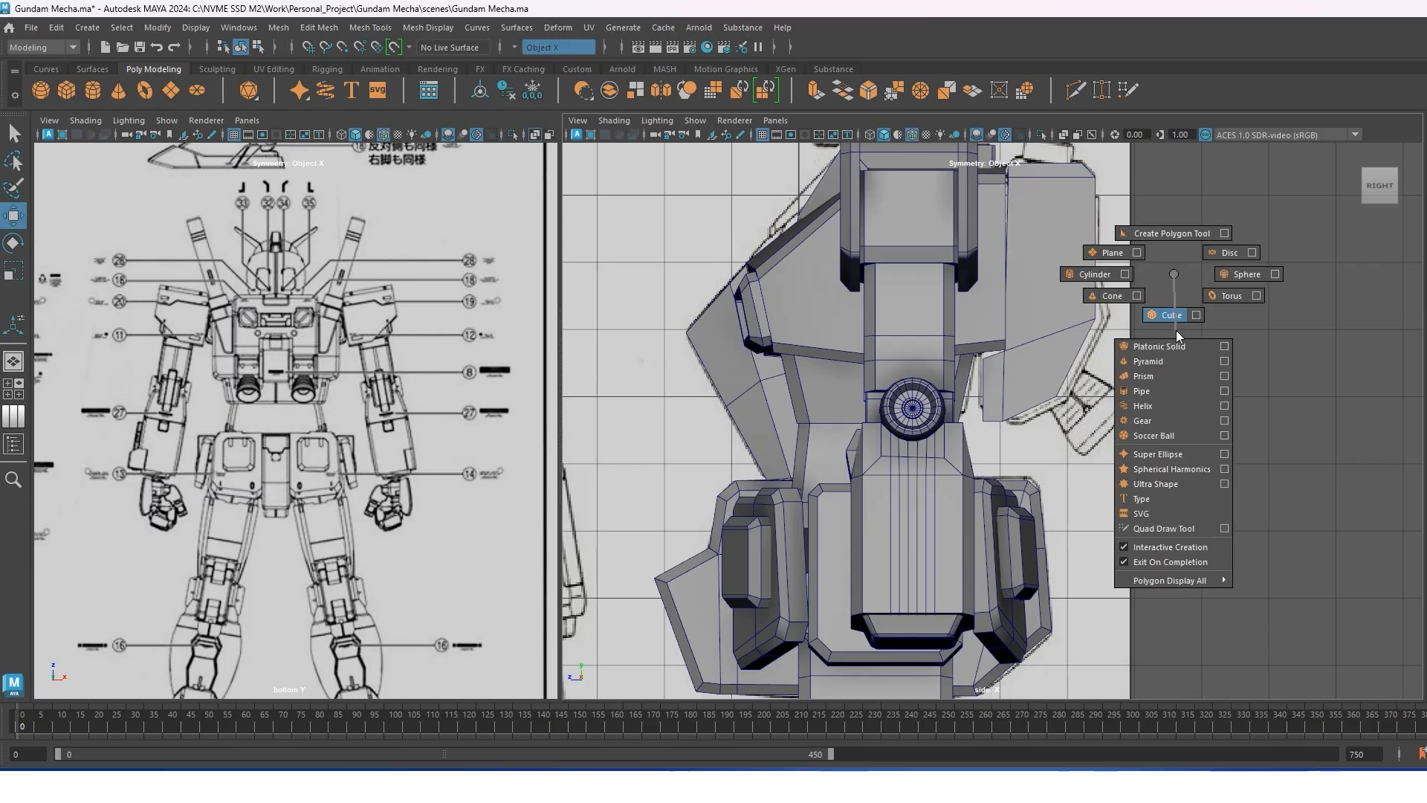
Create a tall, narrow polygon cube at the backpack's rear edge in the side view and turn on X-ray shading.
left_click_drag(1163, 273, 1196, 429)
left_click_drag(1204, 356, 1061, 352)
key("w")
left_click(1039, 134)
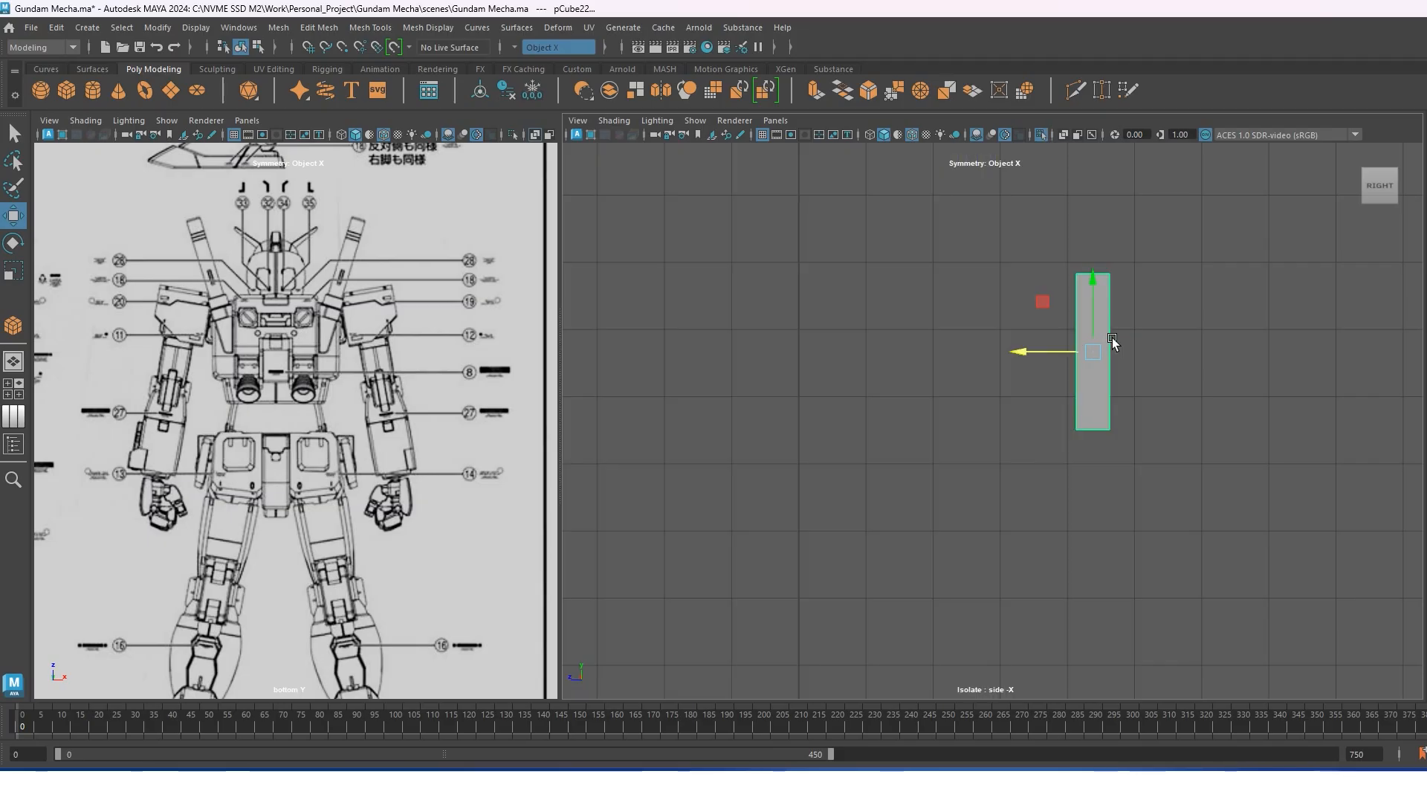
left_click(1039, 134)
scroll(1095, 284, "up", 3)
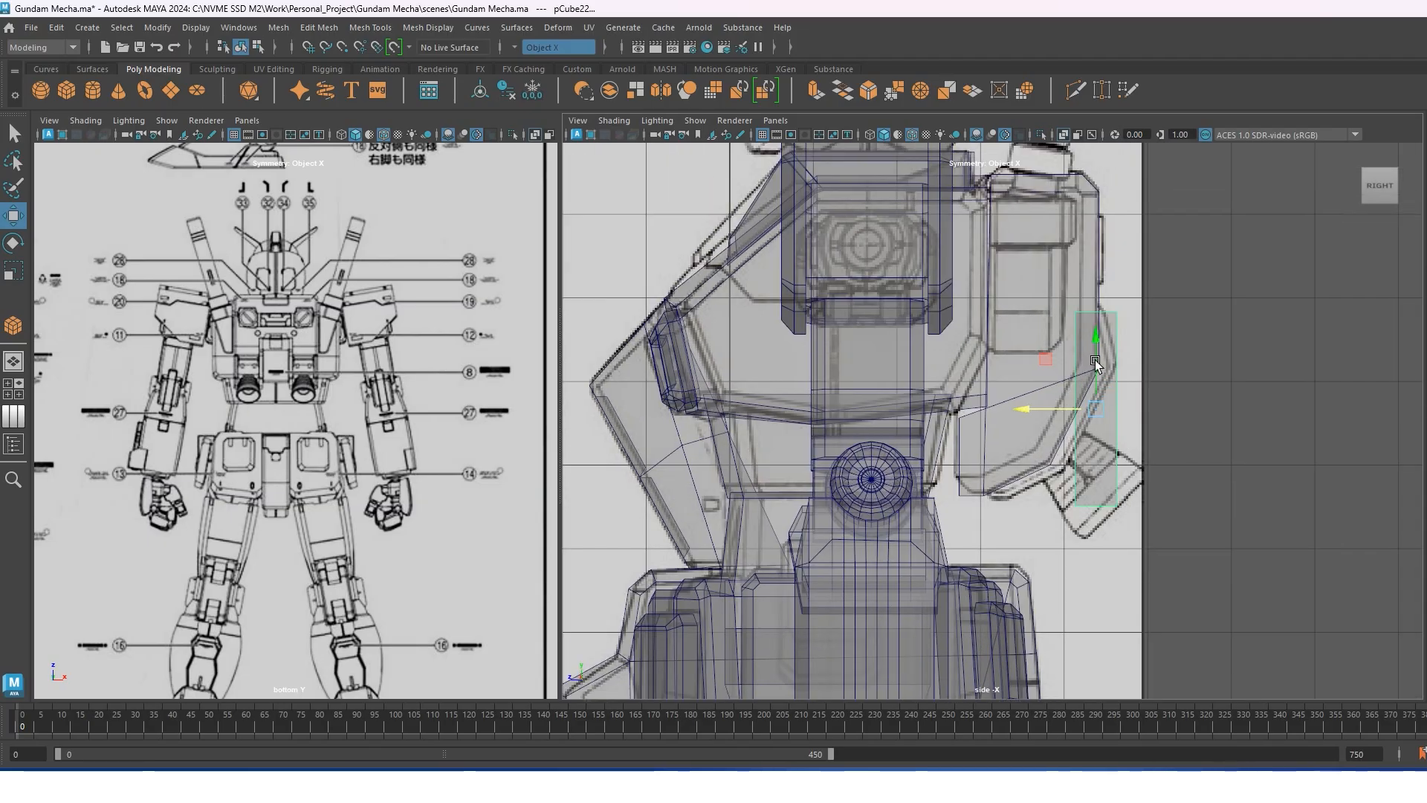
Insert an edge loop across the cube's mid-height and bevel it with a fraction of 0.46.
right_click(1111, 346)
right_click_drag(1108, 372, 1108, 378)
left_click_drag(1054, 295, 1105, 586)
left_click_drag(1111, 569, 1143, 216, "ctrl")
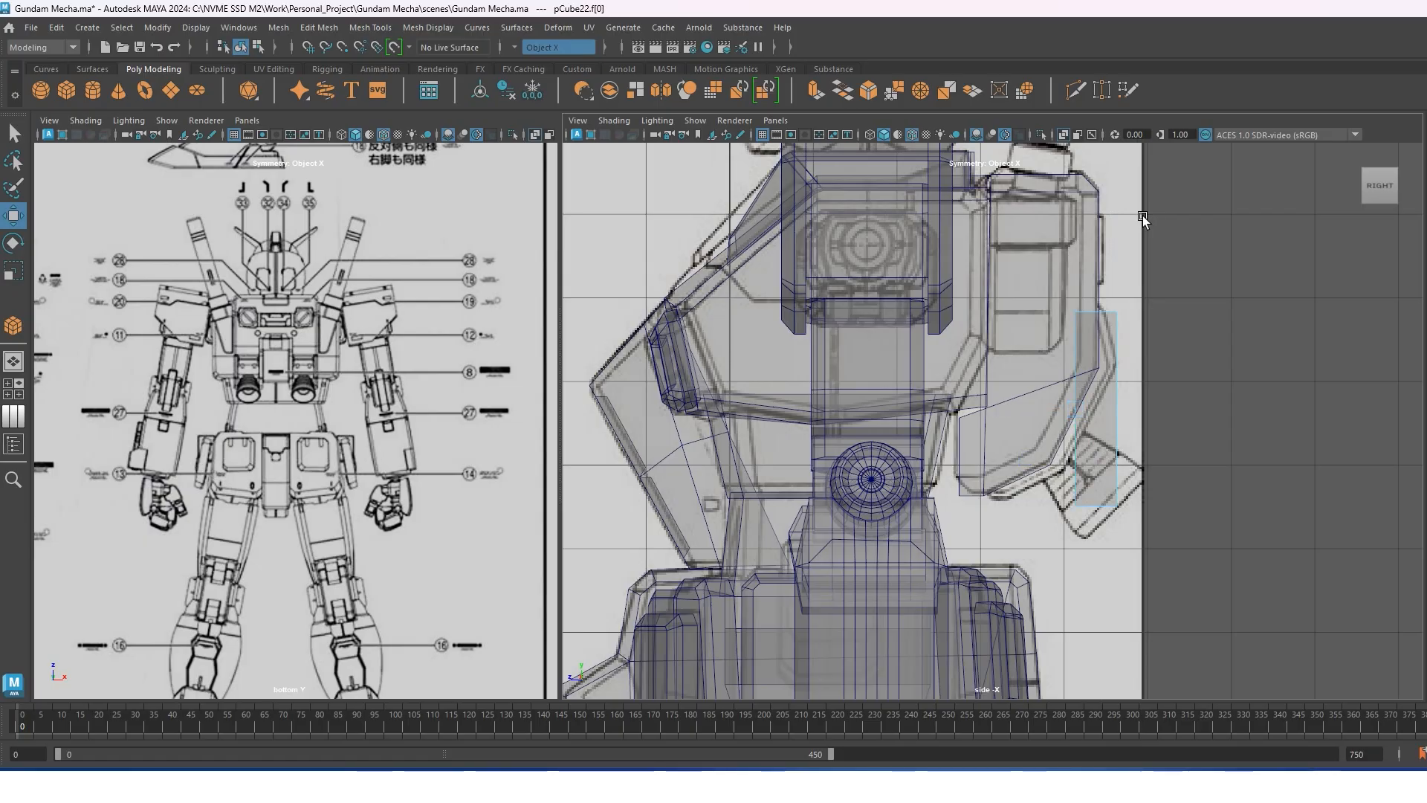
right_click(1202, 329)
right_click_drag(1203, 328, 1179, 626, "shift")
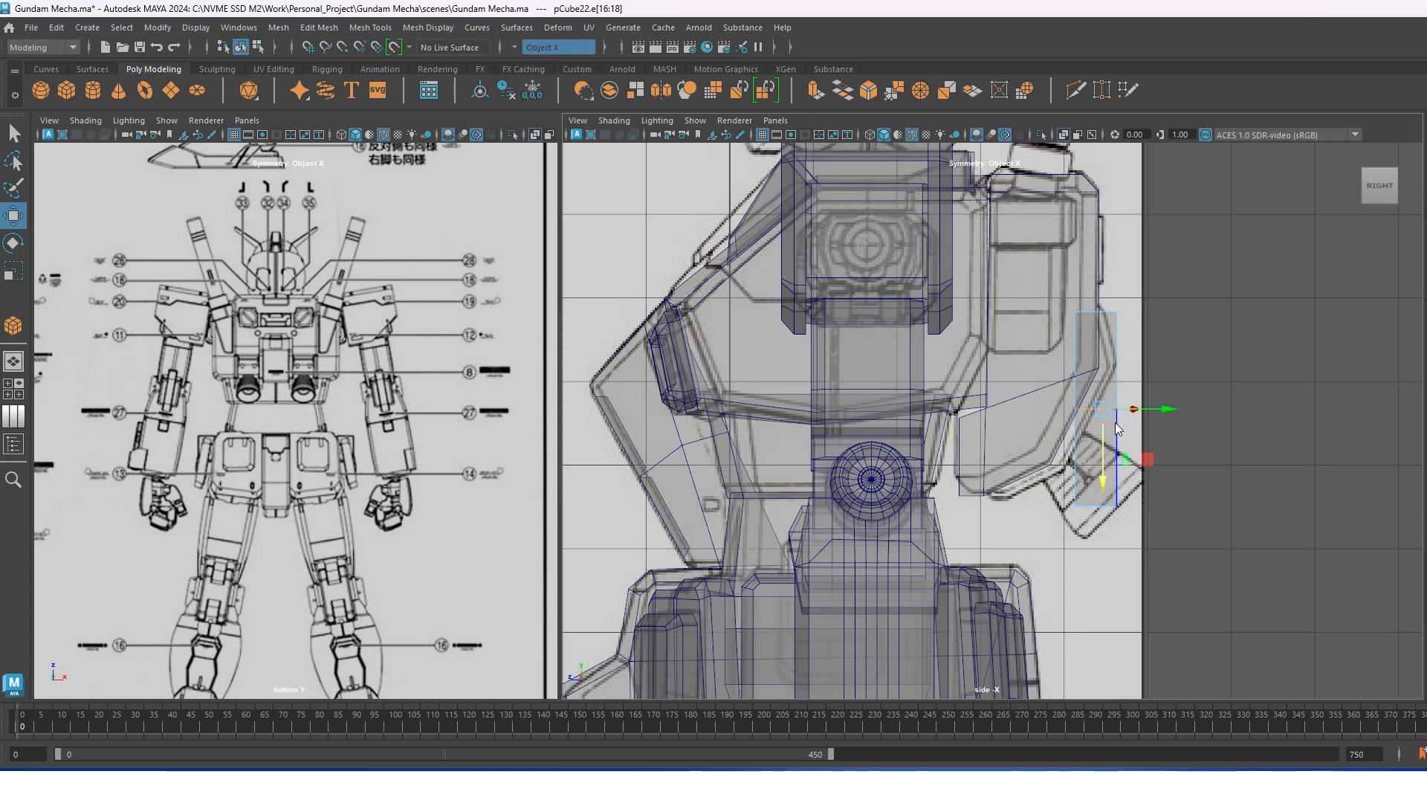
right_click_drag(1119, 429, 1178, 424, "shift")
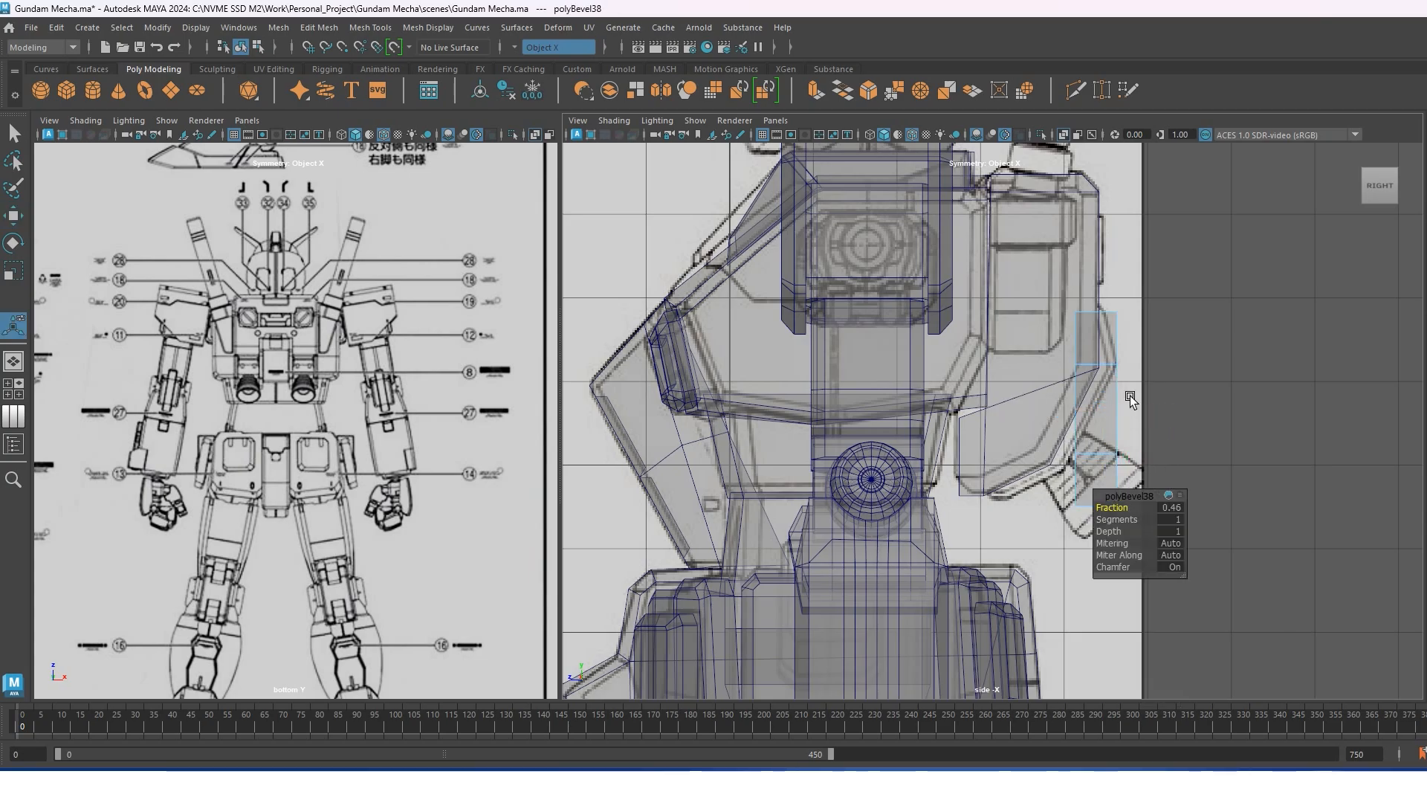
Turn off symmetry and move the cube's upper vertices onto the backpack outline of the side reference.
right_click_drag(1161, 324, 1095, 319)
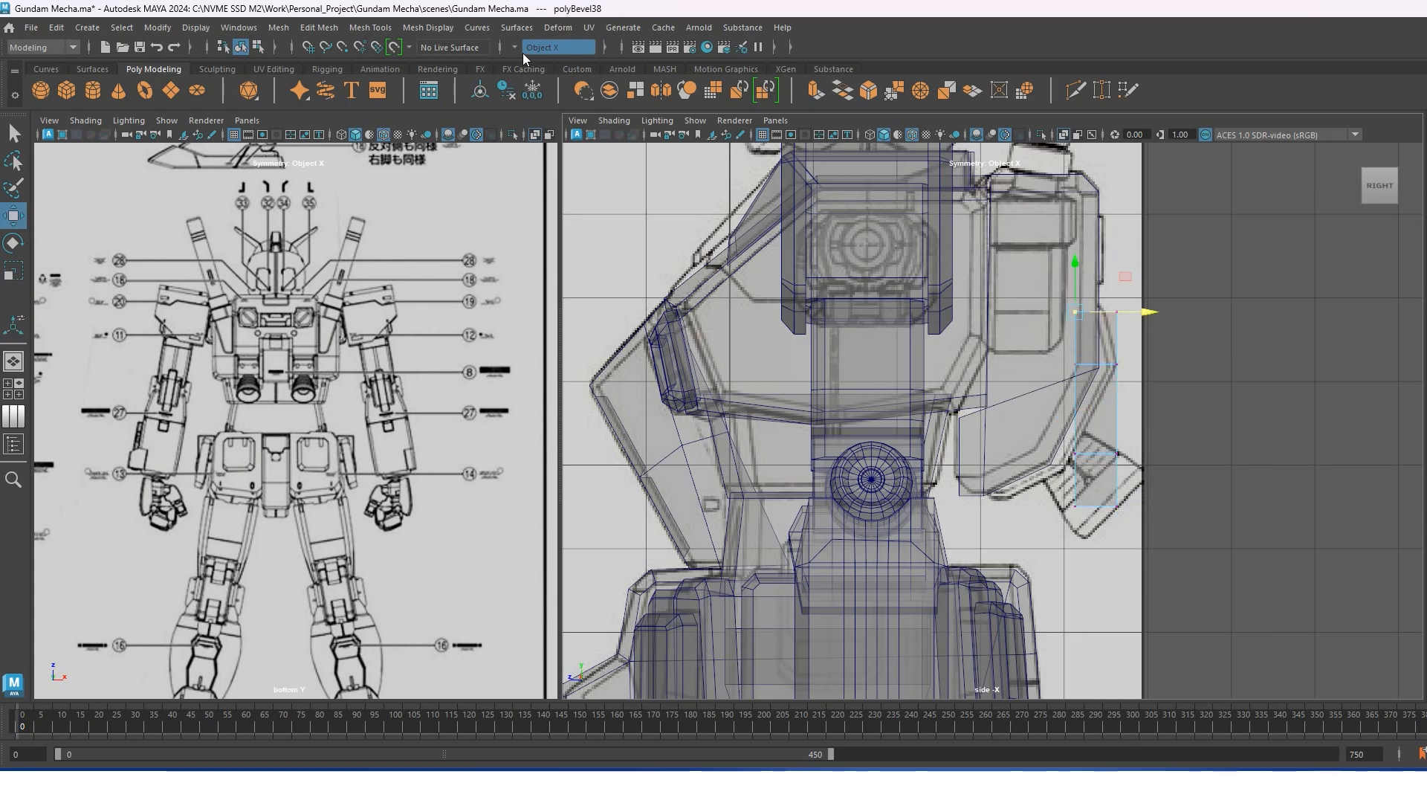
key("s")
left_click_drag(1081, 278, 1082, 279)
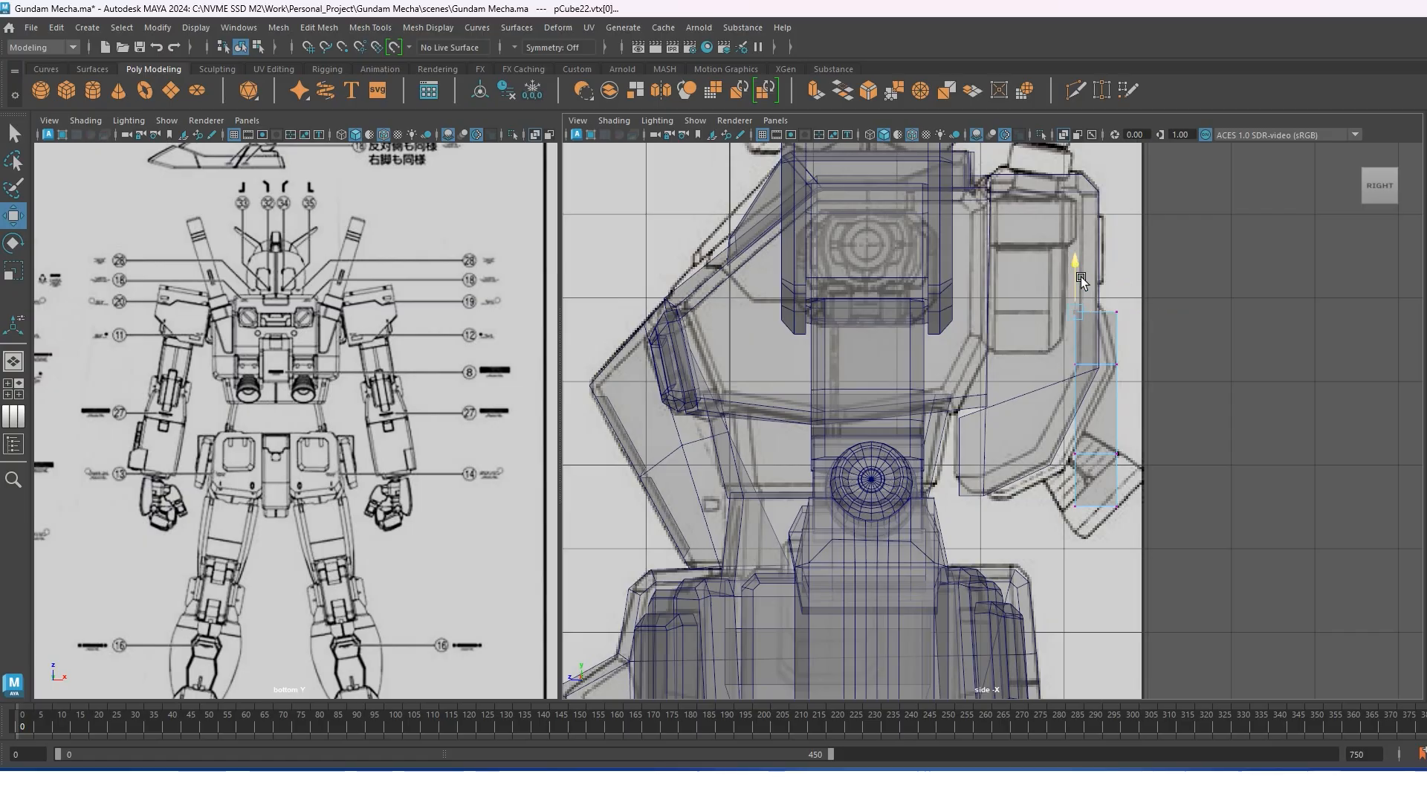
right_click_drag(1098, 316, 1073, 292)
left_click(1117, 312)
left_click(1074, 364)
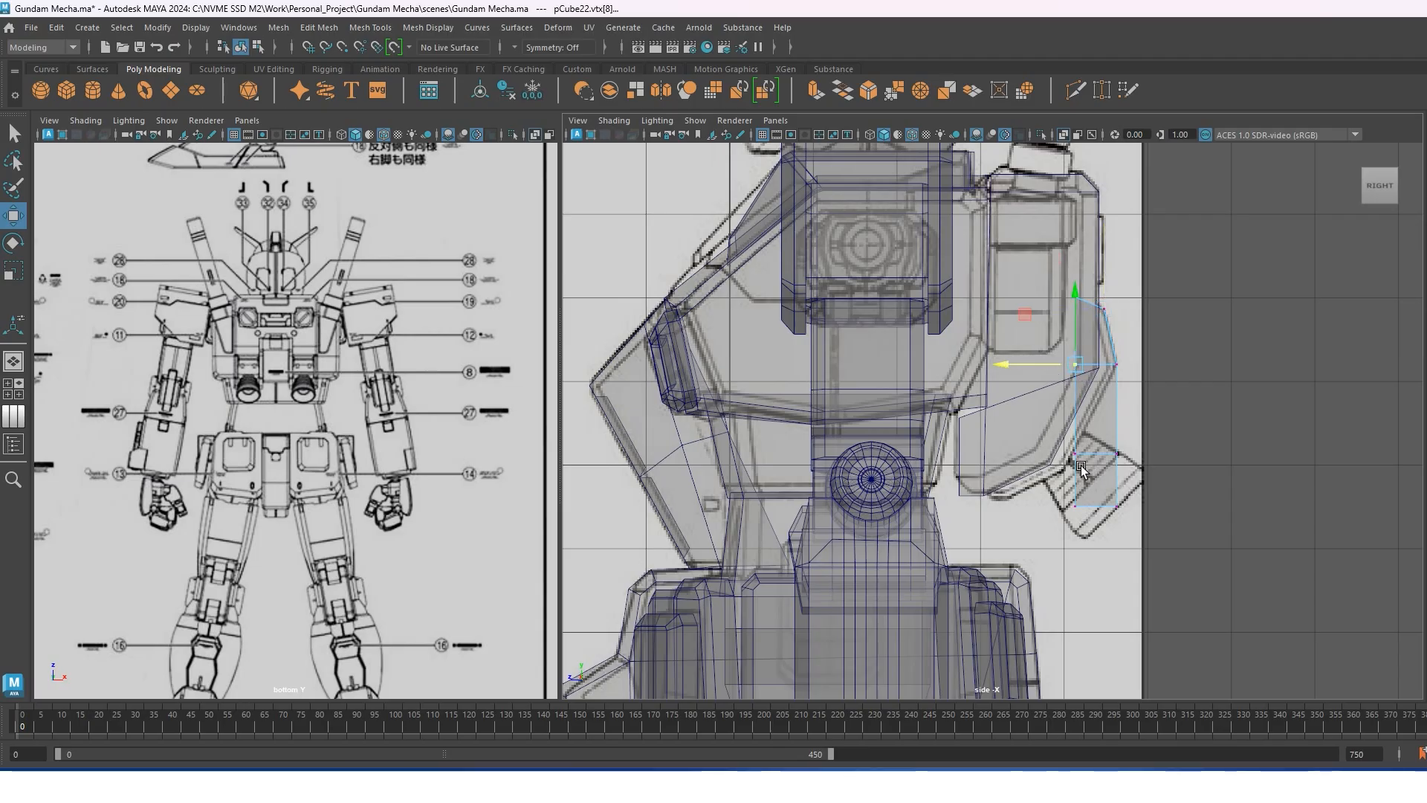
Move the cube's lower vertices inward so the shape bends along the slanted underside of the backpack reference.
left_click_drag(1023, 452, 1010, 443)
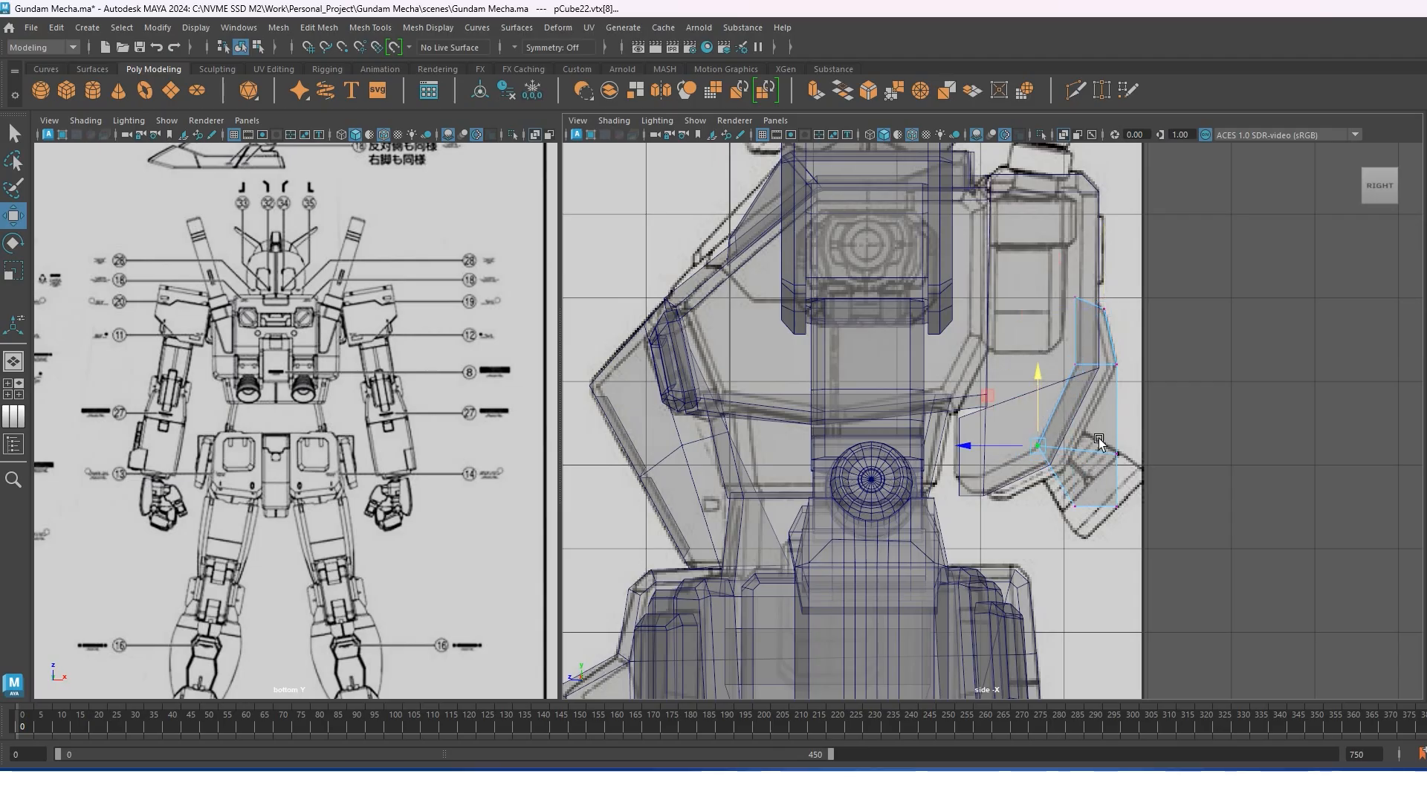
left_click_drag(1098, 438, 1085, 514)
left_click_drag(1076, 506, 979, 480)
left_click(1117, 510)
left_click_drag(1118, 509, 1007, 507)
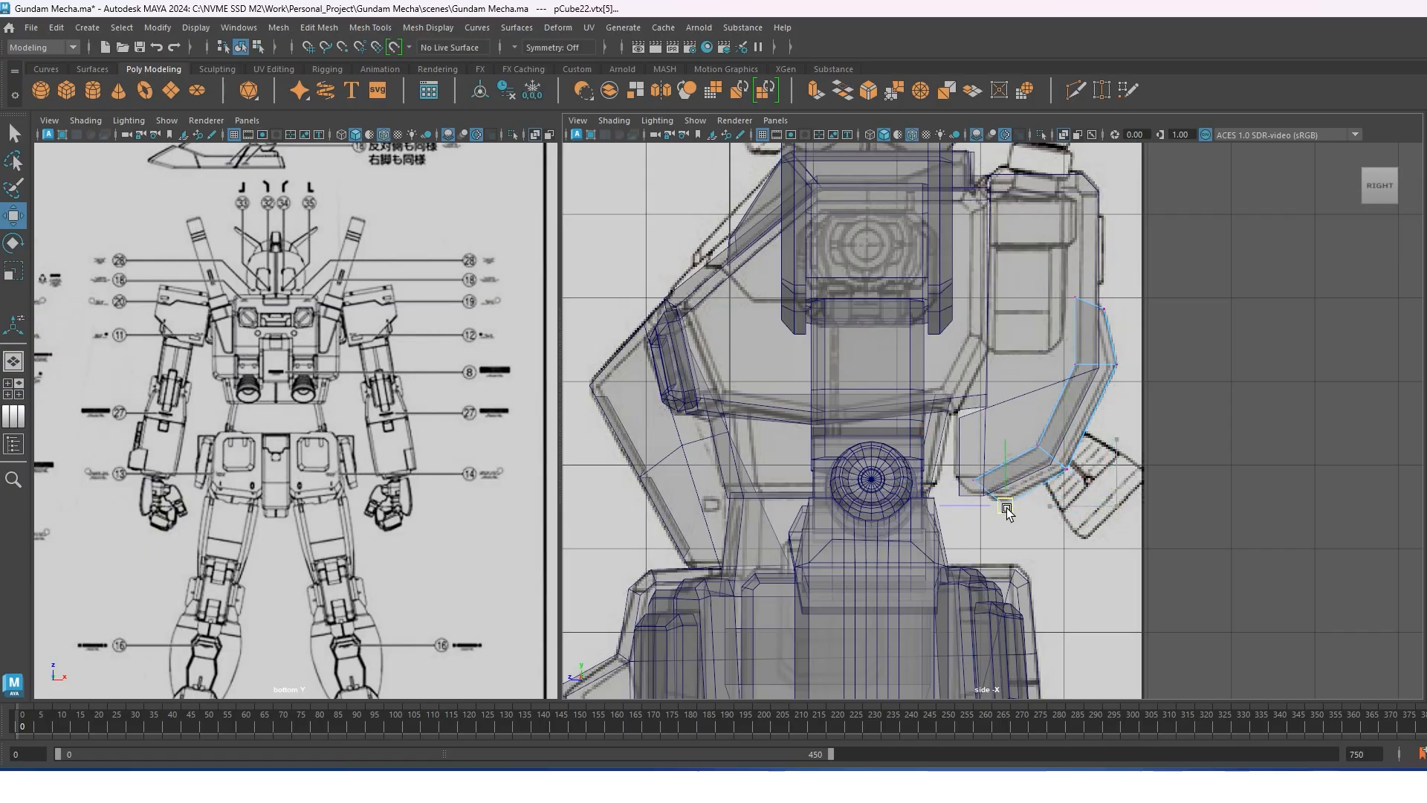
In the perspective view, turn off X-ray, work on the new panel's middle and lower edges, and save the scene.
key("space")
left_click_drag(1141, 348, 1144, 310)
left_click(1063, 135)
scroll(1028, 326, "up", 3)
right_click_drag(1031, 340, 1041, 293)
left_click(1033, 348)
left_click(1015, 401, "shift")
right_click_drag(1015, 401, 1129, 444, "shift")
key("ctrl+s")
right_click_drag(1028, 313, 1043, 296)
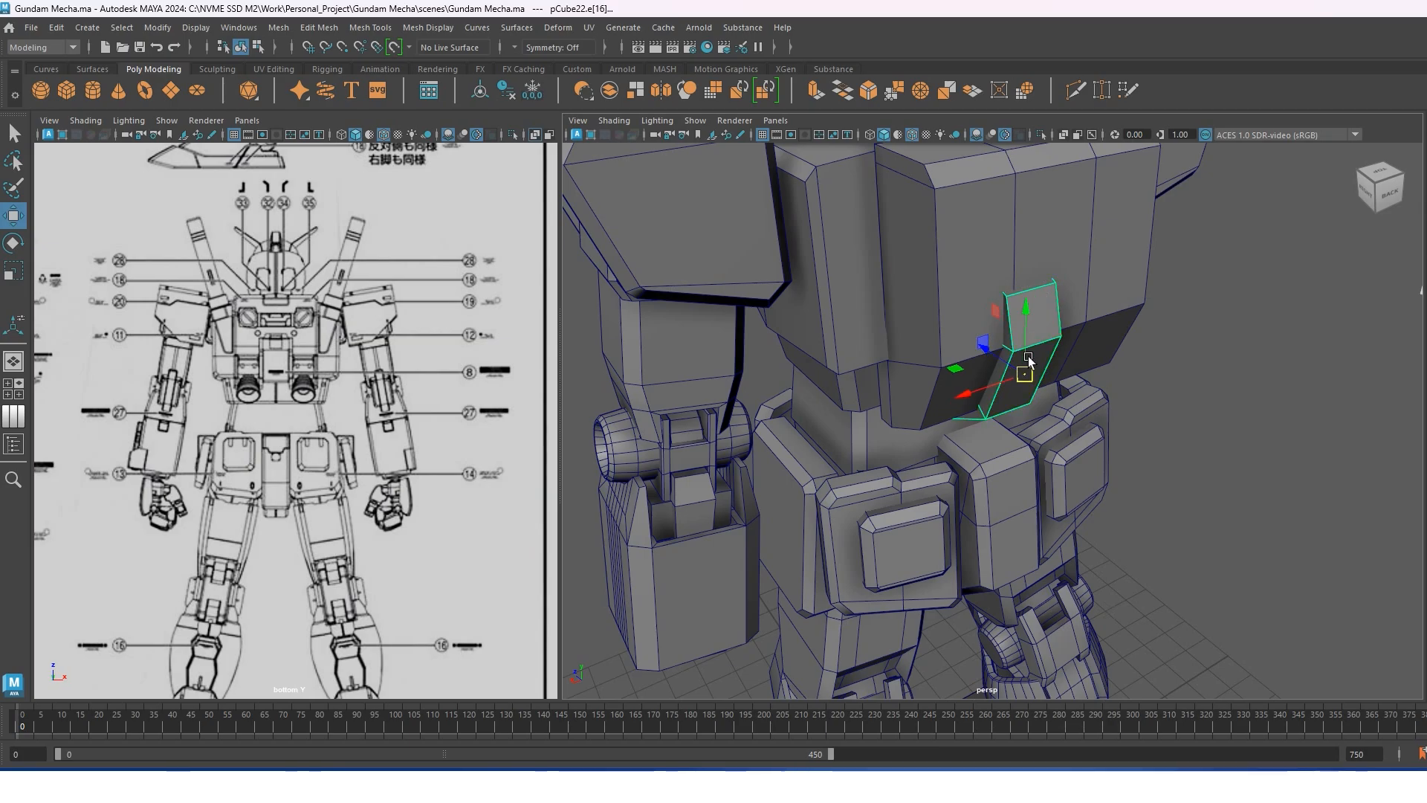
Slide the panel sideways onto one half of the backpack's rear and adjust its width.
left_click_drag(1028, 394, 993, 388, "alt")
left_click_drag(911, 367, 901, 365)
mouse_move(996, 398)
left_mouse_down("alt")
mouse_move(969, 377)
mouse_move(979, 385)
left_mouse_up("alt")
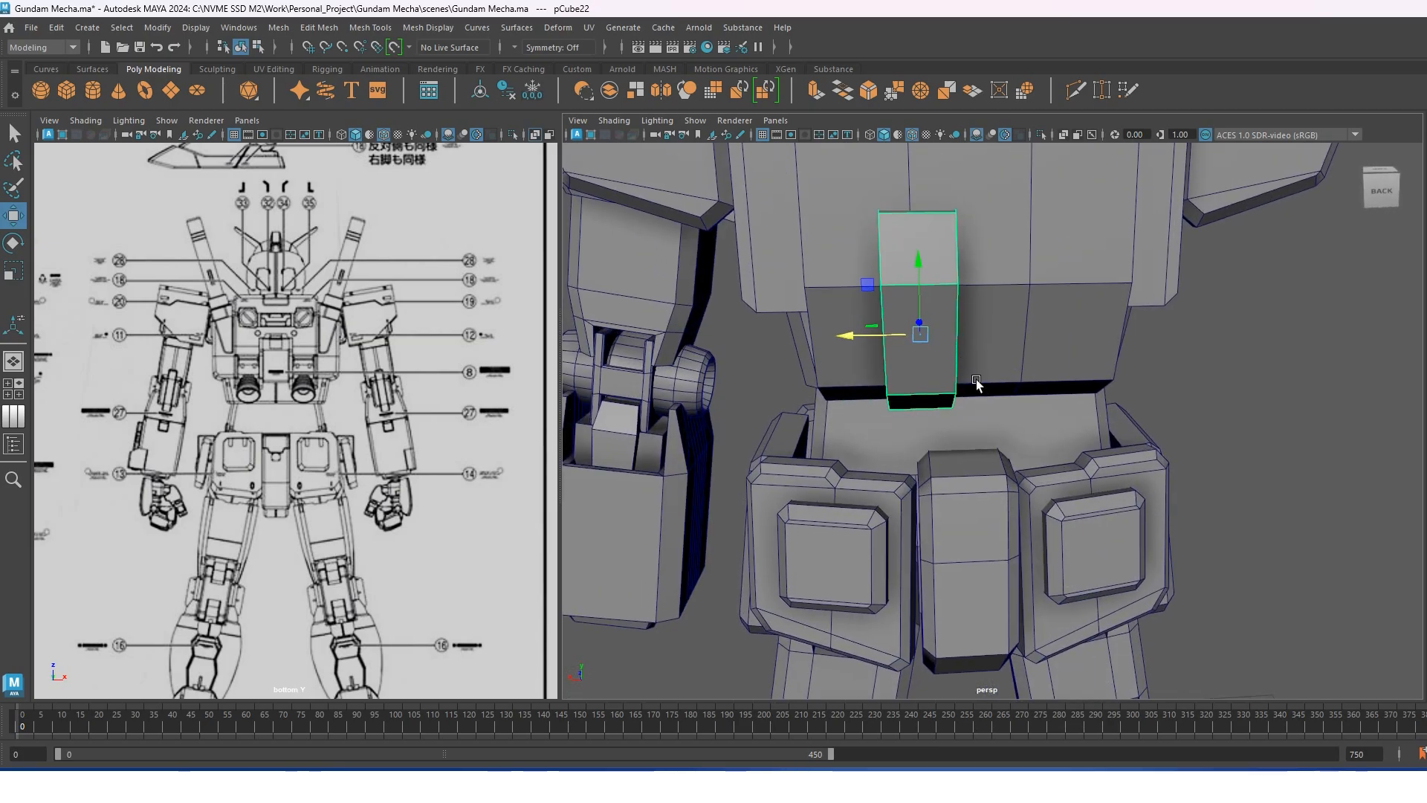
middle_click_drag(979, 385, 1008, 462, "alt")
left_click_drag(907, 414, 877, 411)
mouse_move(958, 377)
left_mouse_down("alt")
mouse_move(975, 386)
mouse_move(959, 376)
left_mouse_up("alt")
left_click_drag(905, 436, 994, 445)
key("t")
key("r")
key("w")
key("r")
key("w")
key("r")
key("w")
middle_click_drag(1065, 350, 1033, 311, "alt")
scroll(1033, 311, "up", 3)
Extrude the panel's upper and lower rear faces together with an offset of 0.13.
right_click(1036, 270)
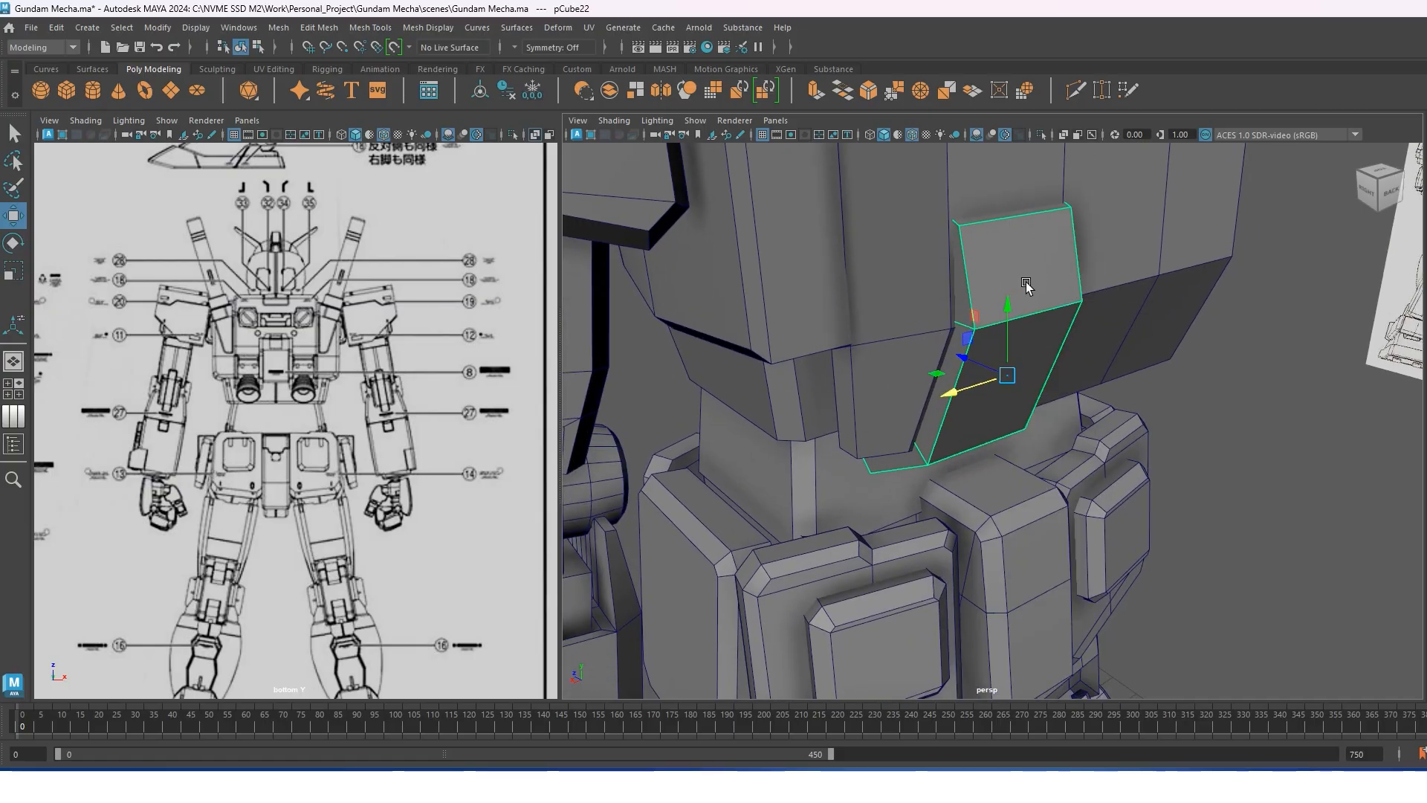
right_click_drag(1028, 279, 1028, 308)
left_click(1033, 300)
left_click_drag(1041, 311, 1009, 316, "alt")
left_click(971, 337, "shift")
scroll(1020, 361, "down", 3)
key("ctrl+e")
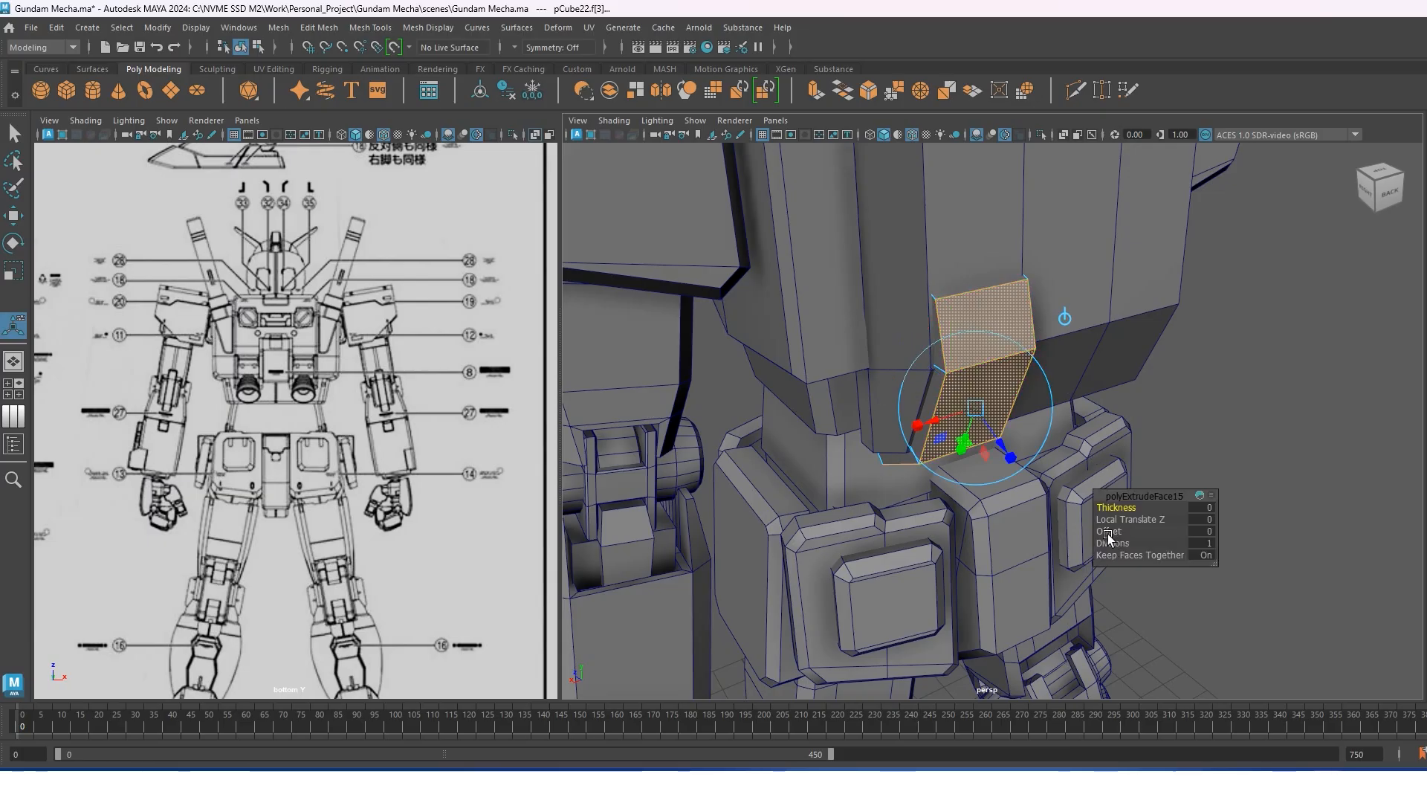
left_click_drag(1108, 531, 1115, 531)
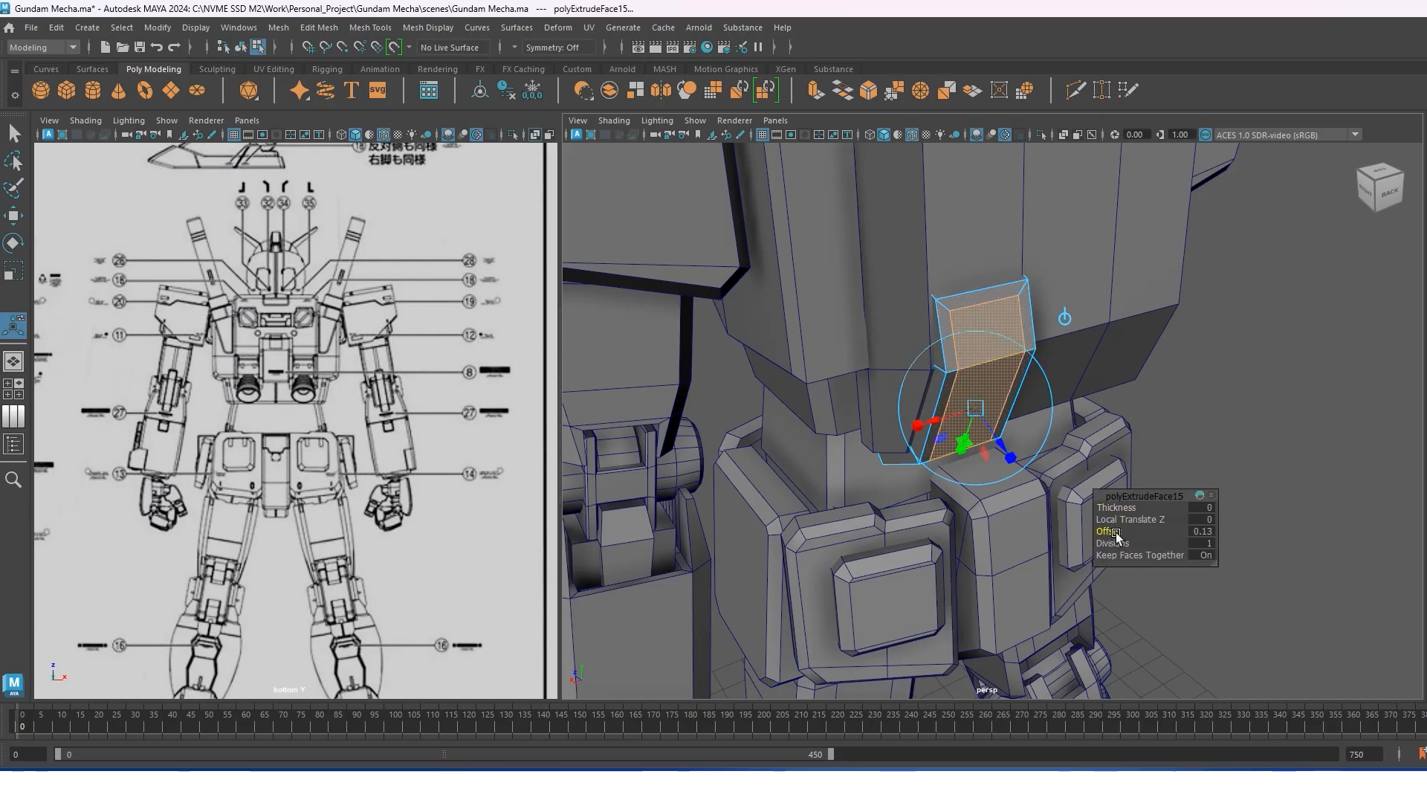
Extrude the inset faces again with a thickness of -0.16 to recess them.
key("w")
key("ctrl+e")
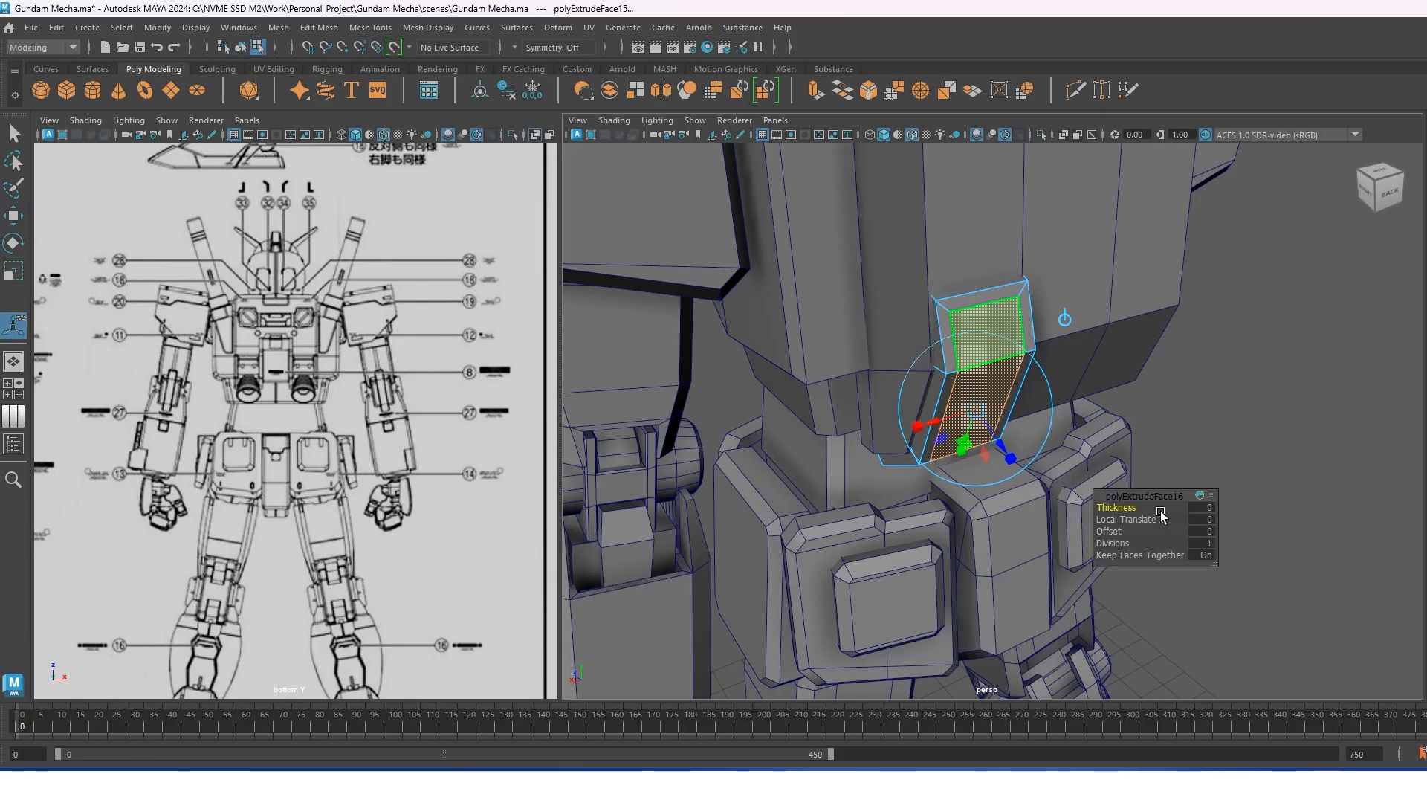
left_click_drag(1138, 509, 1118, 509)
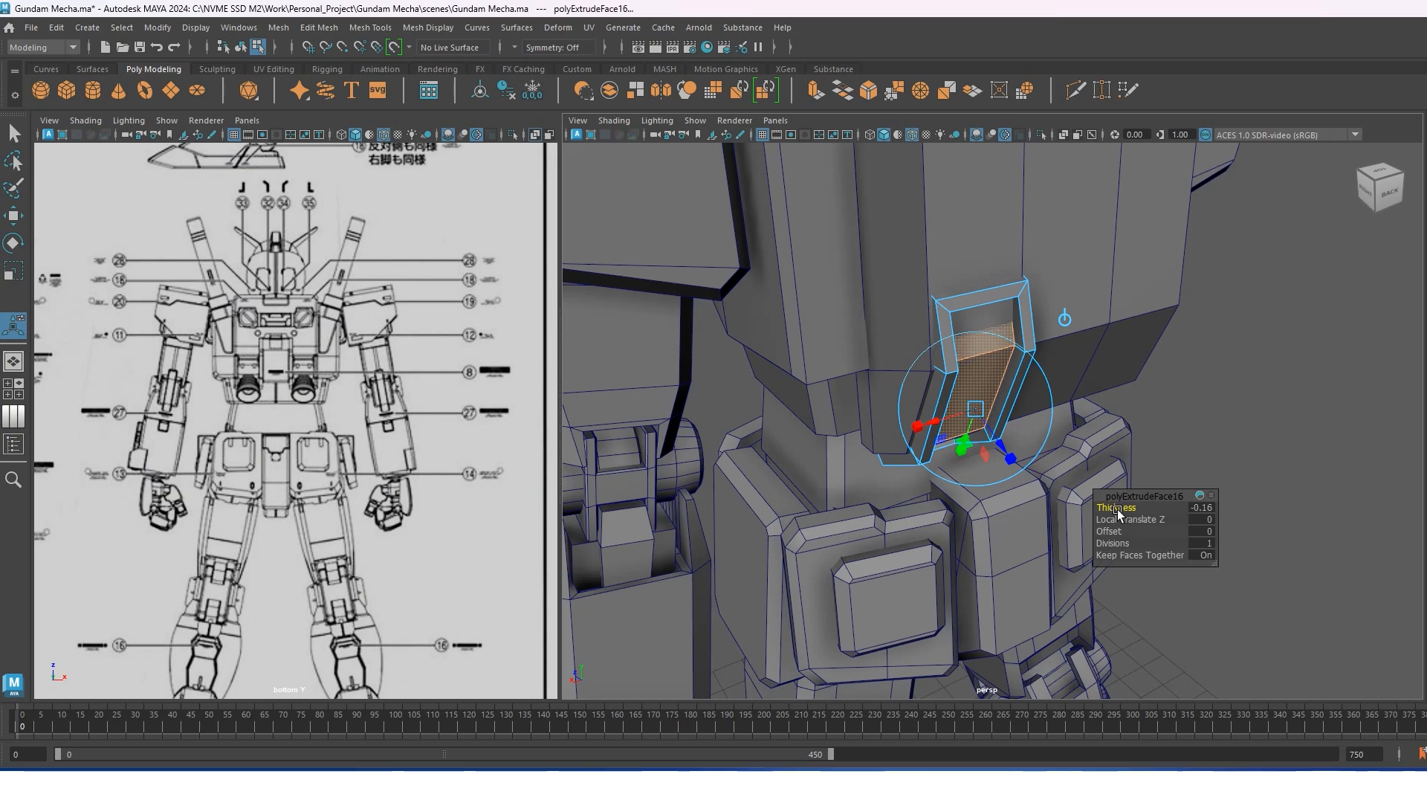
Scale and reposition the upper inner face of the panel's recess.
left_click(963, 333)
key("r")
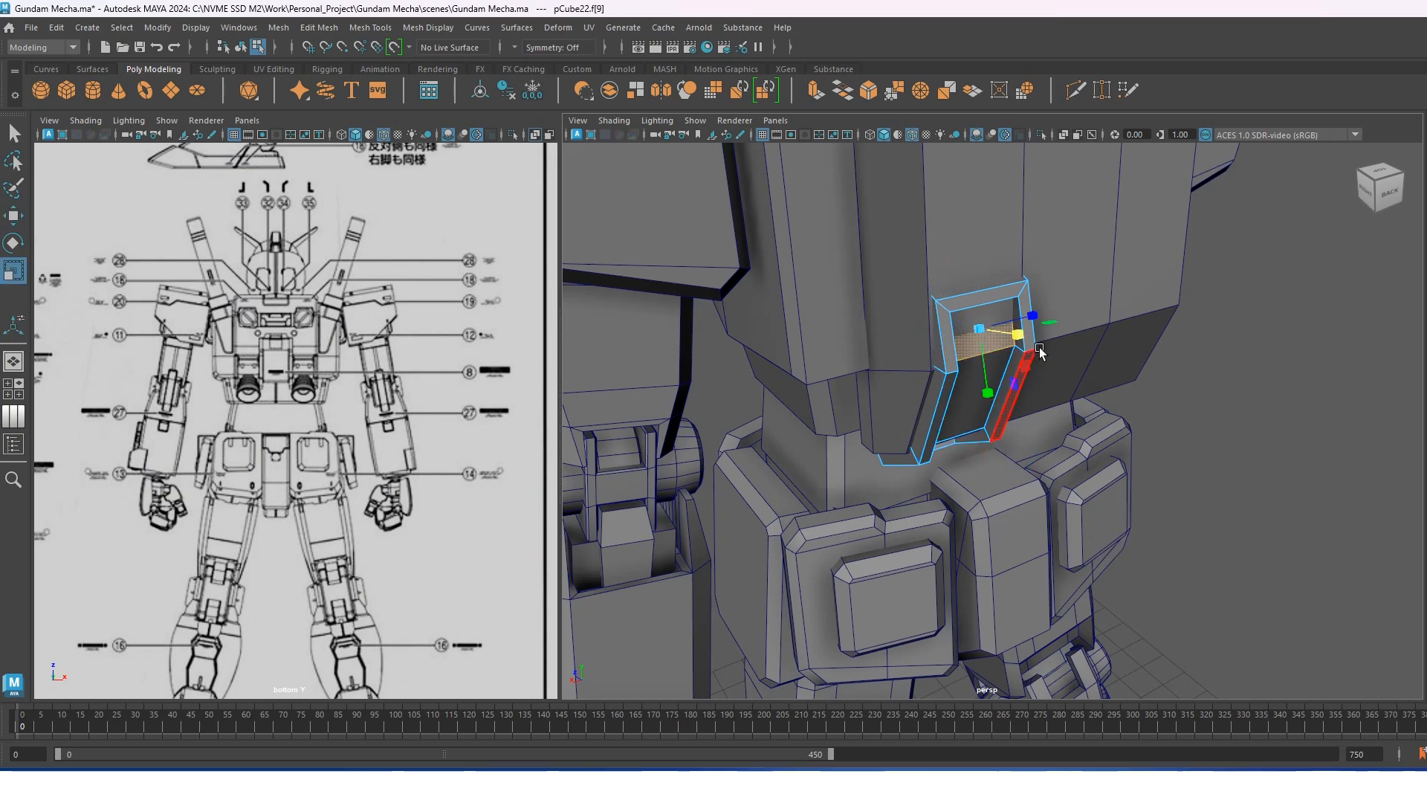
key("r")
left_click_drag(1039, 348, 1106, 329)
left_click_drag(946, 309, 1182, 435)
key("w")
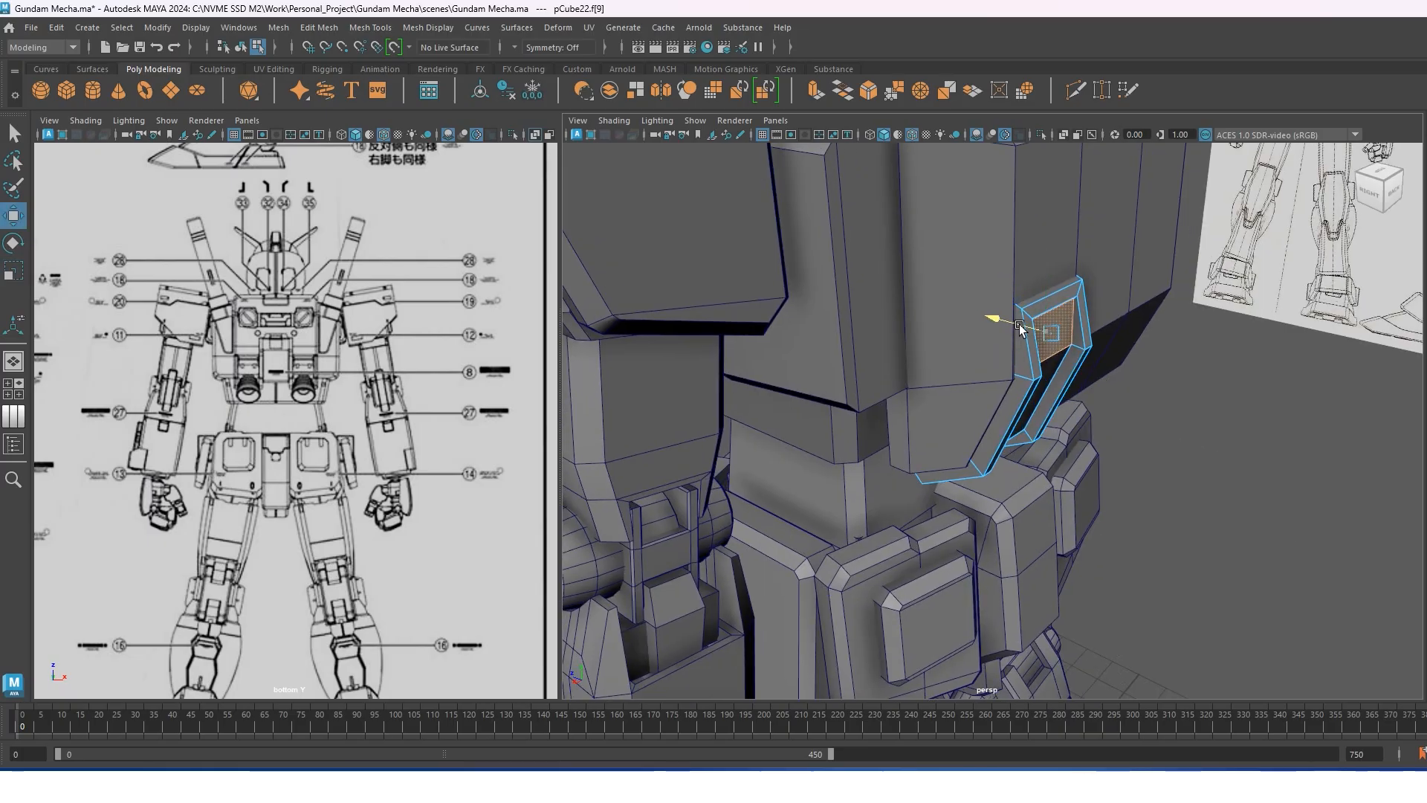
left_click_drag(1036, 357, 949, 321, "alt")
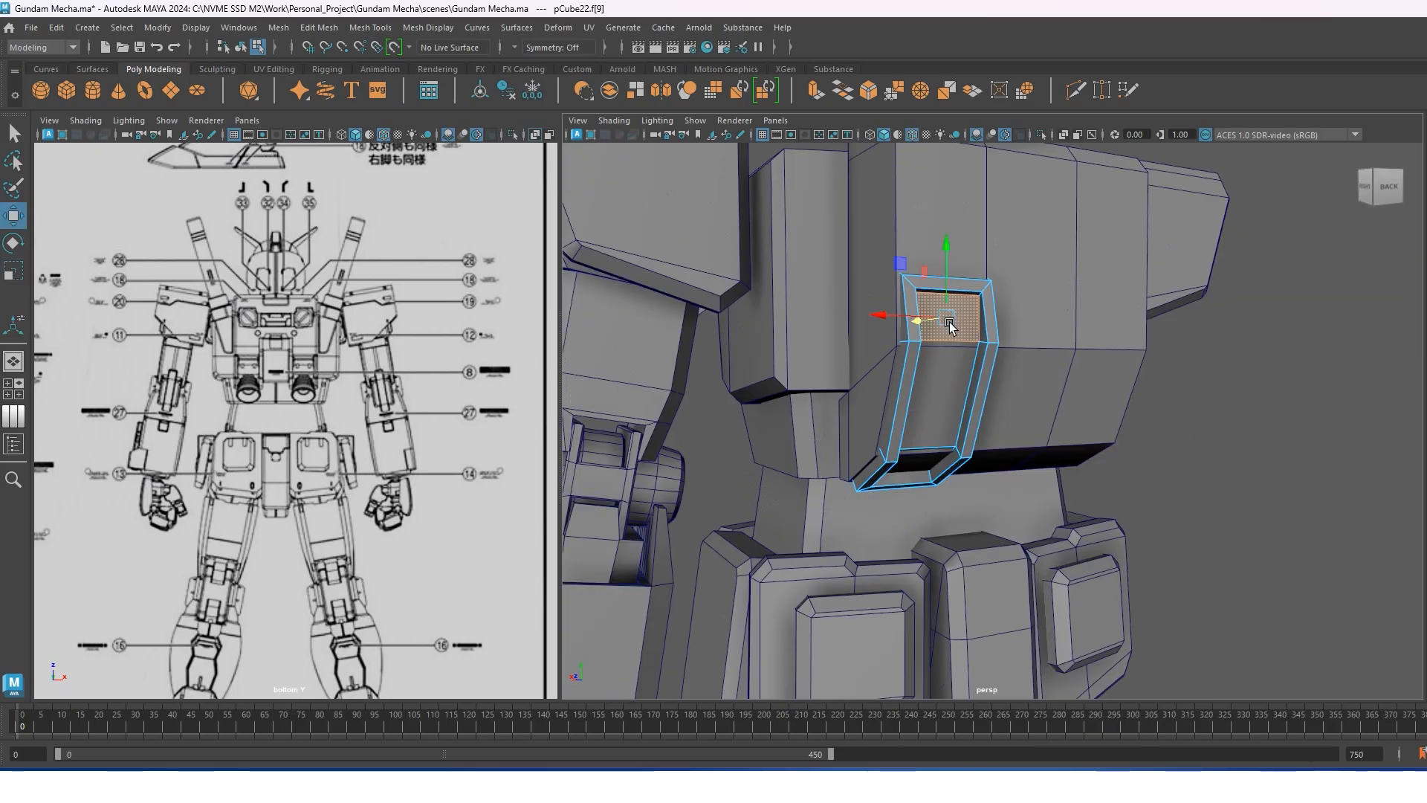
Adjust the bend and bottom edges of the panel's recess, return to object mode and save the scene.
scroll(950, 319, "up", 4)
right_click(960, 265)
double_click(936, 273)
left_click_drag(908, 238, 966, 491)
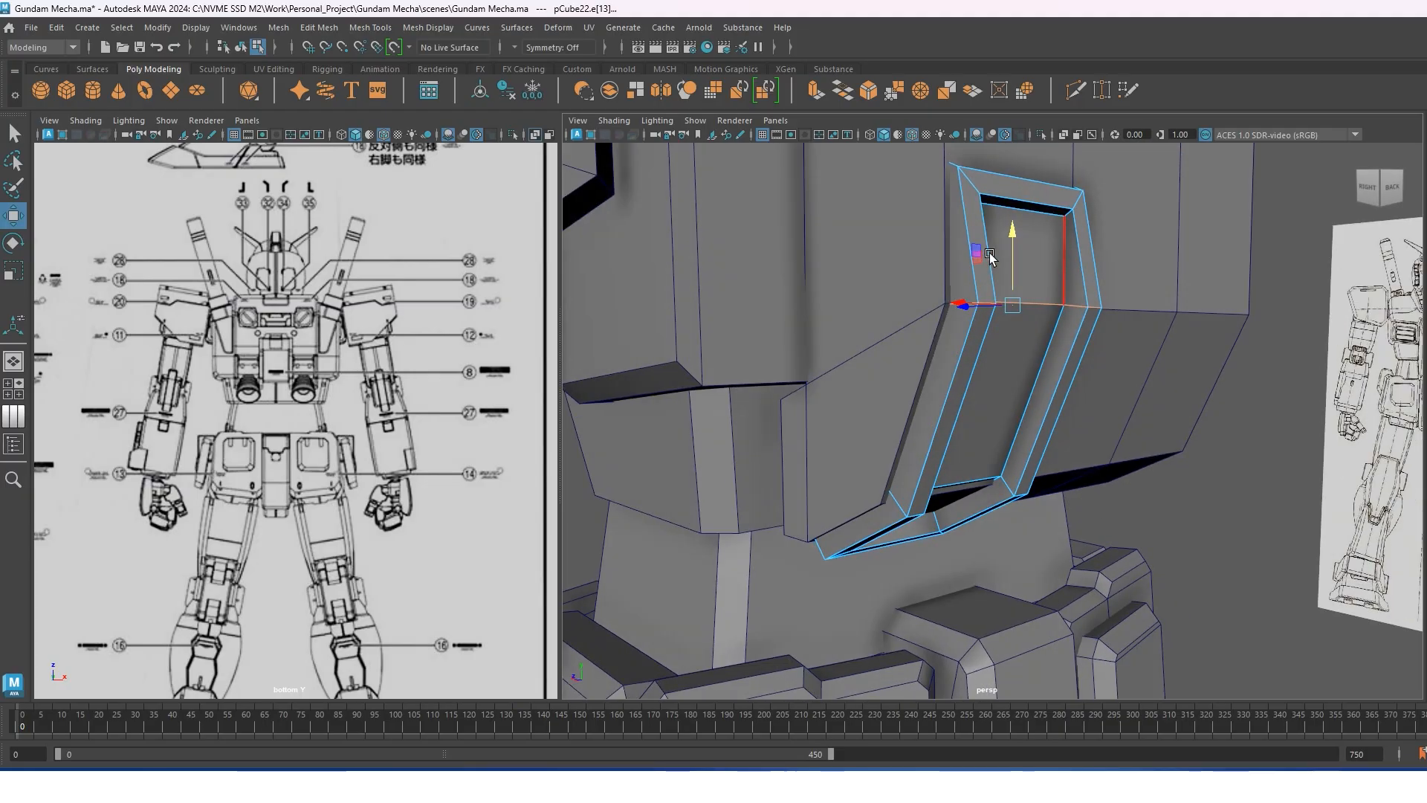
left_click_drag(929, 408, 1020, 367, "alt")
left_click(890, 322)
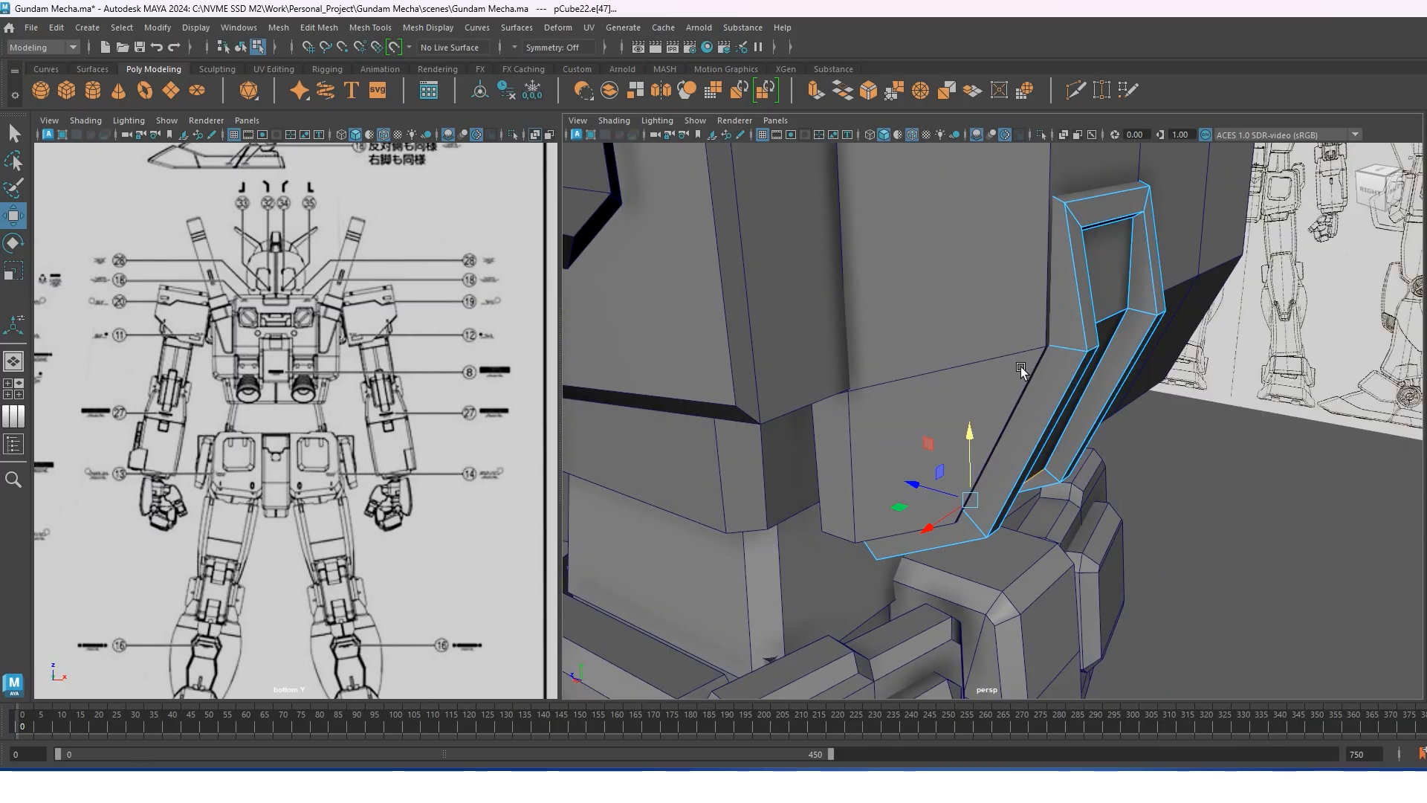
scroll(1041, 349, "down", 5)
right_click_drag(1064, 330, 1098, 350)
right_click_drag(1054, 422, 1115, 387)
middle_click_drag(1160, 418, 1076, 425, "alt")
scroll(1076, 426, "up", 5)
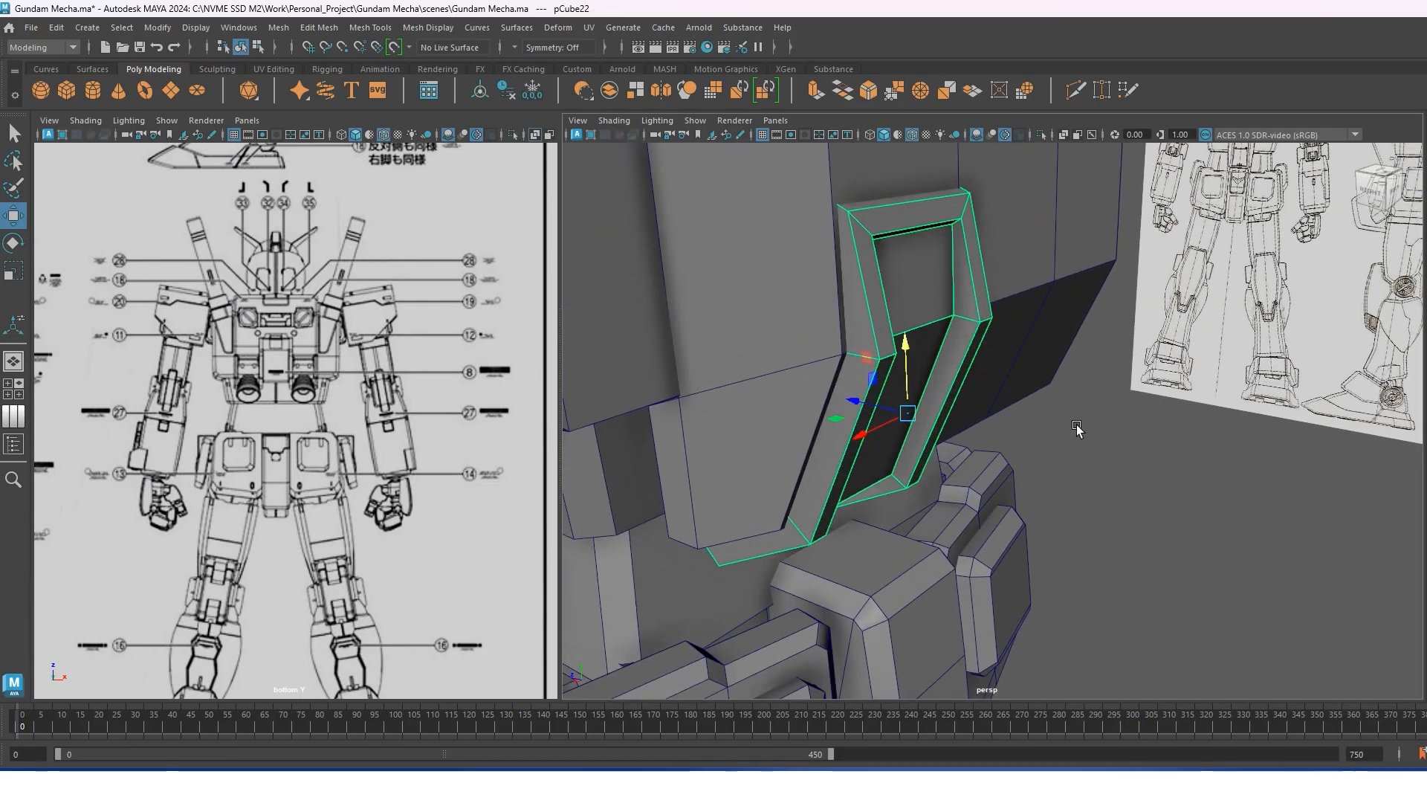
key("ctrl+s")
Bevel the faces of the panel's raised rim, reducing the bevel fraction to below 0.5.
right_click_drag(882, 232, 881, 272)
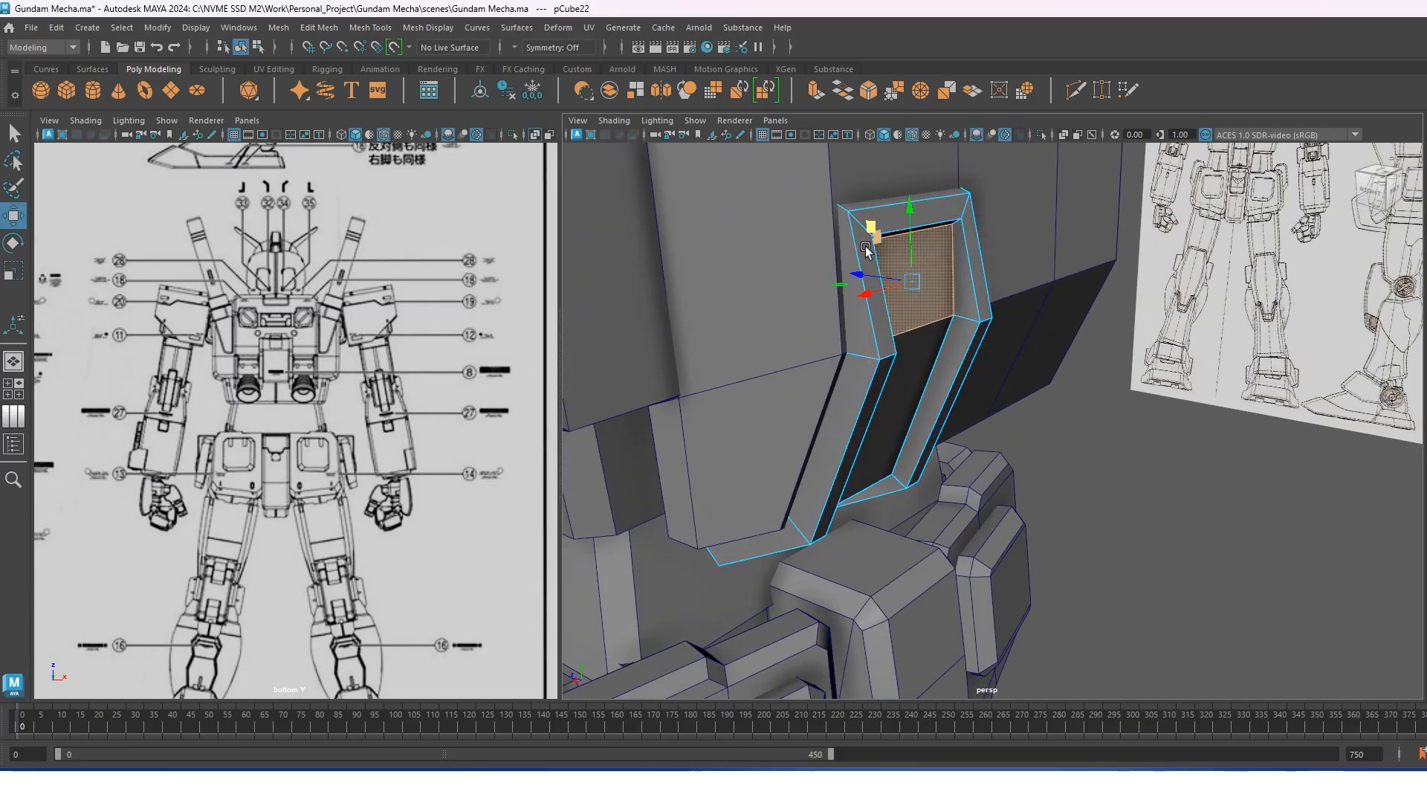
key("ctrl+s")
left_click(867, 247)
double_click(887, 219, "shift")
right_click_drag(887, 217, 938, 216, "shift")
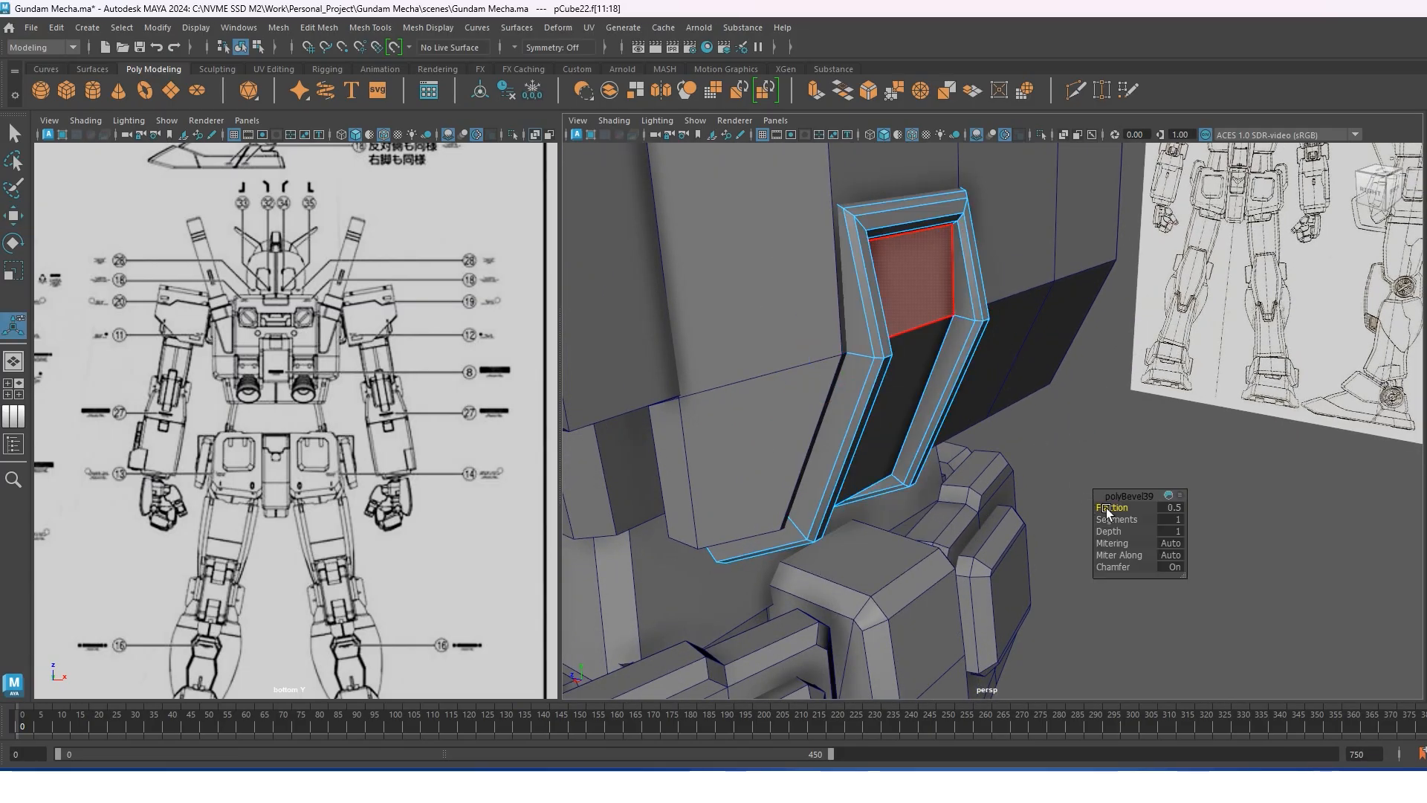
left_click_drag(1105, 506, 1099, 506)
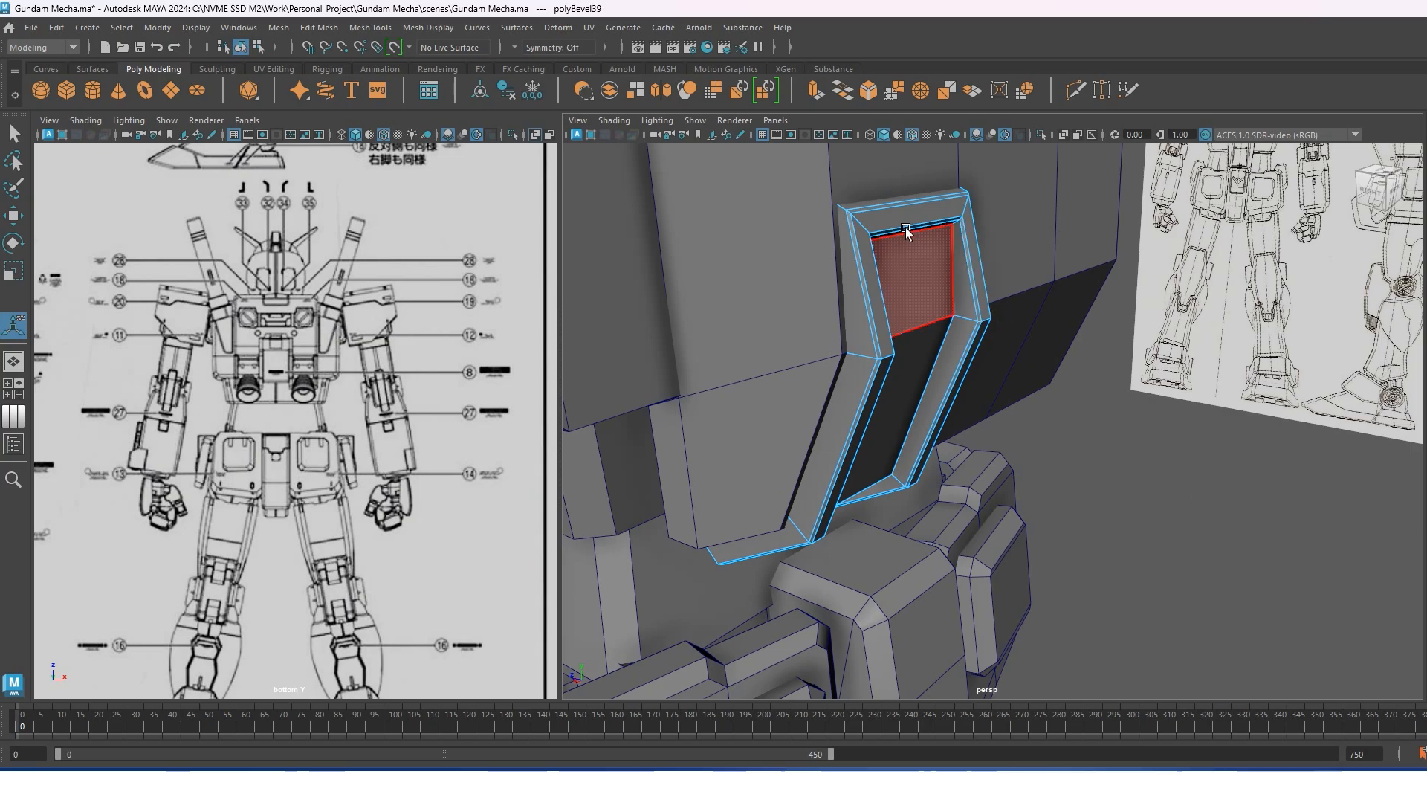
right_click_drag(907, 224, 952, 211)
scroll(1019, 372, "down", 6)
left_click(1045, 436)
Insert a horizontal edge loop around the upper part of the backpack body with the Multi-Cut tool.
left_click_drag(1045, 436, 991, 407, "alt")
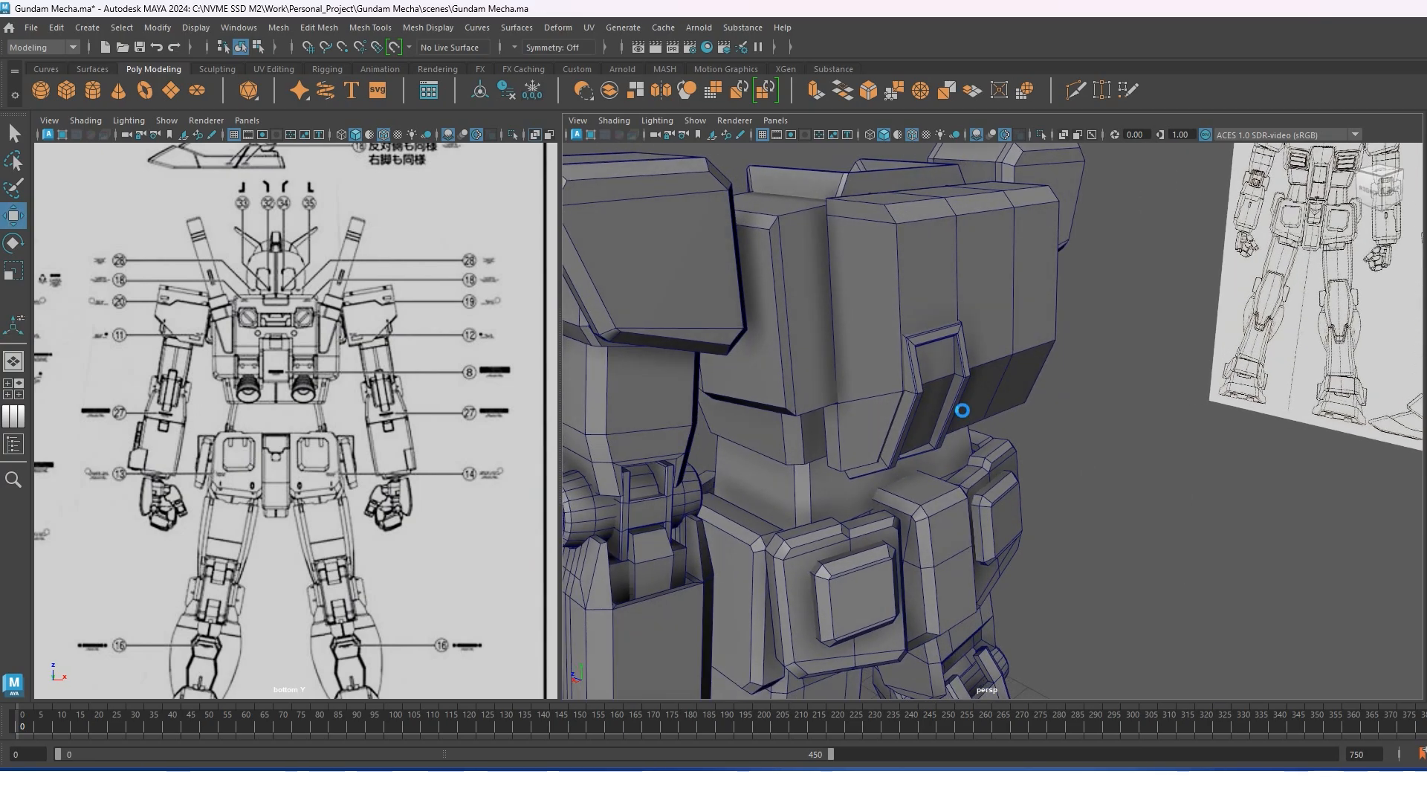
middle_click_drag(943, 299, 934, 362, "alt")
mouse_move(934, 362)
left_mouse_down("alt")
mouse_move(918, 351)
mouse_move(934, 353)
left_mouse_up("alt")
left_click(919, 350)
scroll(934, 351, "up", 3)
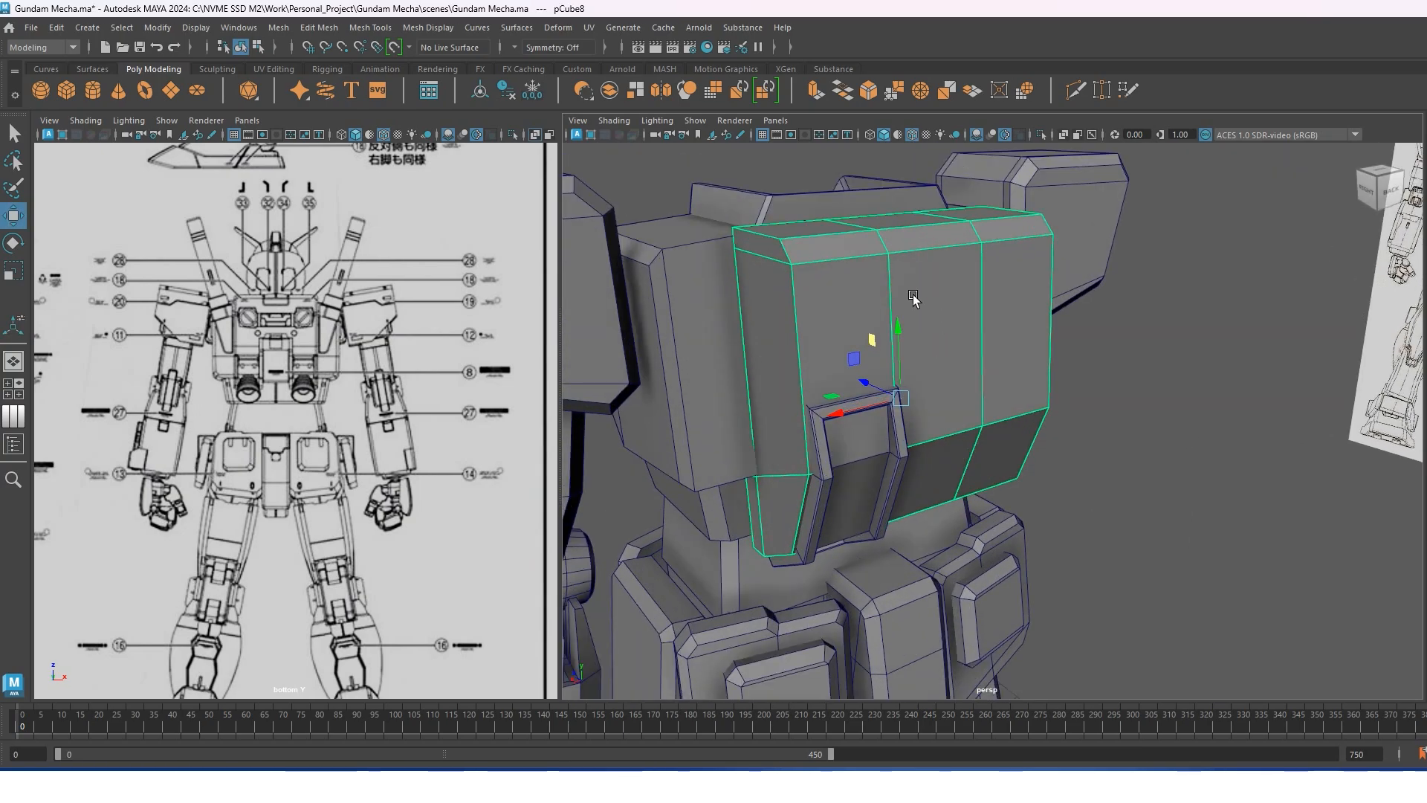
right_click_drag(913, 295, 798, 318)
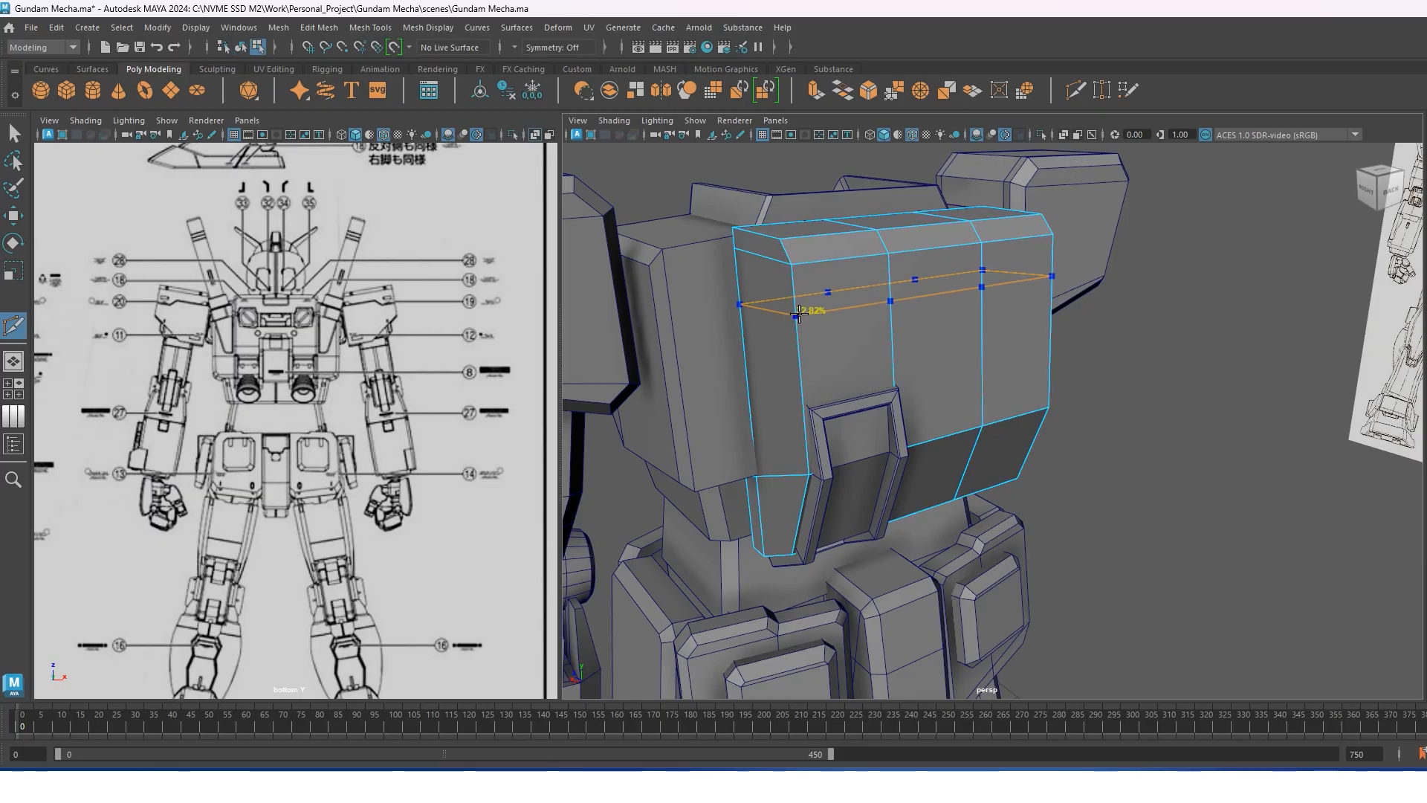
left_click(799, 313, "ctrl")
key("w")
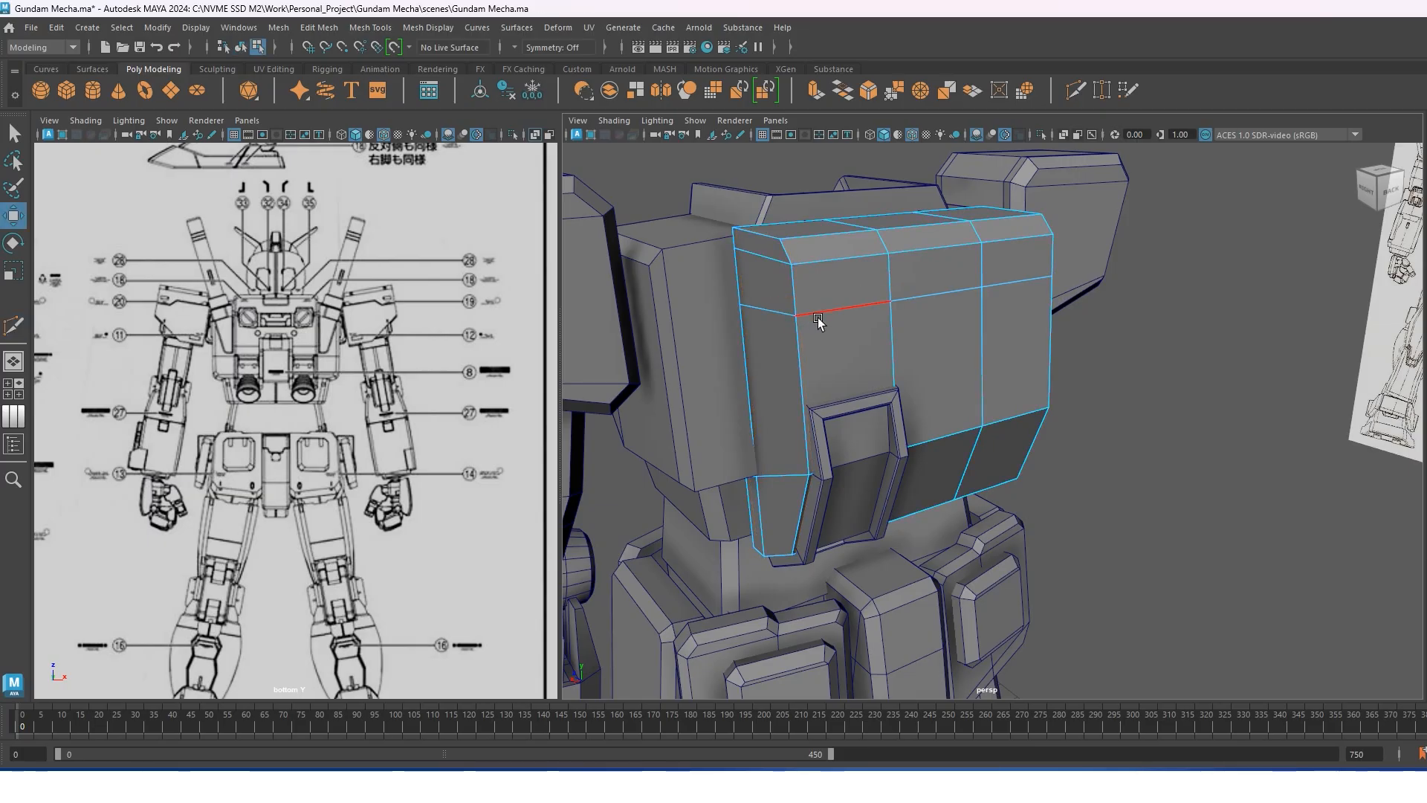
Select the backpack's new horizontal edge loop and scale it vertically to level it.
double_click(817, 314)
key("r")
left_click_drag(901, 217, 877, 308)
key("w")
right_click_drag(876, 308, 875, 266)
Turn on Object X symmetry and insert mirrored vertical edge loops beside the backpack's two inner vertical edges.
middle_click_drag(875, 266, 890, 337, "alt")
scroll(891, 336, "up", 3)
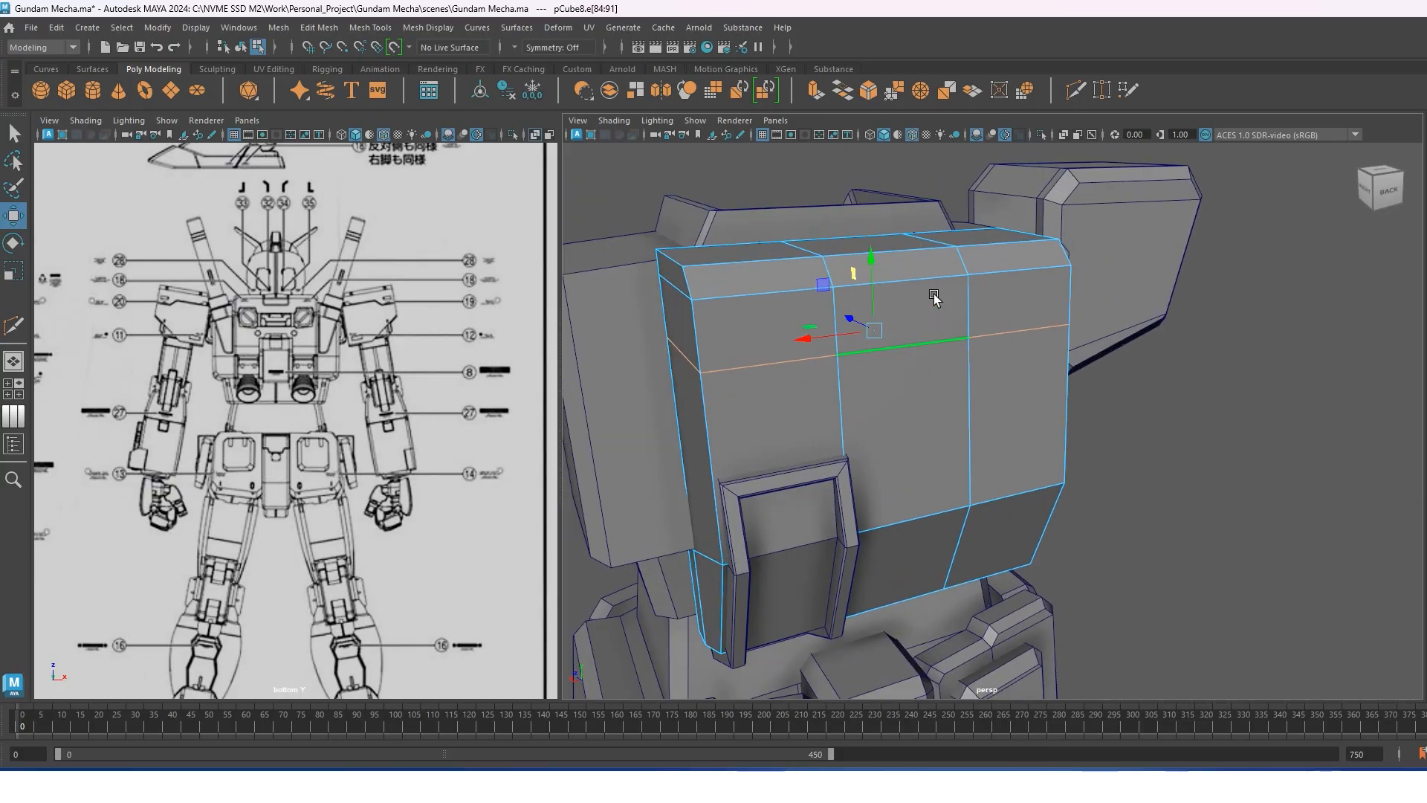
left_click(918, 289)
right_click_drag(880, 305, 820, 307, "shift")
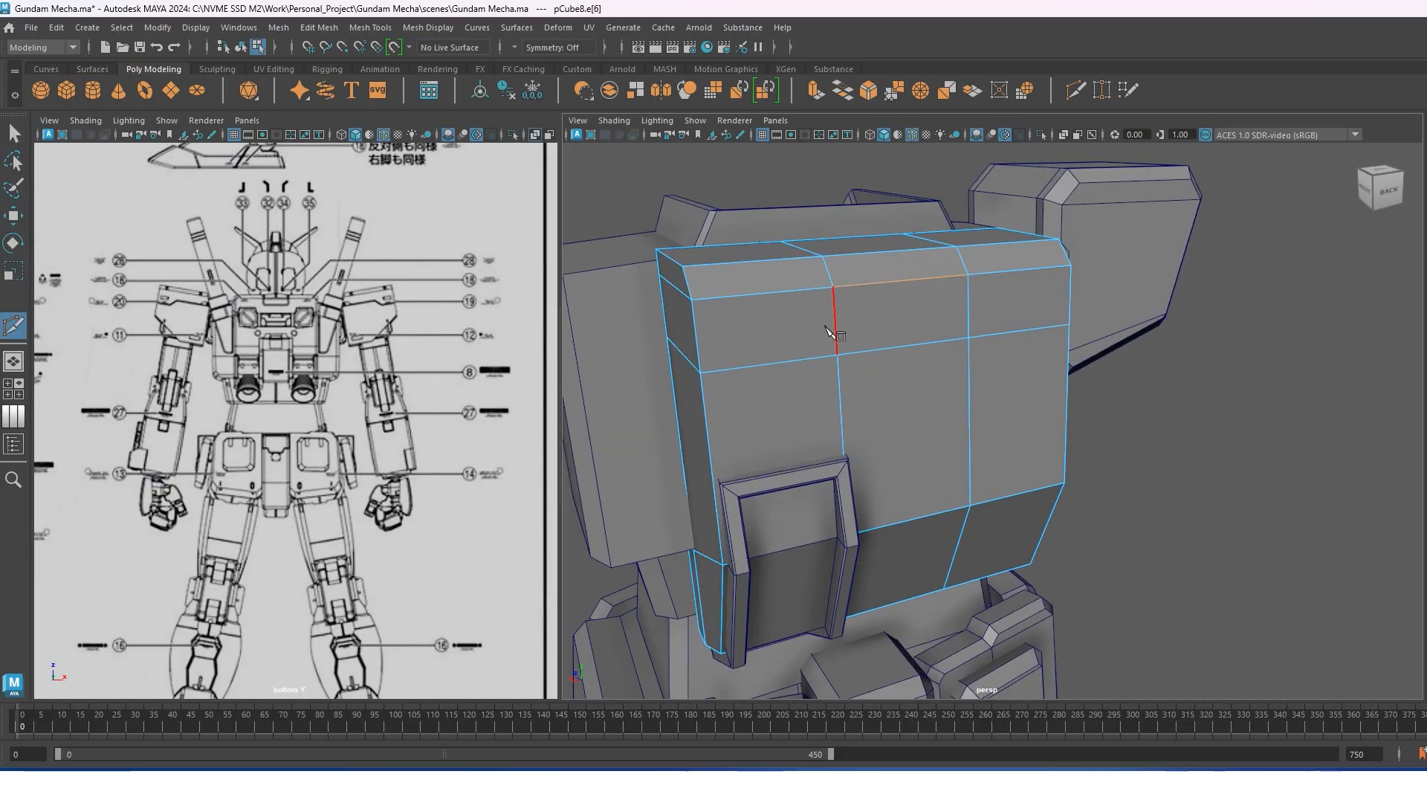
left_click(511, 46)
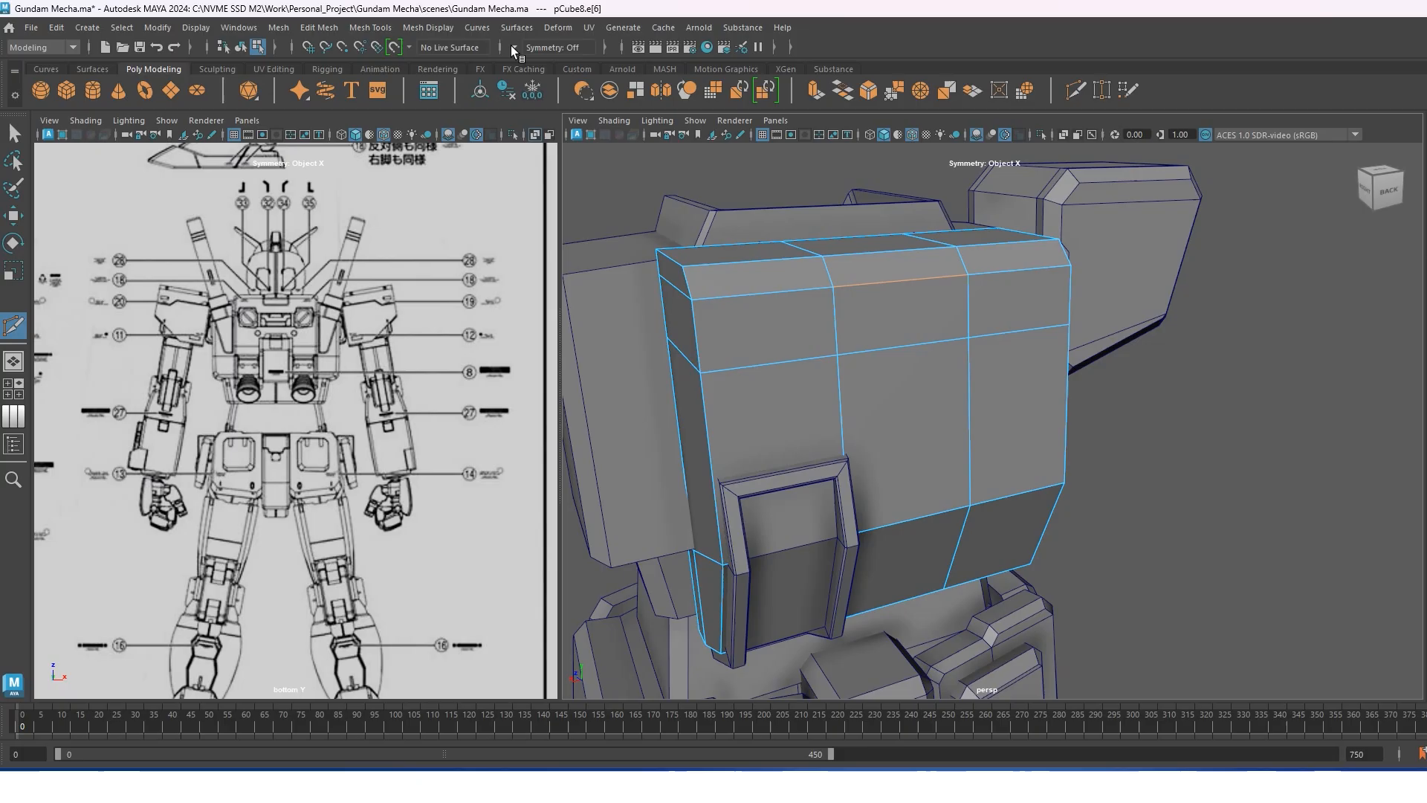
left_click(811, 284, "ctrl")
key("w")
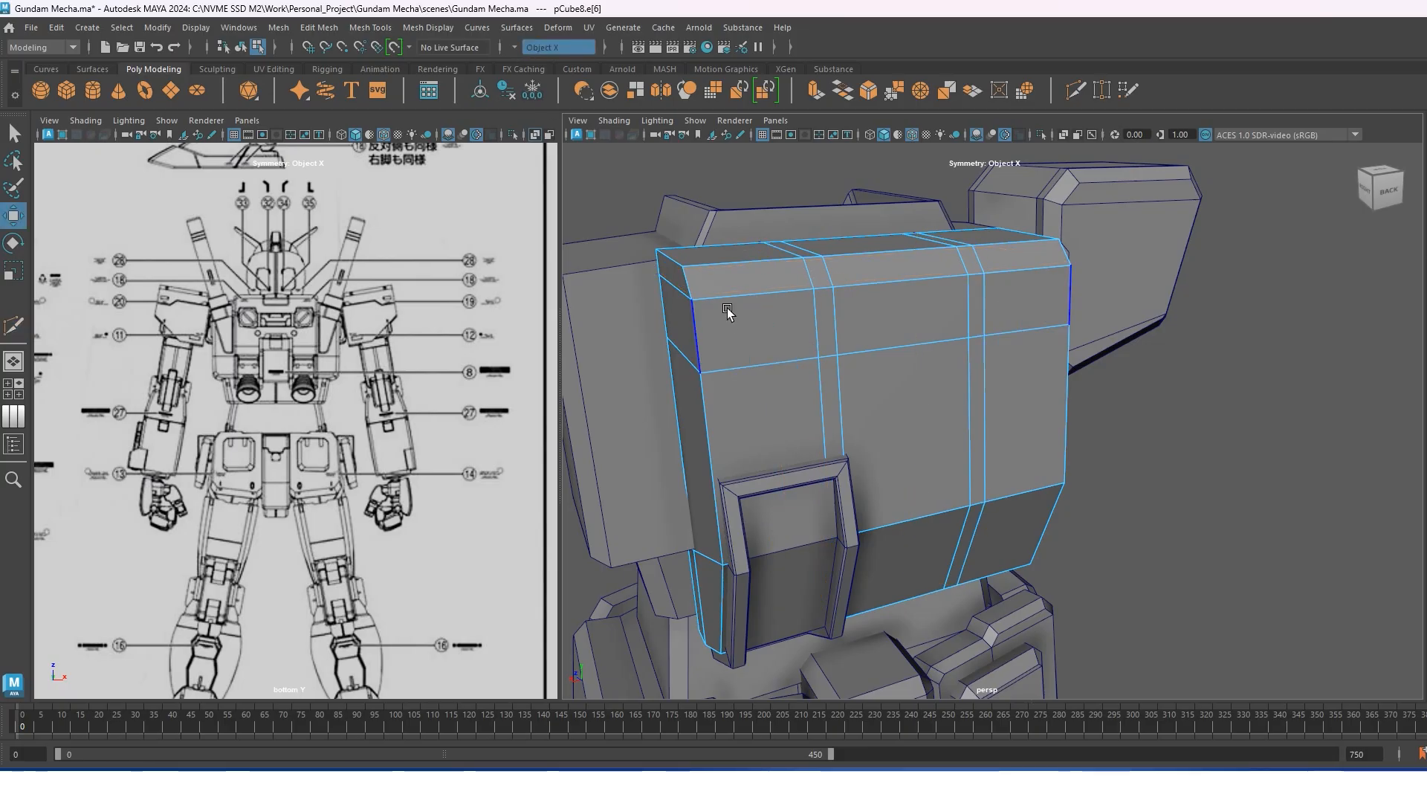
Insert mirrored vertical edge loops close to the backpack's outer side edges with the Multi-Cut tool.
left_click(725, 303)
right_click_drag(725, 305, 645, 315, "shift")
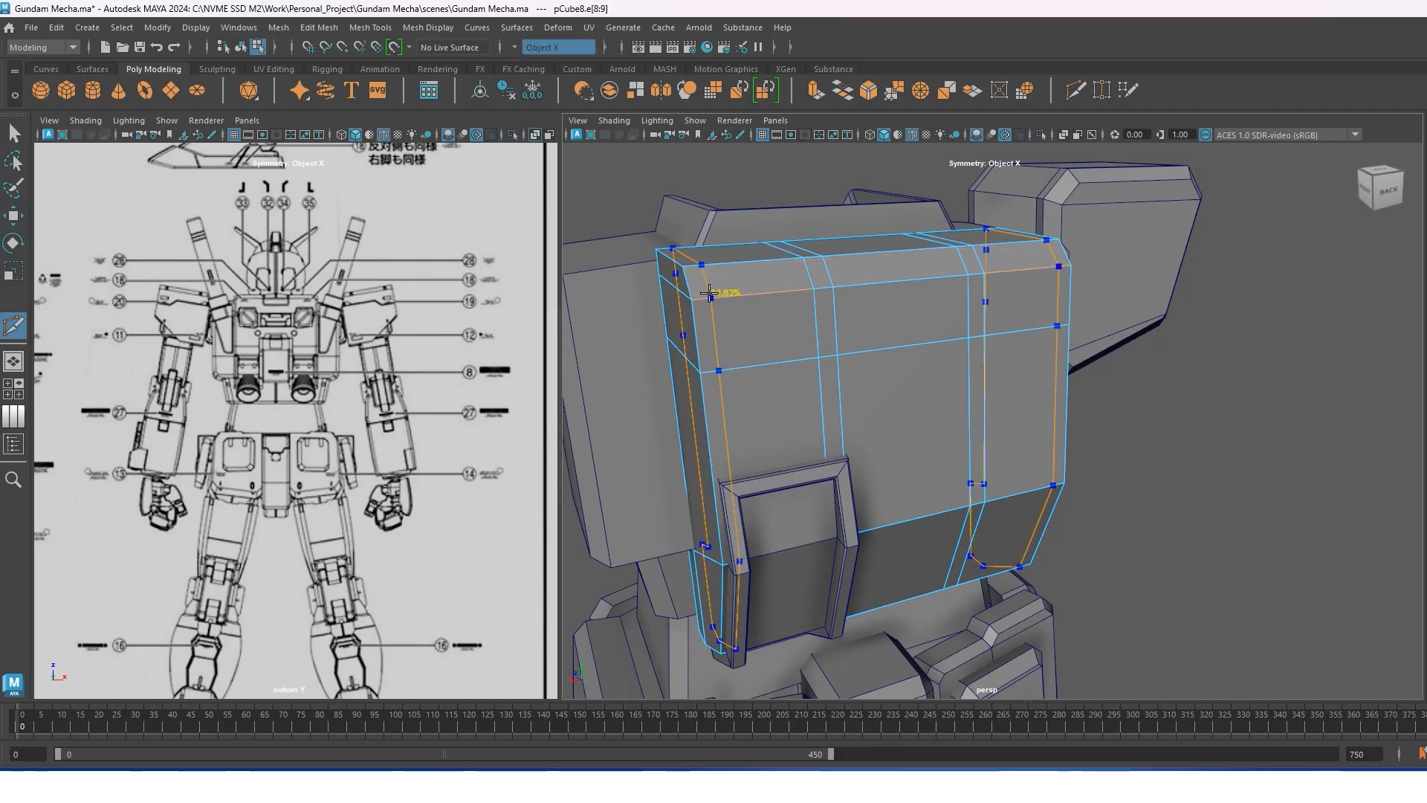
left_click(710, 293, "ctrl")
key("w")
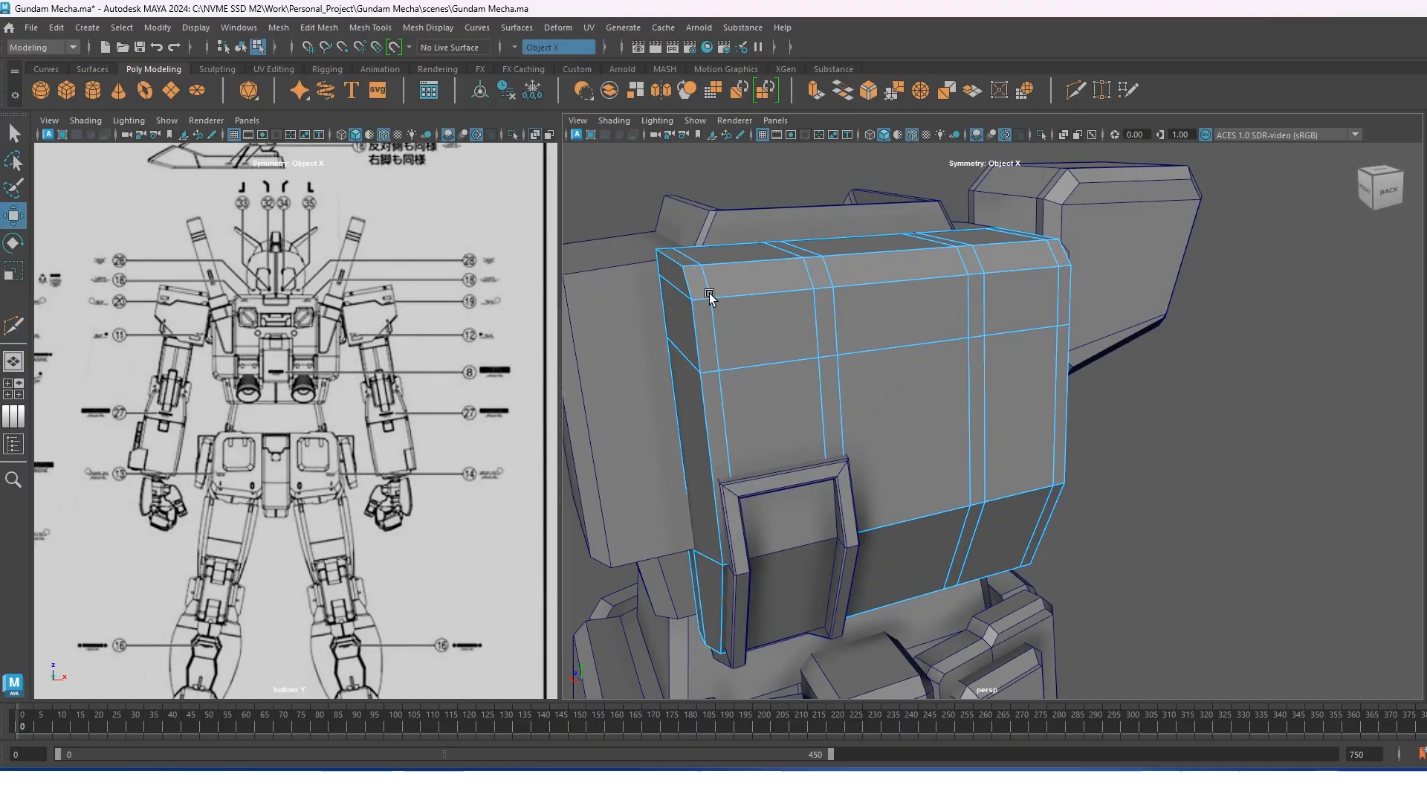
Raise the outer segments of the backpack's horizontal edge loop above its middle segment, and move the loop upward.
scroll(736, 349, "up", 4)
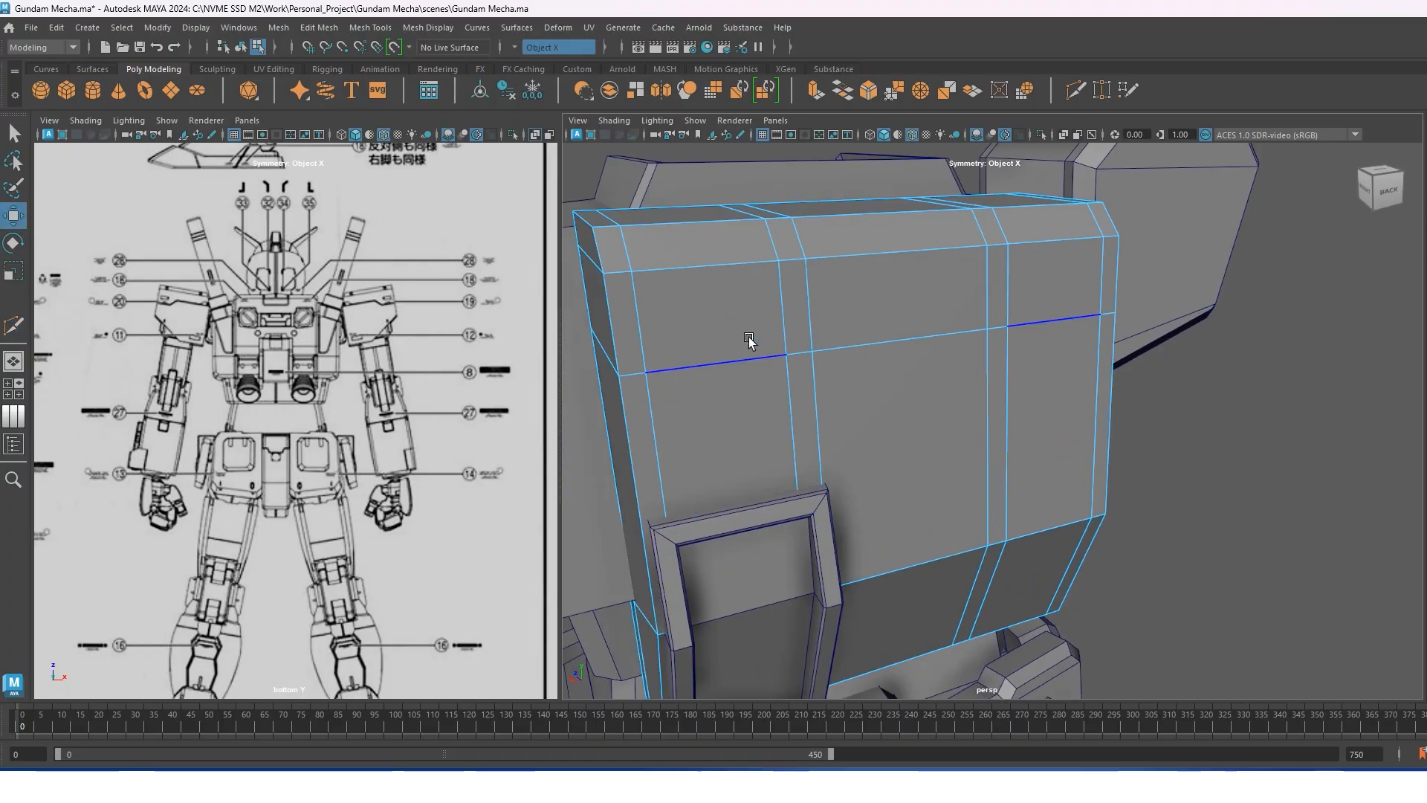
double_click(752, 364)
left_click_drag(750, 331, 737, 298)
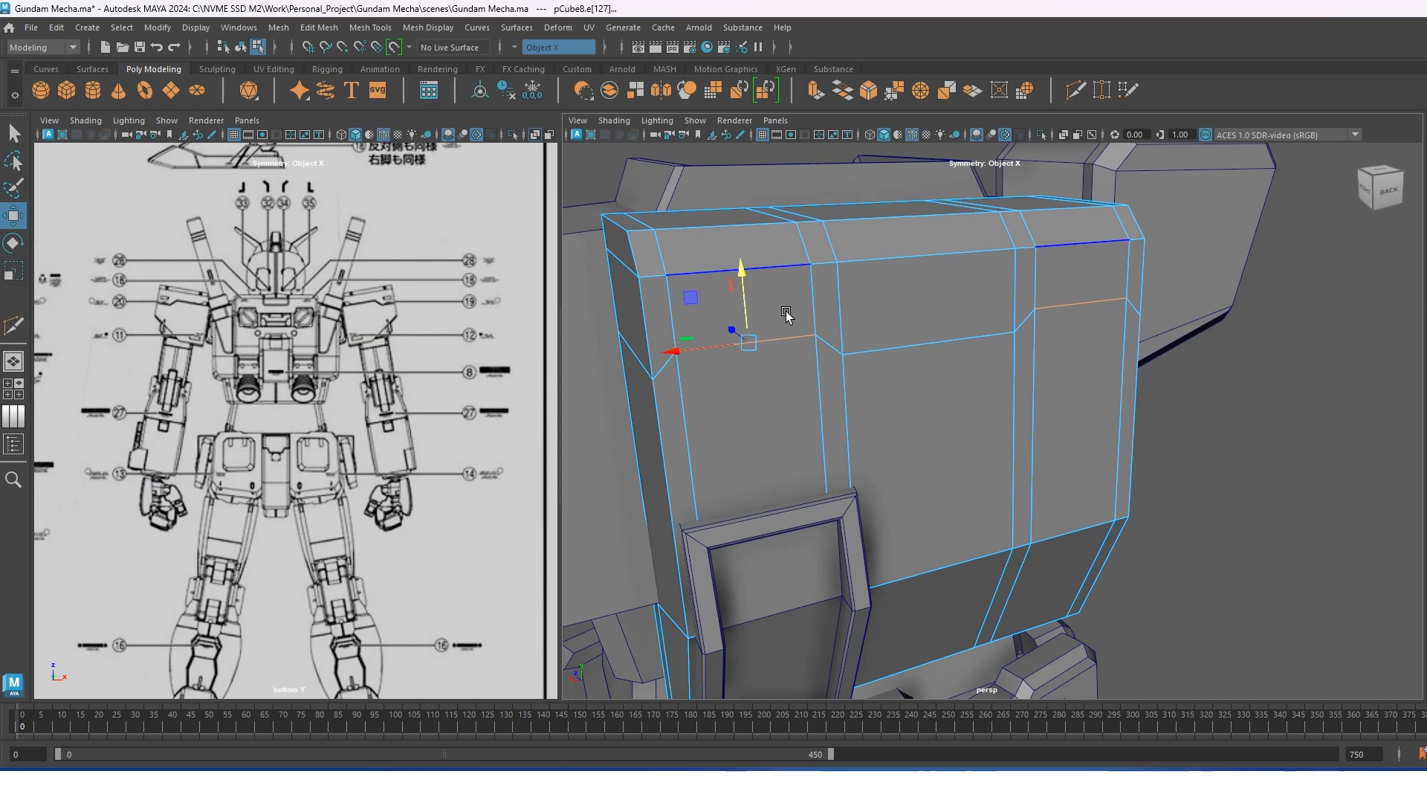
double_click(824, 343)
left_click_drag(816, 277, 813, 261)
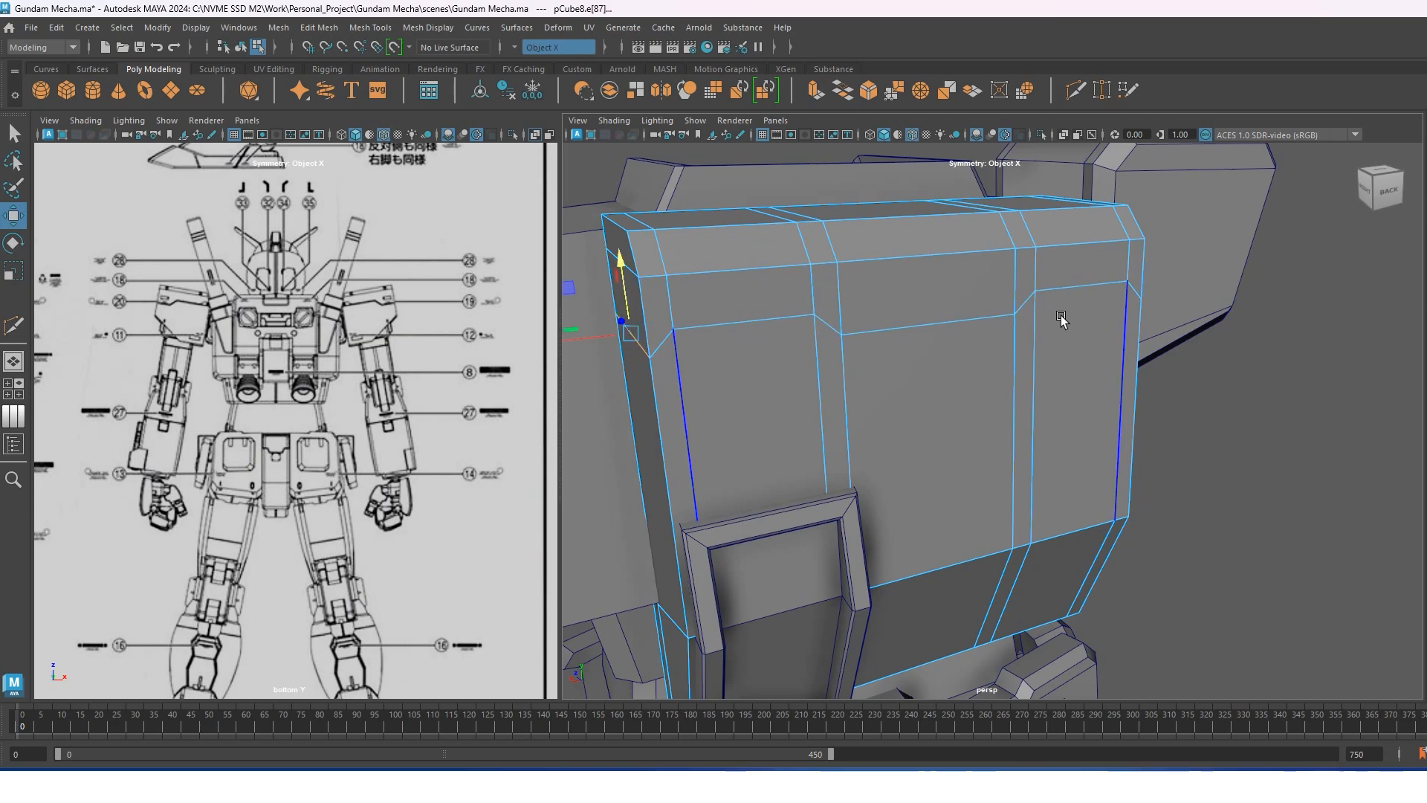
Select the horizontal loop's edges on the backpack's sides and hidden front face using X-ray display, and restore shaded display.
left_click_drag(1061, 319, 994, 312, "alt")
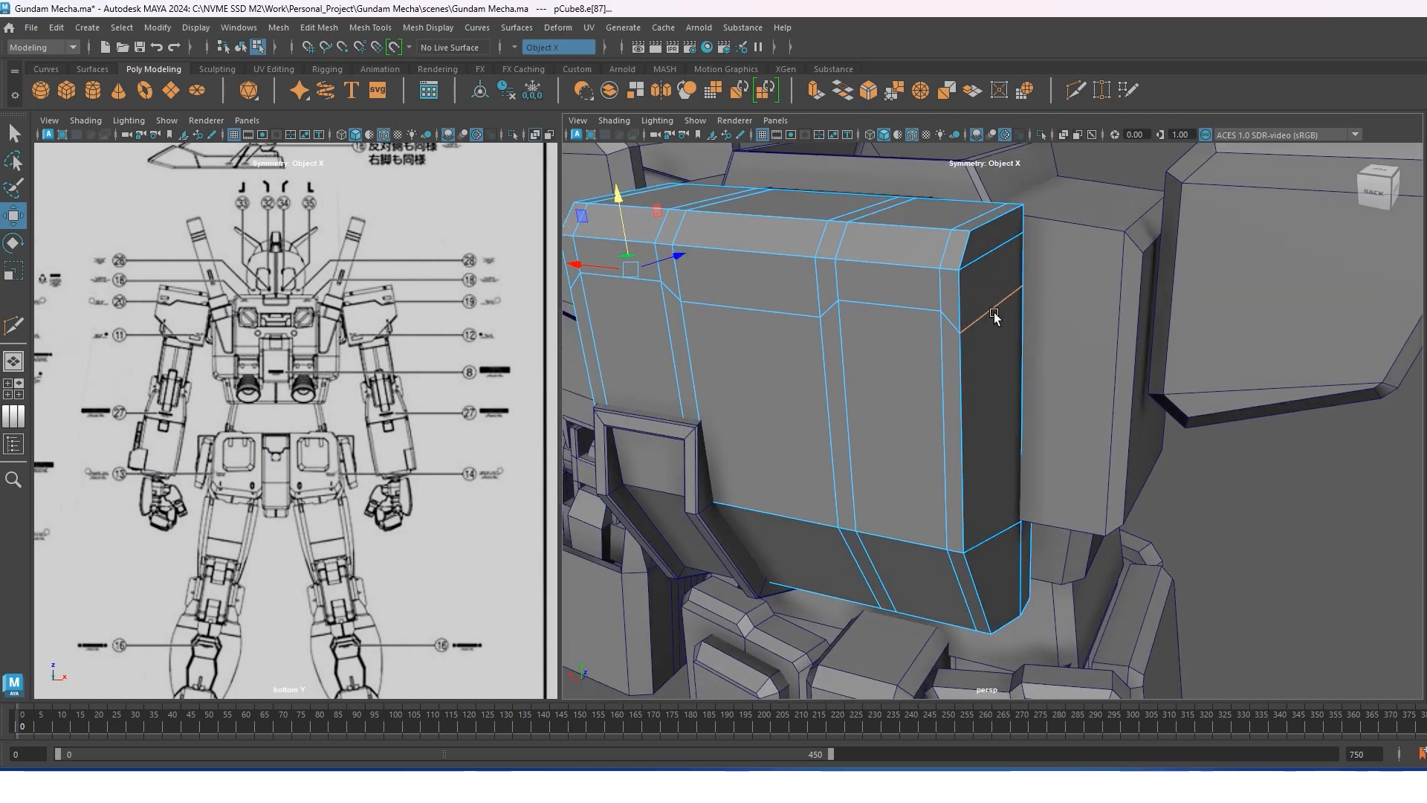
left_click(1065, 132)
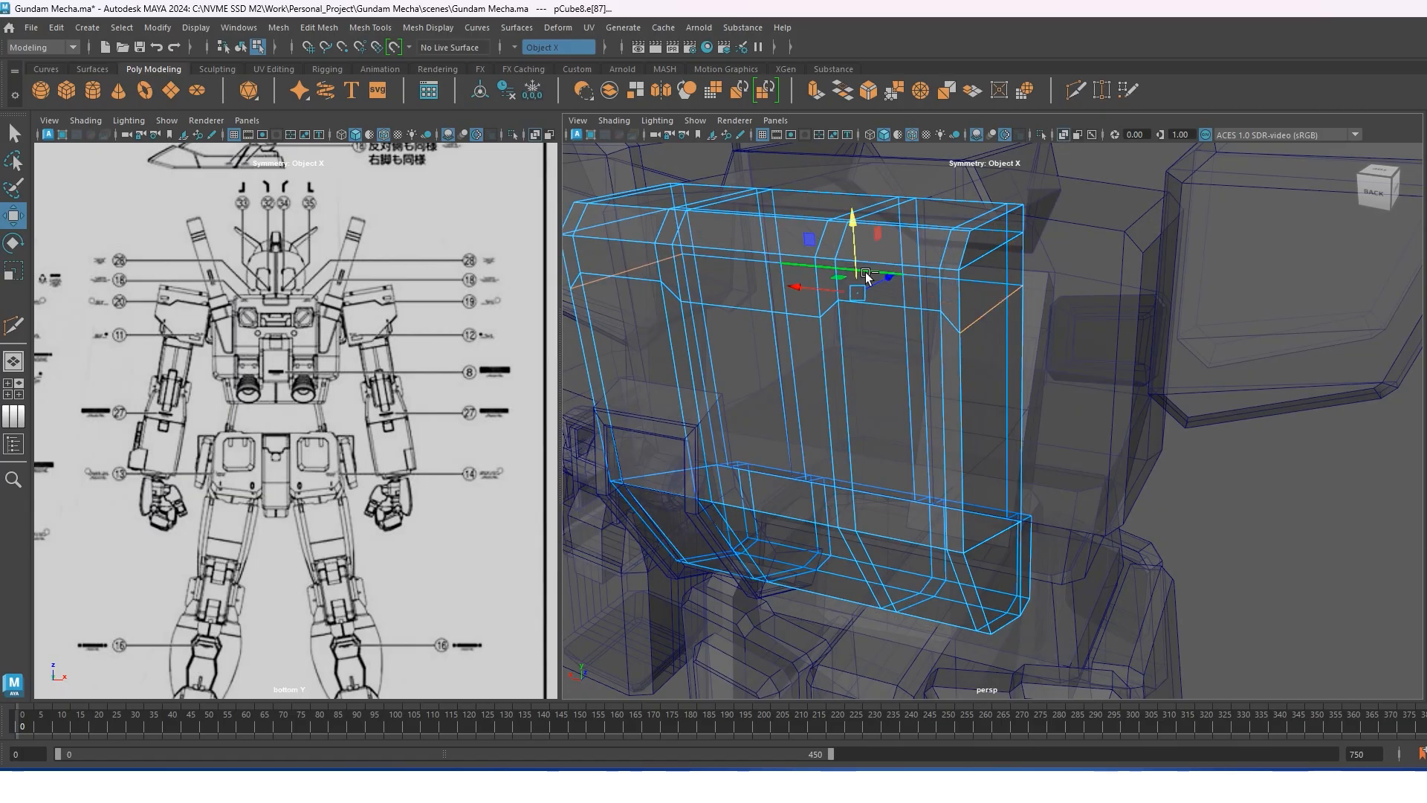
left_click(745, 263)
double_click(972, 319, "shift")
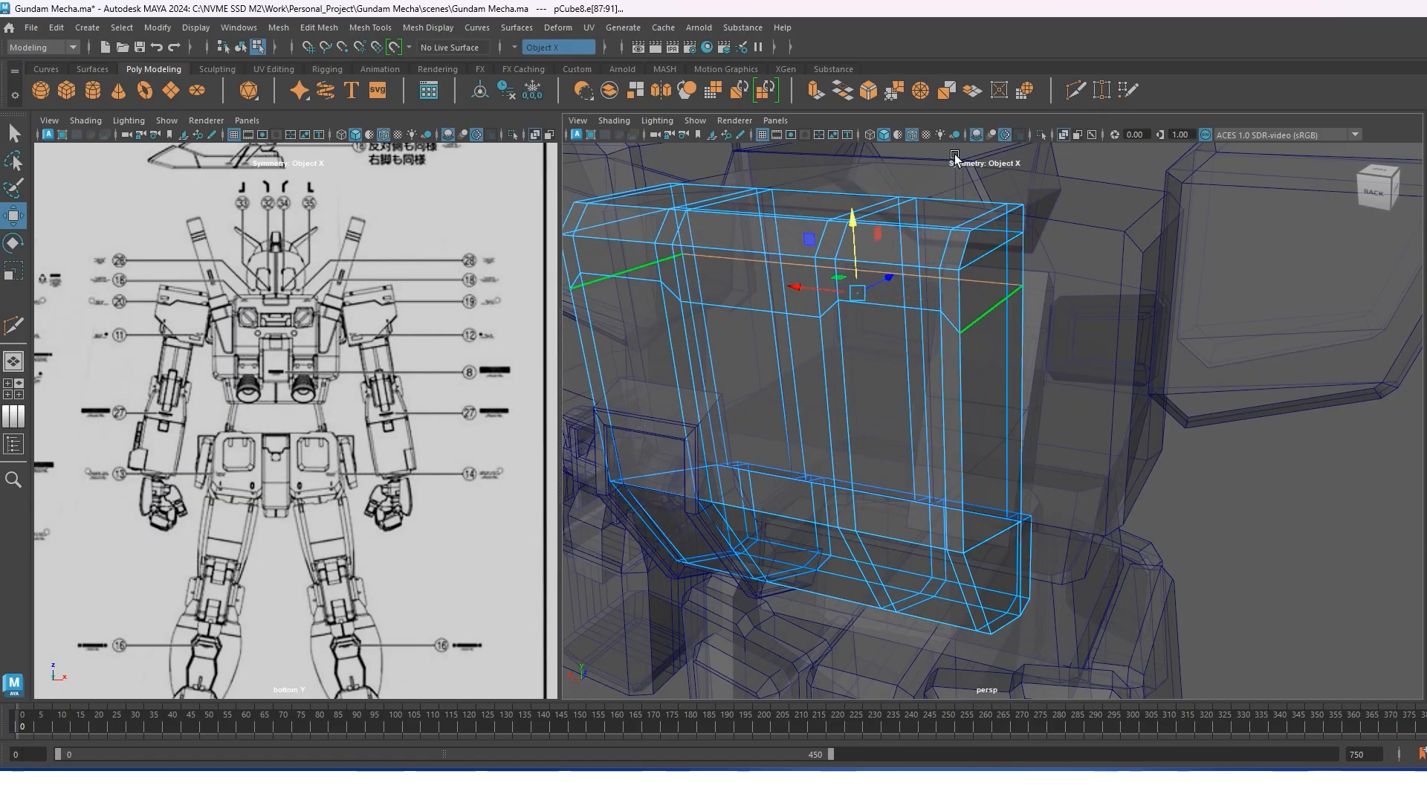
left_click(1063, 135)
left_click_drag(1029, 322, 1034, 203, "alt")
left_click_drag(1114, 275, 1033, 297, "alt")
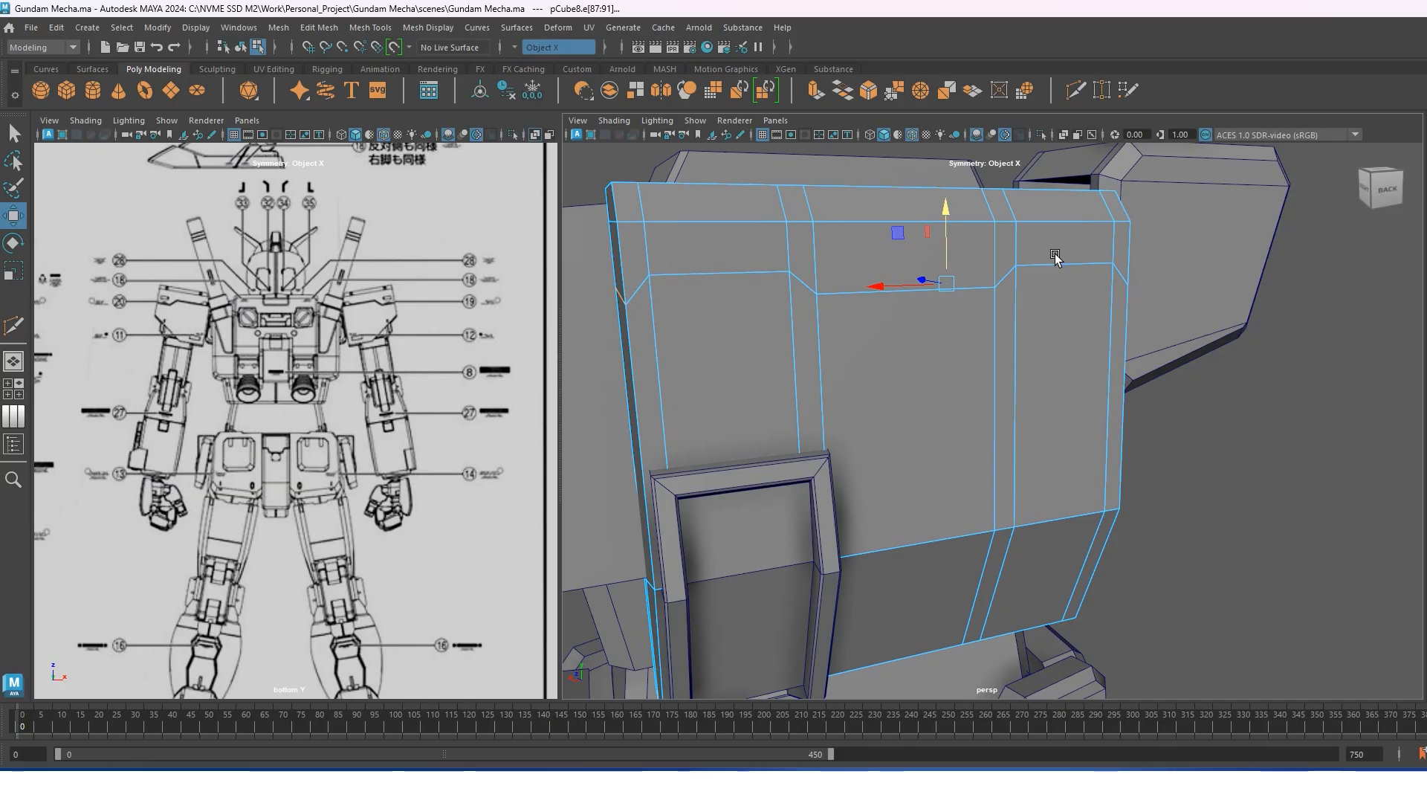
Insert a second horizontal edge loop below the stepped loop on the backpack body with the Multi-Cut tool.
left_click(818, 346)
left_click_drag(818, 347, 934, 350, "alt")
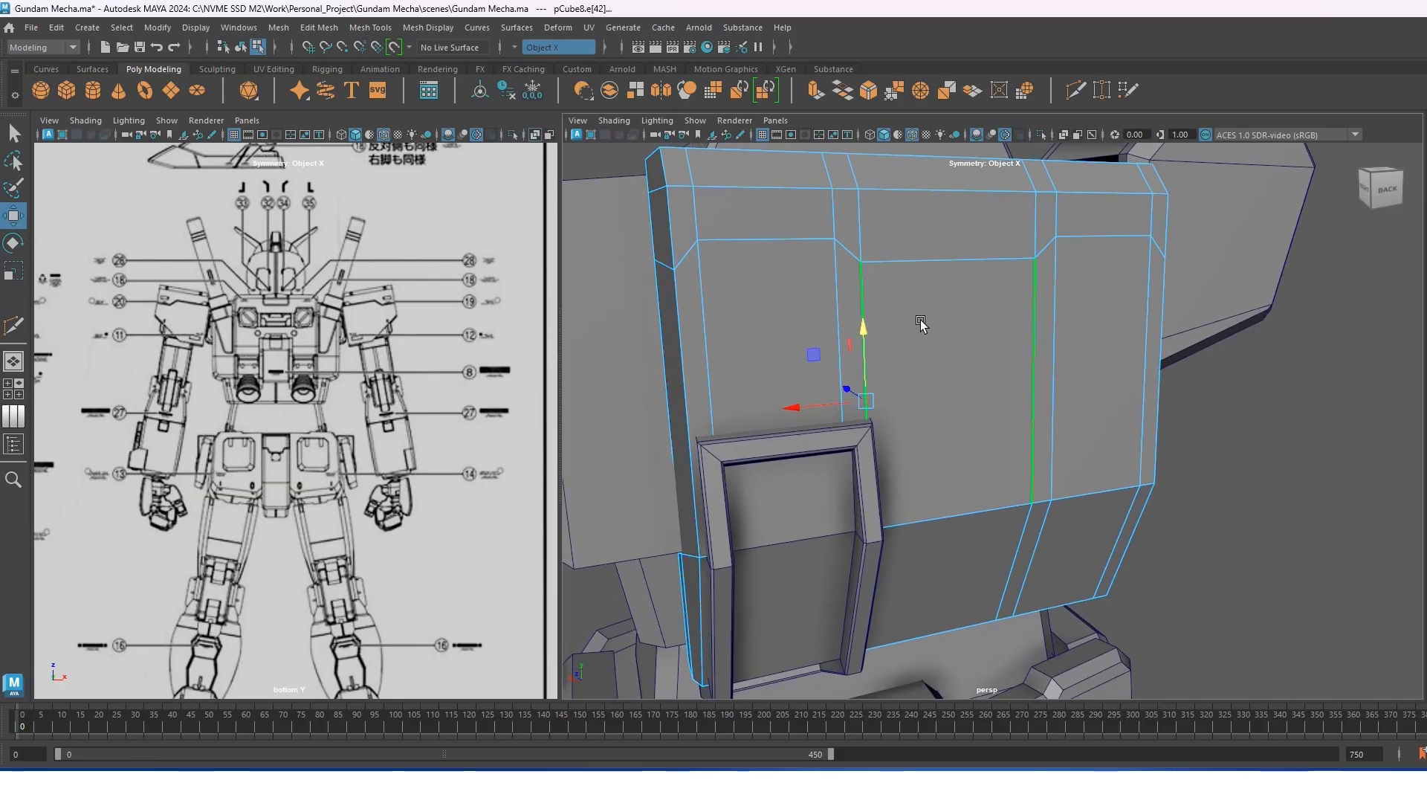
right_click_drag(920, 320, 817, 321, "shift")
left_click(841, 319, "ctrl")
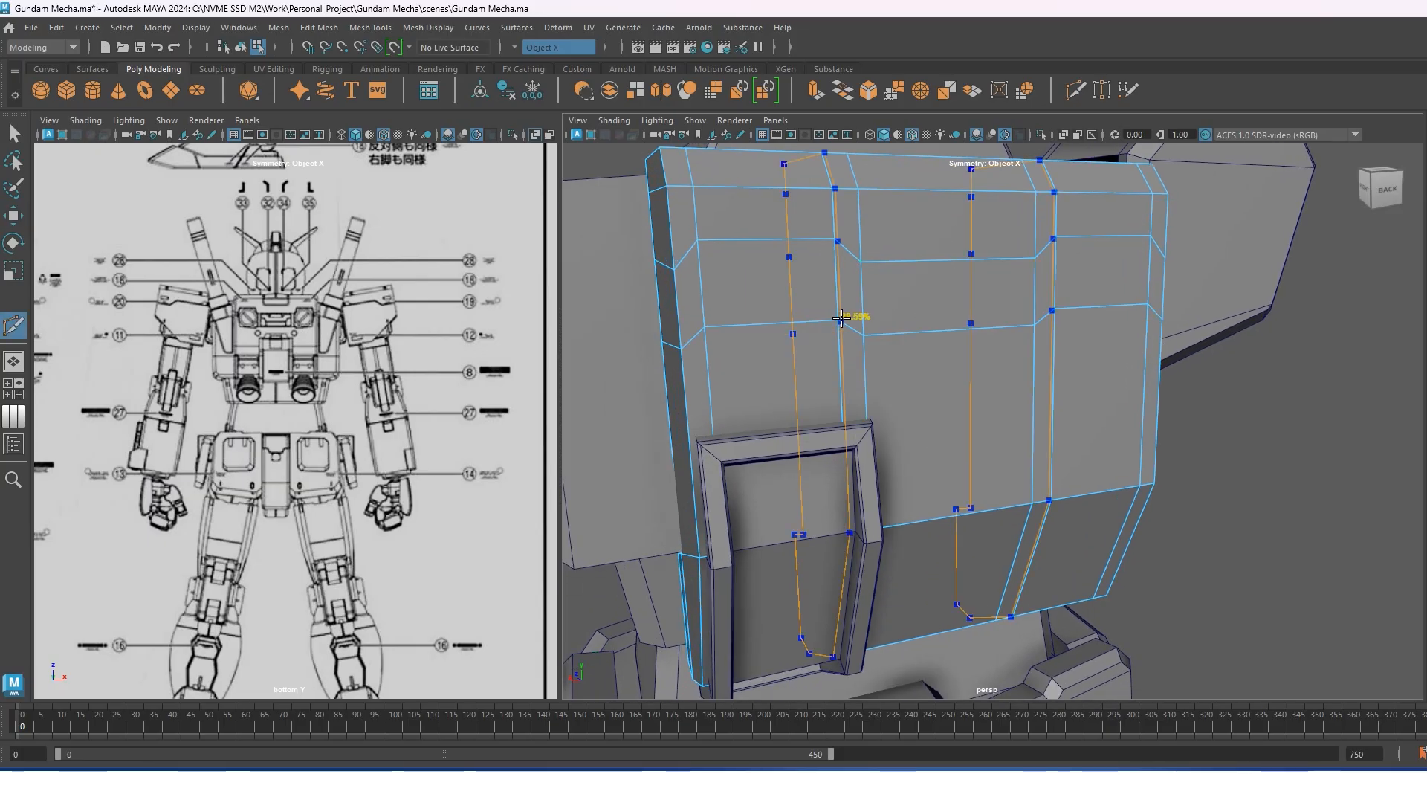
Lower the outer segments of the second horizontal loop below its middle segment to make the two outer rectangles taller.
key("w")
left_click(771, 321)
left_click(772, 322)
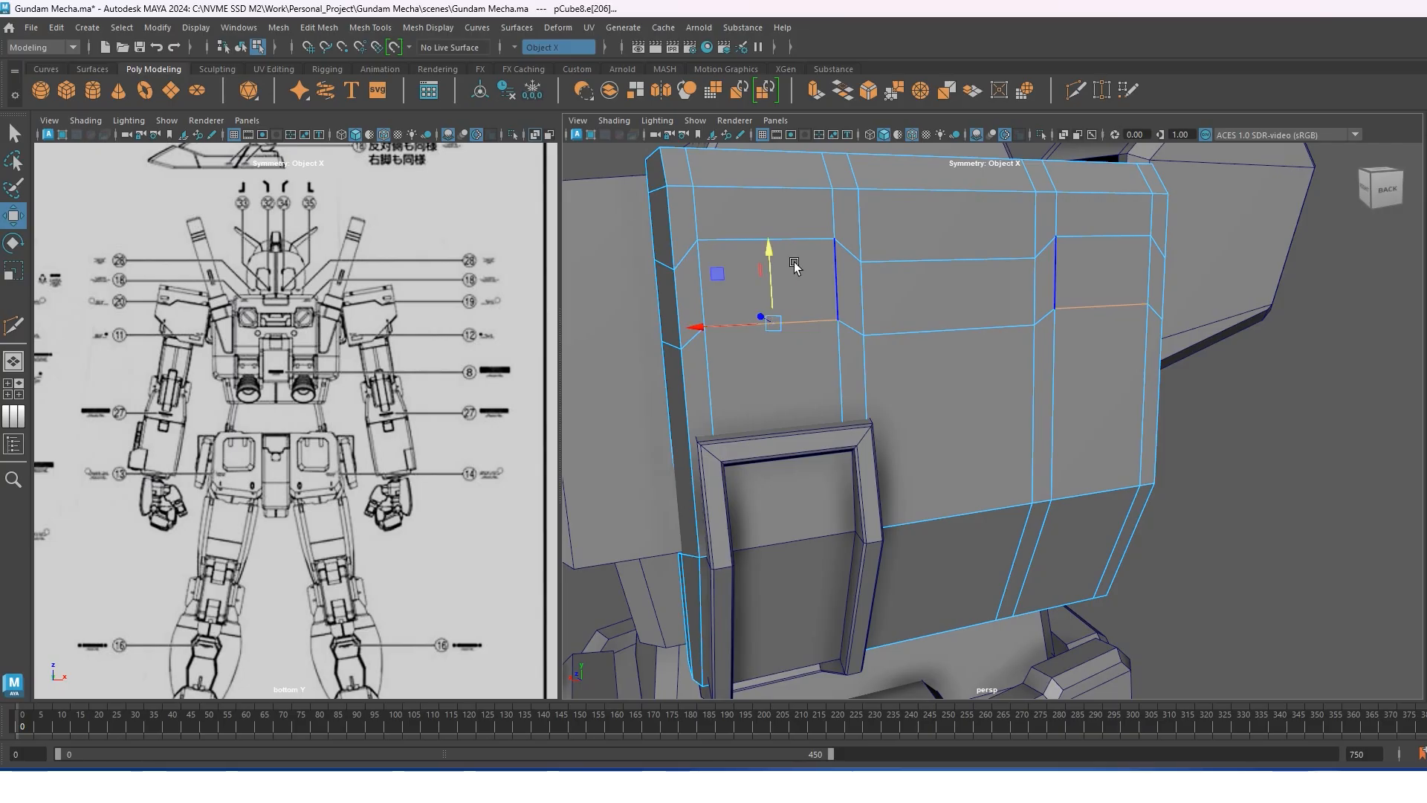
left_click_drag(770, 250, 850, 255)
double_click(821, 343)
left_click(787, 352)
Select the band of faces between the two stepped loops and extrude it inward with a thickness of -0.14.
right_click_drag(849, 255, 850, 299)
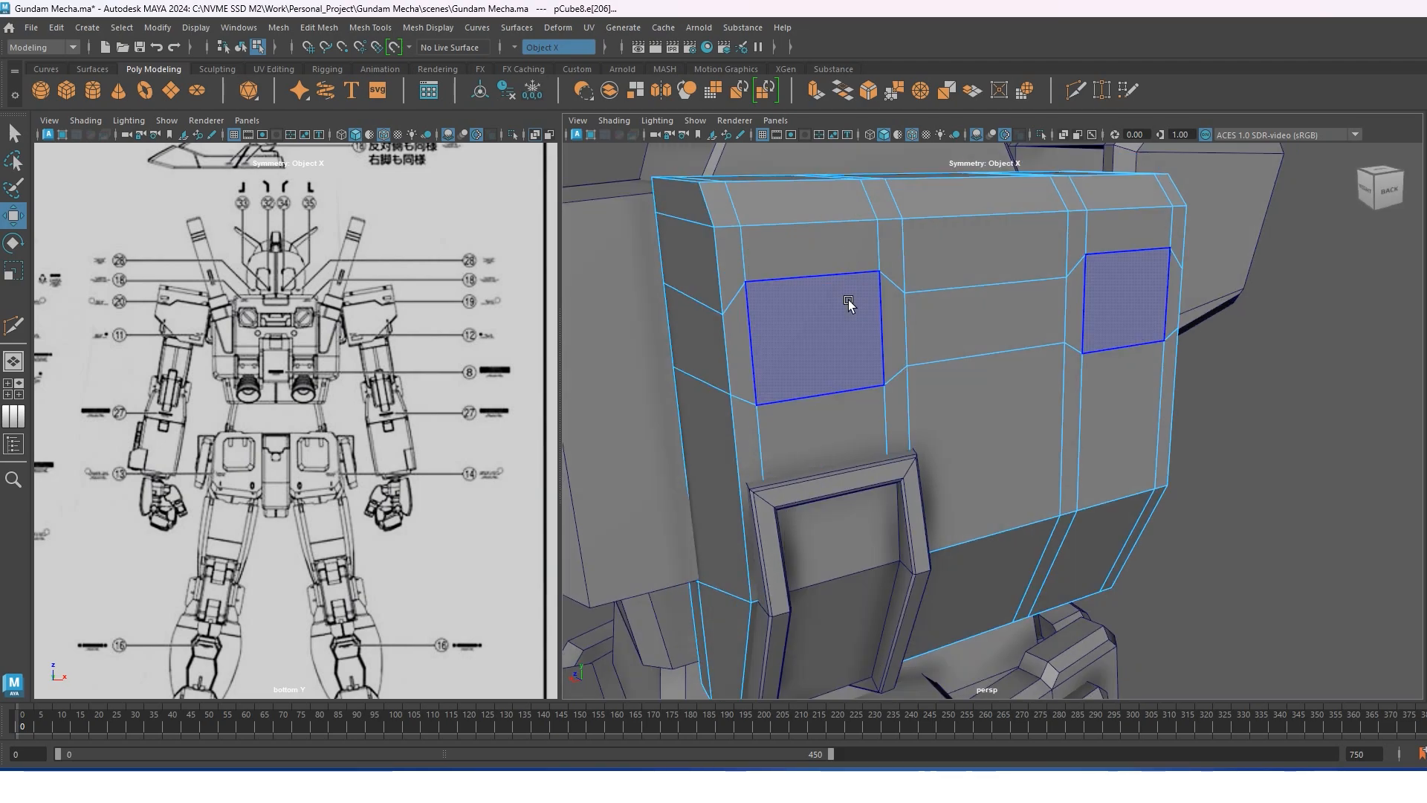
left_click(848, 299)
left_click(910, 310, "shift")
left_click_drag(909, 310, 1031, 239, "alt")
right_click(1030, 239, "shift")
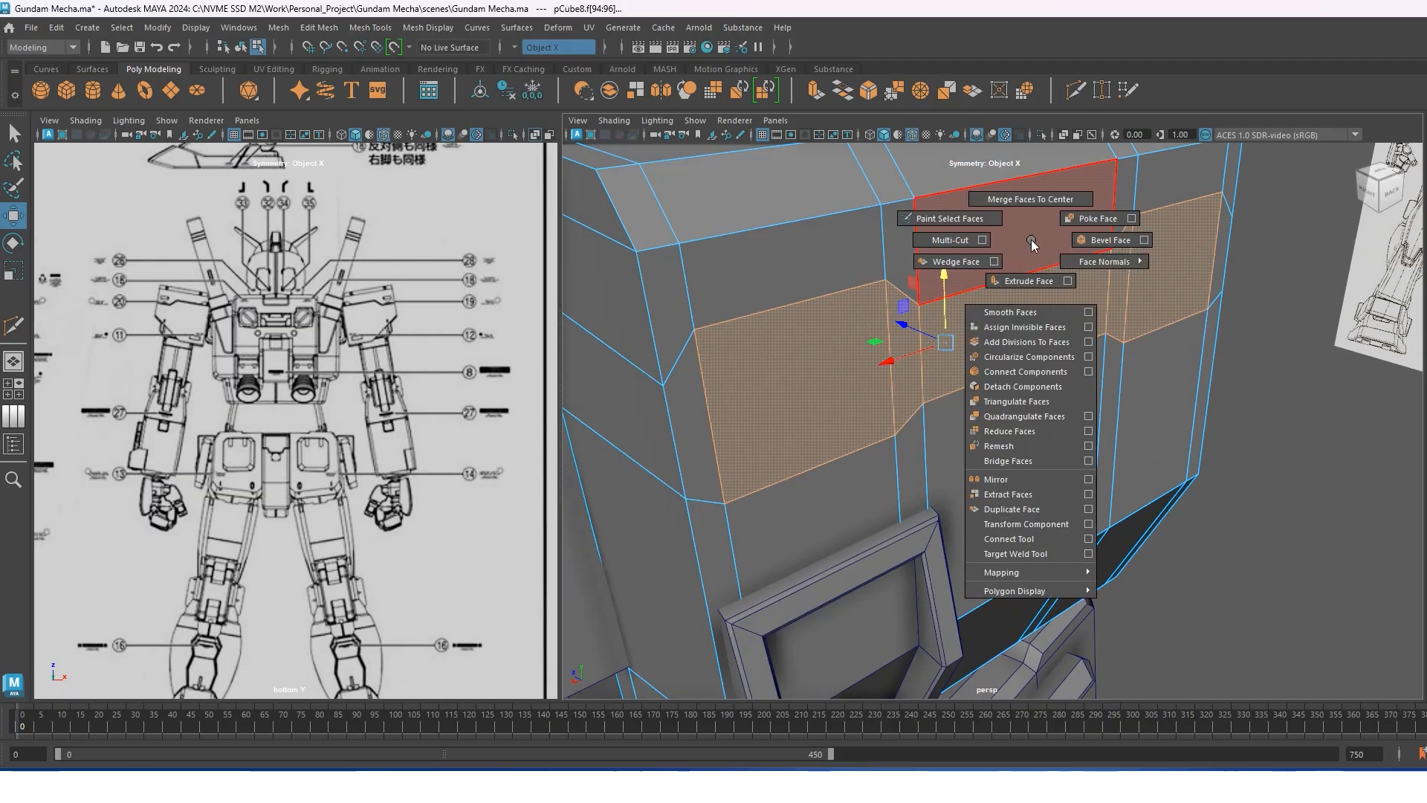
left_click(1039, 280)
left_click_drag(1126, 507, 1116, 507)
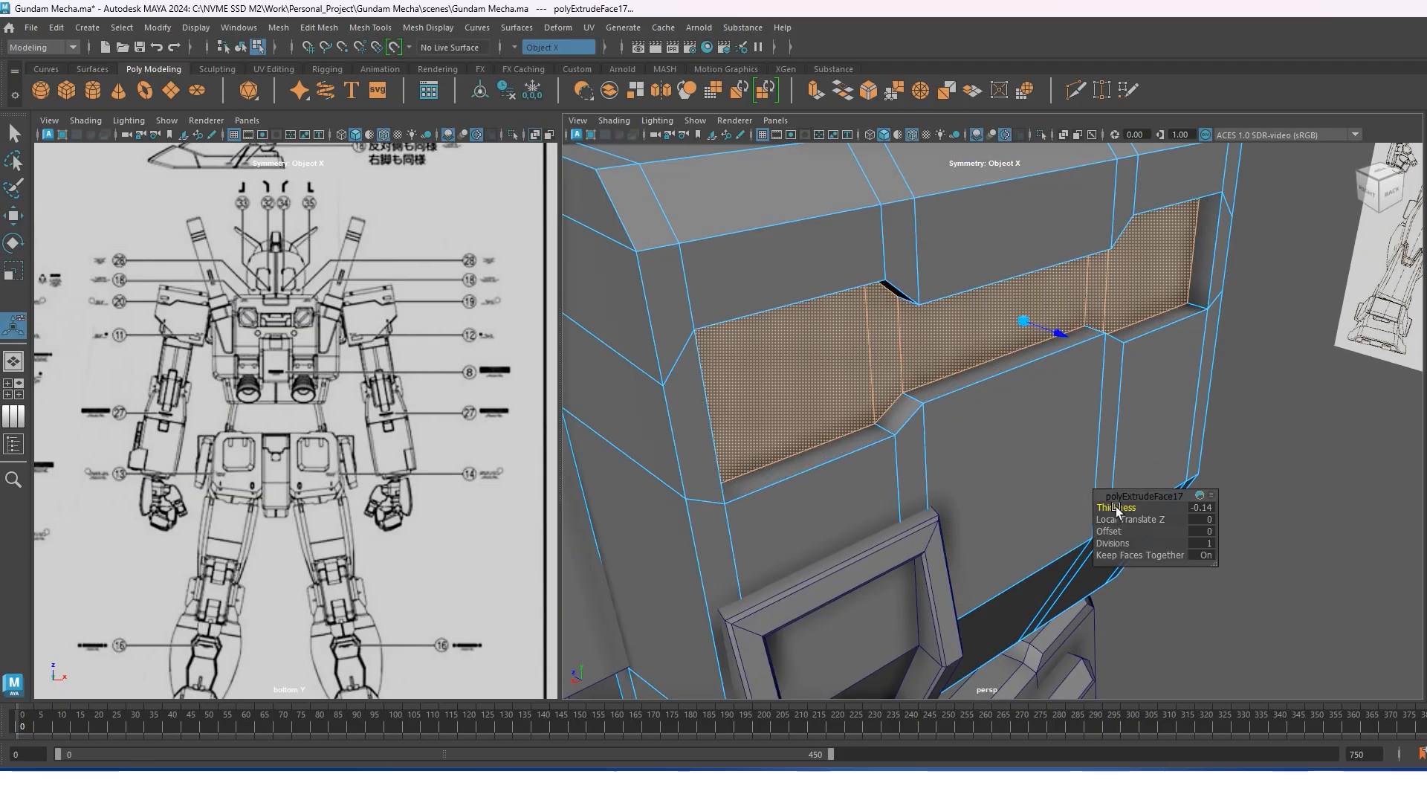
key("w")
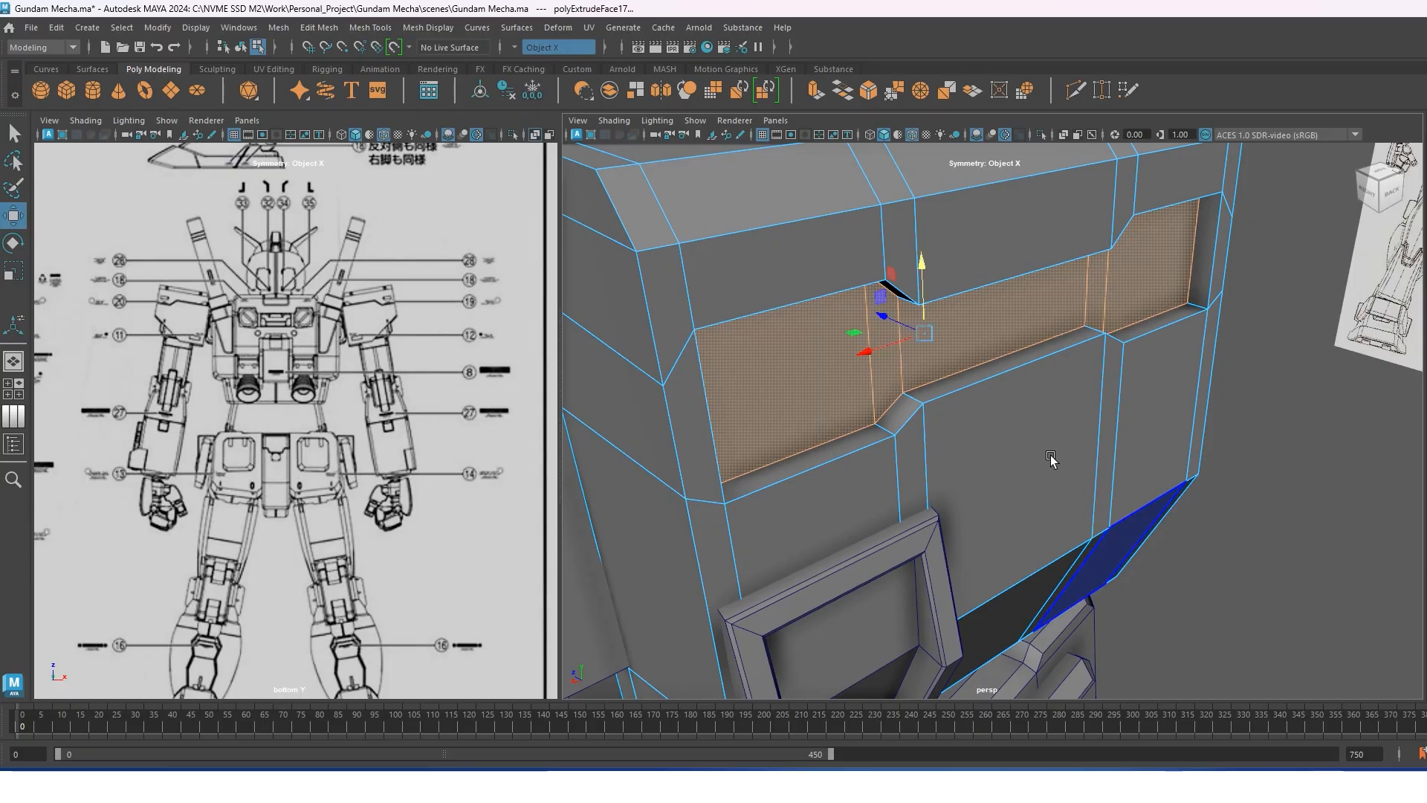
Inset the recess's centre face by extruding it with an offset of about 0.06.
left_click_drag(1050, 458, 963, 288, "alt")
left_click(972, 275)
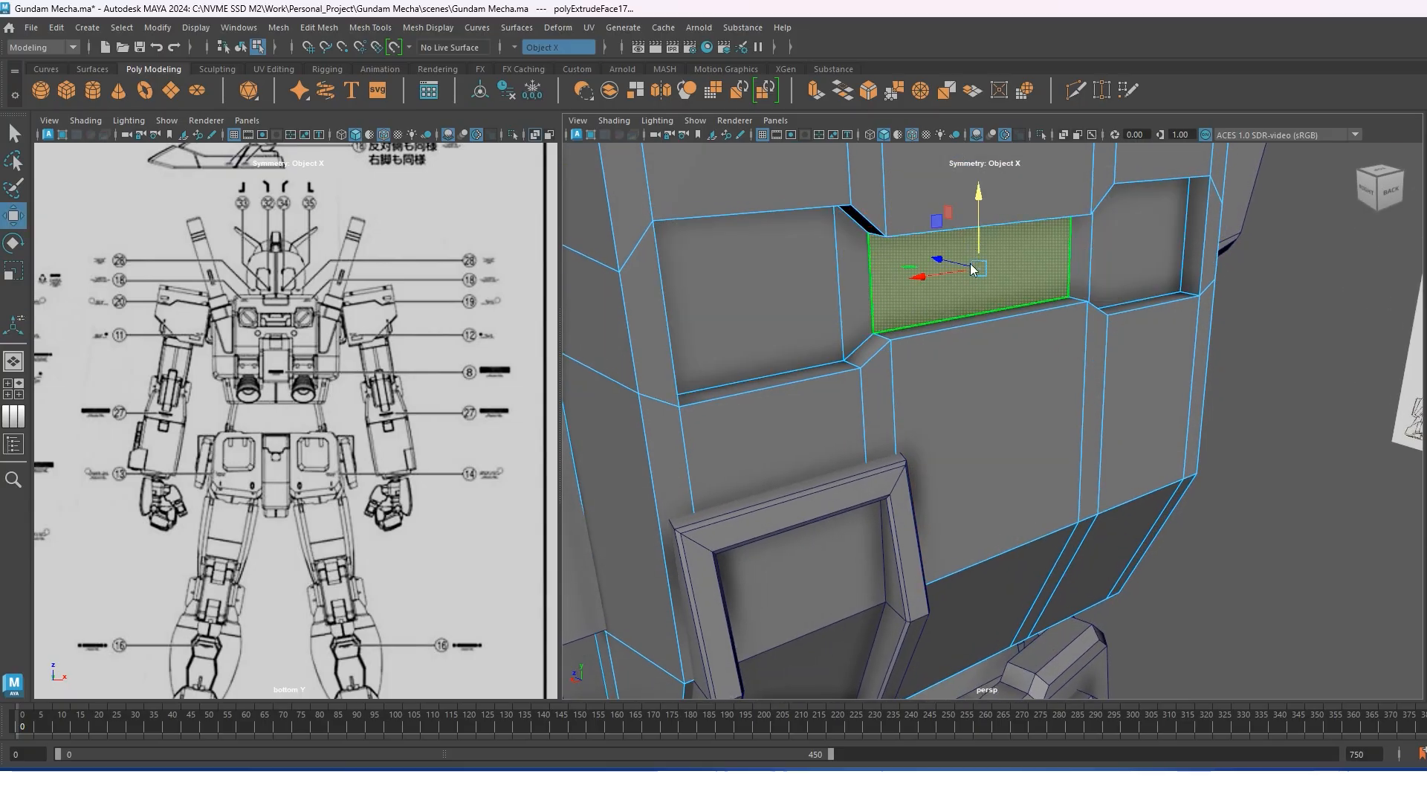
key("ctrl+e")
left_click_drag(1124, 531, 1109, 531)
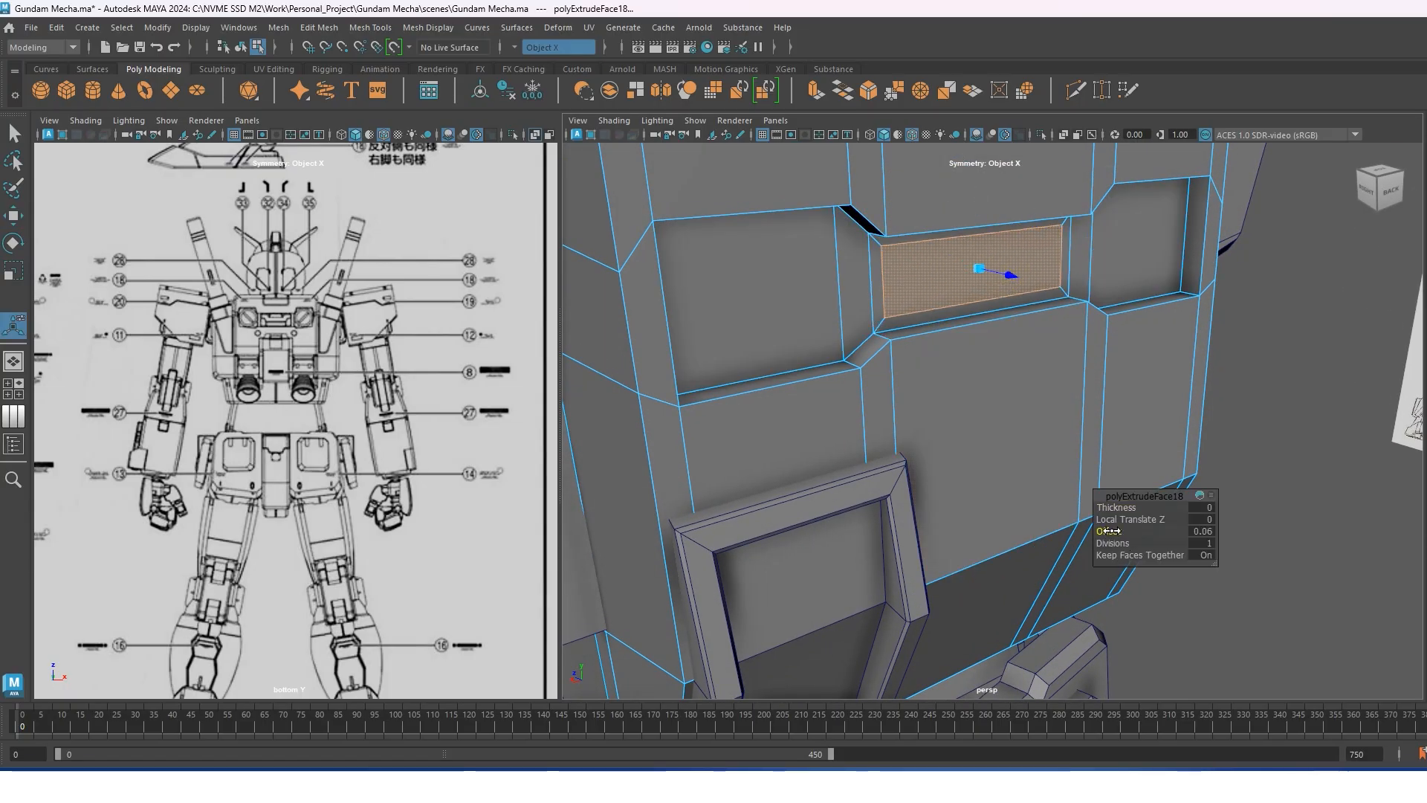
key("w")
Extrude the inset centre face outward with a thickness of 0.15 and bevel it with a fraction of about 0.46.
right_click_drag(997, 240, 1001, 278, "shift")
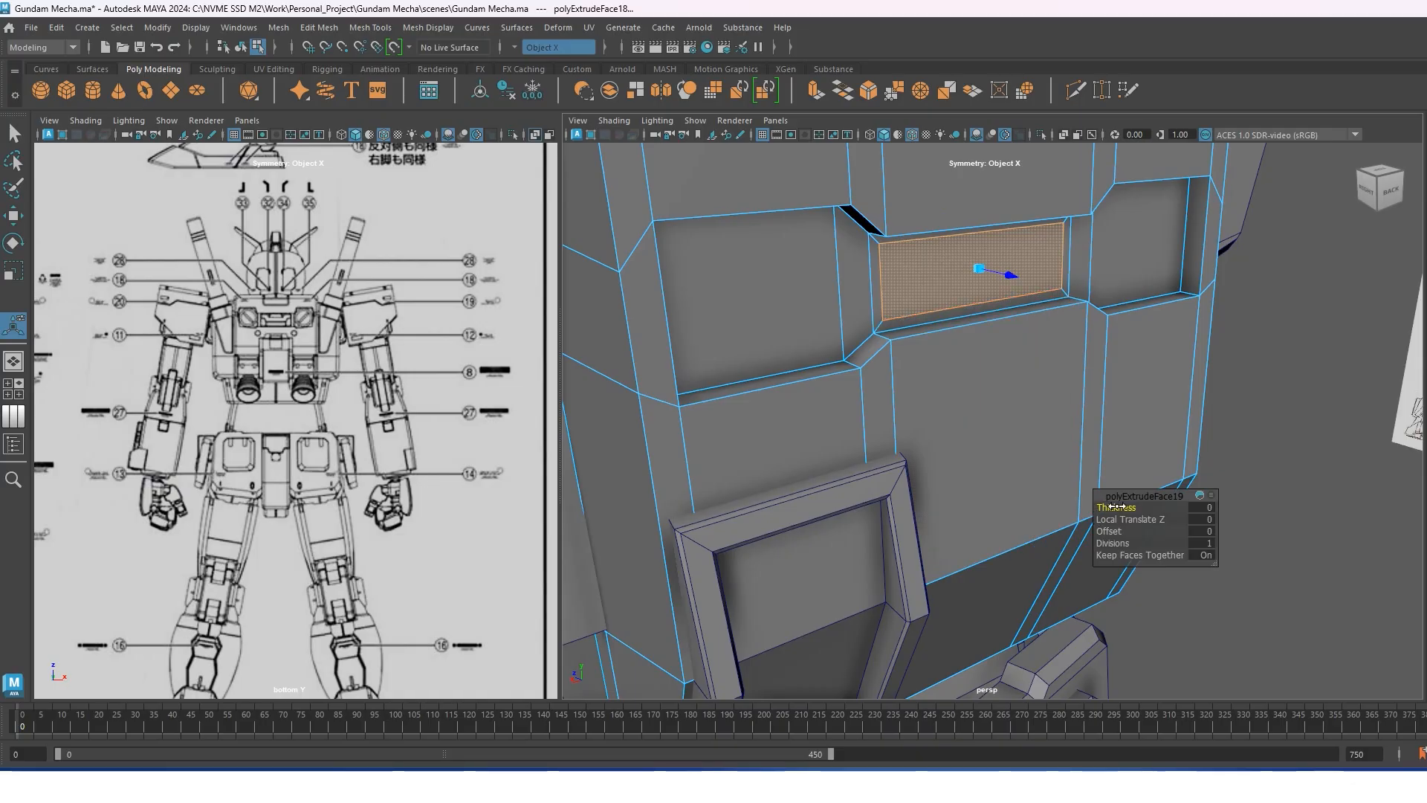
left_click_drag(1095, 509, 1121, 507)
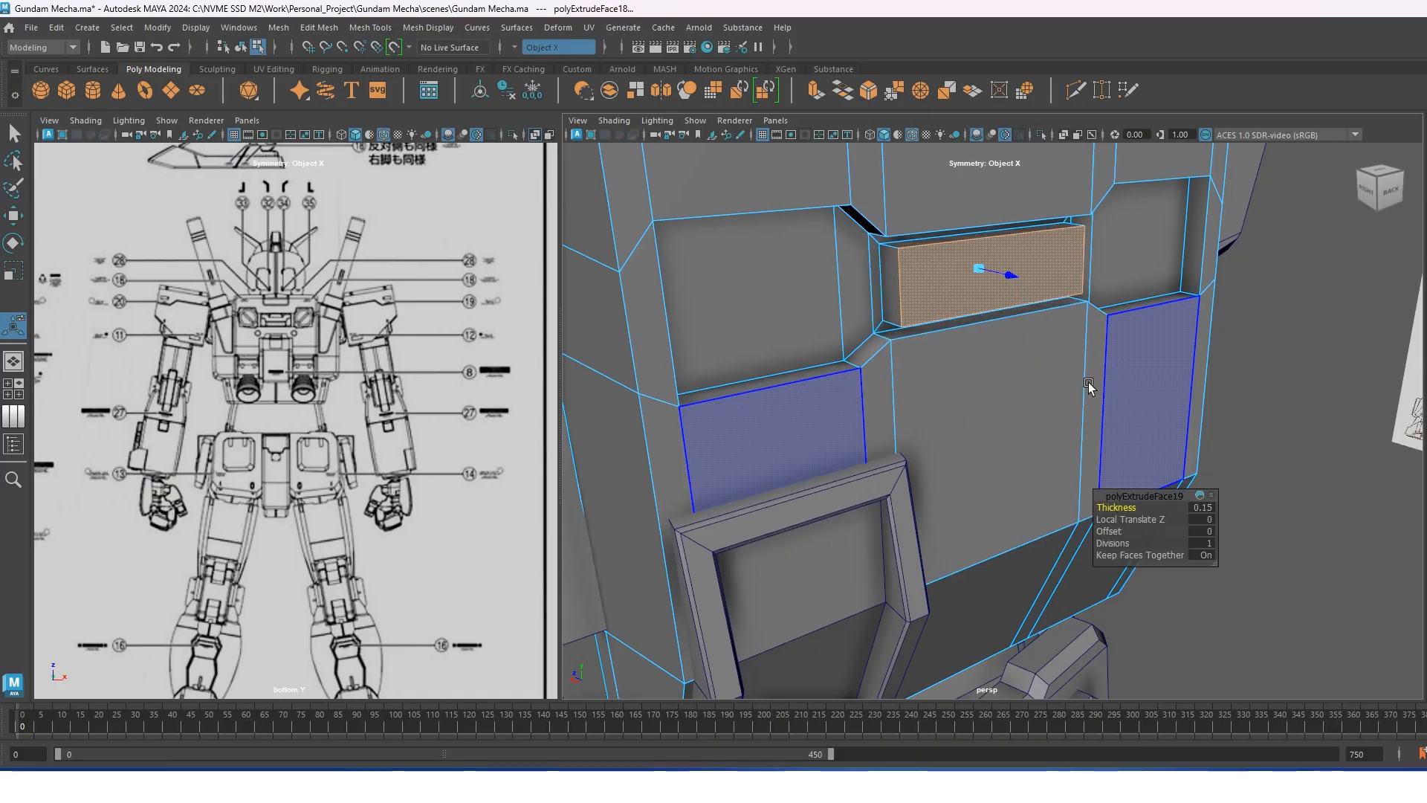
key("w")
right_click_drag(1068, 256, 1109, 260, "shift")
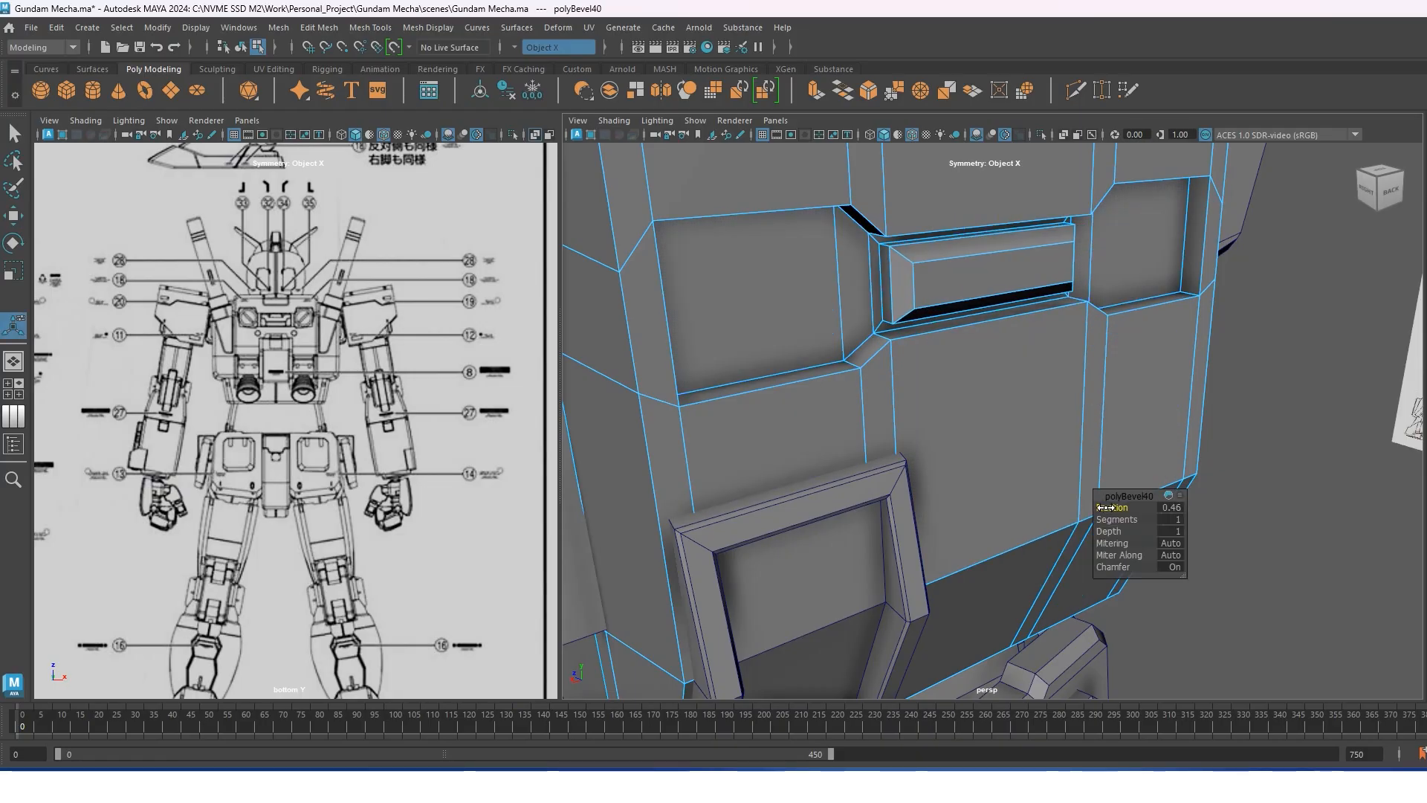
key("w")
Examine the recessed band and the inner side walls of its two outer openings.
right_click_drag(994, 304, 1032, 282)
scroll(969, 342, "down", 5)
left_click_drag(970, 342, 1126, 269, "alt")
right_click_drag(1120, 280, 1117, 311)
left_click(1113, 296)
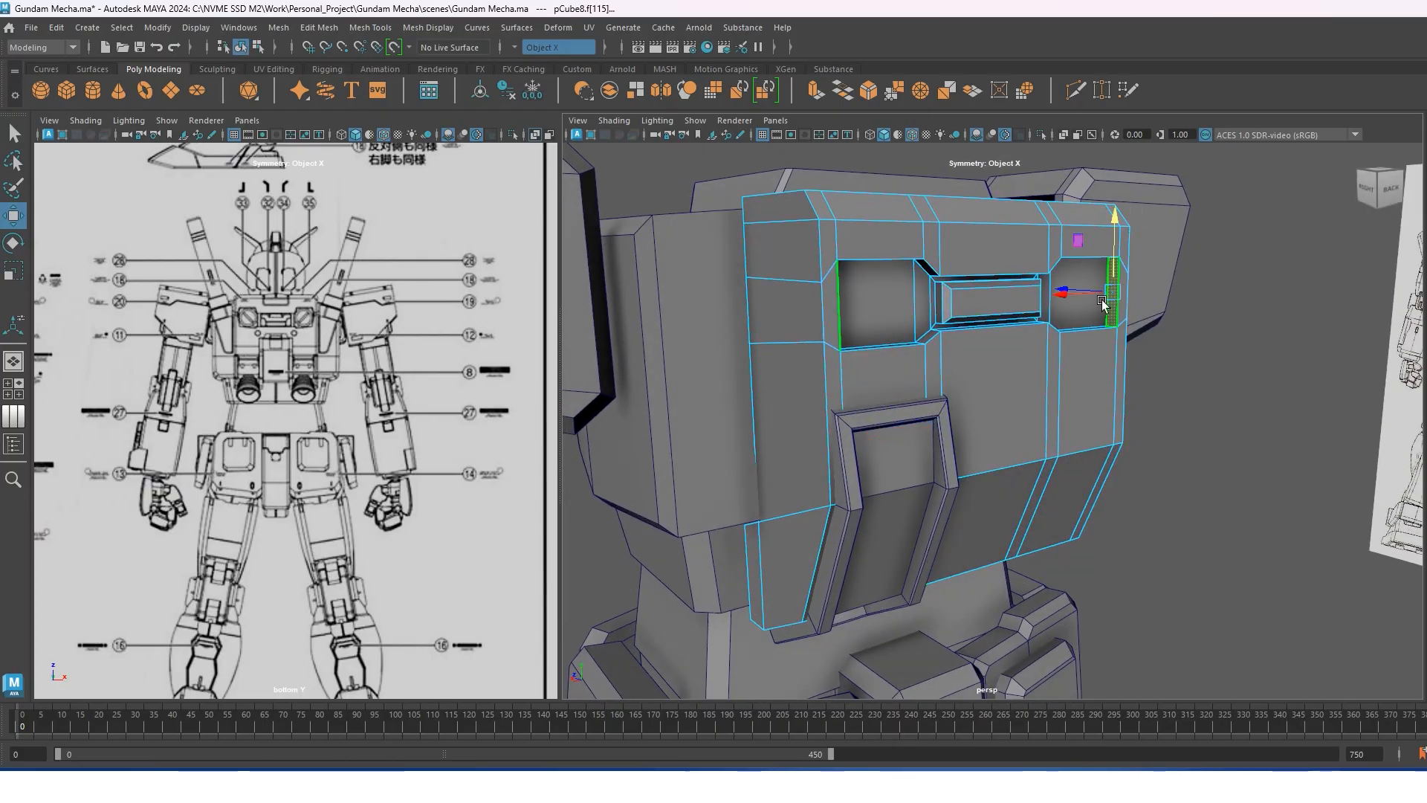
left_click_drag(1108, 299, 1099, 360, "alt")
scroll(1100, 360, "up", 5)
scroll(1094, 256, "down", 3)
left_click_drag(1094, 241, 1099, 214, "alt")
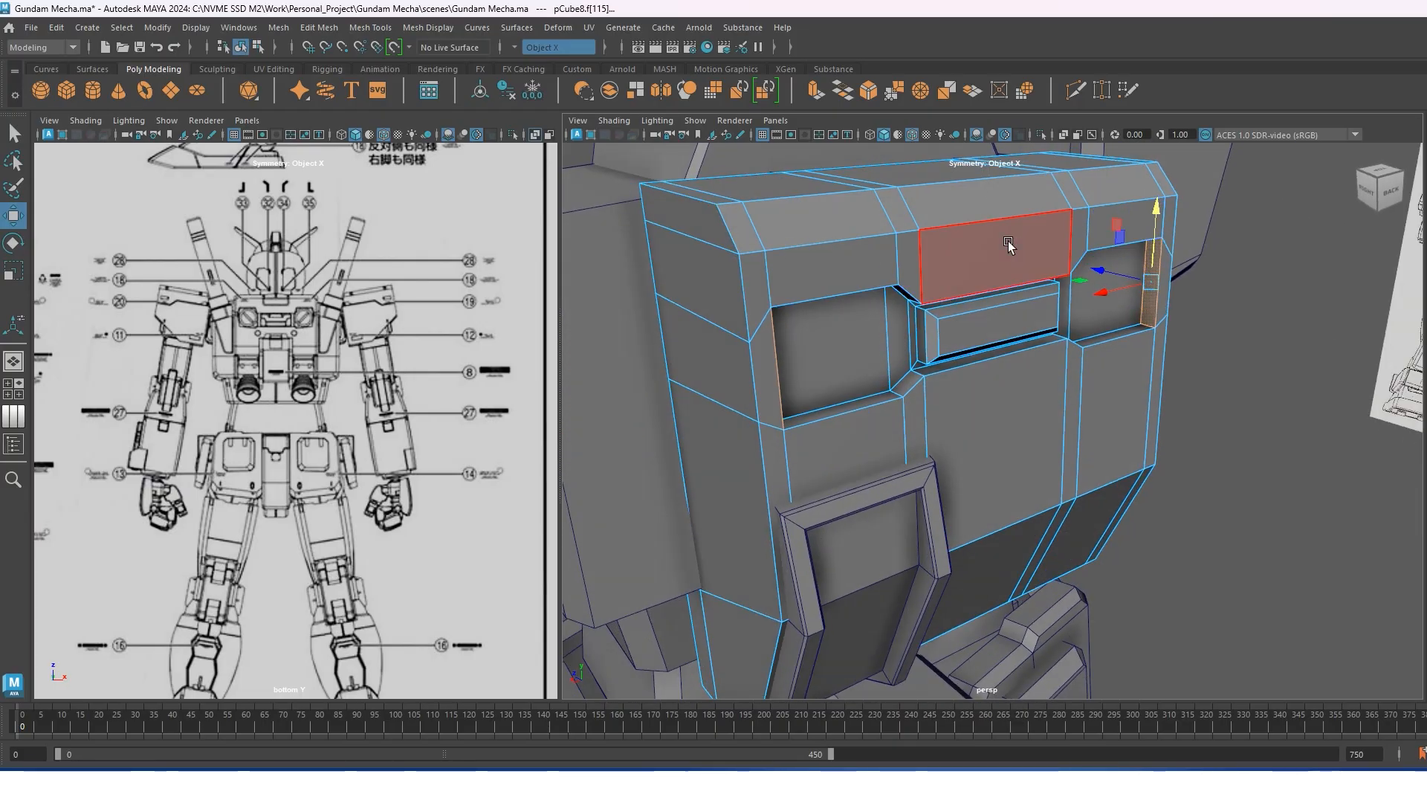
Bevel the border edges around the recessed band with a fraction of about 0.29 and save the scene.
right_click_drag(1009, 243, 1002, 216)
left_click(874, 290)
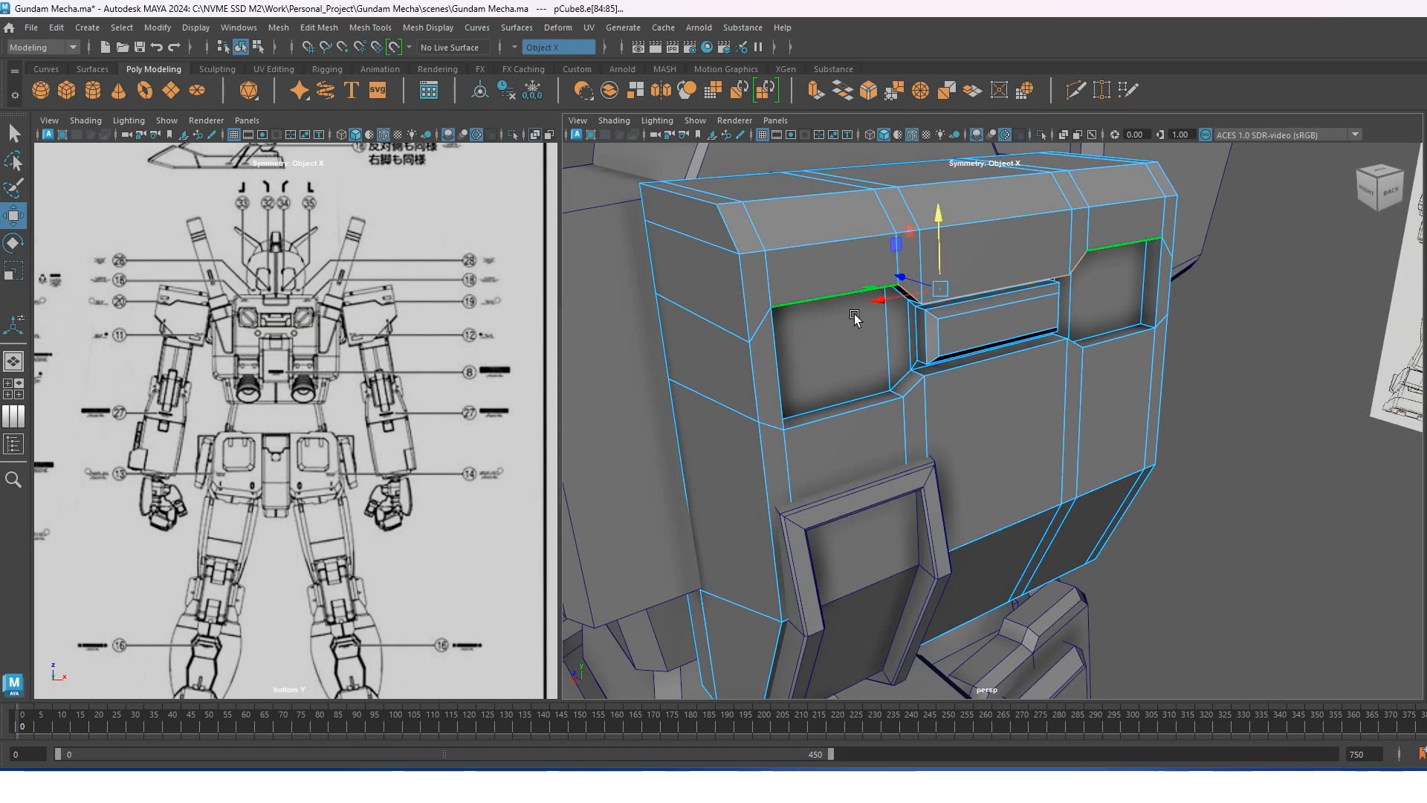
left_click(775, 359, "shift")
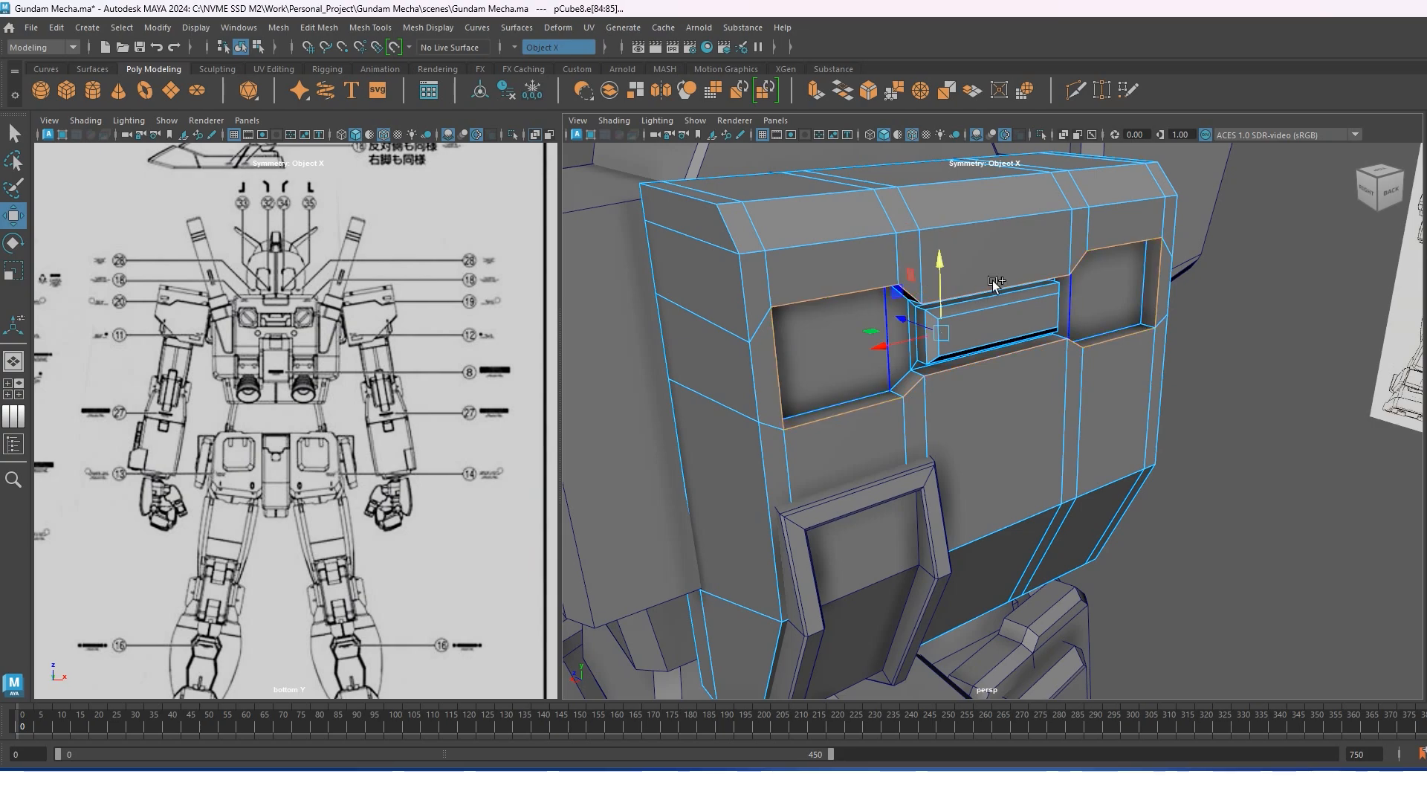
right_click_drag(996, 283, 1135, 490, "shift")
left_click_drag(1123, 507, 1106, 507)
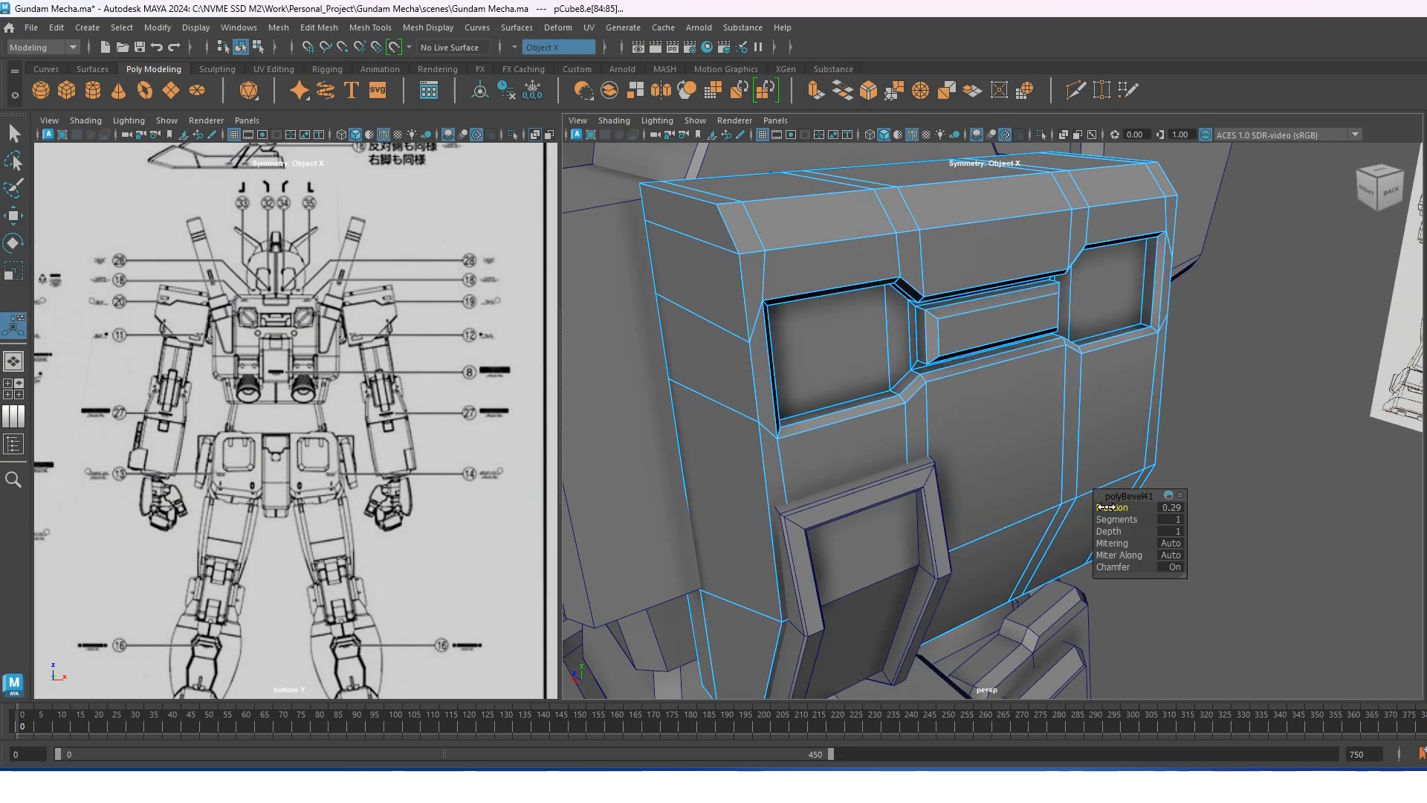
key("w")
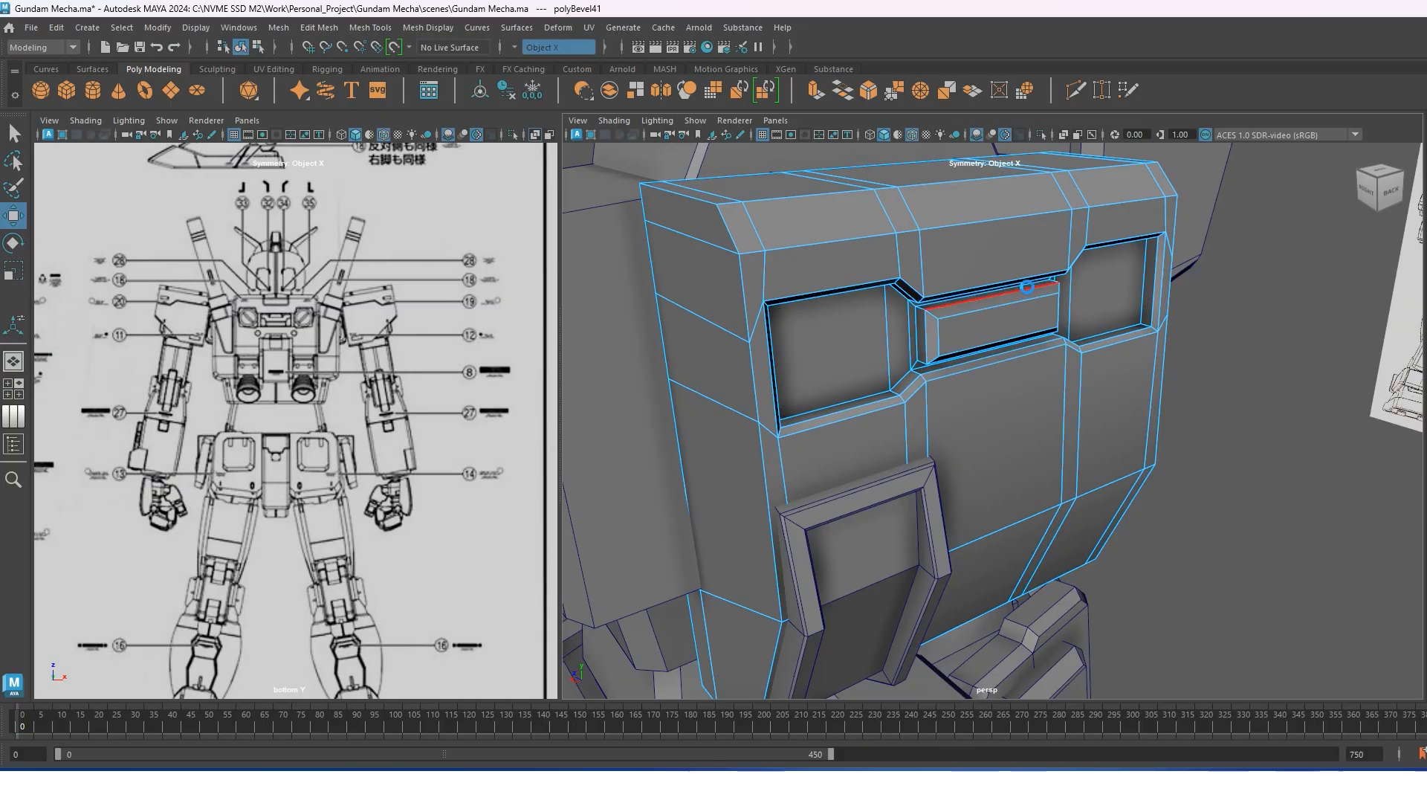
key("ctrl+s")
Switch to the front view with X-ray display and create a small polygon cylinder on the upper torso.
right_click_drag(1028, 281, 1095, 277)
scroll(1185, 357, "down", 3)
left_click(1180, 373)
left_click_drag(1180, 373, 1088, 375, "alt")
scroll(1115, 372, "down", 5)
key("space")
scroll(1094, 284, "down", 5)
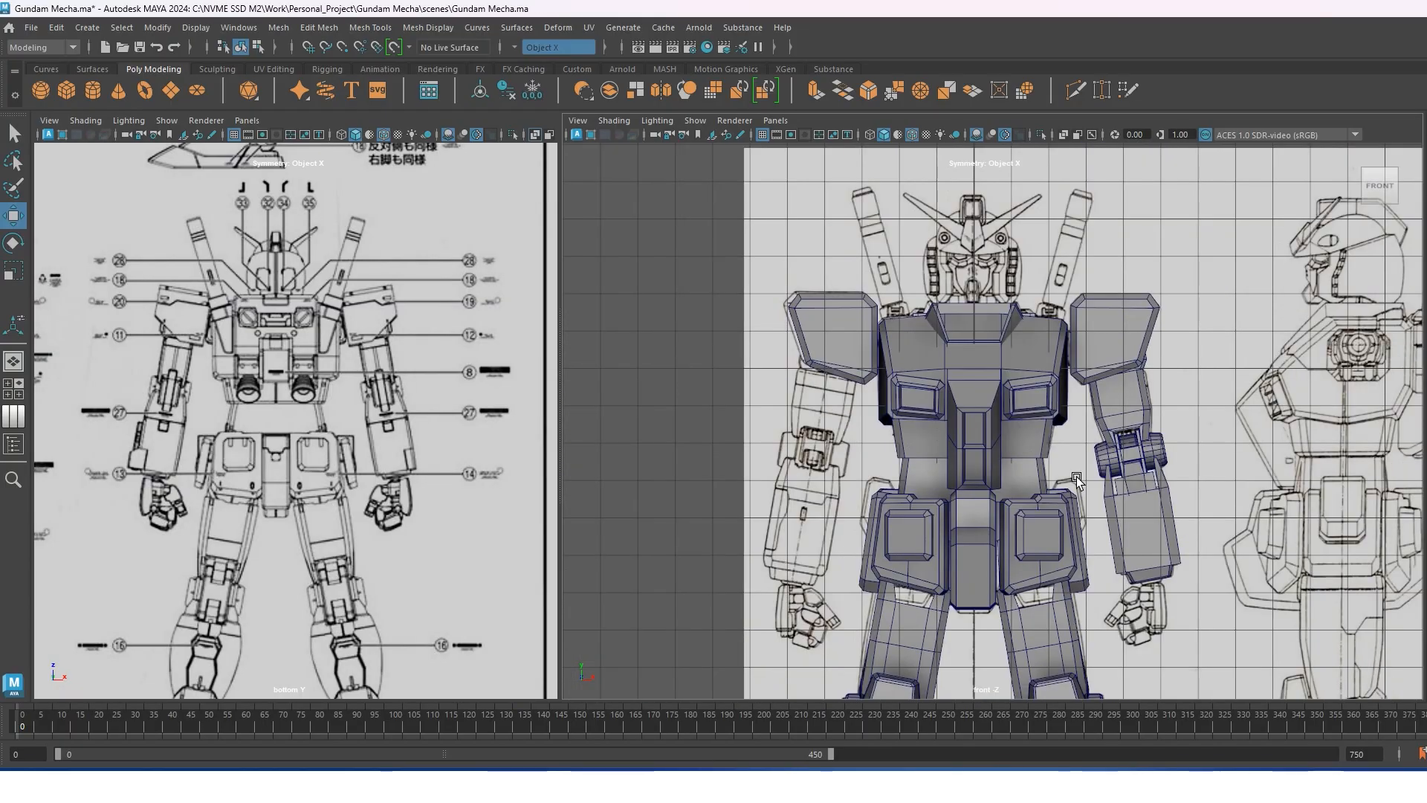
key("alt+x")
right_click_drag(1115, 215, 1113, 250, "shift")
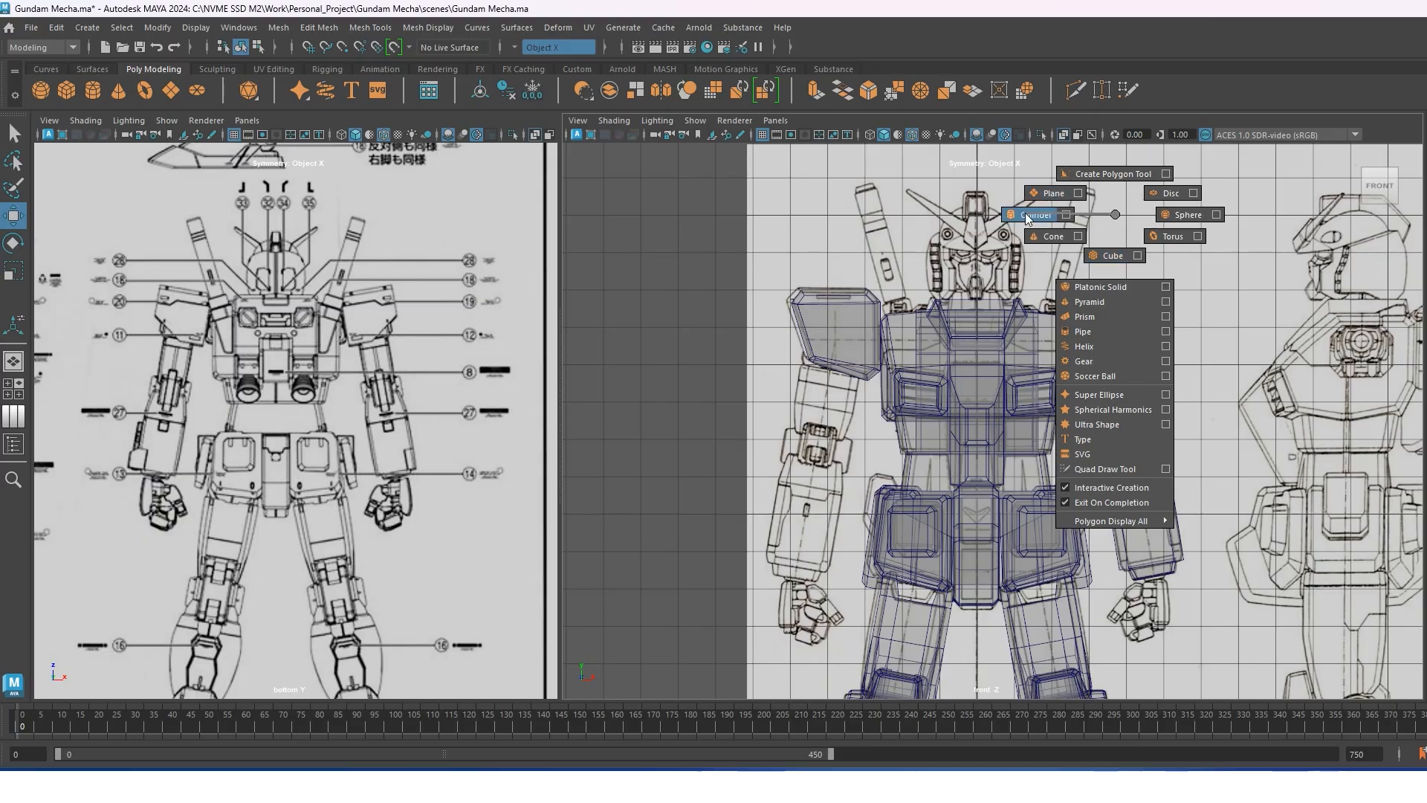
scroll(1026, 336, "up", 4)
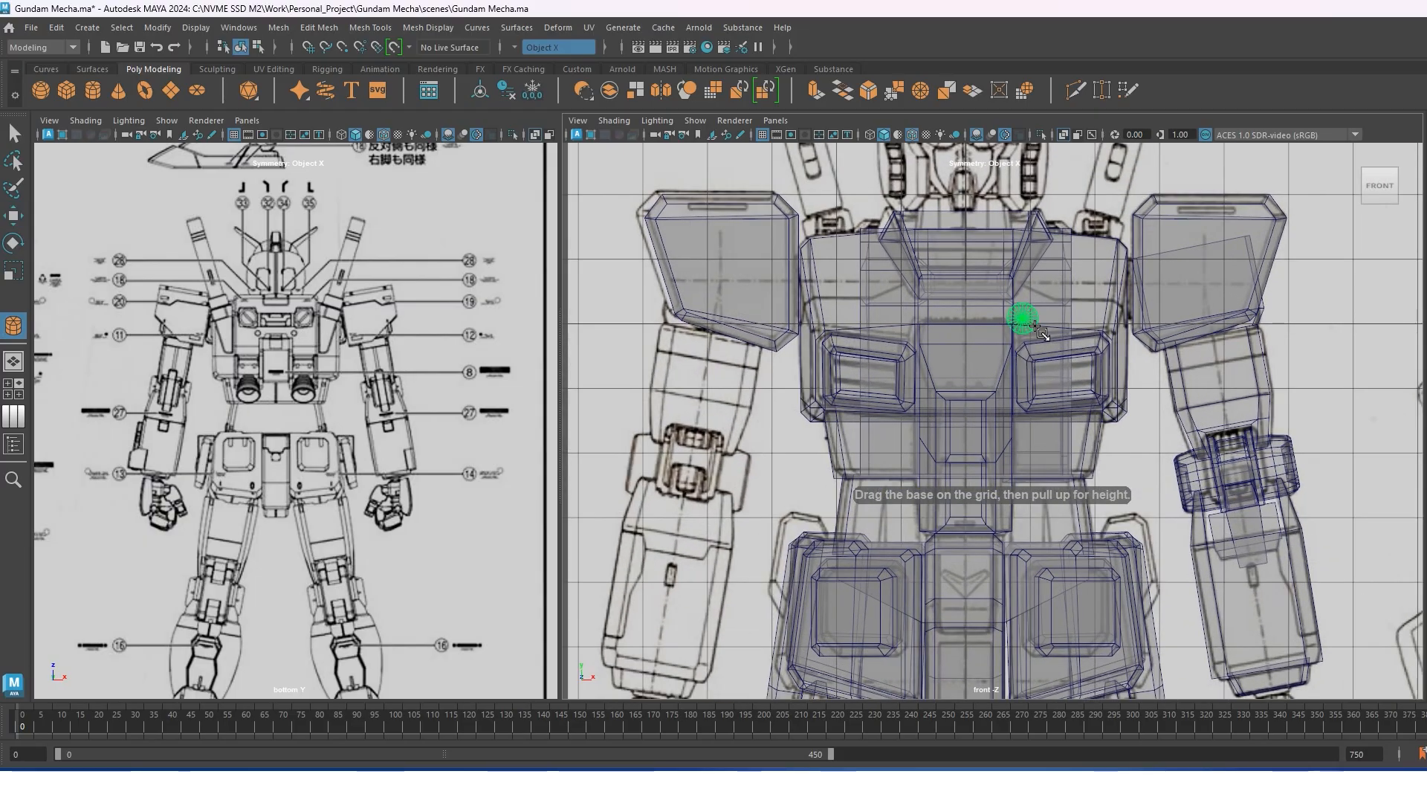
key("w")
Return to the shaded perspective view and move the cylinder back into the backpack's left recess opening.
key("space")
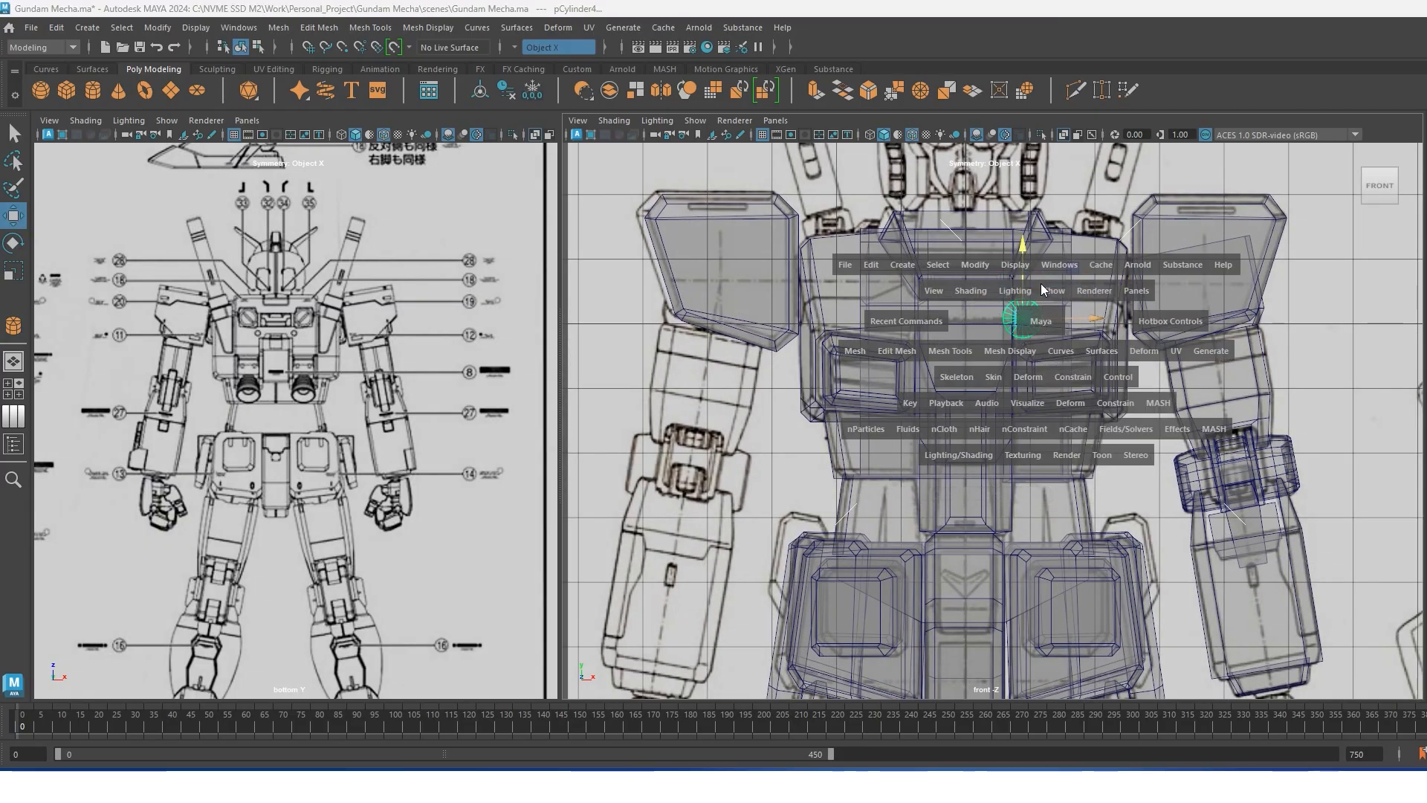
left_click_drag(1041, 322, 1063, 153)
key("alt+x")
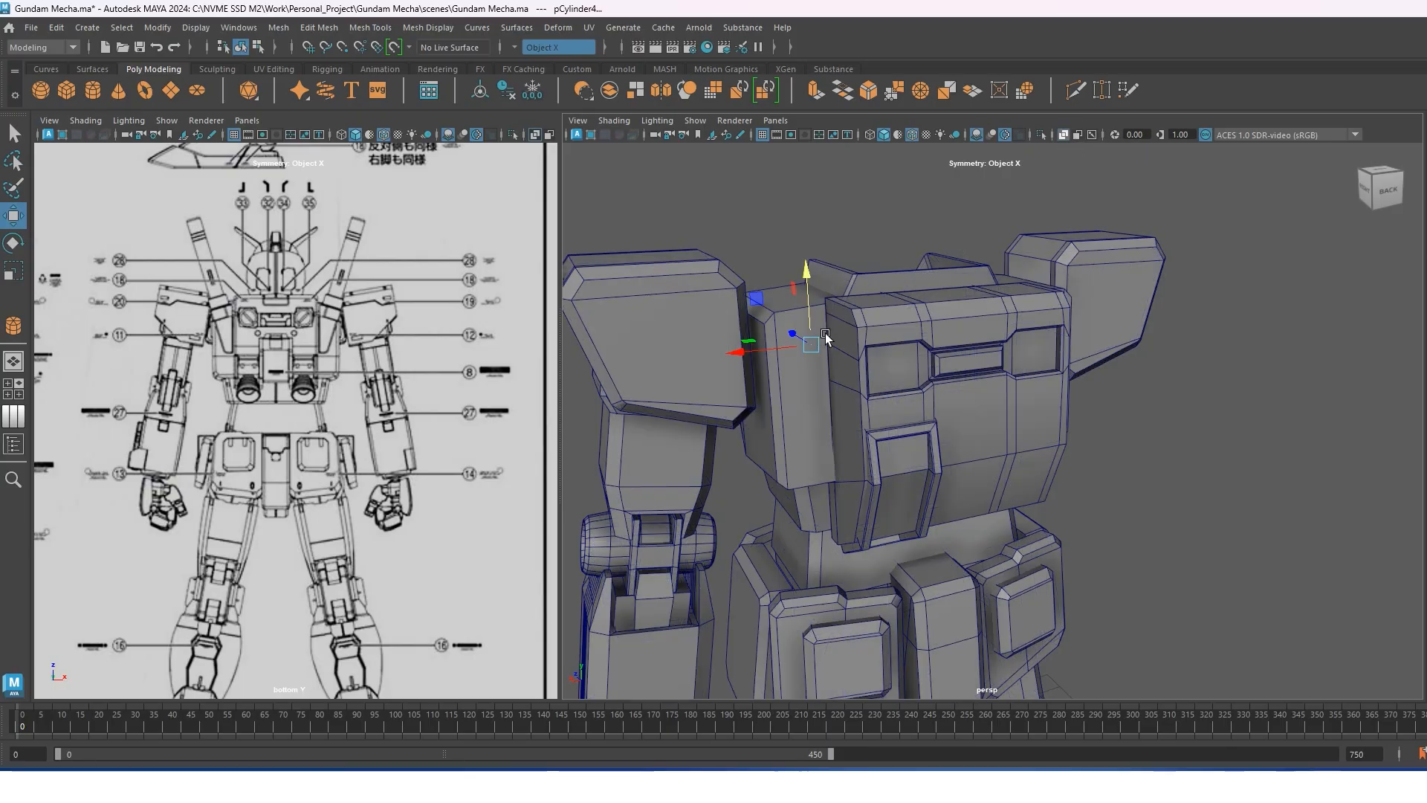
mouse_move(867, 384)
left_mouse_down()
mouse_move(880, 392)
mouse_move(906, 322)
mouse_move(859, 374)
left_mouse_up()
key("f")
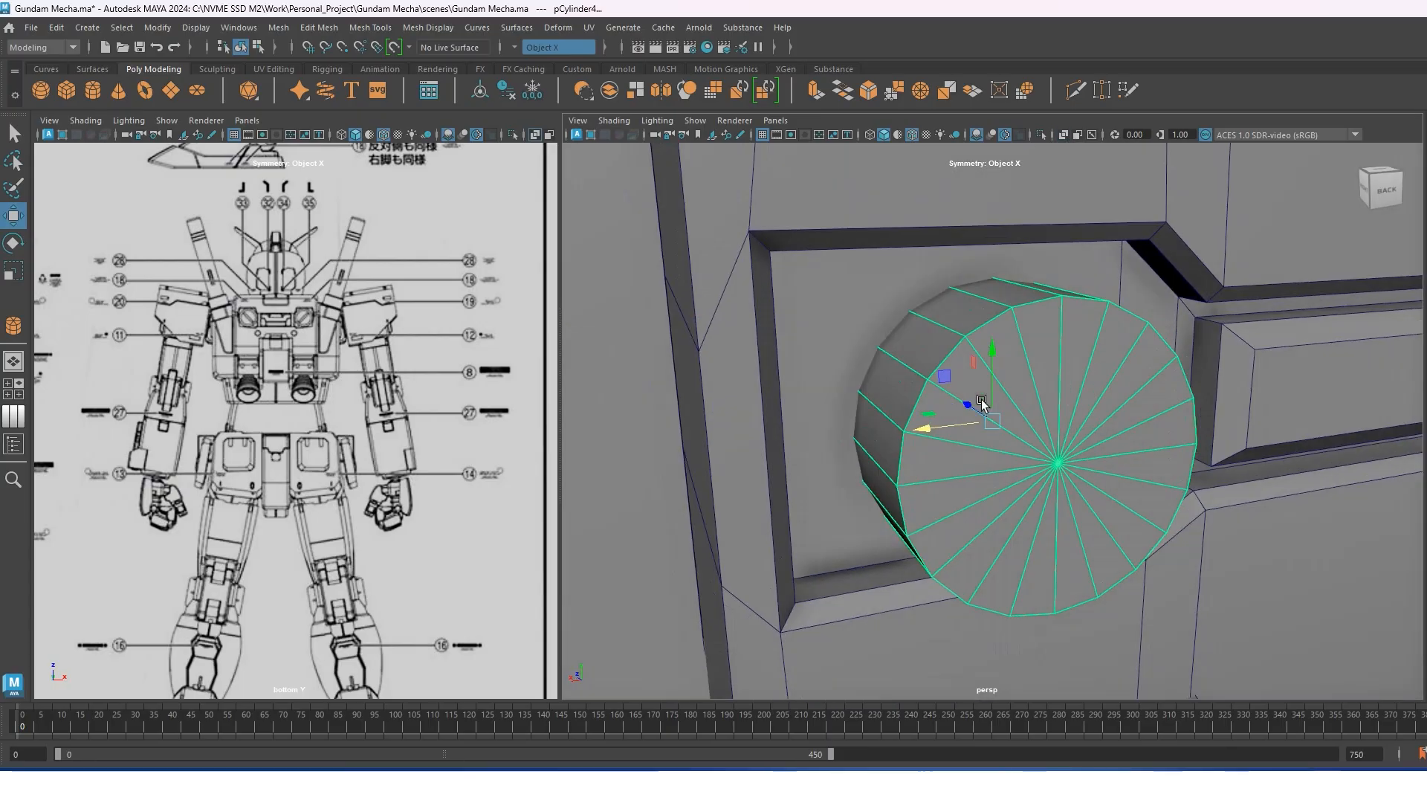
scroll(982, 403, "down", 2)
left_click_drag(1026, 401, 1054, 450, "alt")
left_click_drag(946, 407, 921, 408)
Scale the cylinder down to the height of the recess opening and centre it inside.
key("r")
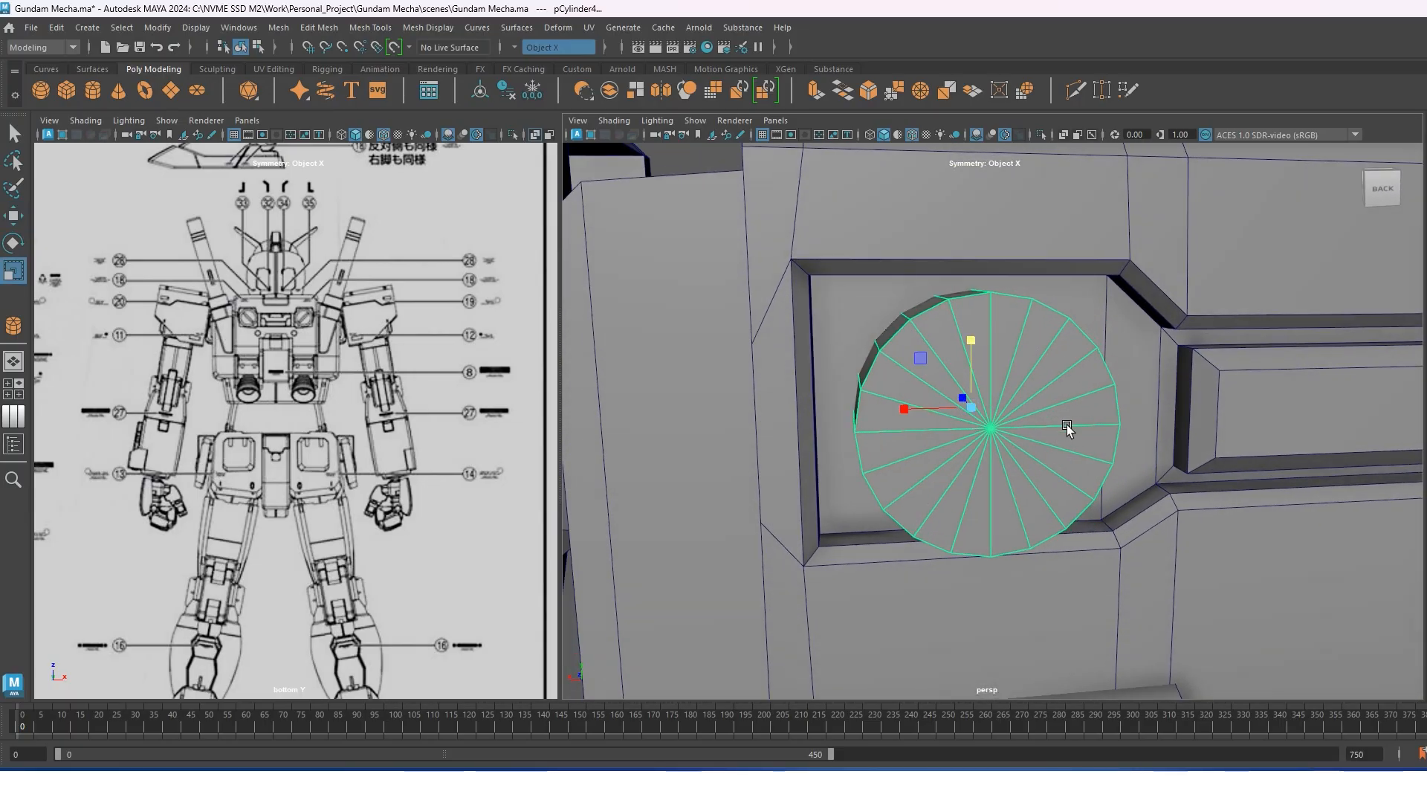
left_click_drag(1067, 425, 969, 400, "alt")
key("w")
key("r")
key("w")
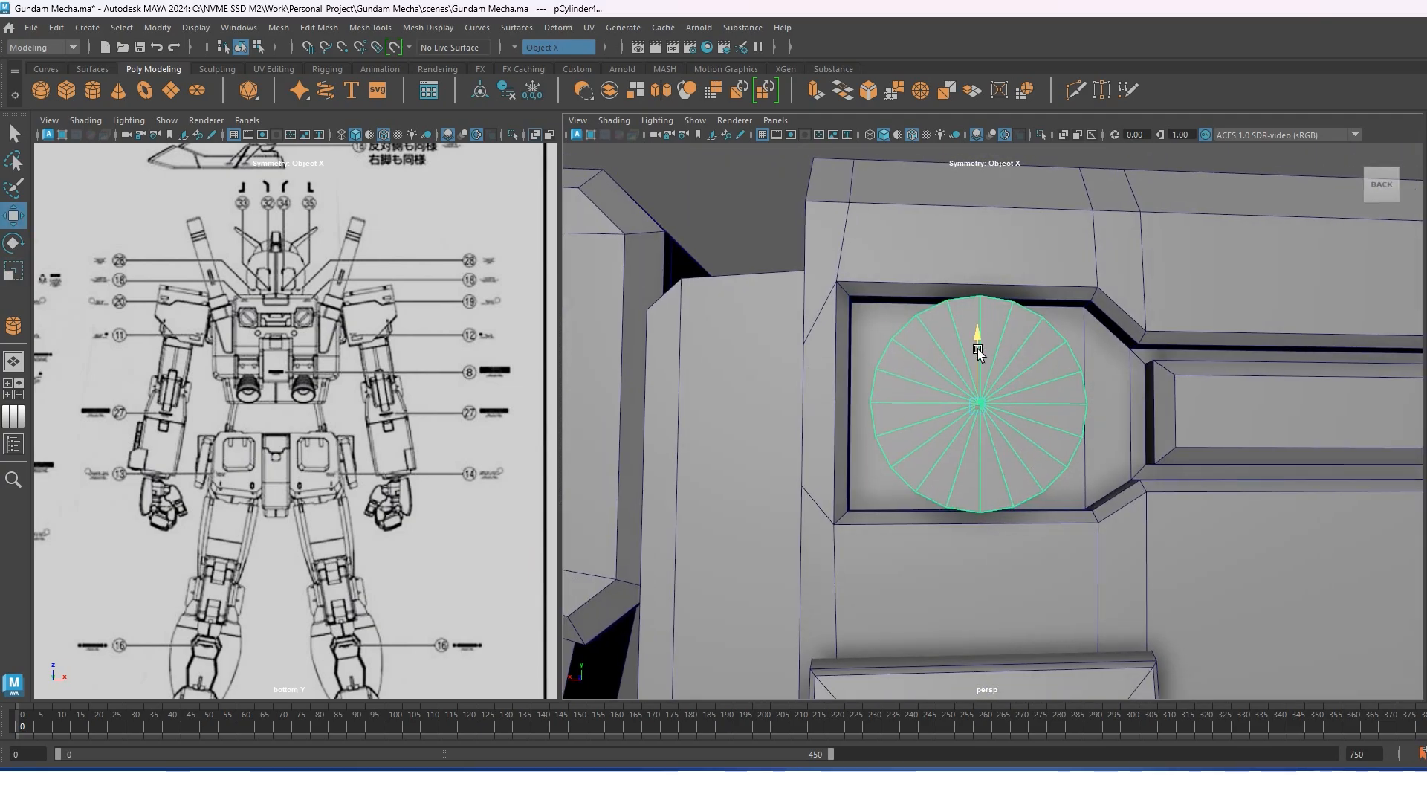
Select the two vertical edge loops between the backpack's left recess opening and centre block and nudge them sideways.
left_click_drag(979, 349, 1005, 378, "alt")
left_click(1124, 314)
right_click_drag(1124, 313, 1117, 280)
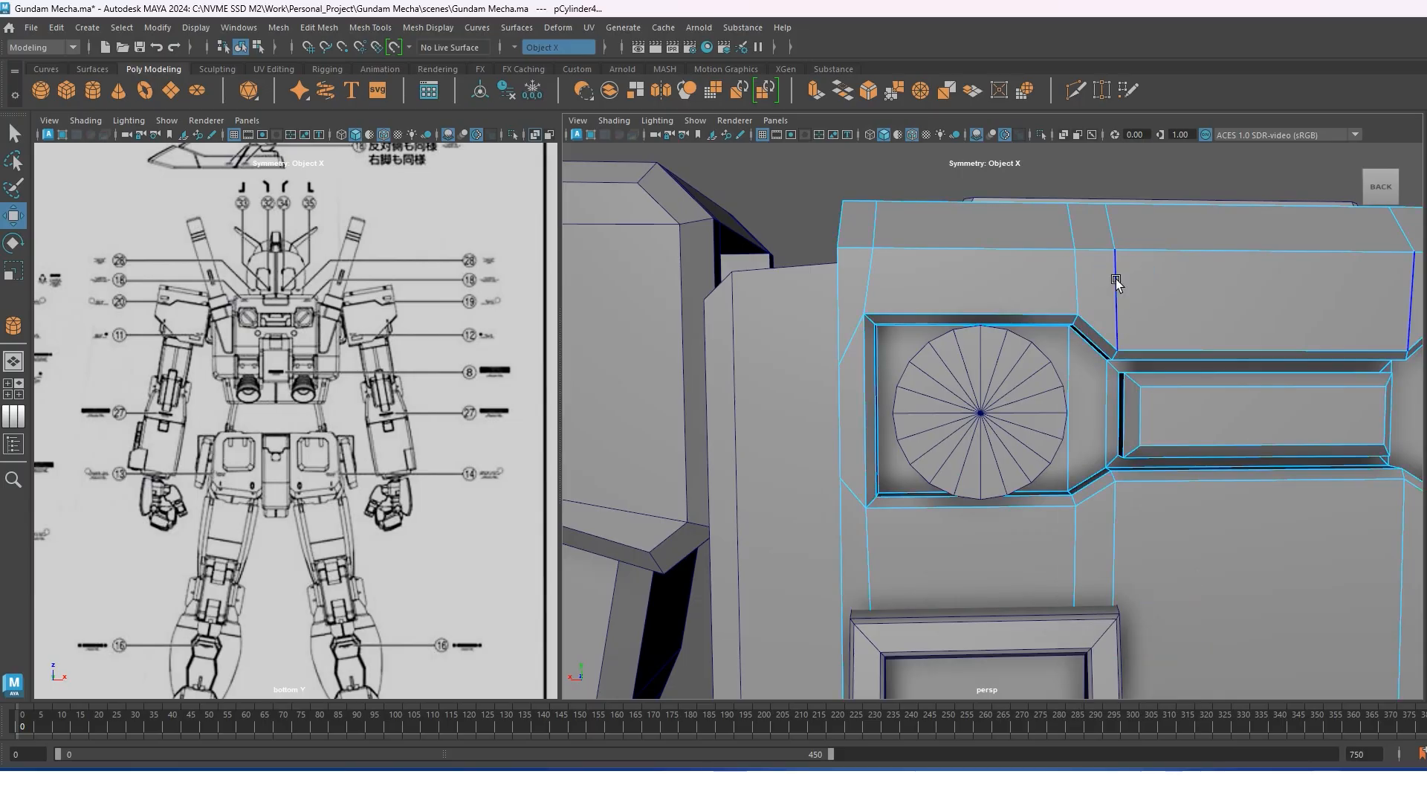
double_click(1116, 279)
double_click(1080, 270, "shift")
scroll(1172, 423, "down", 5)
mouse_move(1122, 348)
left_mouse_down("alt")
mouse_move(1128, 389)
mouse_move(1121, 368)
left_mouse_up("alt")
middle_click_drag(1054, 411, 1041, 301, "alt")
left_click_drag(992, 410, 983, 411)
left_click_drag(1078, 340, 1083, 331, "alt")
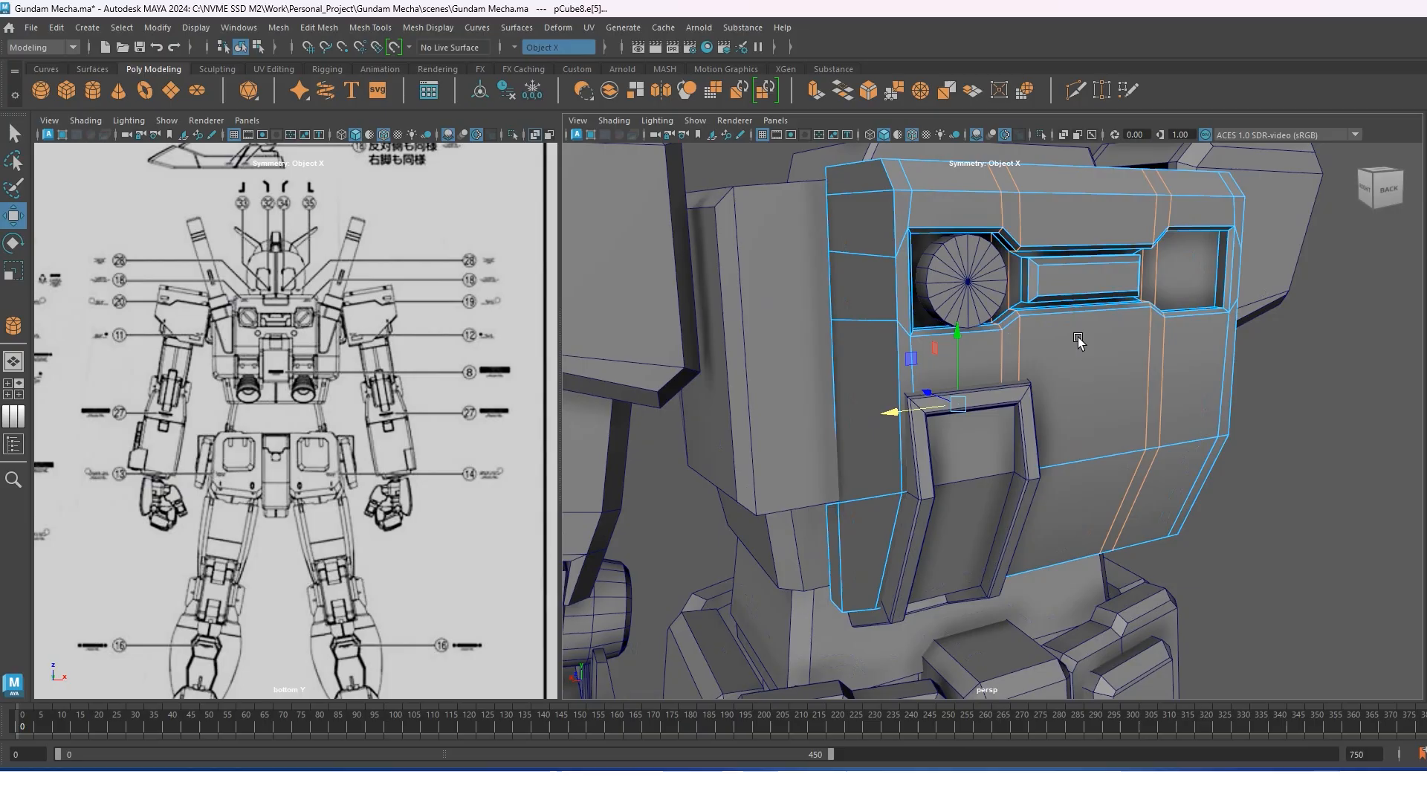
Reselect the inner vertical edge loop without its segment in the recess and nudge it slightly outward towards the cylinder.
double_click(1021, 215)
left_click(1010, 292, "shift")
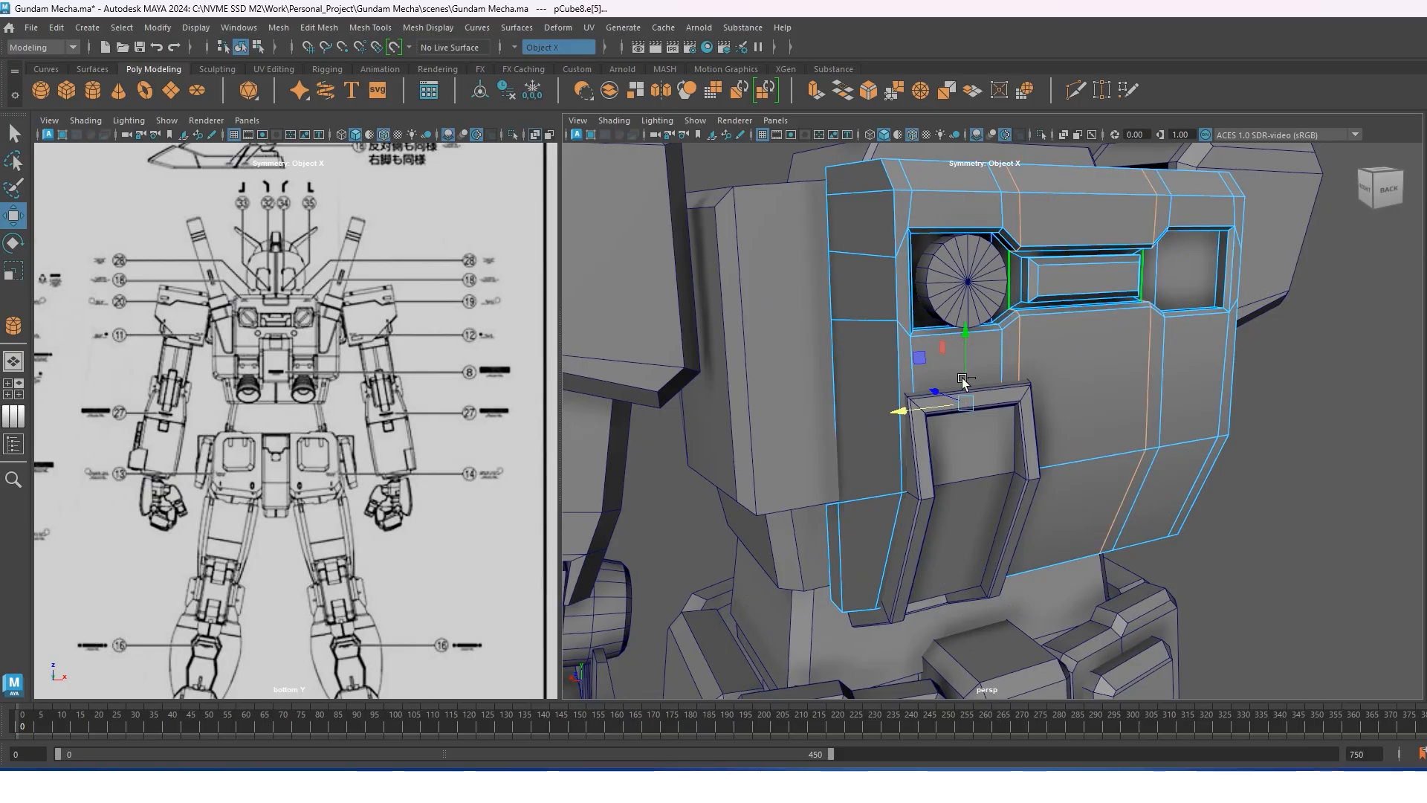
left_click_drag(934, 402, 929, 405)
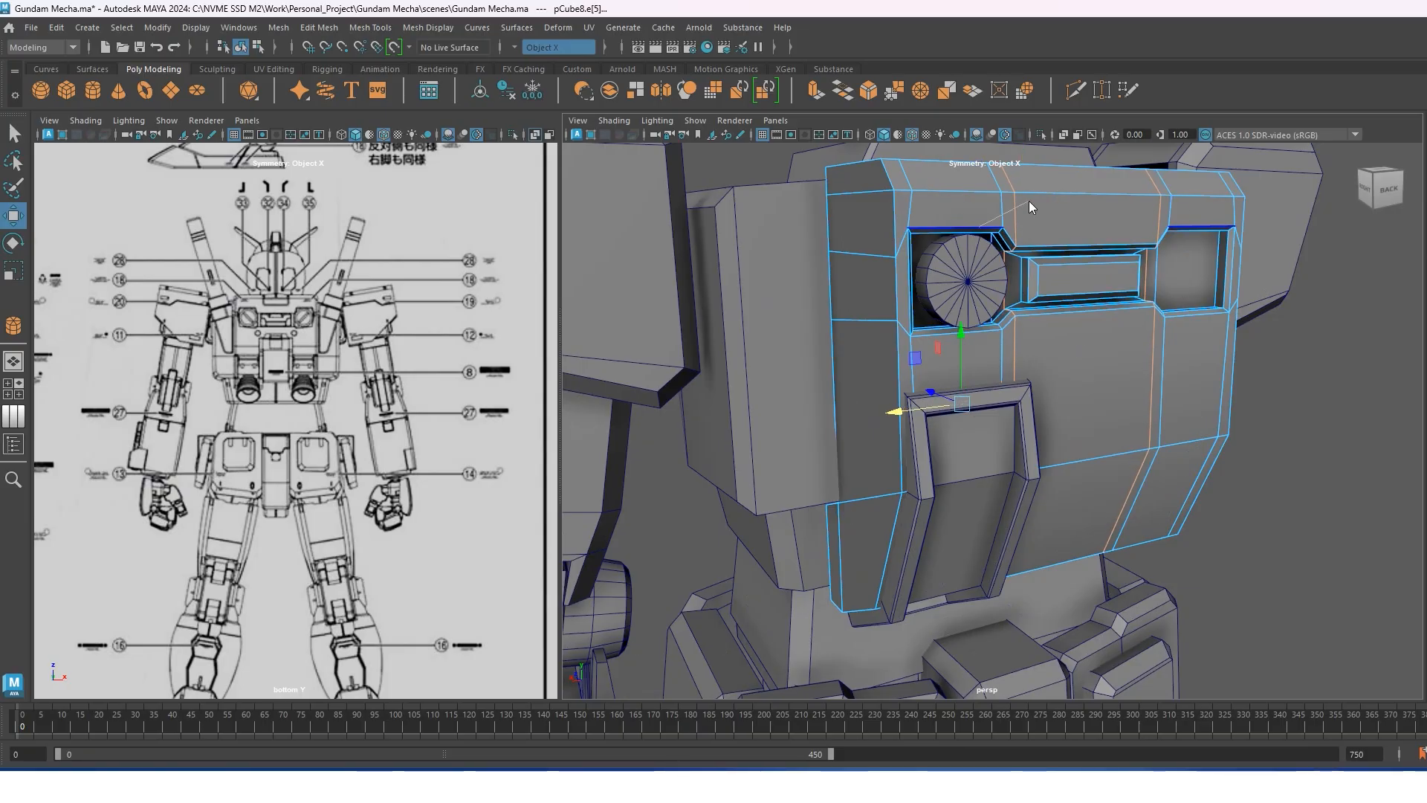
Select the cylinder in the backpack's recess opening and set its cap subdivisions to 0.
right_click_drag(980, 226, 1029, 203)
left_click(991, 271)
left_click_drag(991, 270, 1000, 286, "alt")
right_click_drag(999, 286, 1042, 452, "alt")
left_click_drag(1043, 452, 1051, 449, "alt")
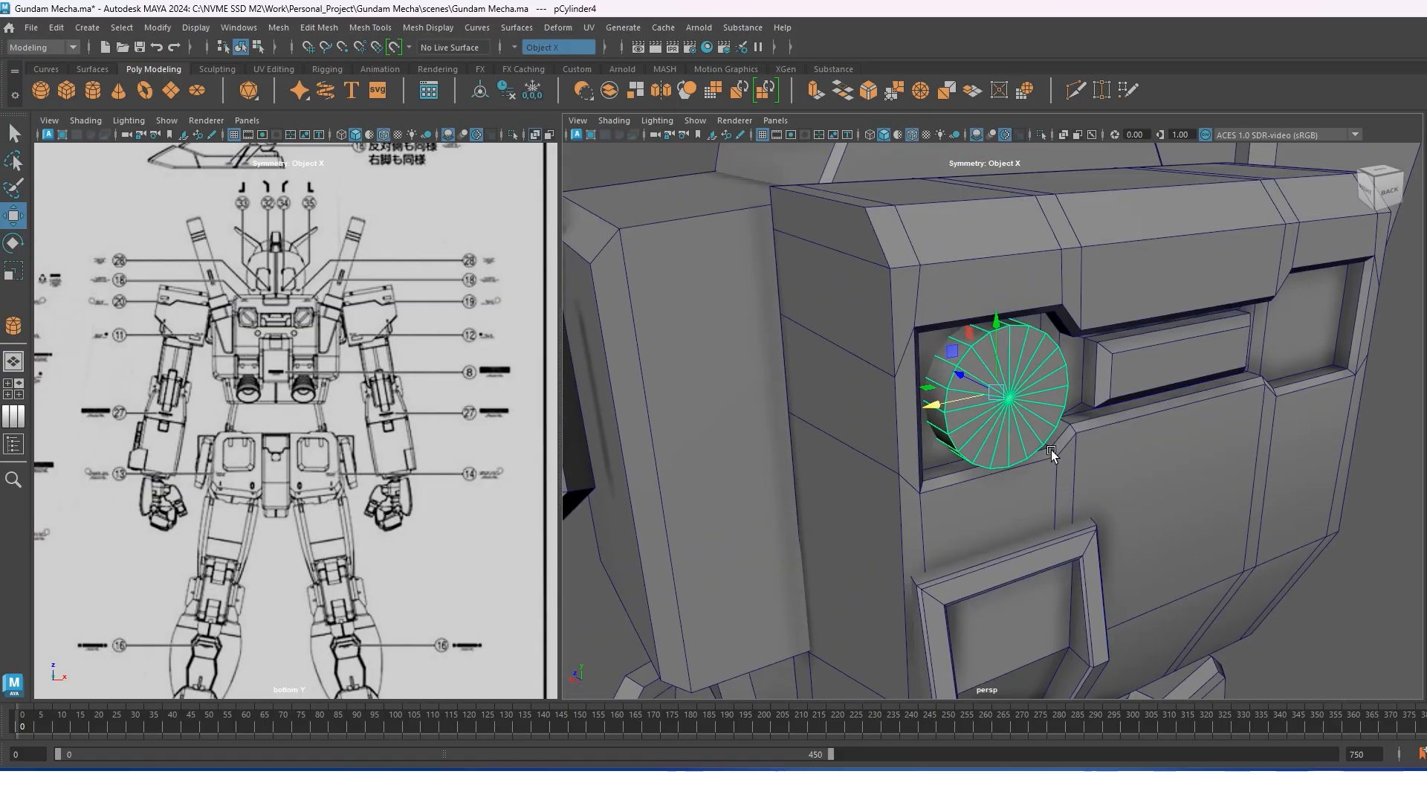
key("t")
left_click_drag(1136, 555, 1128, 555)
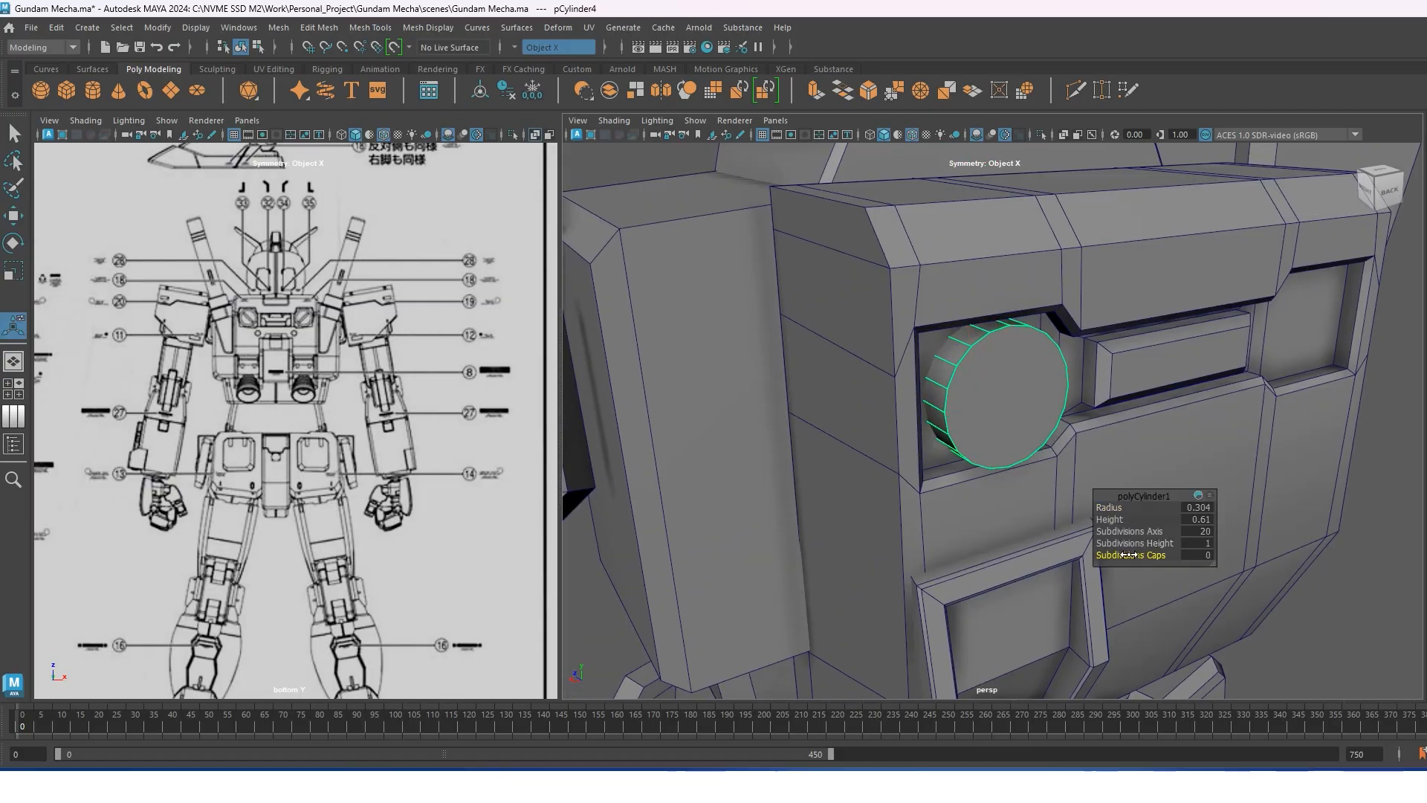
key("w")
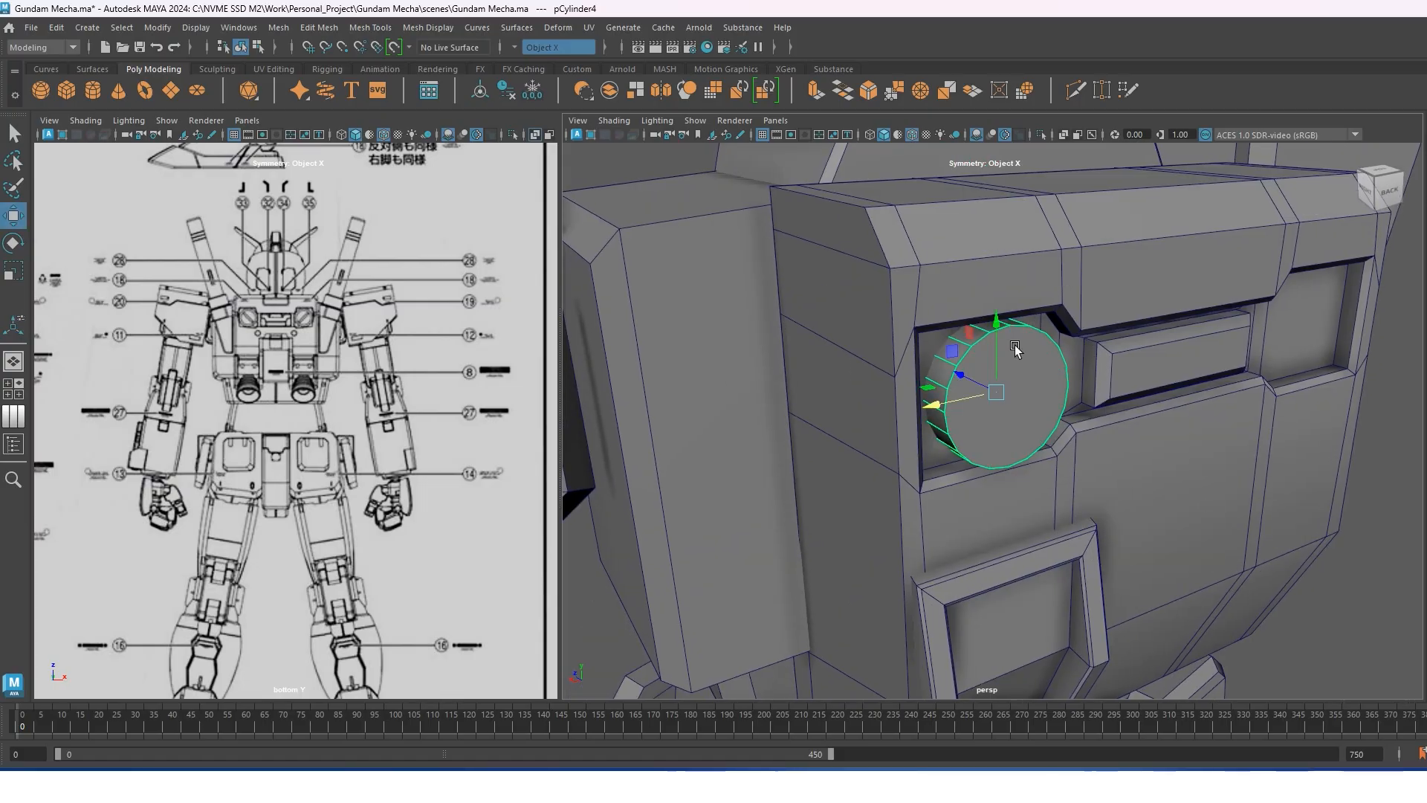
Bevel the front rim edge of the recess cylinder with a fraction of 0.35.
right_click_drag(1015, 345, 919, 342)
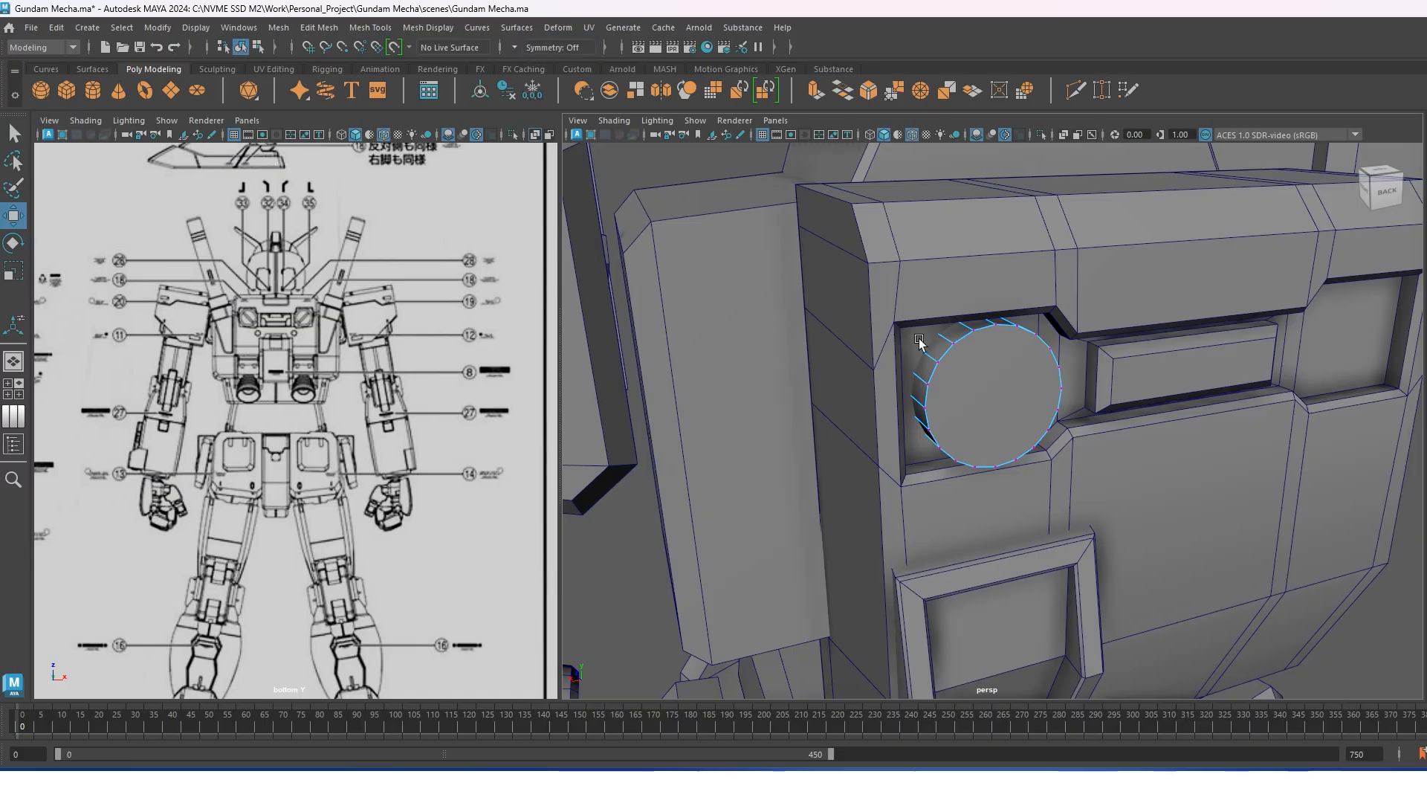
scroll(931, 361, "up", 2)
left_click_drag(930, 361, 966, 335, "alt")
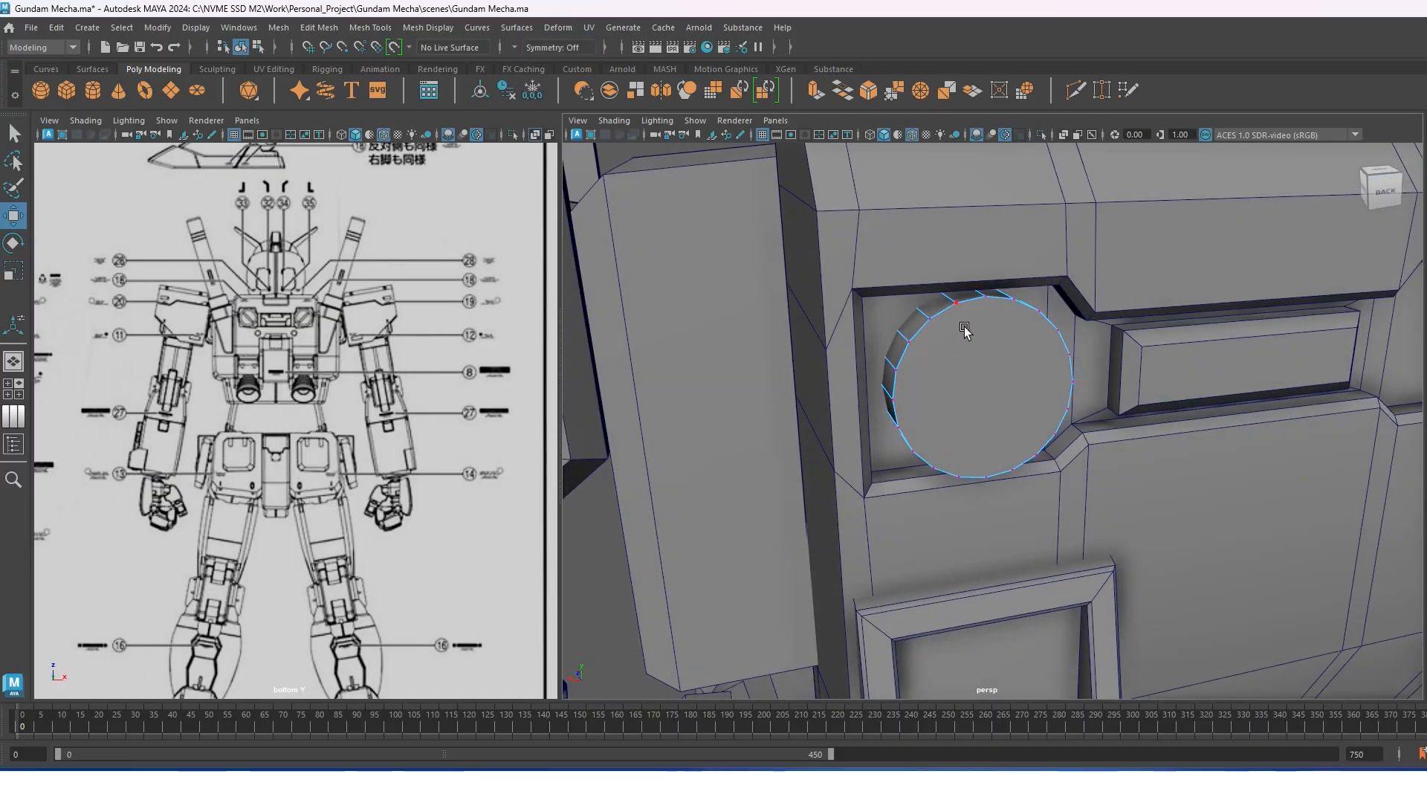
right_click(965, 327)
right_click_drag(965, 327, 1029, 324)
left_click(971, 325)
left_click_drag(1112, 505, 1103, 505)
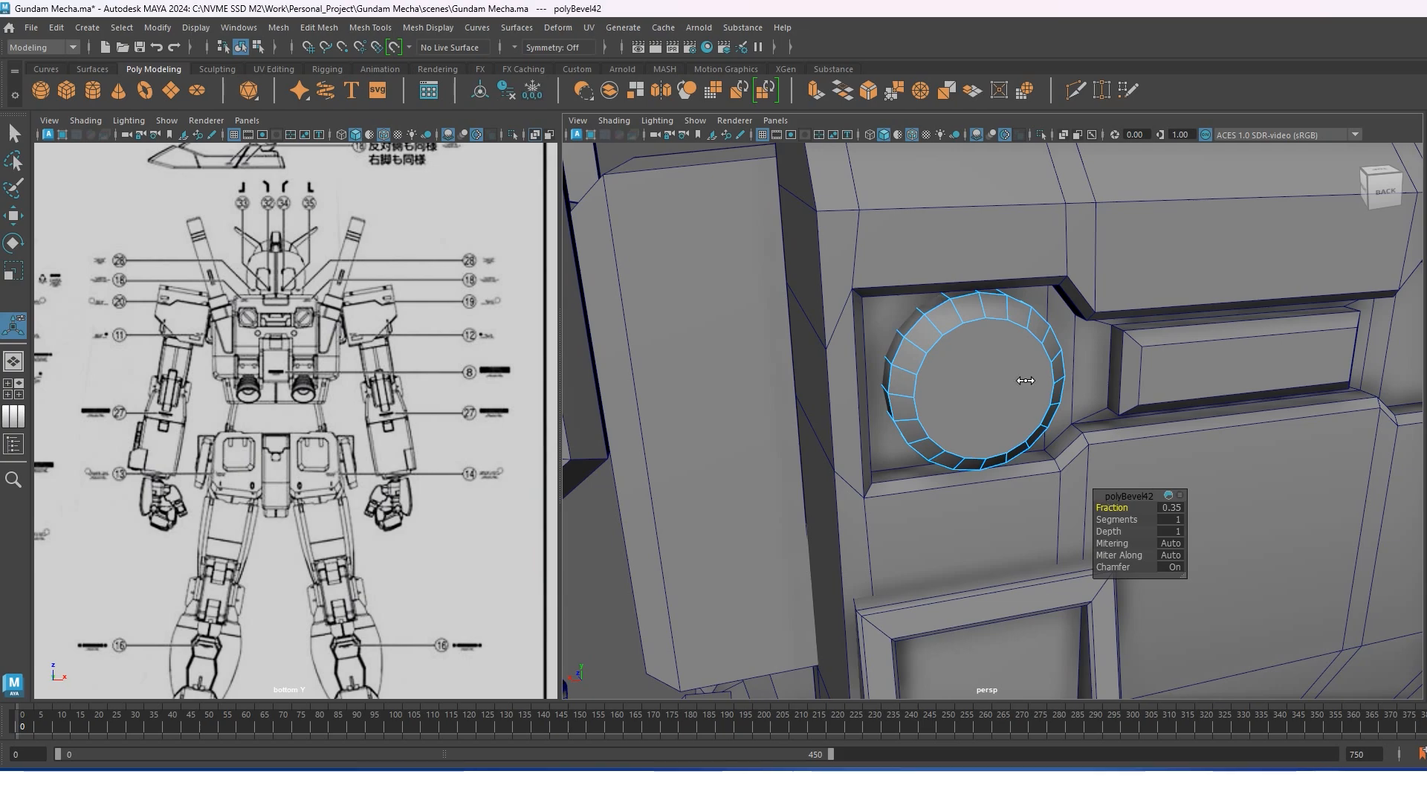
Connect two opposite vertices on the cylinder cap's rim with a diagonal edge across the face.
key("w")
right_click_drag(1019, 368, 1049, 284)
left_click(931, 355)
right_click_drag(1131, 241, 1170, 205)
left_click(1035, 347)
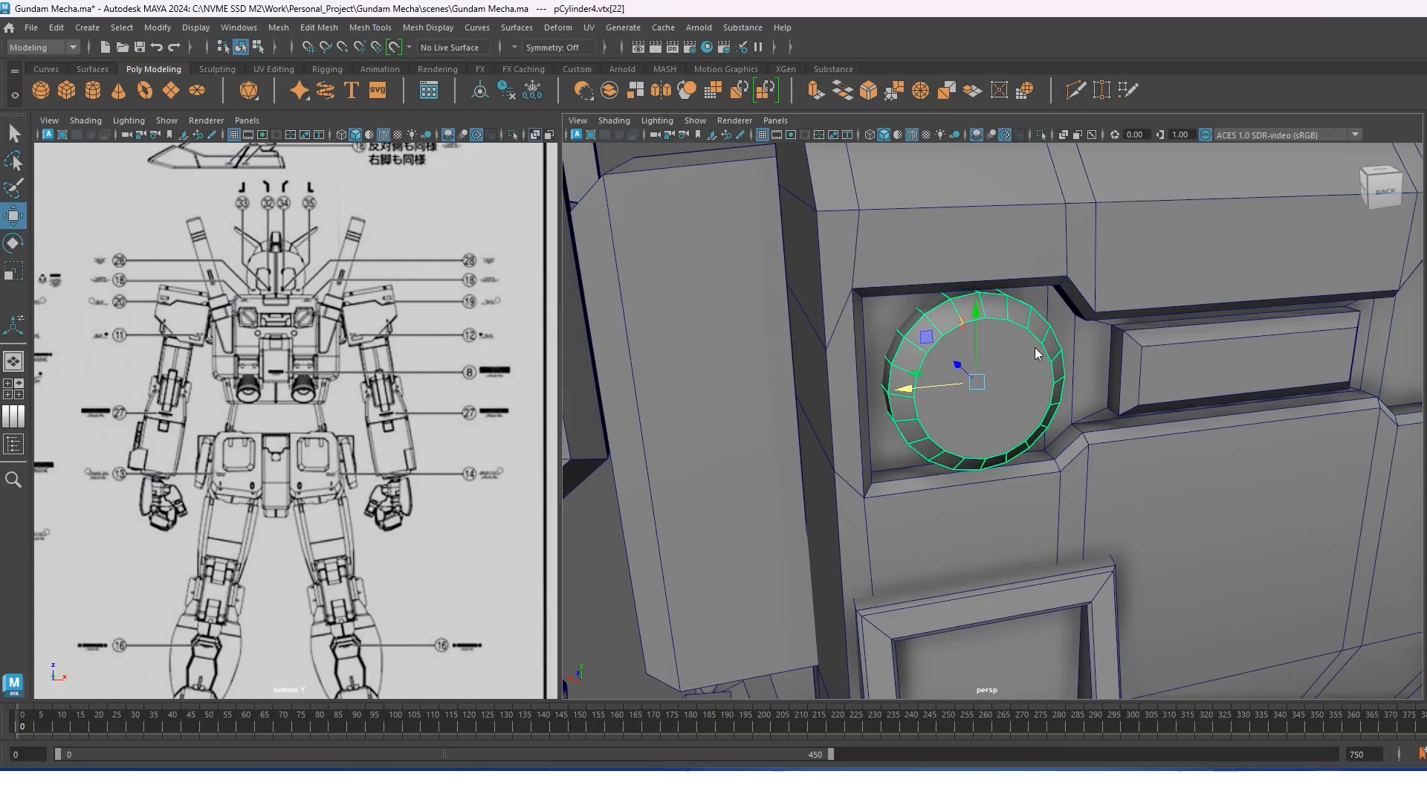
right_click_drag(1035, 346, 950, 357)
left_click(1025, 440, "shift")
left_click_drag(1058, 409, 1039, 358, "alt")
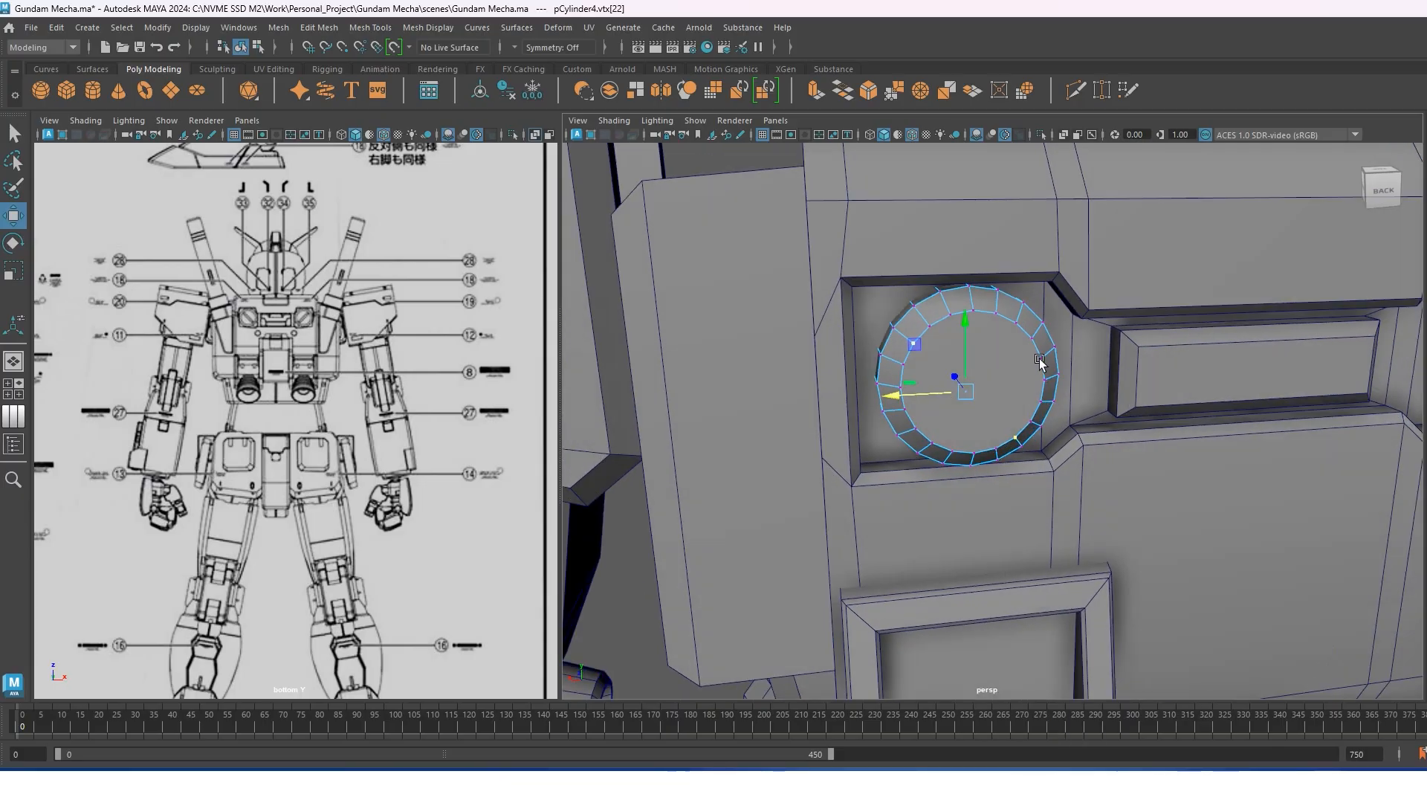
right_click_drag(1025, 327, 974, 301, "shift")
key("Return")
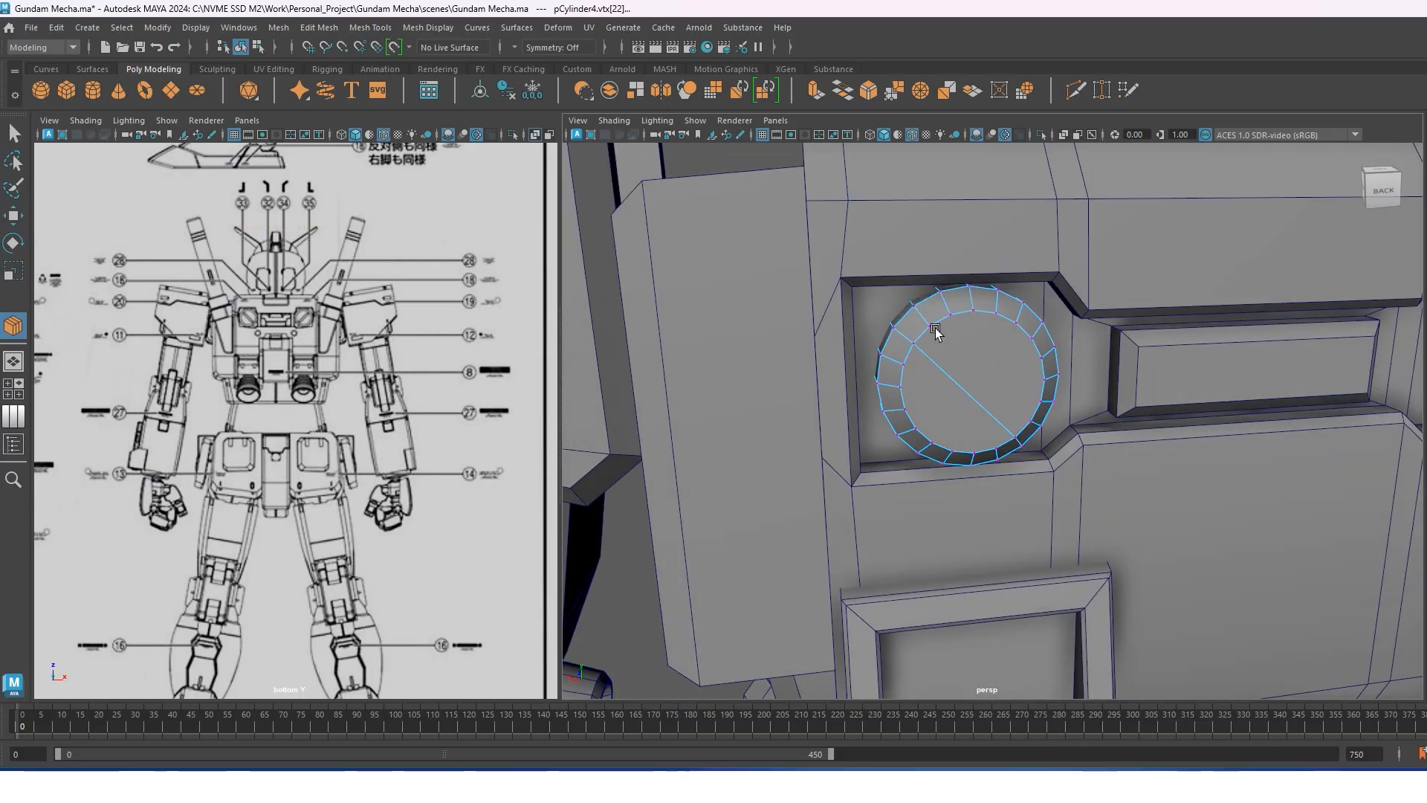
Connect the neighbouring pair of opposite rim vertices with a parallel edge to form a narrow diagonal strip across the cap.
key("w")
left_click(1023, 412, "shift")
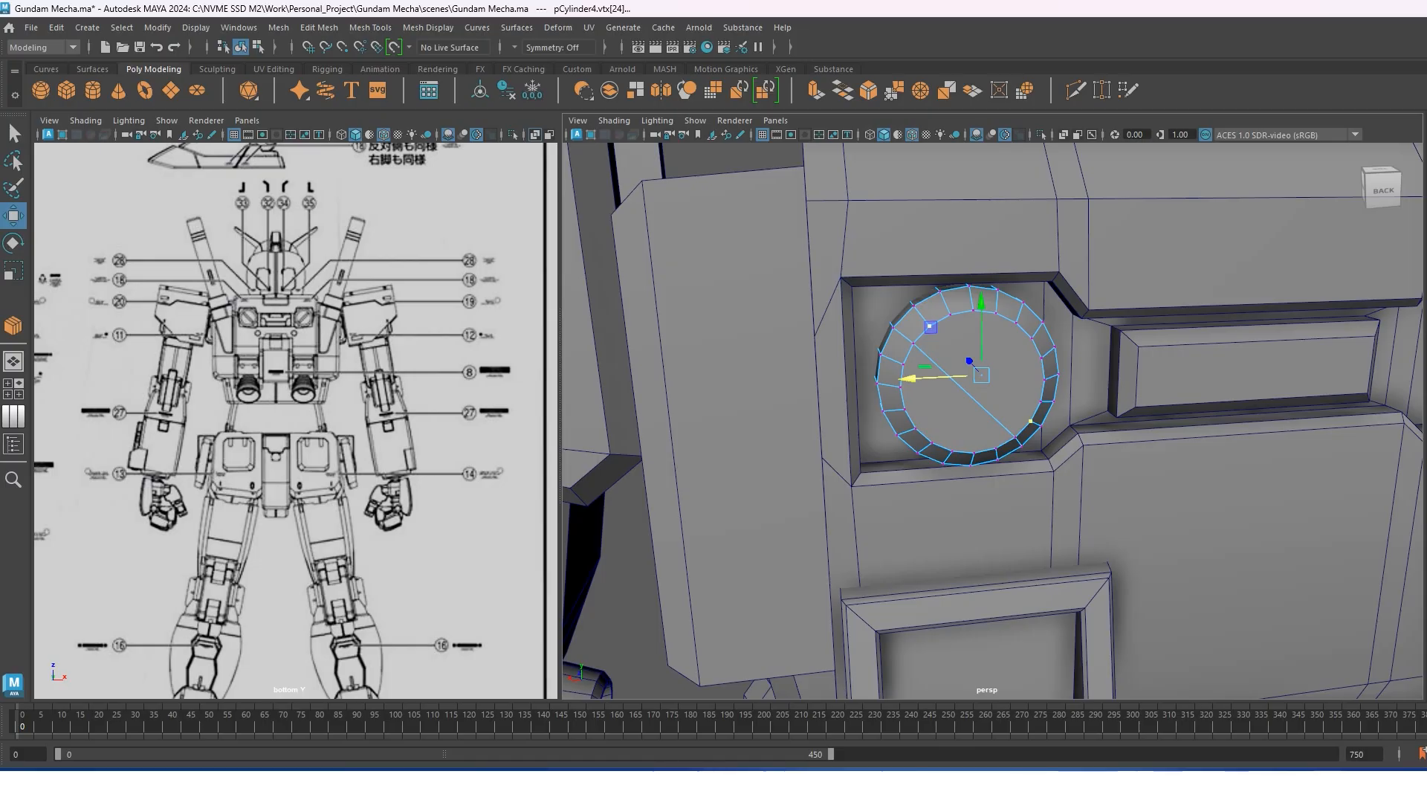
right_click_drag(1394, 528, 1263, 453, "shift")
key("Return")
key("w")
Extrude the two cap faces on either side of the diagonal strip outward, leaving the strip as a screw-like slot.
scroll(1074, 388, "up", 2)
left_click_drag(1074, 388, 991, 300, "alt")
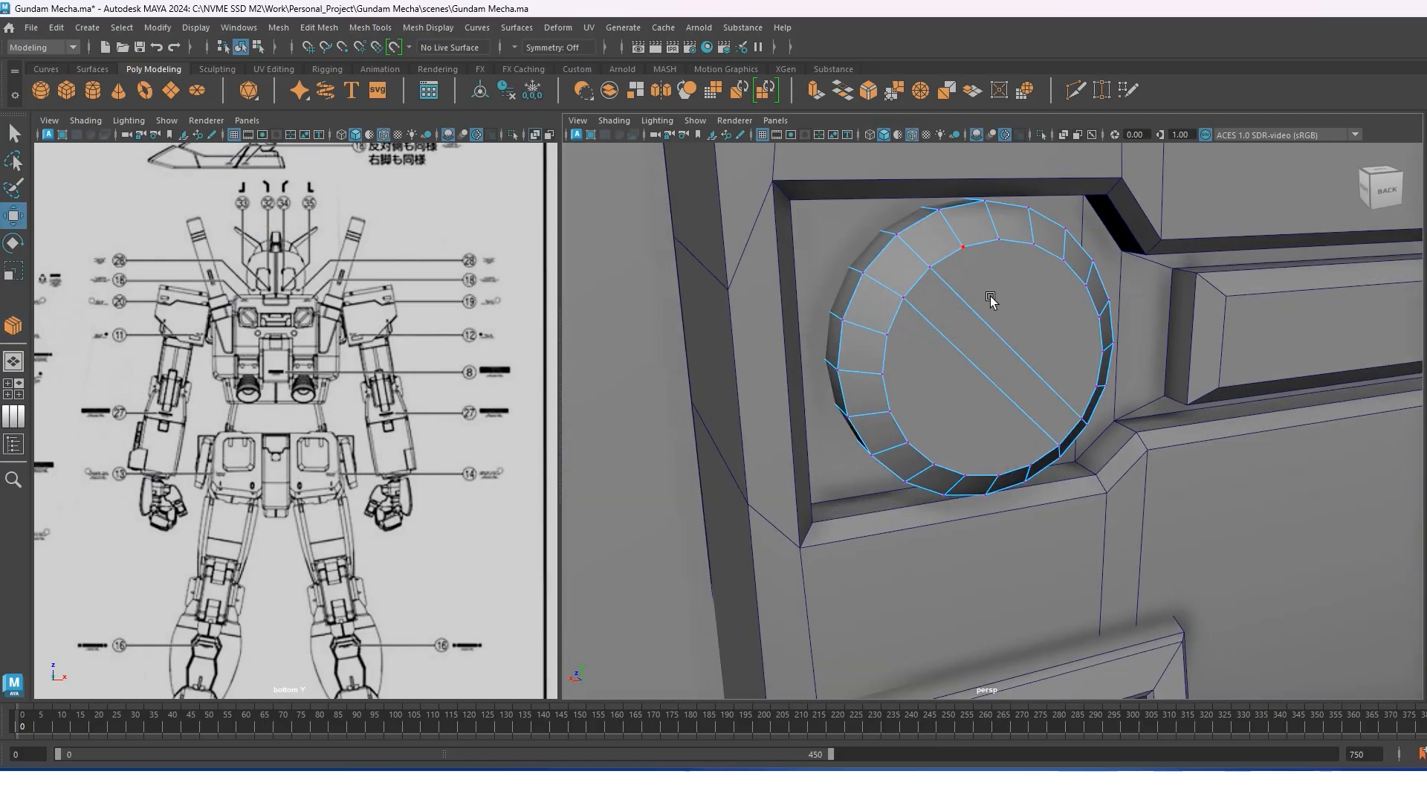
right_click_drag(991, 299, 979, 379)
left_click(979, 378, "shift")
left_click_drag(1032, 361, 1039, 339, "alt")
right_click_drag(1036, 309, 1036, 347, "shift")
mouse_move(1119, 506)
left_mouse_down()
mouse_move(1109, 530)
mouse_move(1120, 510)
left_mouse_up()
key("w")
scroll(1108, 349, "down", 2)
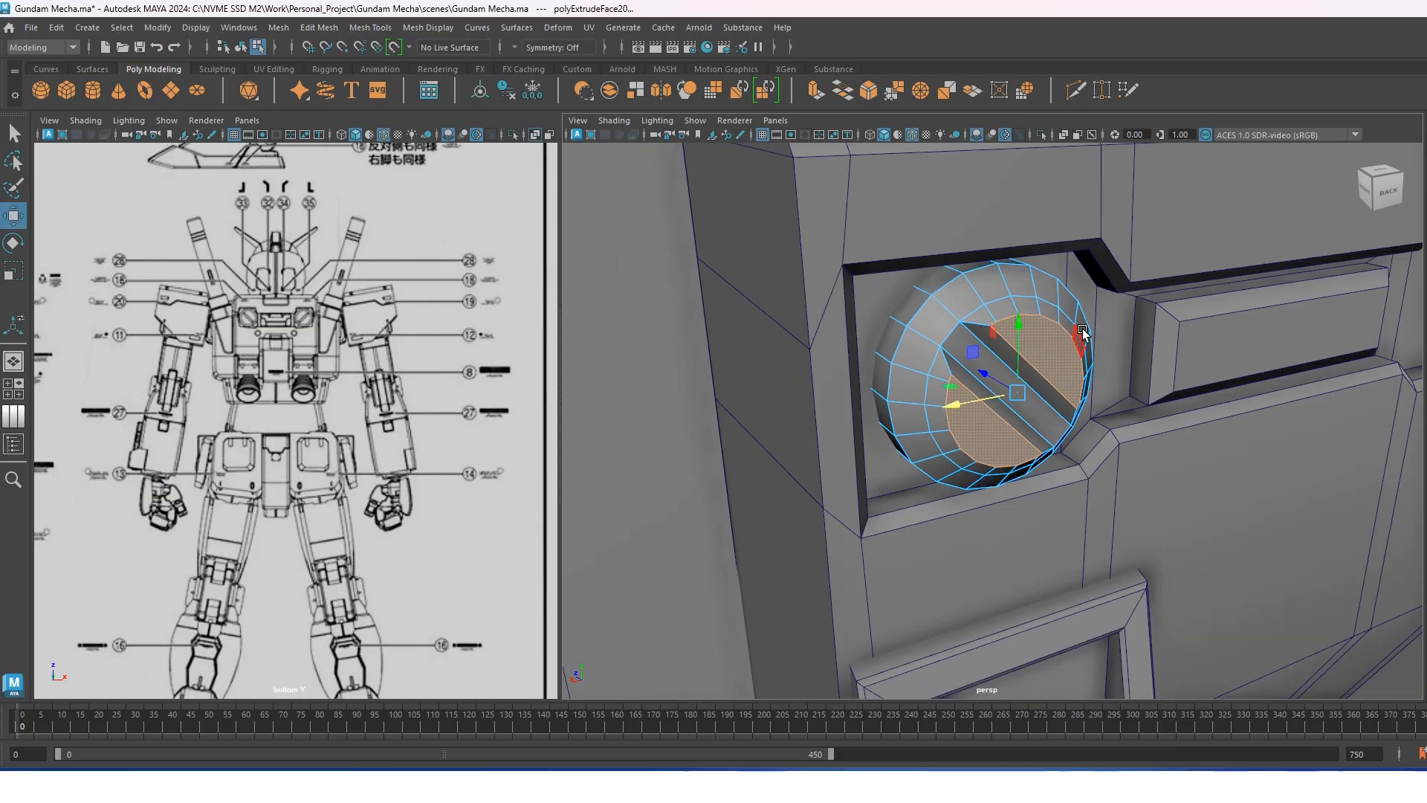
Return to object mode, deselect everything and inspect the slotted cylinder in the backpack with the wireframe overlay hidden.
left_click_drag(1044, 288, 1049, 293, "alt")
right_click_drag(1050, 294, 1094, 285)
scroll(1094, 286, "down", 4)
left_click(1324, 616)
scroll(1077, 405, "down", 2)
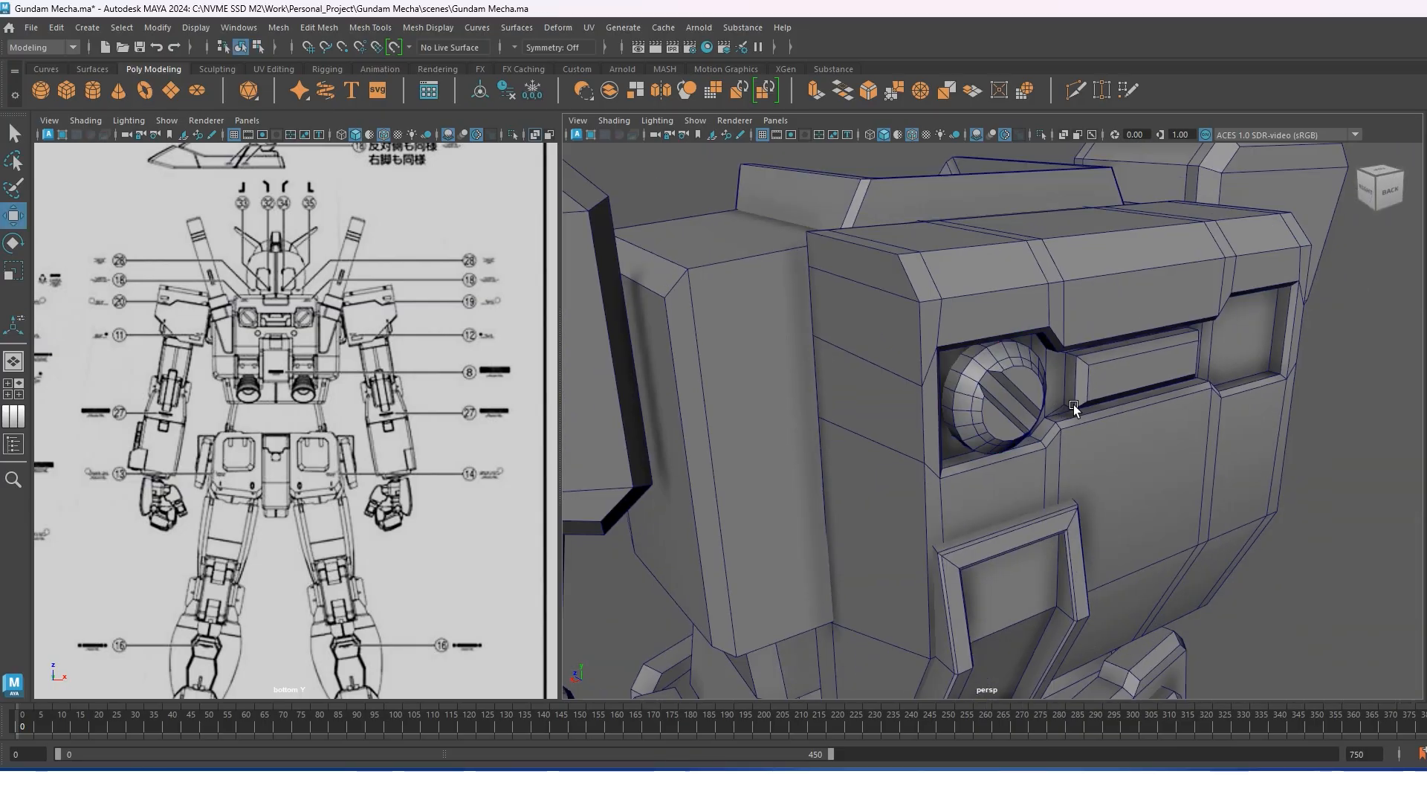
left_click_drag(1077, 406, 1047, 398, "alt")
left_click(911, 136)
mouse_move(993, 303)
left_mouse_down("alt")
mouse_move(978, 288)
mouse_move(979, 319)
left_mouse_up("alt")
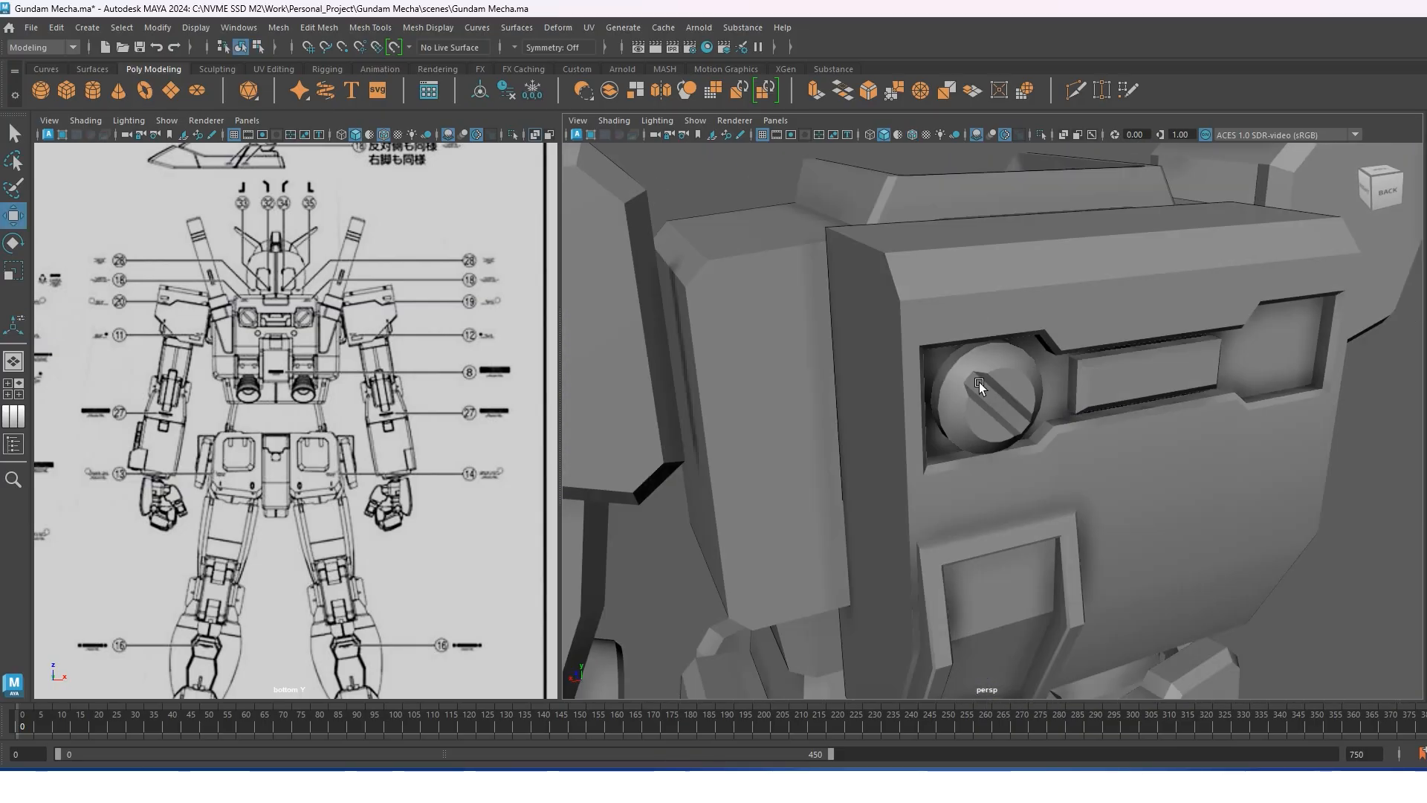
Restore the wireframe overlay, deselect the slotted cylinder and save the scene as Gundam Mecha 02.
left_click(979, 382)
left_click(912, 136)
middle_click_drag(1016, 421, 974, 301, "alt")
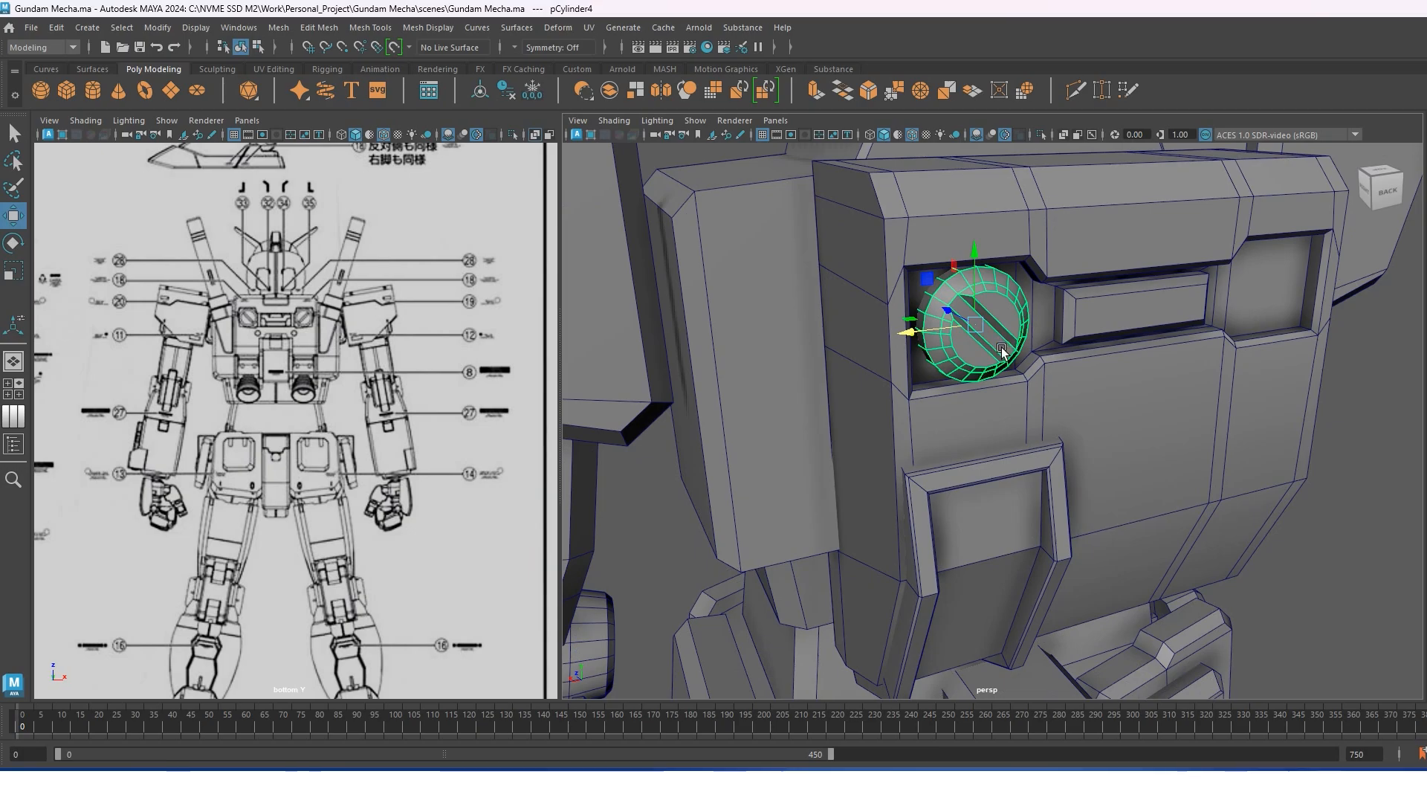
middle_click_drag(1135, 398, 1137, 241, "alt")
scroll(1126, 297, "down", 3)
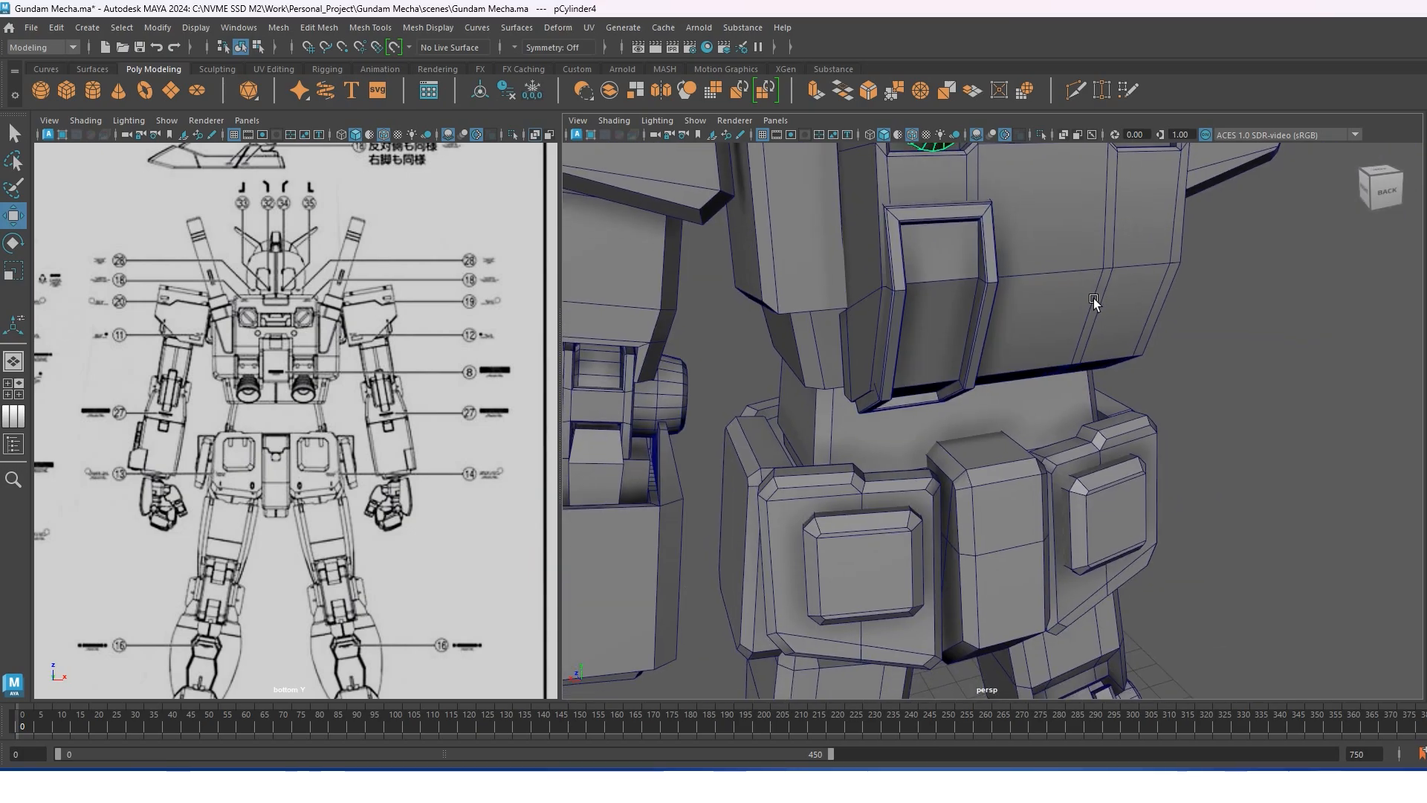
scroll(1096, 303, "down", 3)
left_click(1176, 324)
left_click_drag(1032, 345, 978, 335, "alt")
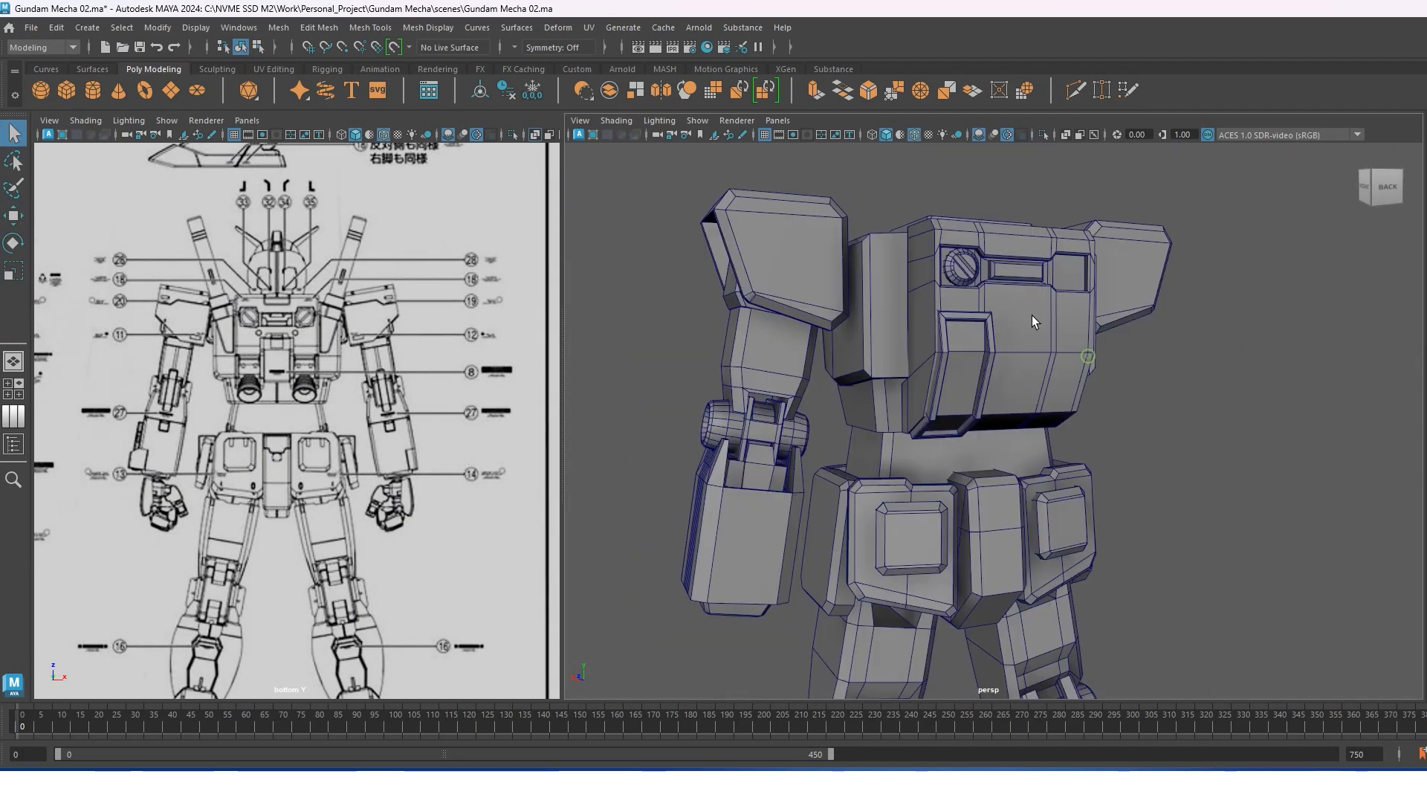
In the top view, create a polygon cylinder beside the backpack's rear corner, about 0.19 in radius and 2.36 high.
scroll(1032, 315, "up", 6)
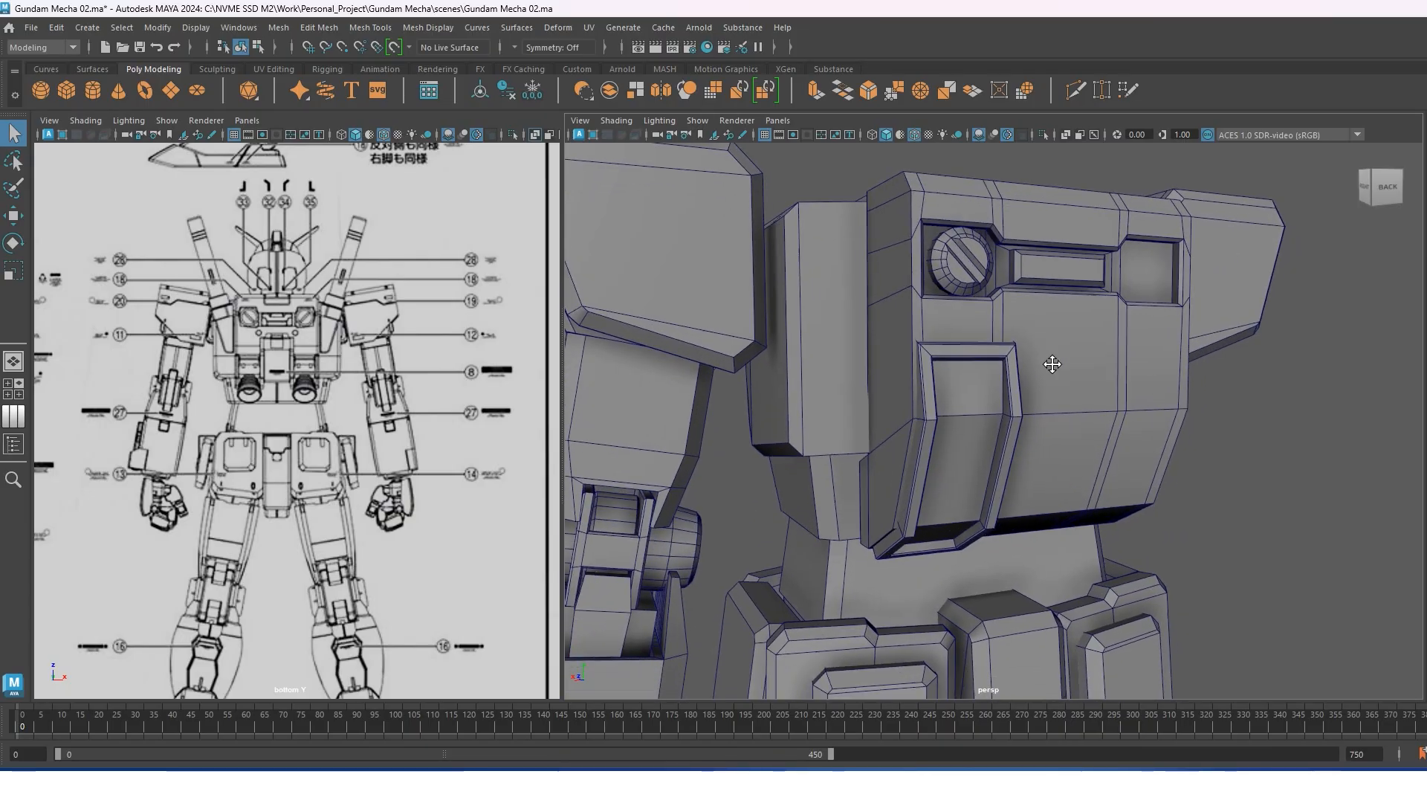
key("space")
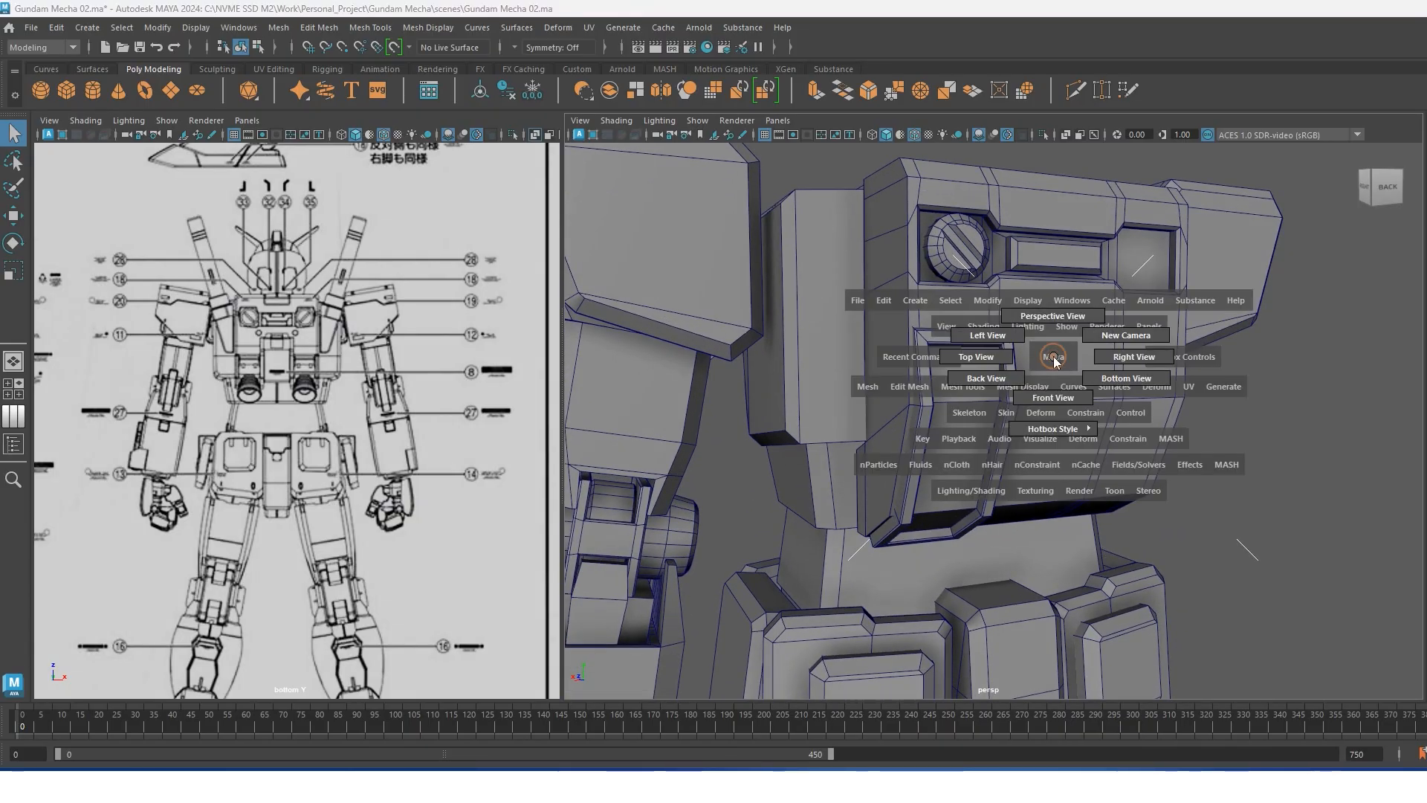
left_click_drag(1053, 355, 996, 354)
scroll(1067, 333, "down", 5)
right_click_drag(1038, 313, 966, 315, "shift")
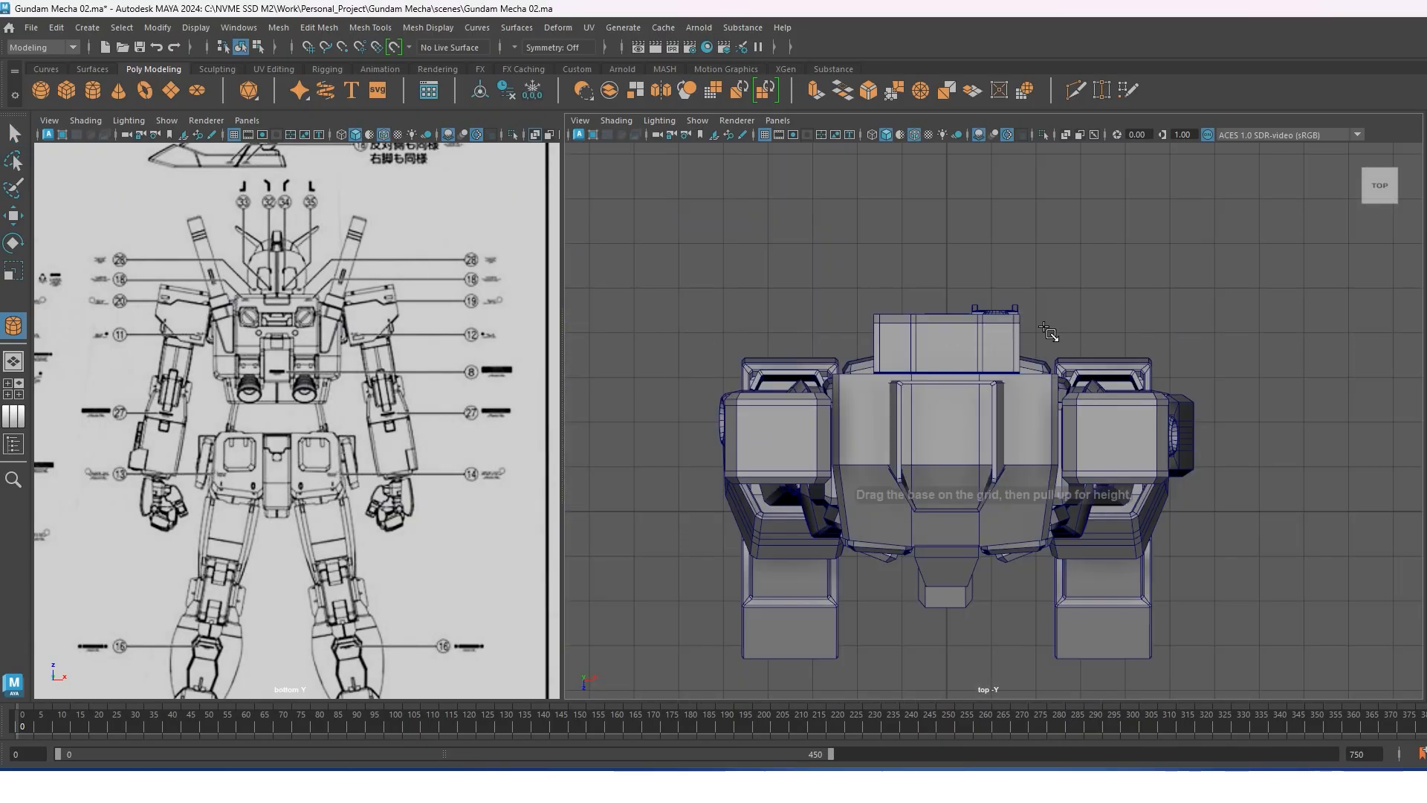
mouse_move(1048, 330)
left_mouse_down()
mouse_move(1046, 237)
mouse_move(1050, 310)
mouse_move(1109, 310)
left_mouse_up()
In the side view with X-ray display, set the new cylinder's cap subdivisions to 0 and reduce its axis subdivisions.
key("space")
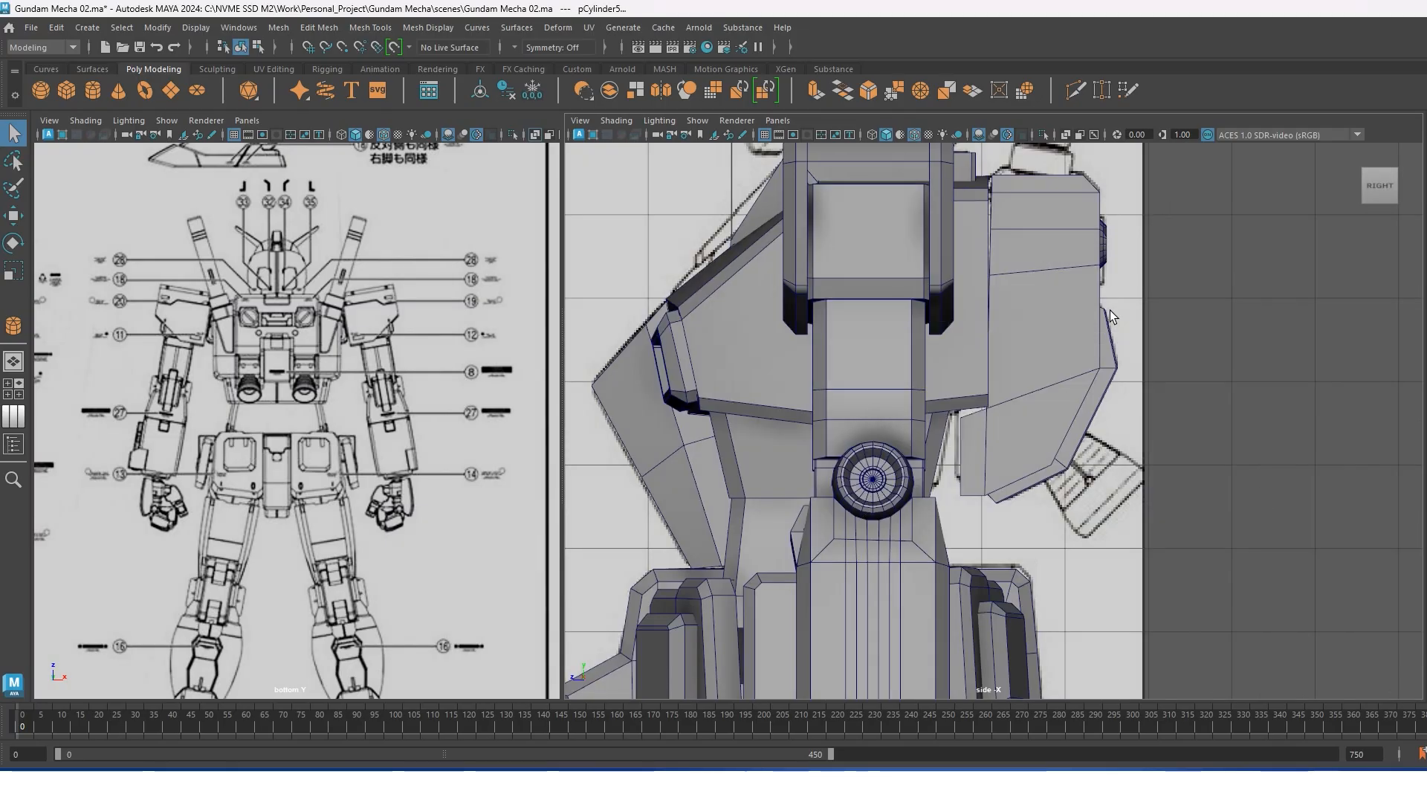
scroll(1064, 515, "down", 6)
key("w")
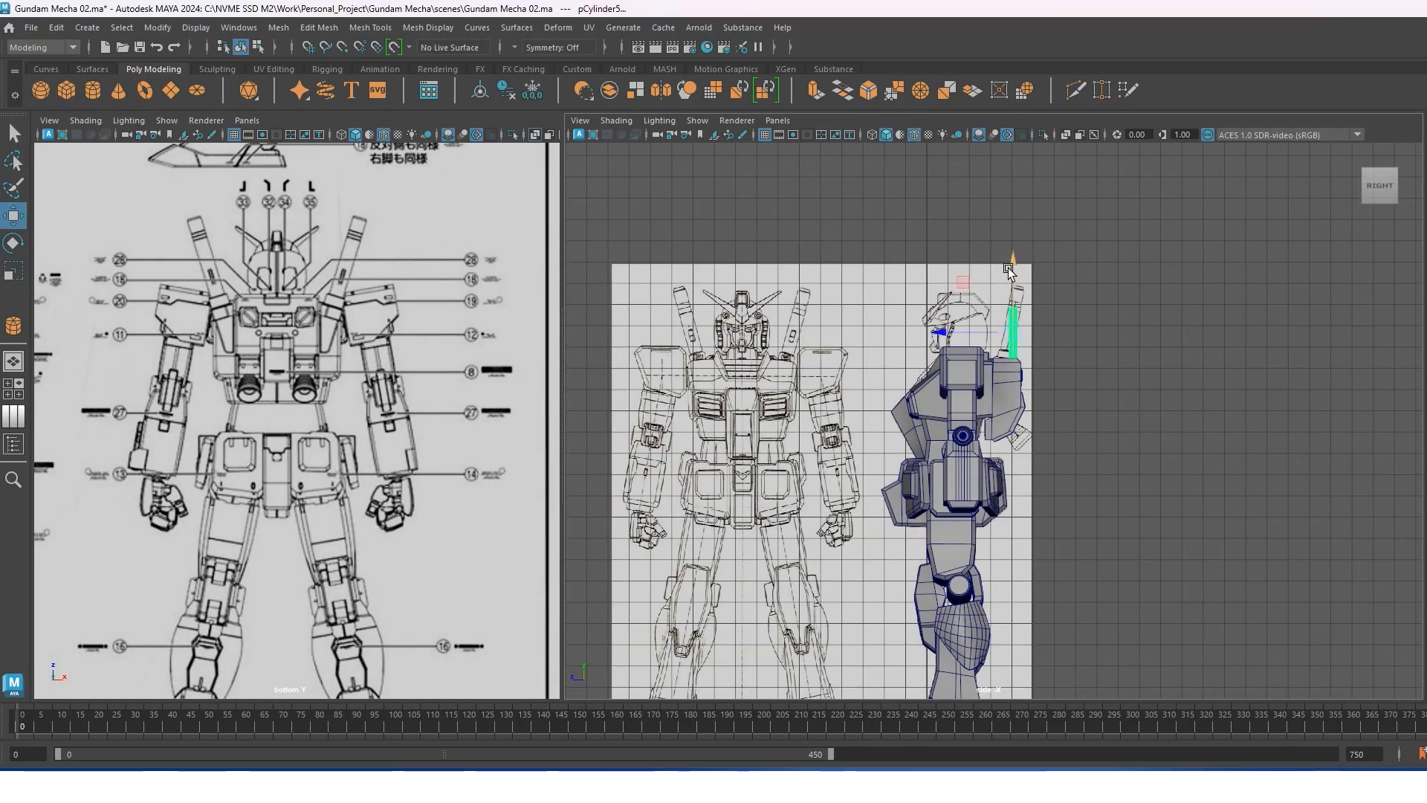
scroll(1026, 316, "up", 8)
left_click(1067, 135)
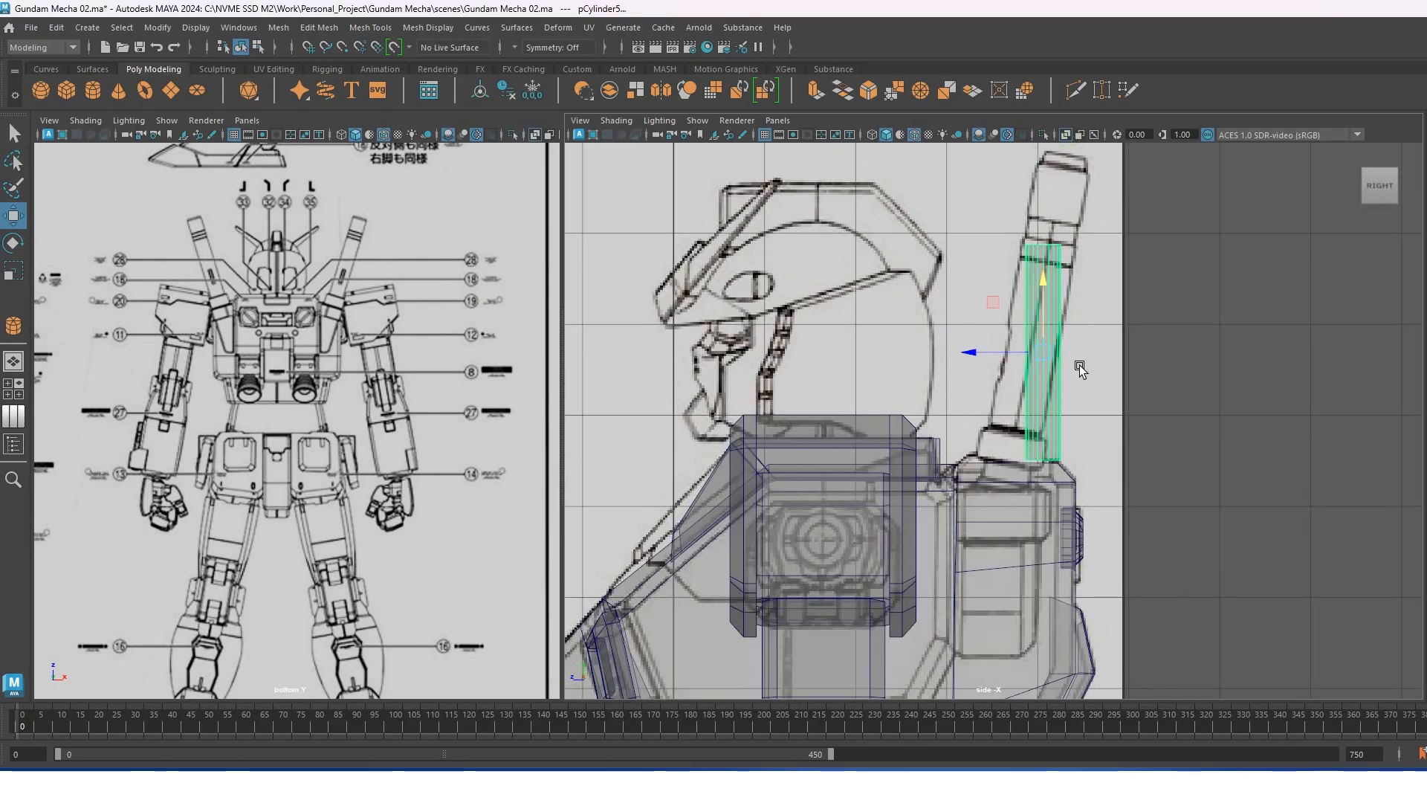
key("t")
left_click(1150, 556)
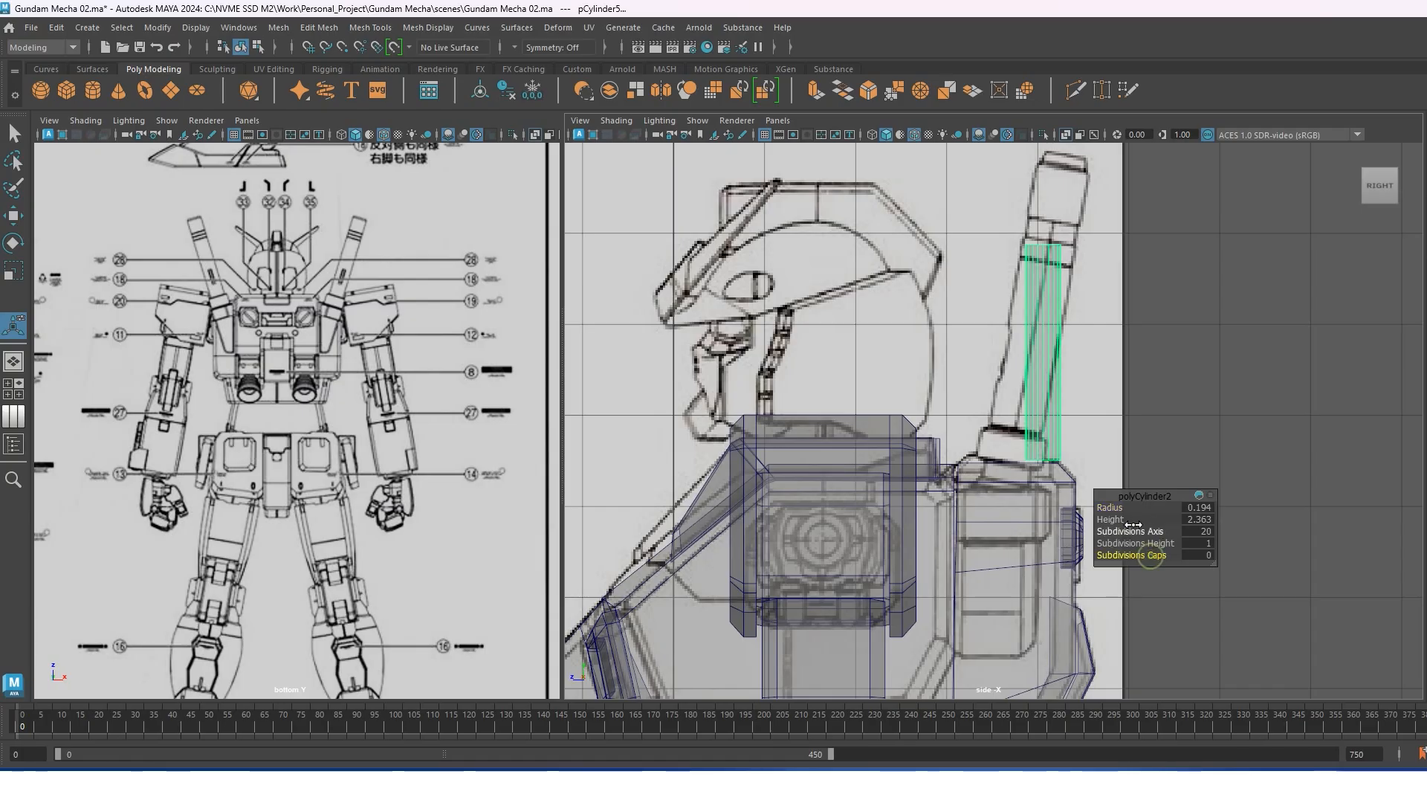
left_click_drag(1141, 532, 1106, 531)
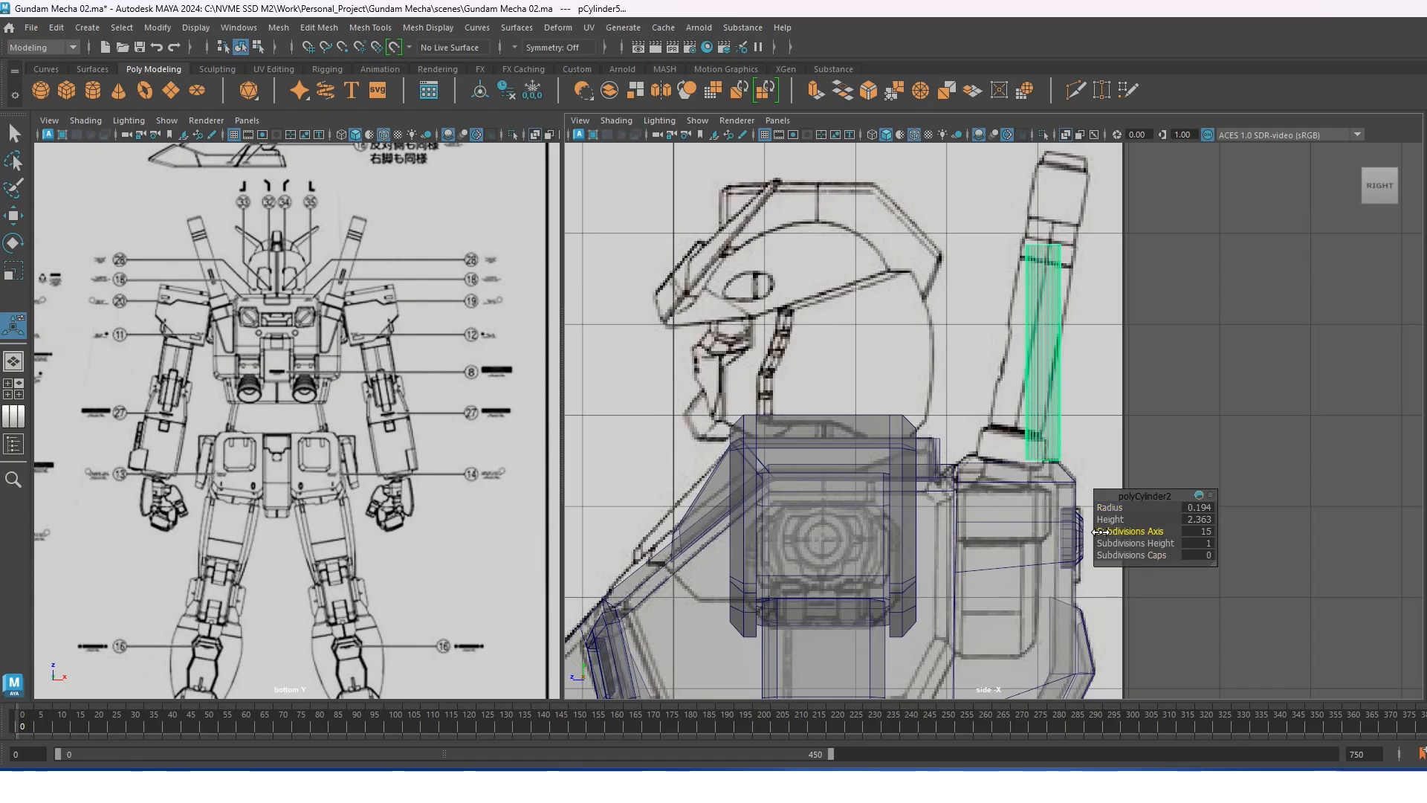
key("w")
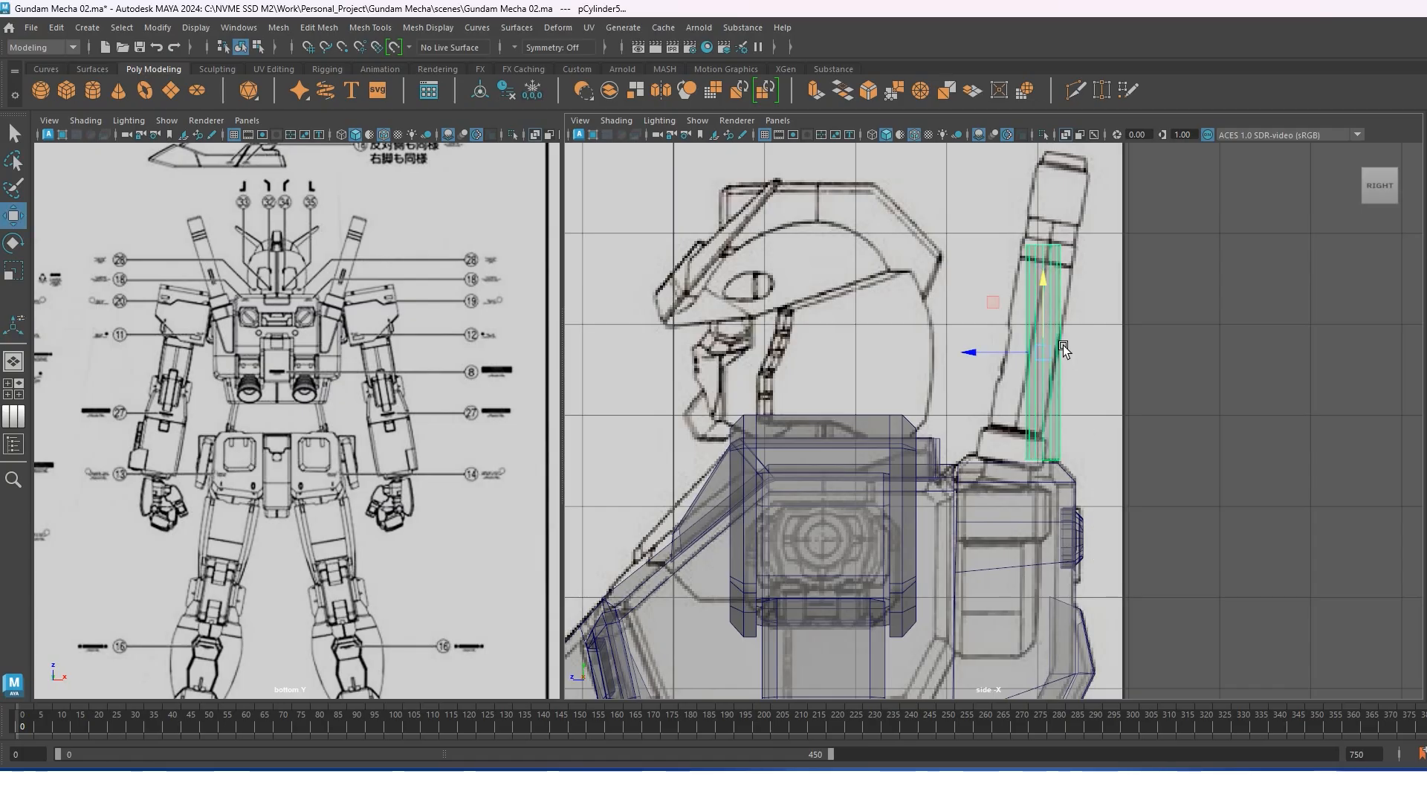
Rotate the cylinder to the tilt of the beam saber handle in the reference and move it up onto the handle.
key("e")
left_click_drag(1095, 316, 1115, 319)
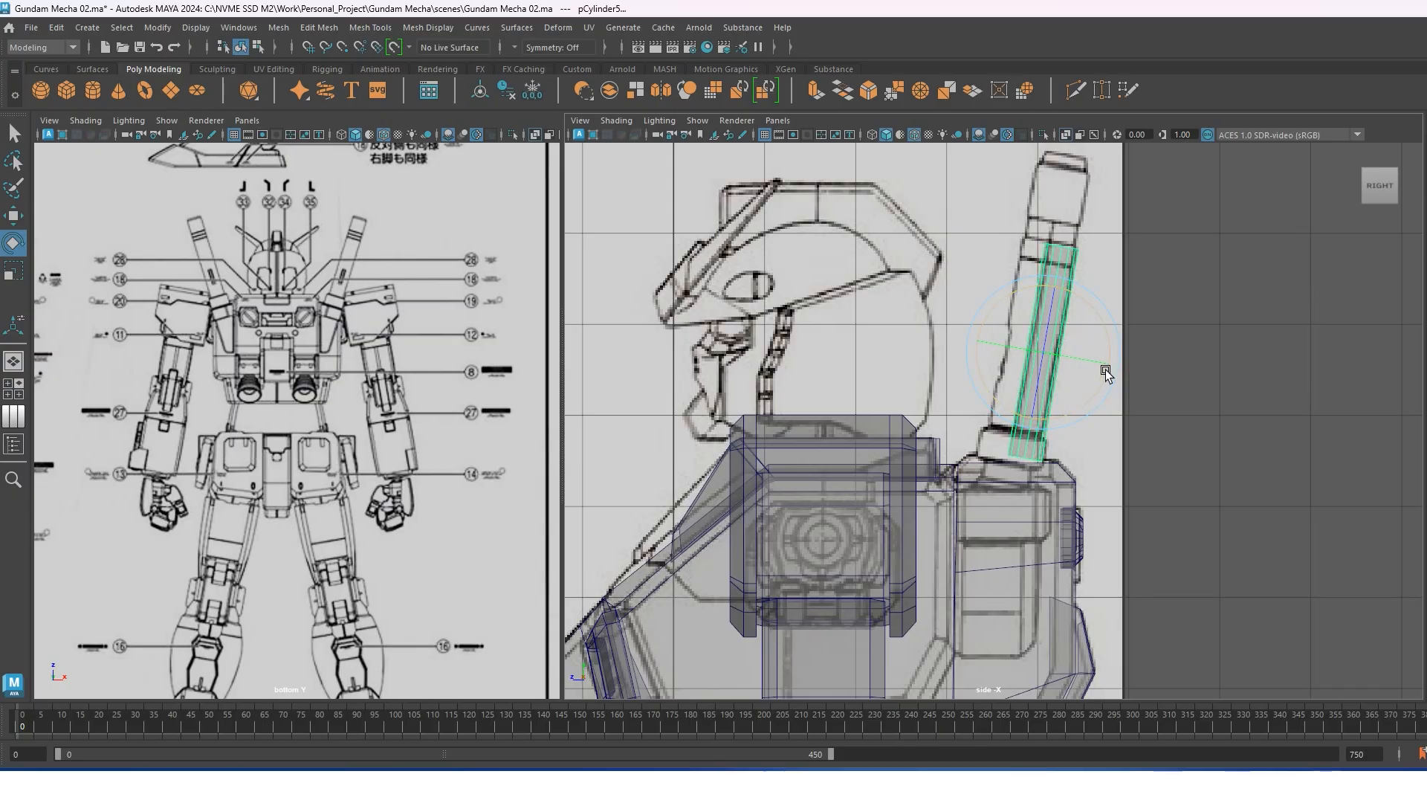
key("w")
left_click_drag(1042, 351, 1045, 291)
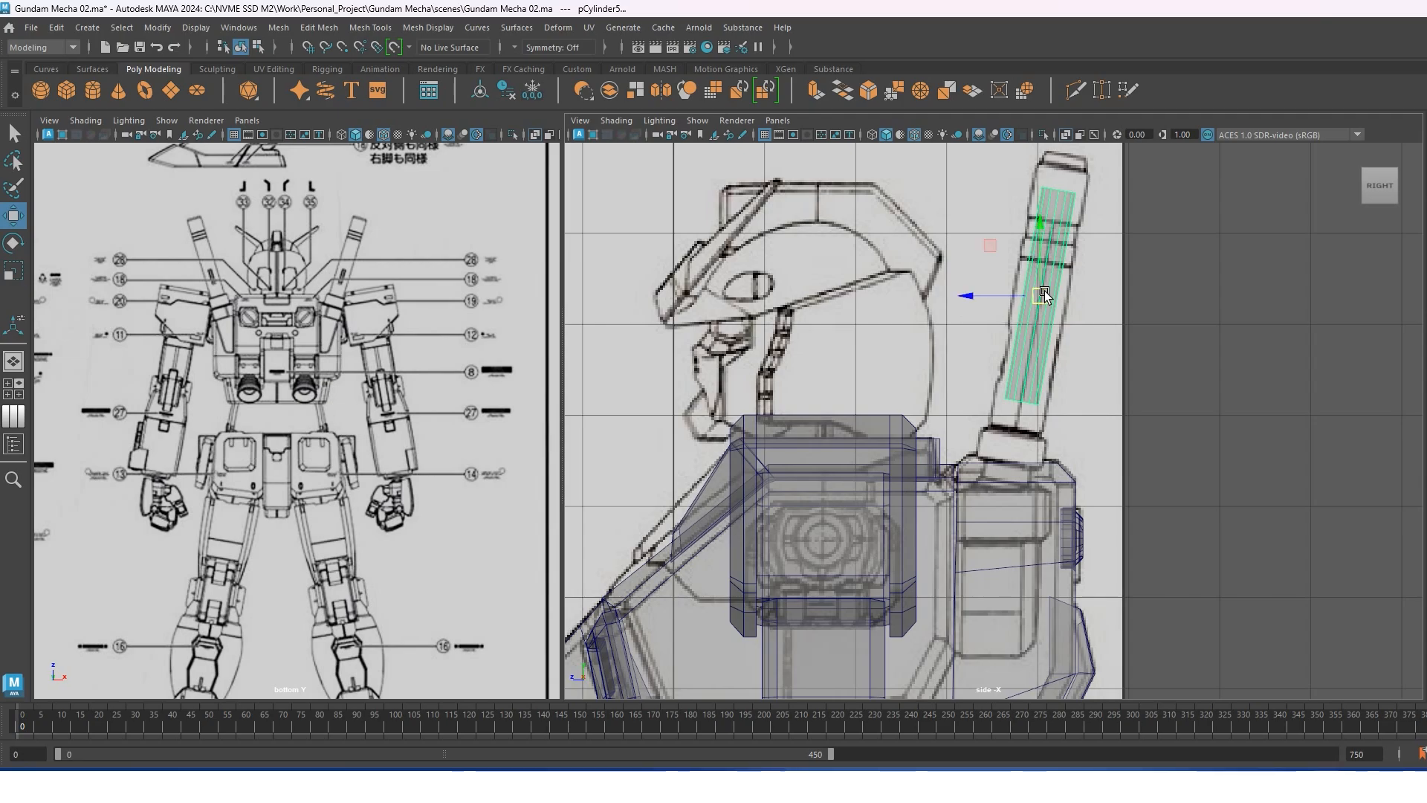
Scale the tilted cylinder along its length to span the beam saber handle in the reference image.
key("r")
right_click_drag(1059, 264, 1117, 251, "ctrl+shift")
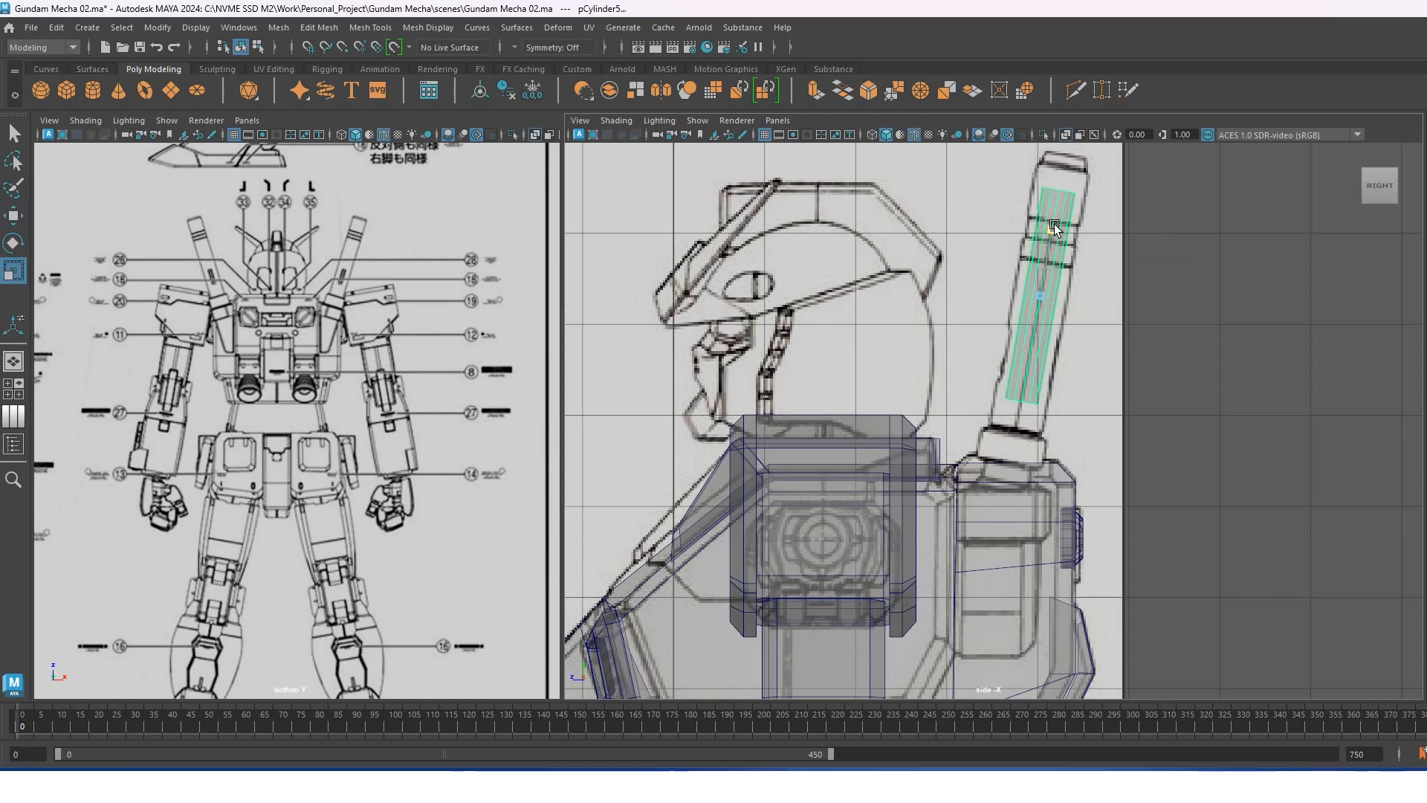
left_click_drag(1054, 226, 1057, 219)
key("w")
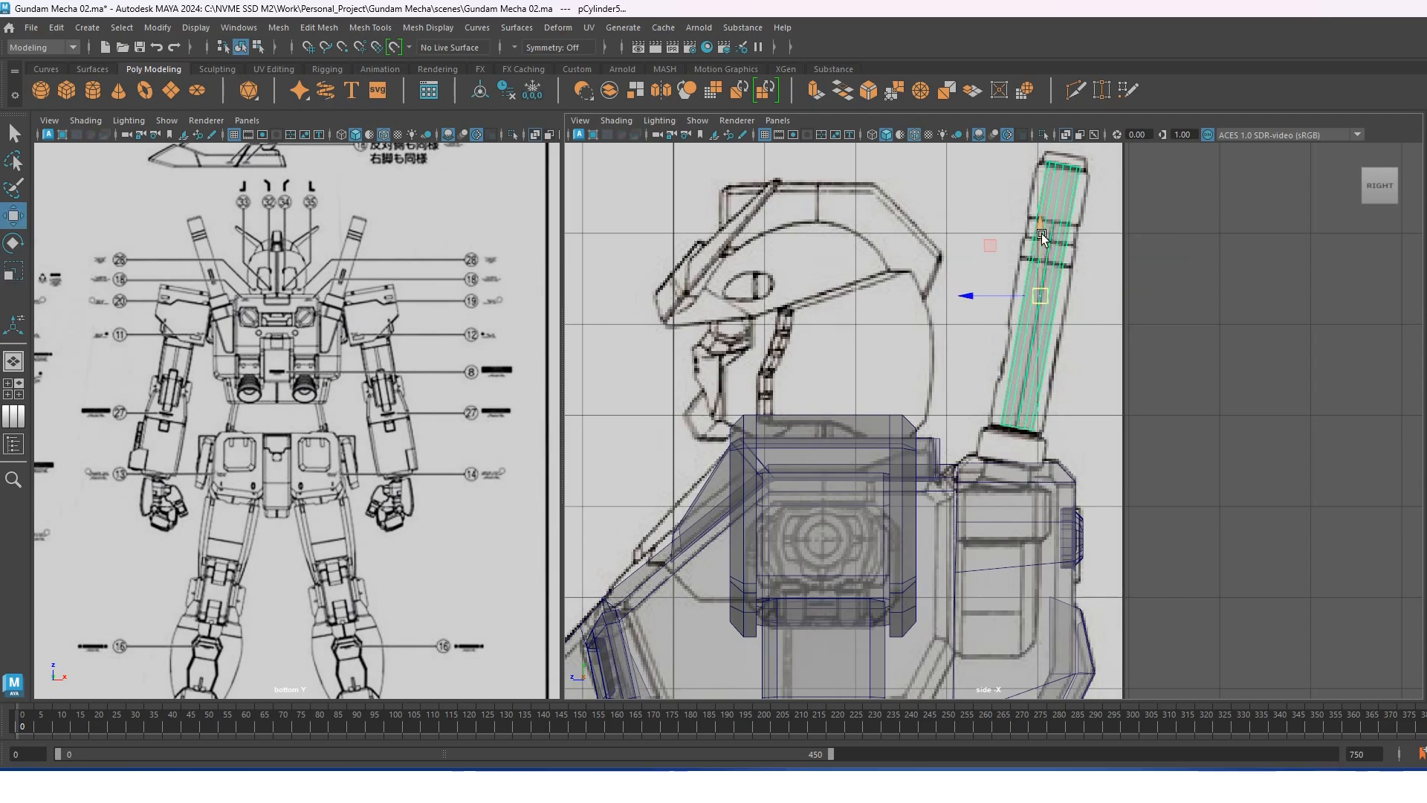
mouse_move(1099, 484)
middle_mouse_down("alt")
mouse_move(1063, 361)
mouse_move(1085, 416)
middle_mouse_up("alt")
middle_click_drag(1050, 211, 1034, 305, "alt")
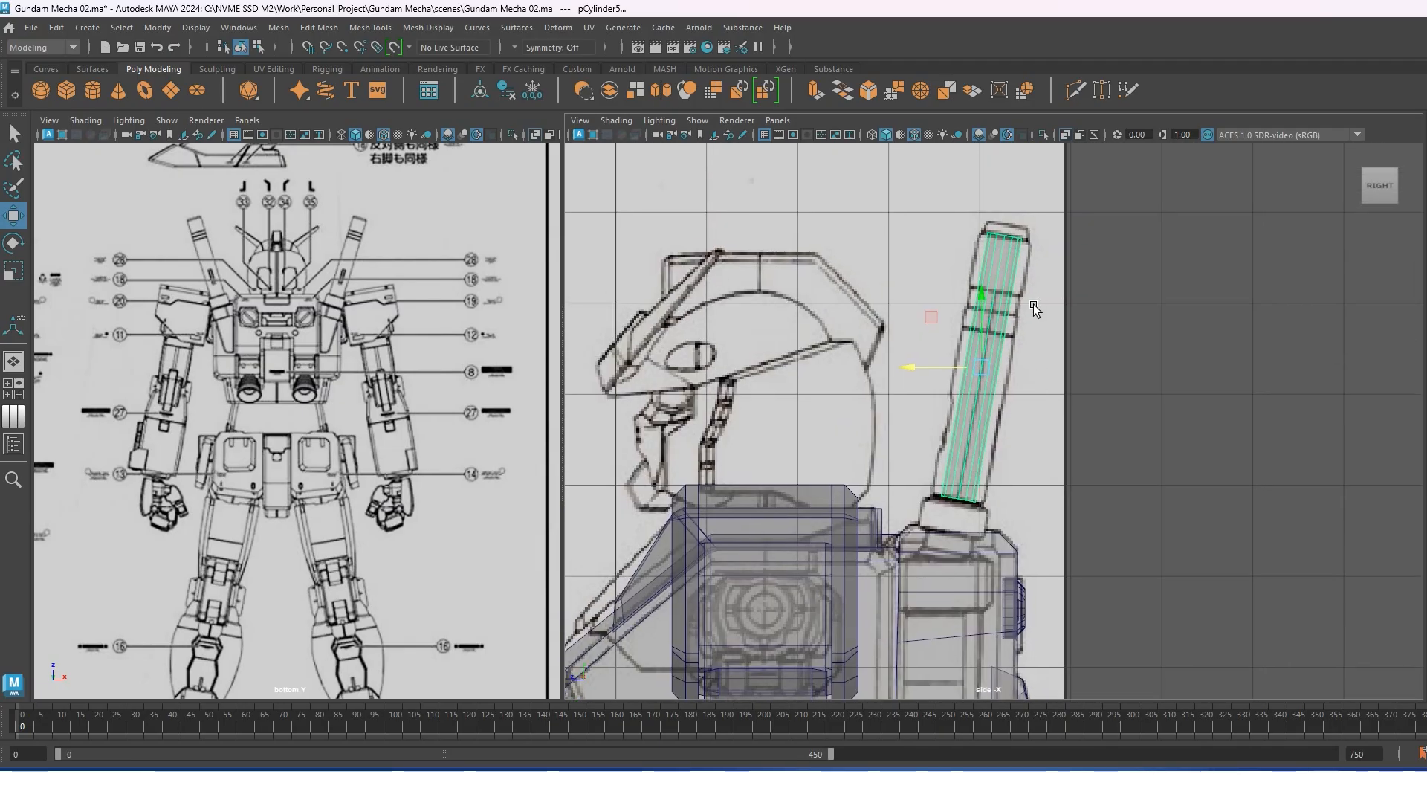
With the side reference view beside the perspective view, cut three edge loops around the cylinder at the handle's band lines.
scroll(1034, 307, "up", 1)
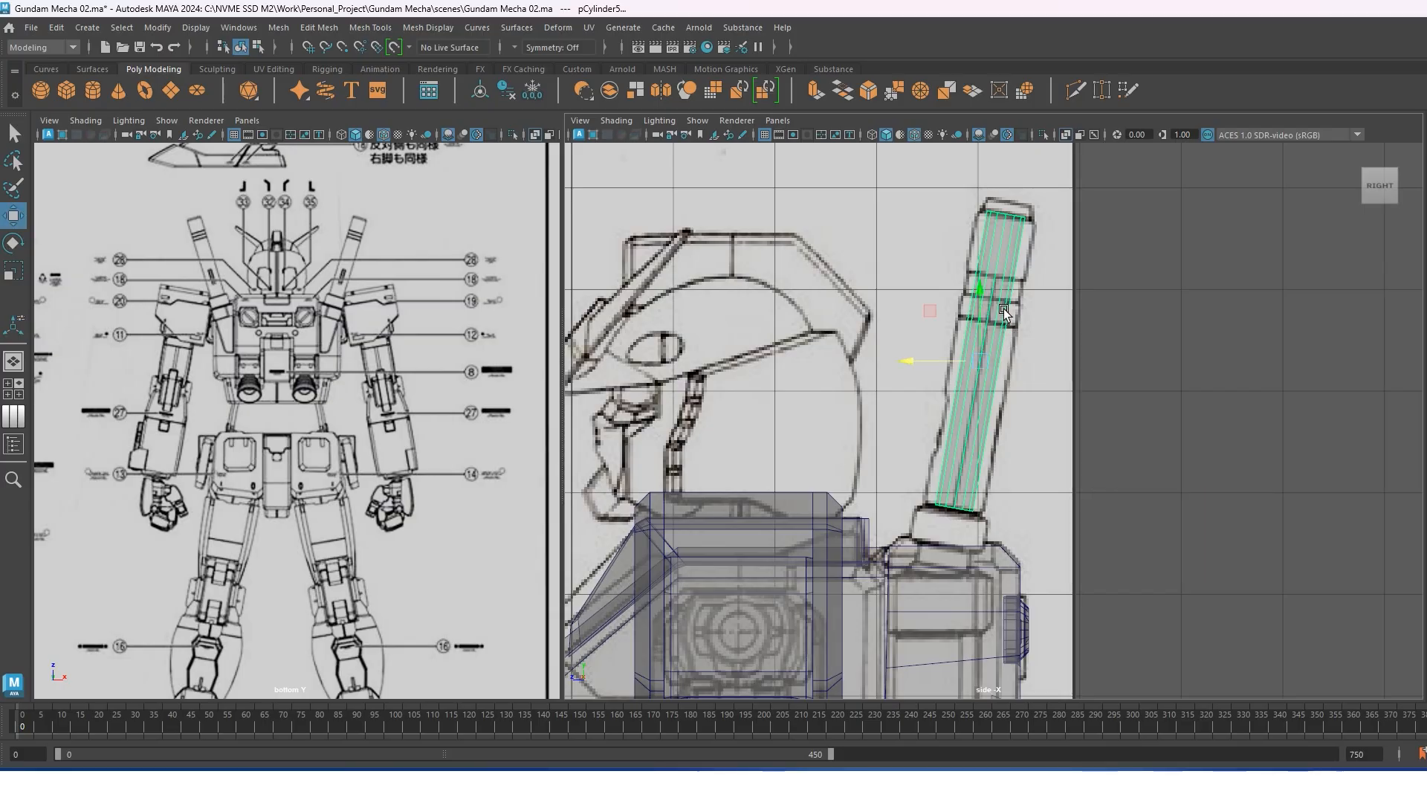
key("space")
left_click_drag(183, 312, 335, 329)
key("space")
left_click_drag(921, 302, 920, 265)
key("f")
key("alt+x")
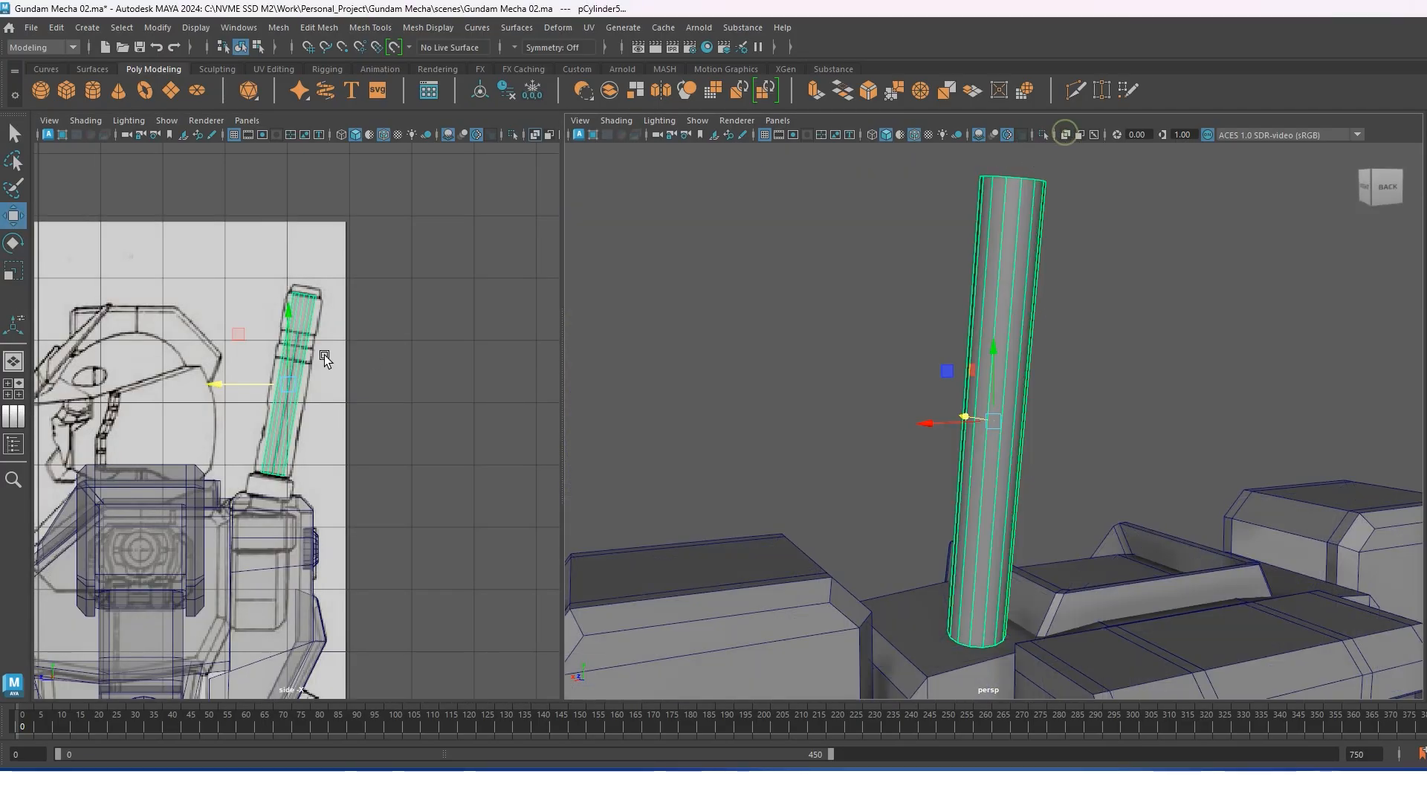
key("f")
right_click_drag(343, 296, 338, 281)
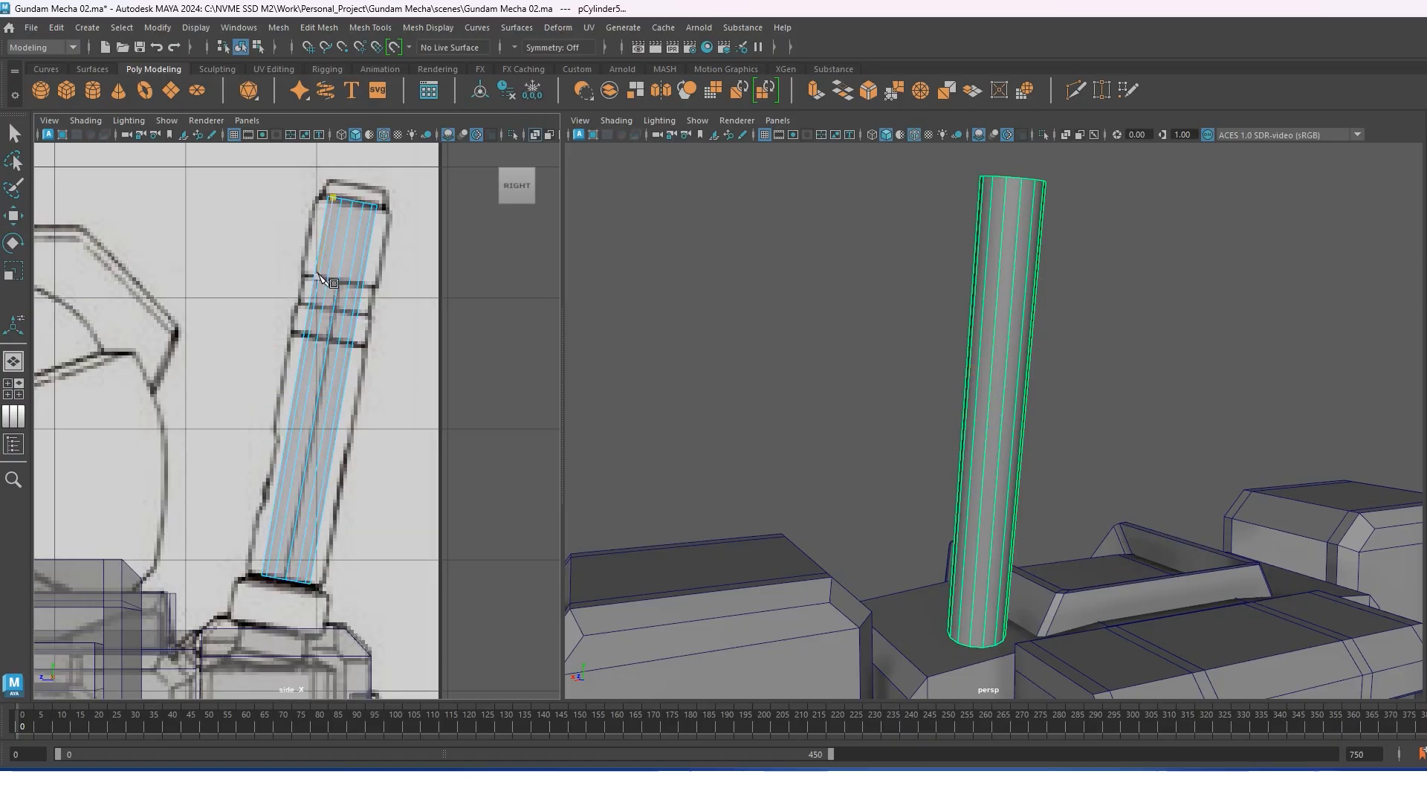
left_click(339, 279, "ctrl")
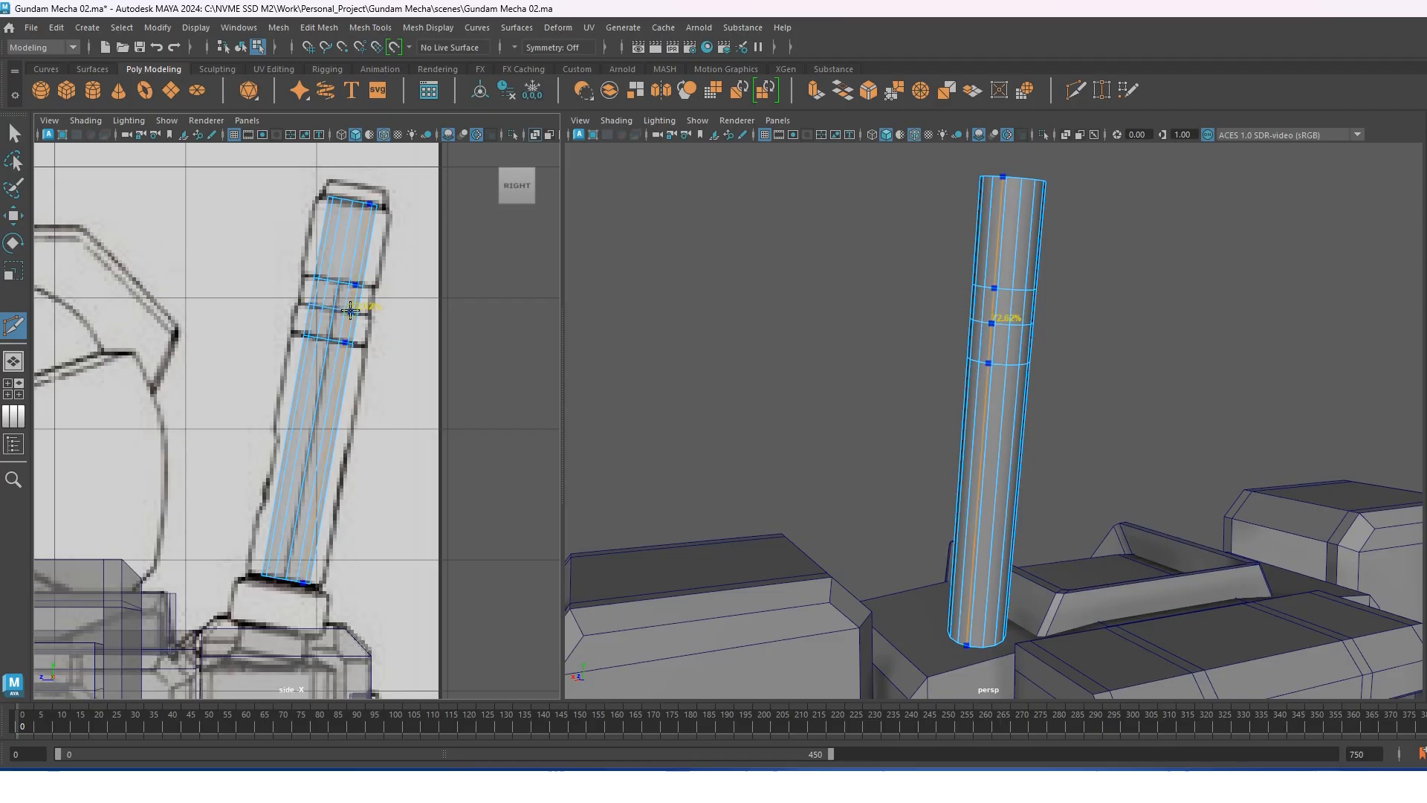
key("w")
Scale the whole cylinder up until its thickness matches the beam saber handle in the side reference.
left_click(1021, 255)
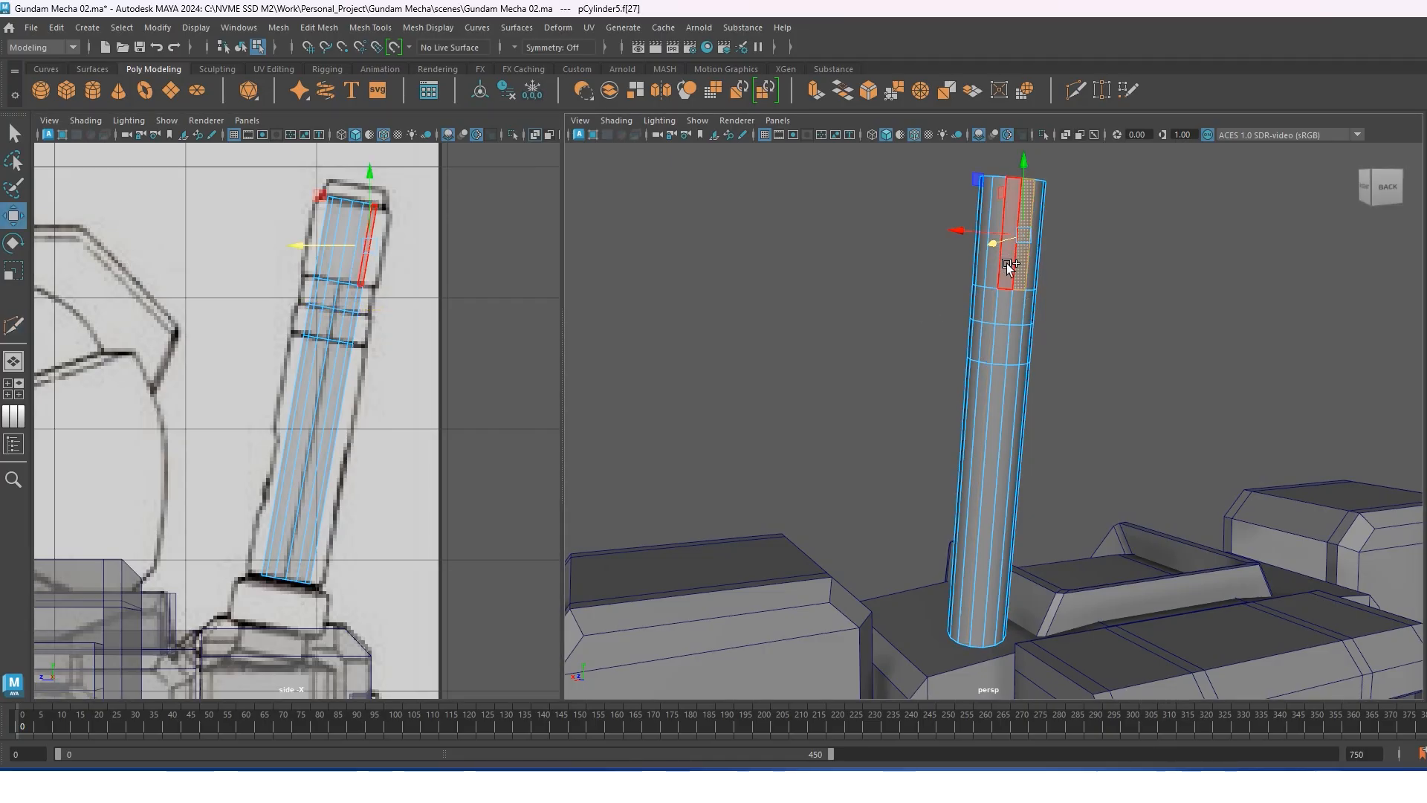
double_click(1010, 266, "shift")
key("F8")
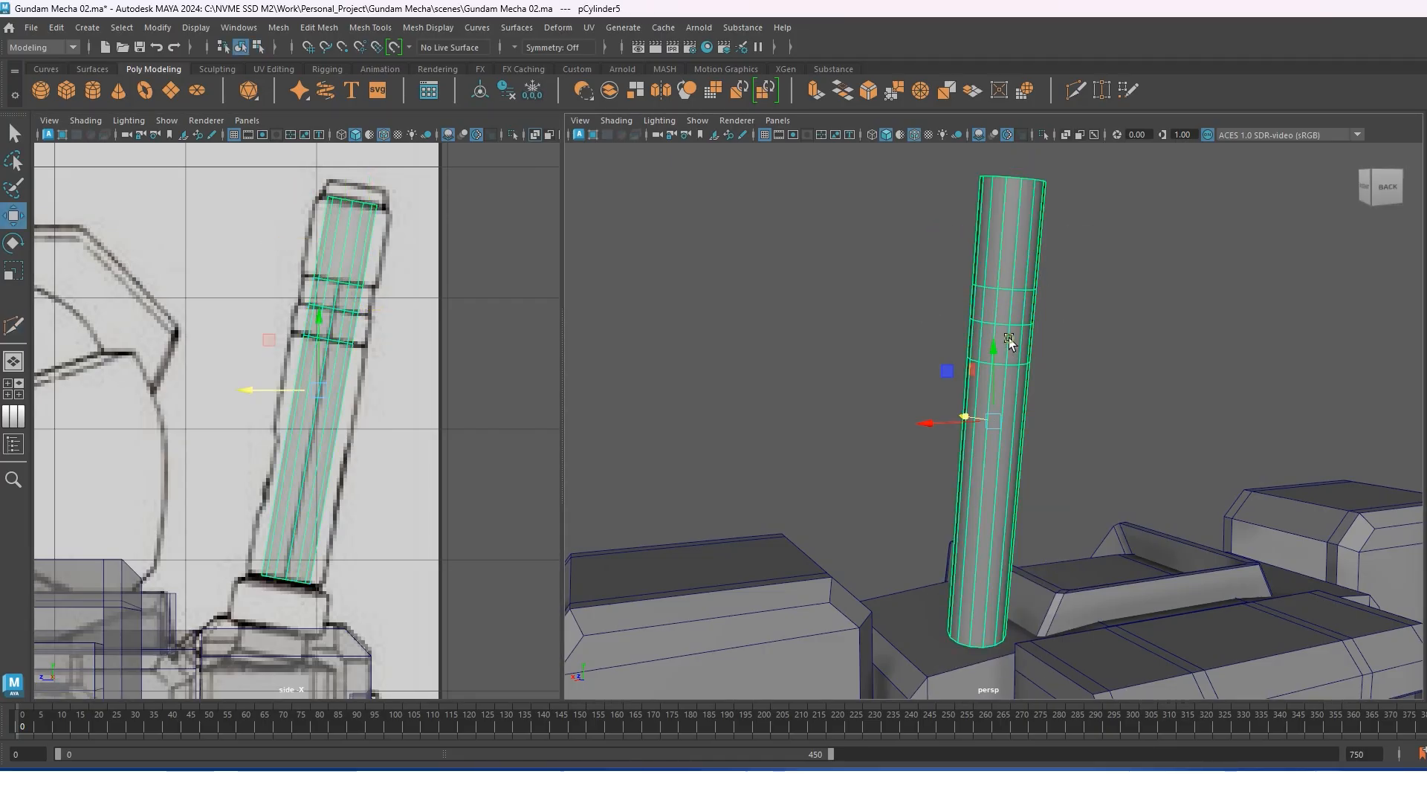
key("t")
key("w")
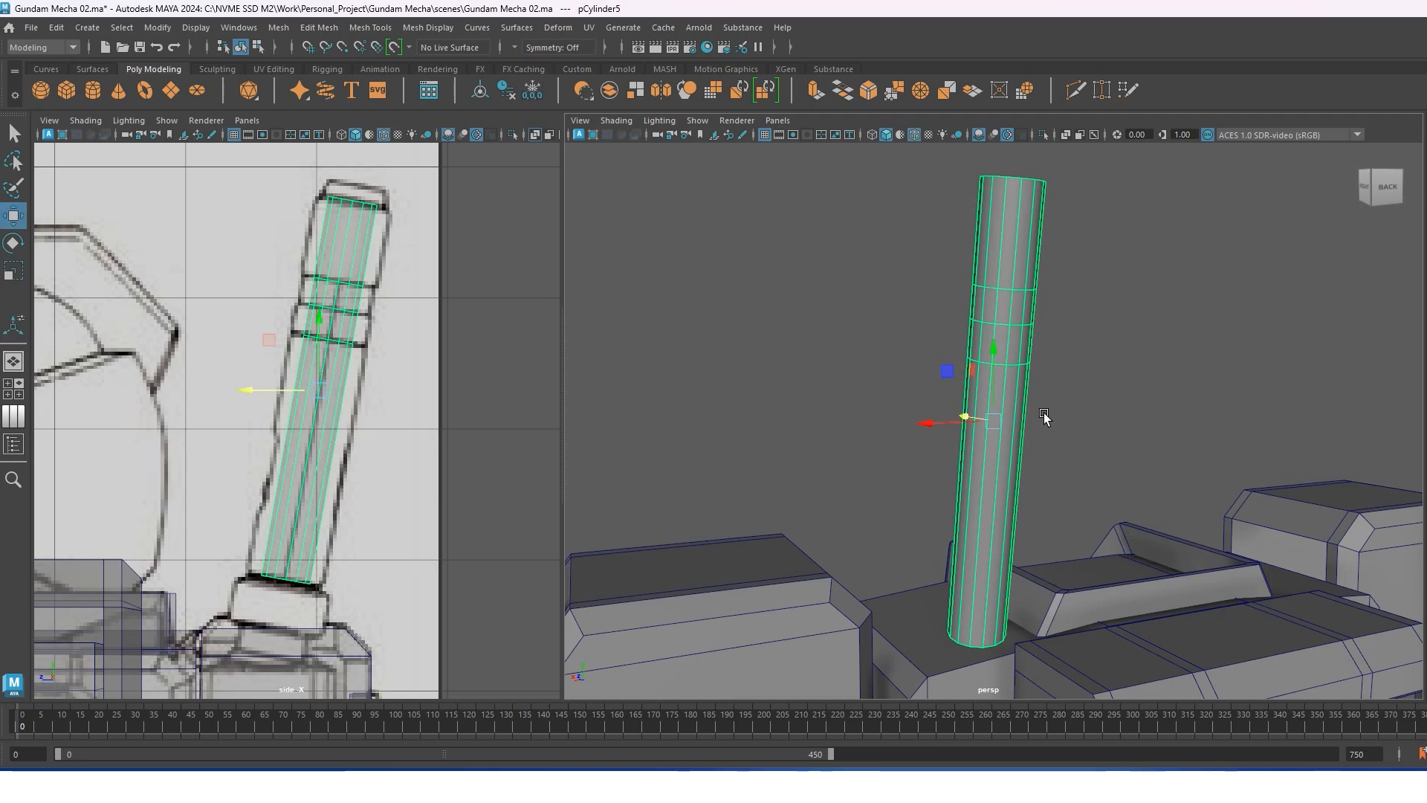
left_click(295, 431)
key("t")
left_click_drag(292, 385, 408, 412)
key("w")
Move the cylinder's bottom ring of vertices up along its axis to the handle's base line in the reference.
right_click_drag(350, 283, 281, 283)
left_click_drag(327, 689, 215, 641)
right_click_drag(275, 551, 327, 530, "ctrl+shift")
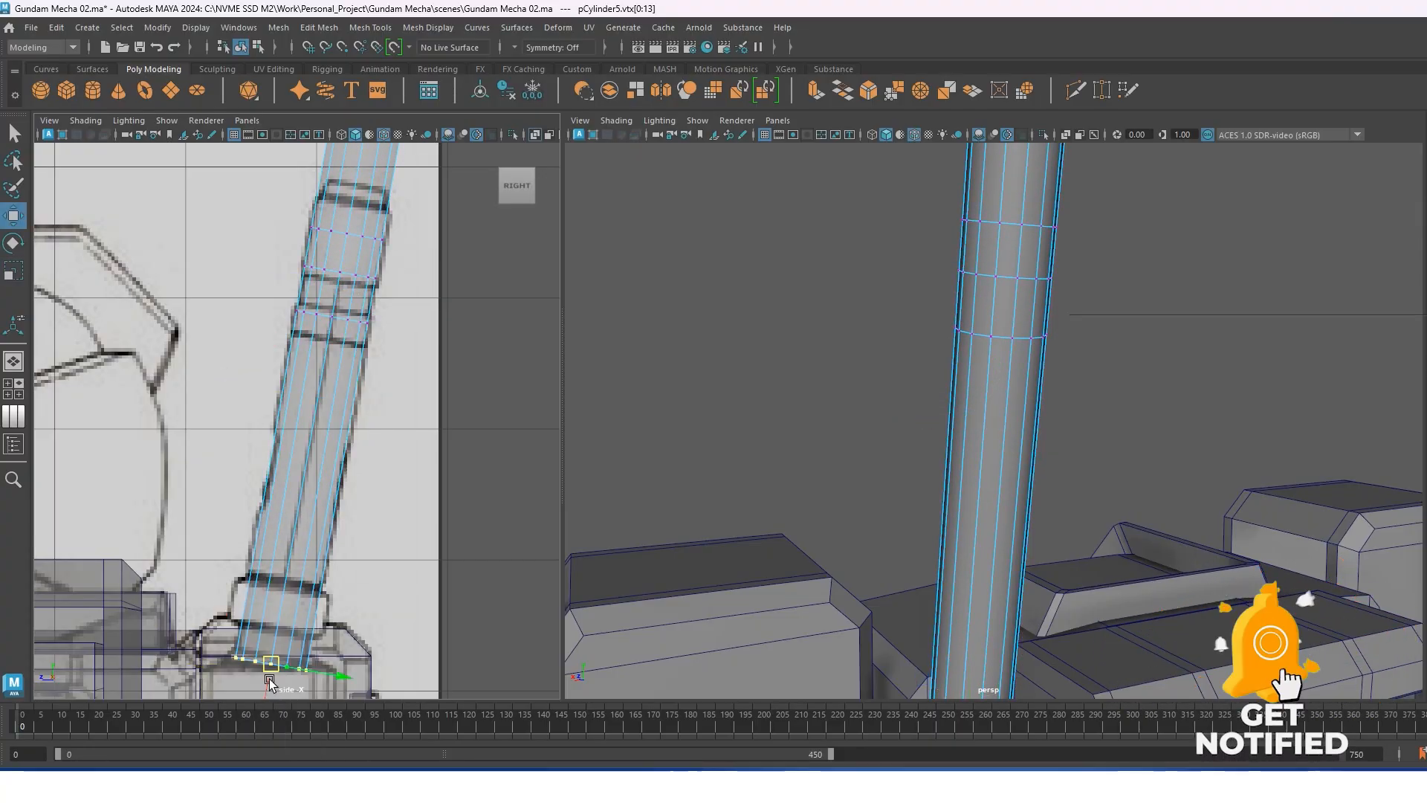
left_click_drag(269, 682, 282, 611)
middle_click_drag(1049, 269, 1019, 389, "alt")
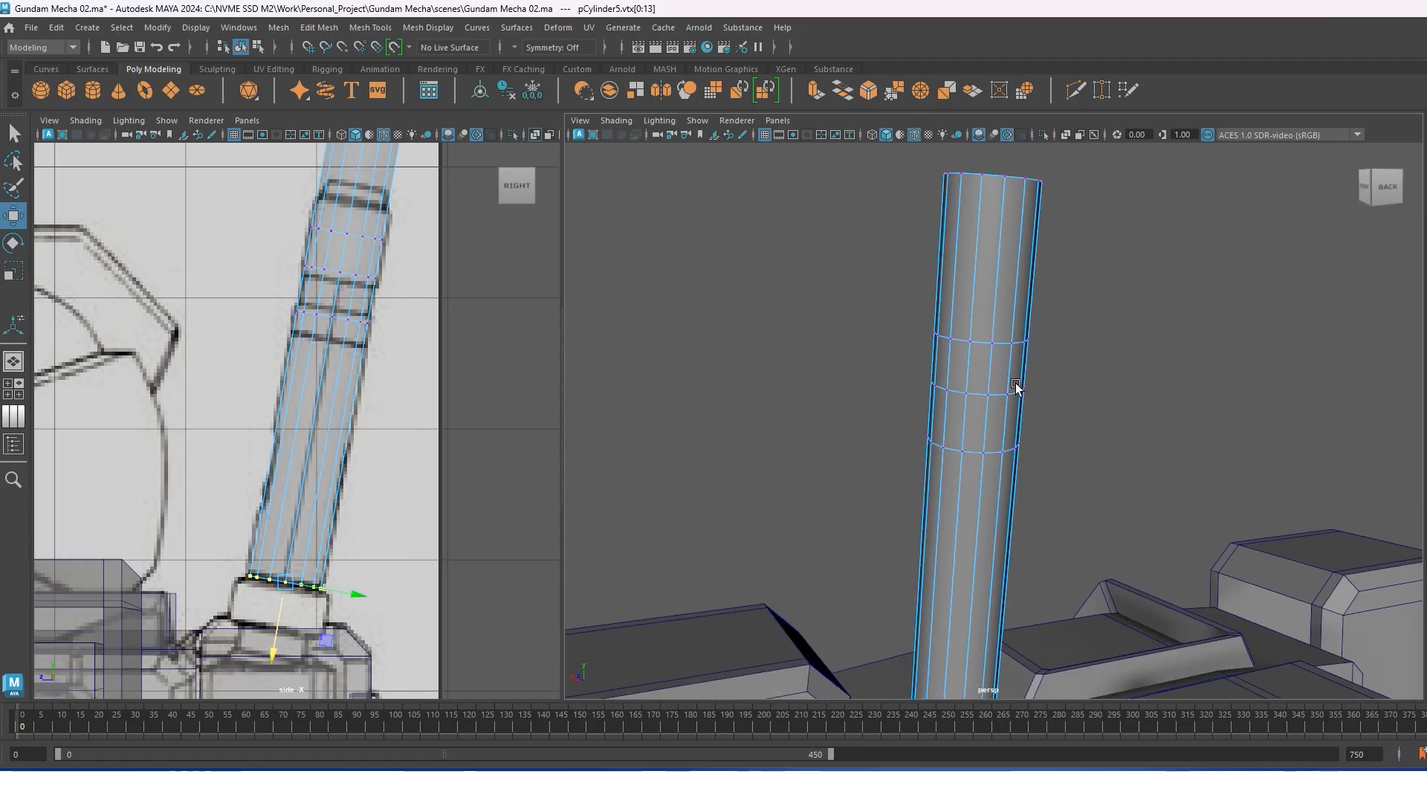
Move the cylinder's top ring of vertices down along its axis to the line beneath the handle's cap.
scroll(1019, 389, "down", 3)
left_click_drag(943, 183, 1251, 314)
scroll(334, 292, "up", 2)
middle_click_drag(335, 292, 318, 402, "alt")
middle_click_drag(373, 168, 362, 245, "alt")
left_click_drag(363, 198, 360, 301)
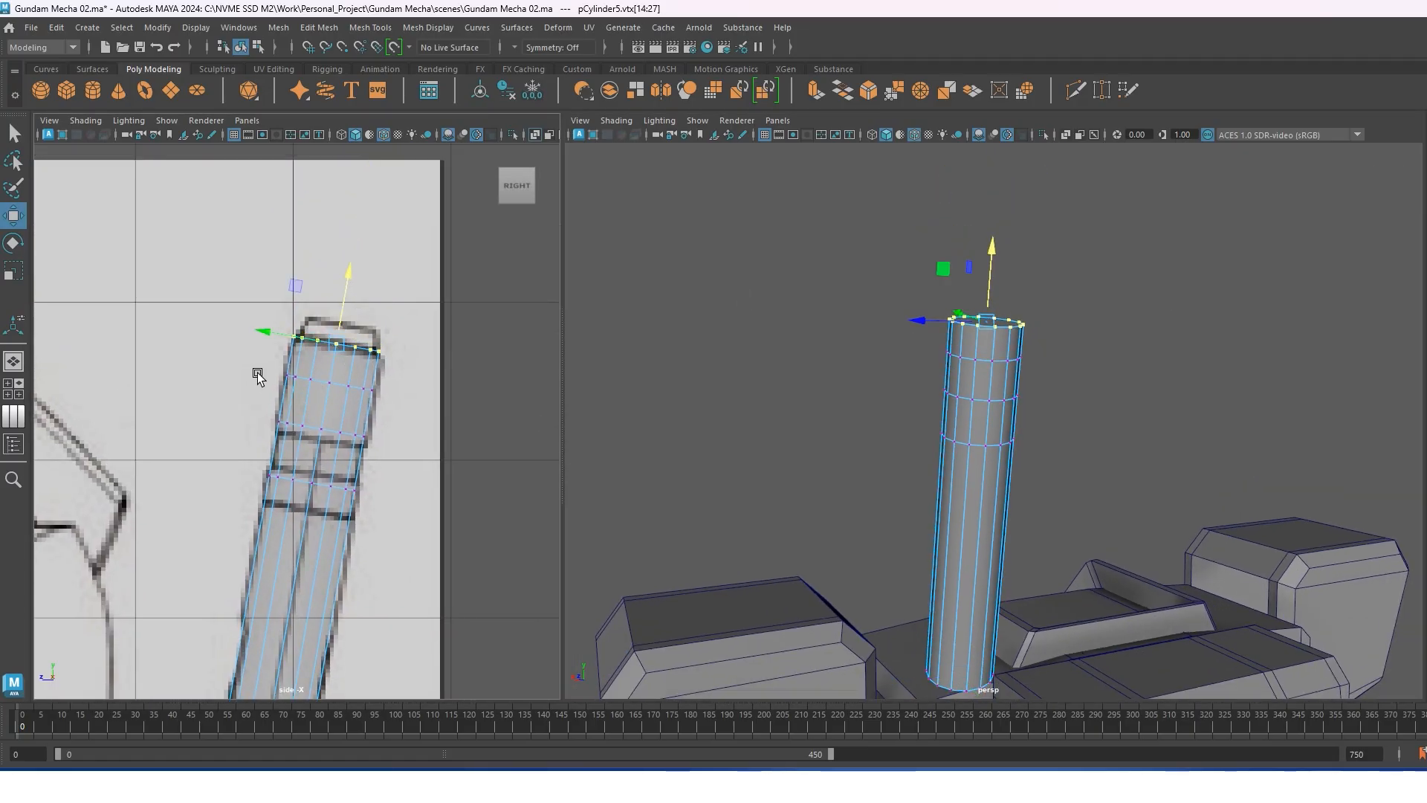
left_click_drag(387, 496, 387, 496)
Align the lowest edge loop with the reference's lowest band line and delete the two edge loops above it.
right_click_drag(331, 341, 334, 287)
double_click(304, 479)
left_click_drag(304, 535, 301, 557)
double_click(315, 430)
double_click(331, 376)
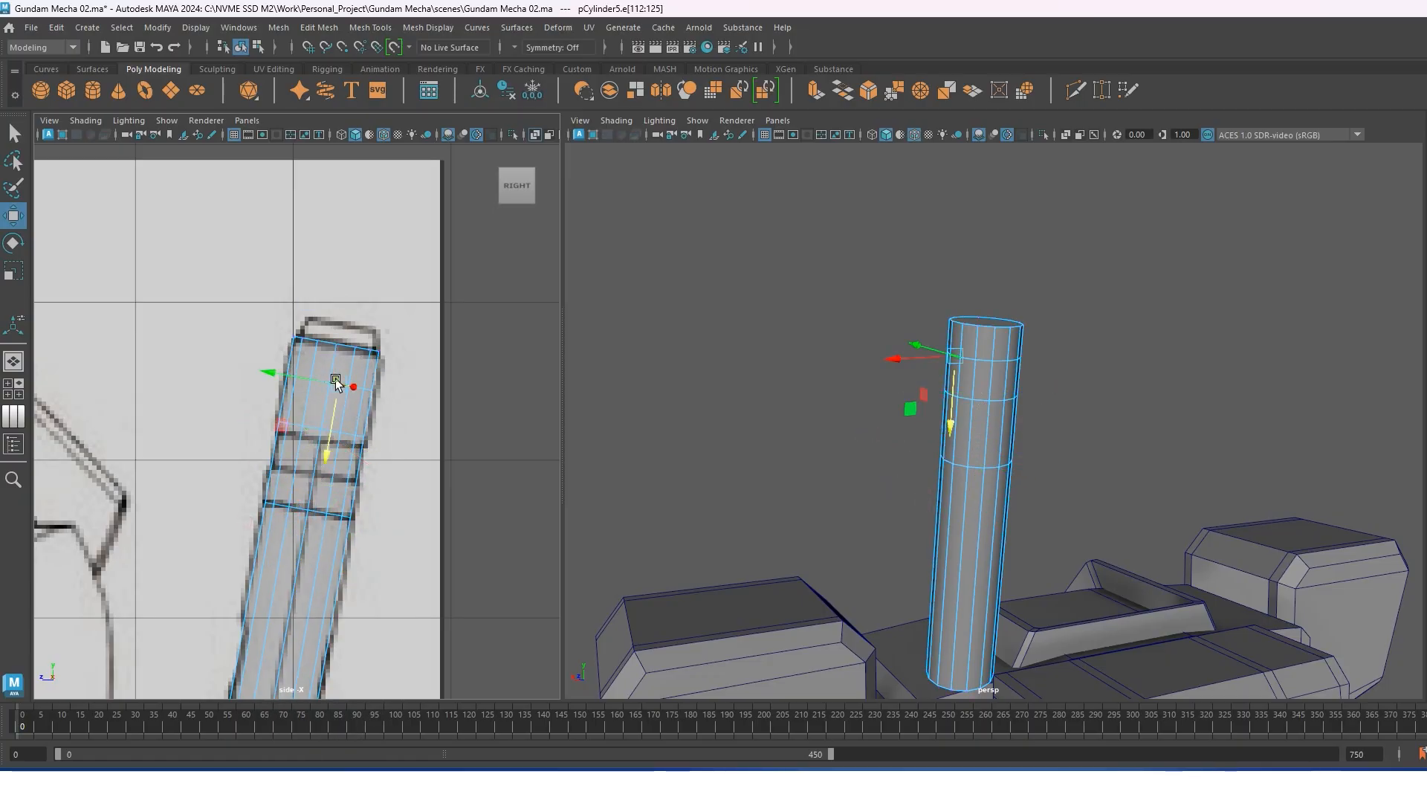
key("ctrl+Delete")
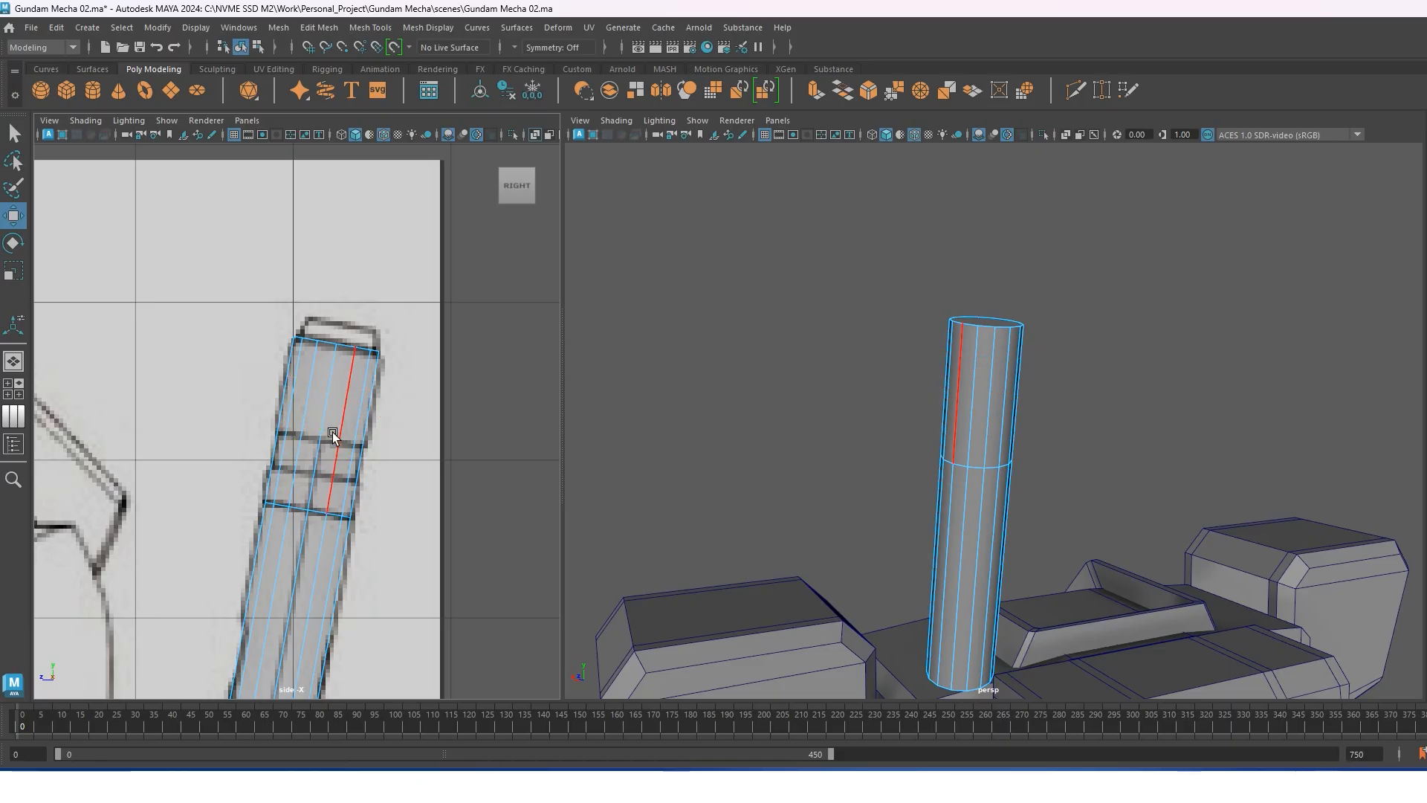
left_click(340, 427)
right_click_drag(340, 427, 308, 437, "shift")
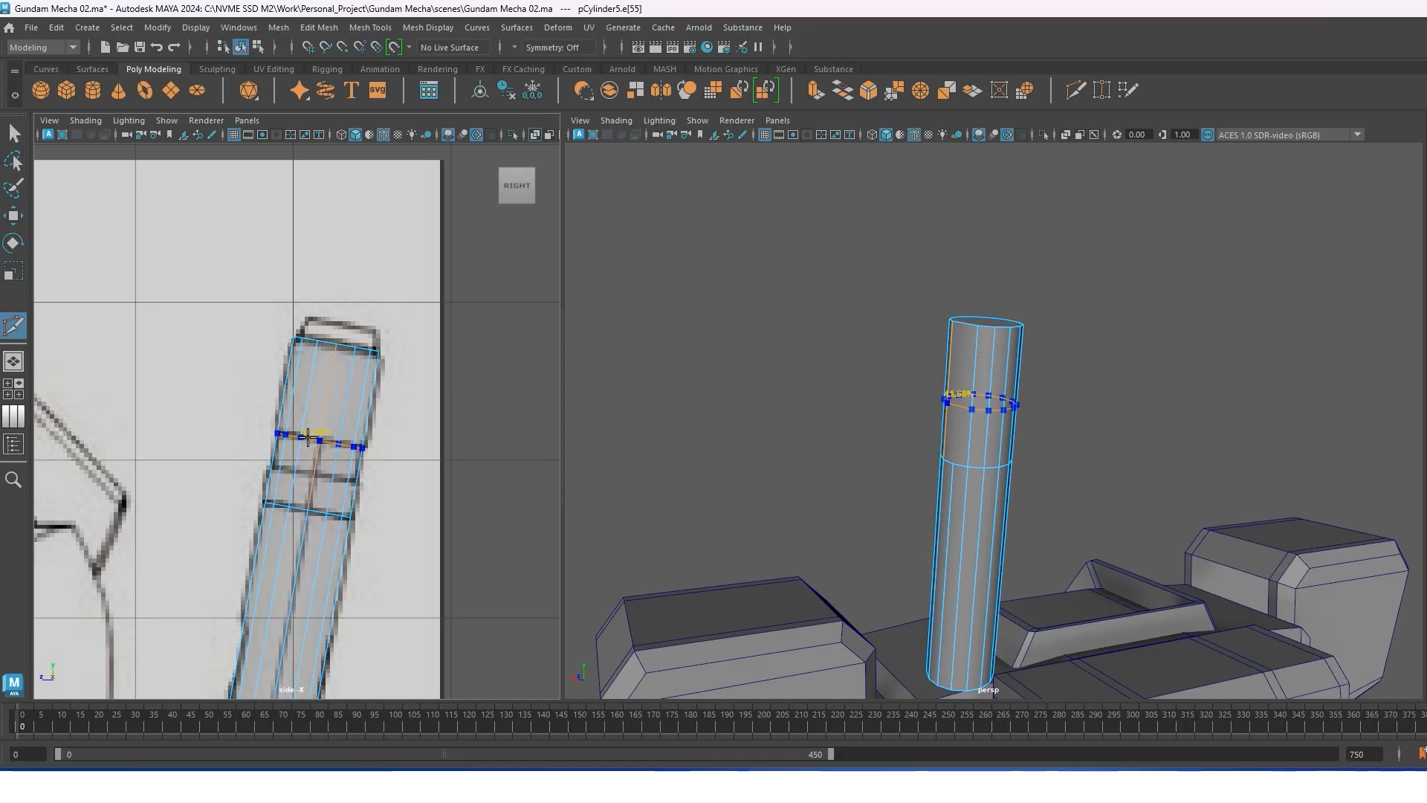
left_click(307, 437)
key("w")
mouse_move(990, 368)
left_mouse_down("alt")
mouse_move(1017, 403)
mouse_move(917, 417)
mouse_move(986, 426)
mouse_move(805, 386)
mouse_move(1100, 377)
mouse_move(966, 394)
mouse_move(940, 383)
mouse_move(1001, 362)
left_mouse_up("alt")
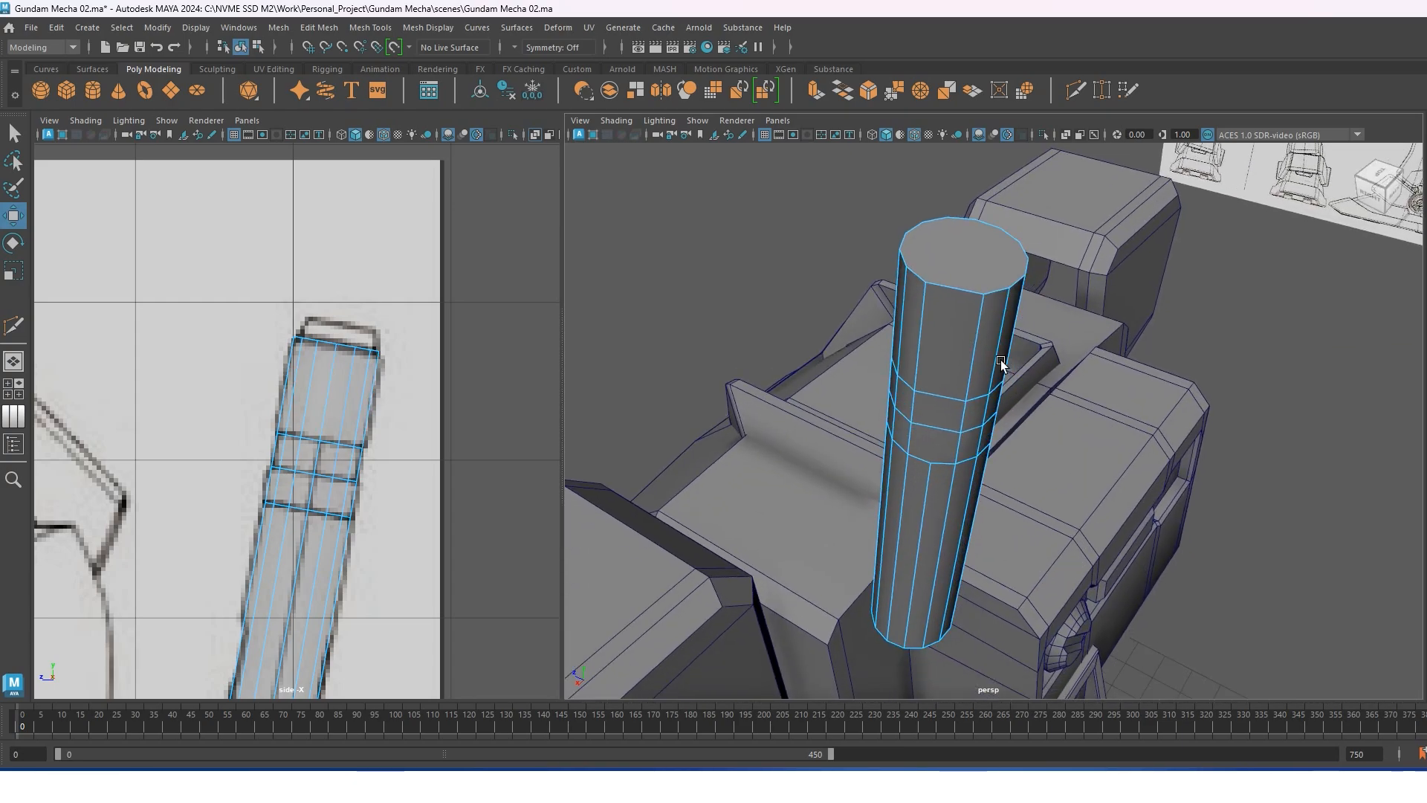
Cut two edge loops around the handle's upper section at the reference's upper and middle band lines.
left_click(957, 311)
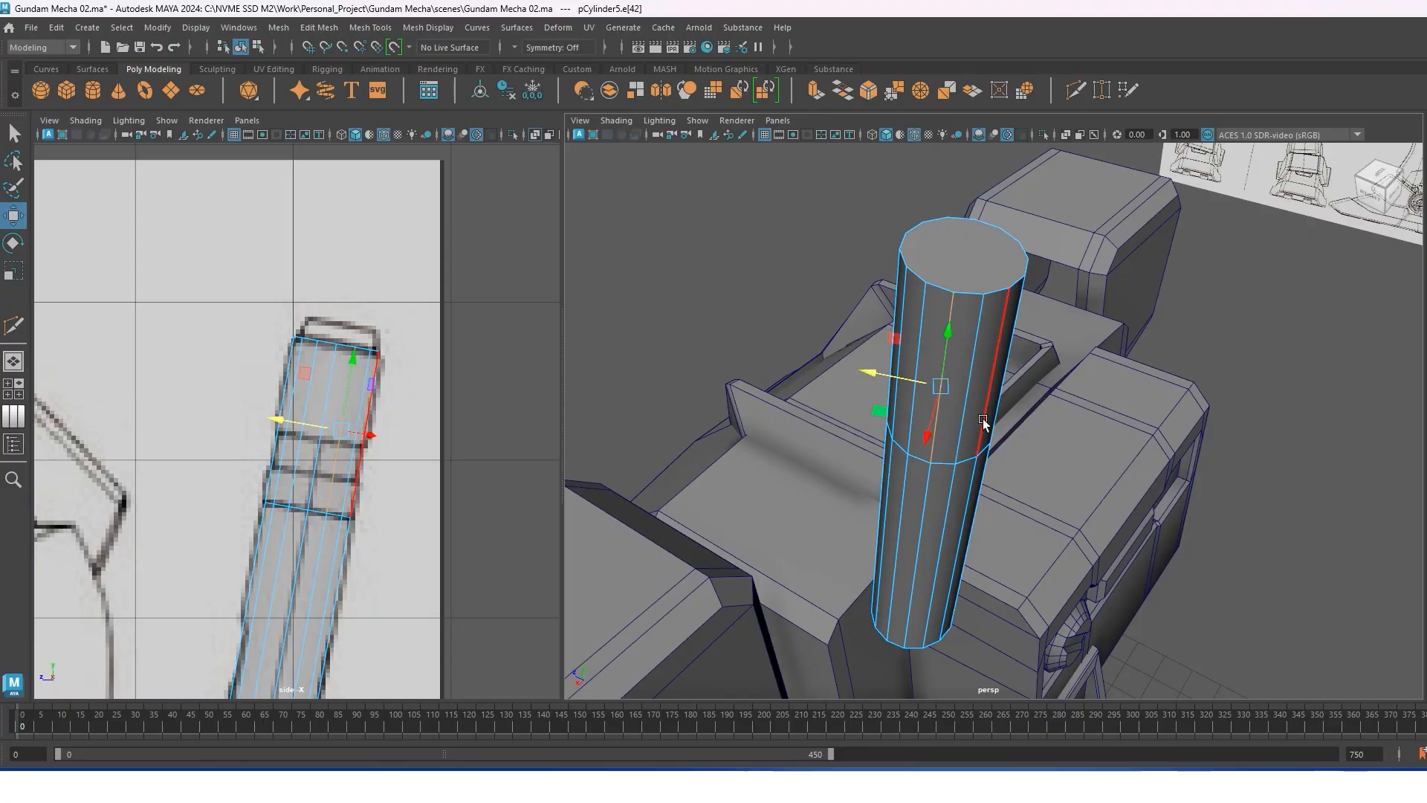
left_click(978, 359)
right_click_drag(973, 333, 892, 334, "shift")
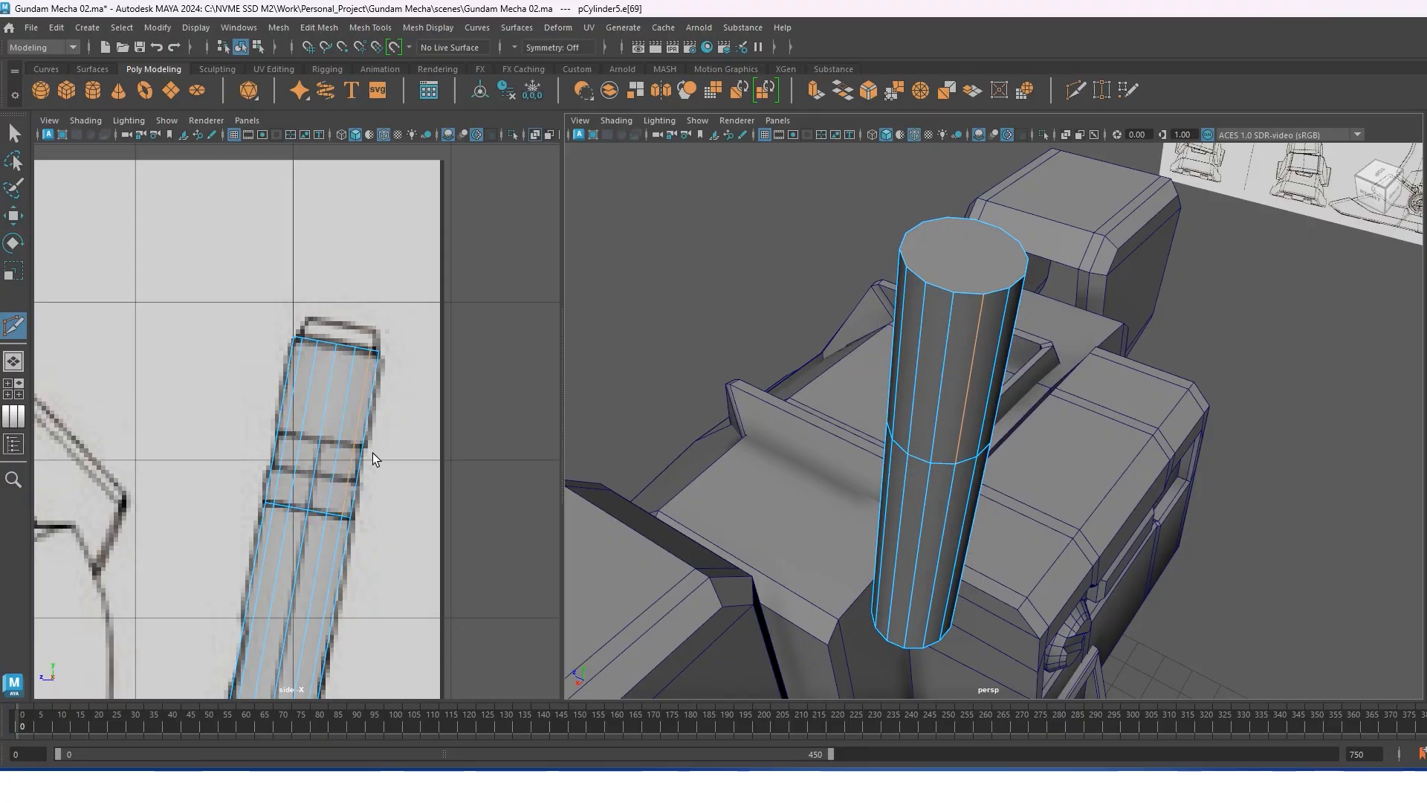
middle_click_drag(372, 453, 361, 446, "alt")
left_click(348, 440, "ctrl")
left_click(342, 471, "ctrl")
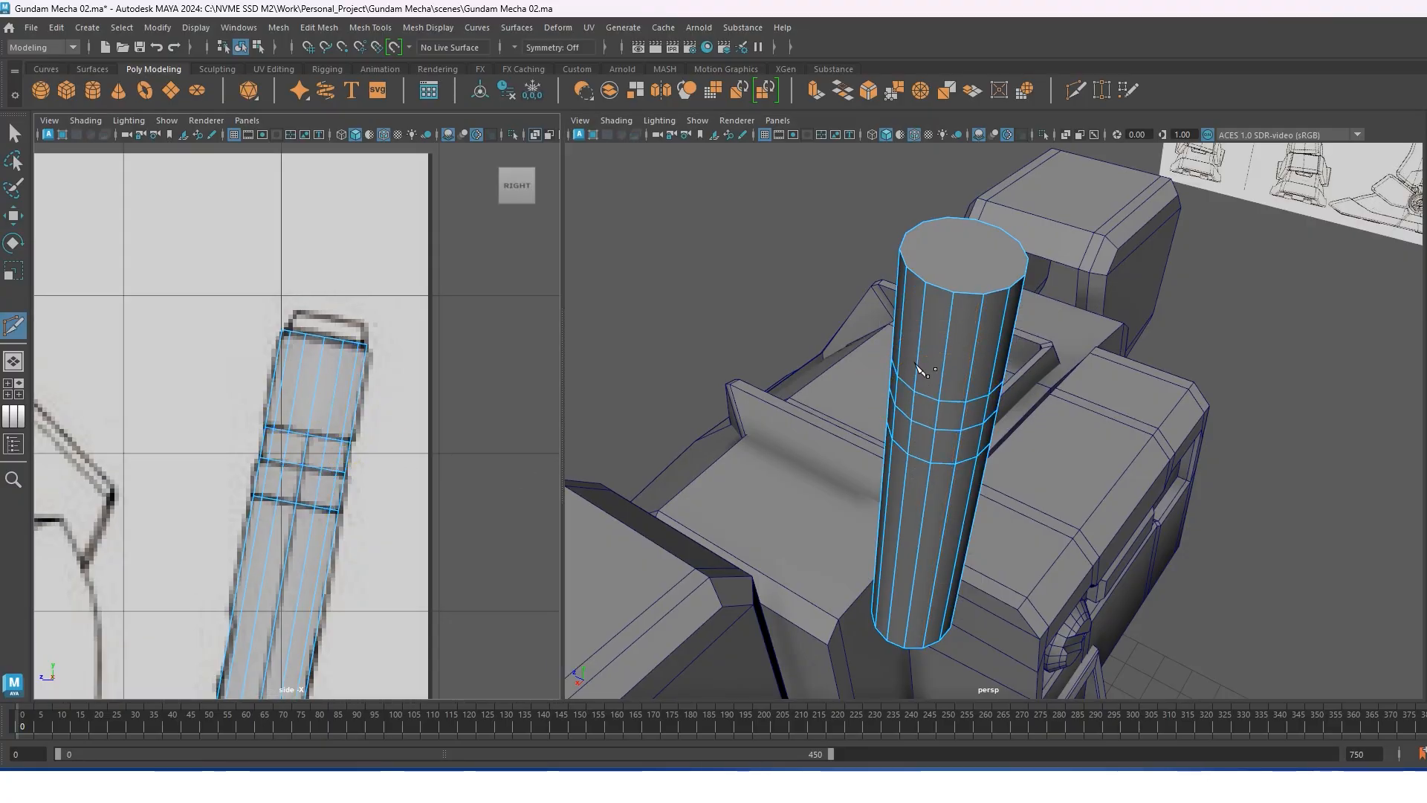
key("w")
Extrude the ring of side faces at the top of the handle outward with a thickness of 0.03.
left_click(938, 341)
right_click_drag(938, 340, 939, 382)
left_click(938, 343)
double_click(963, 325, "shift")
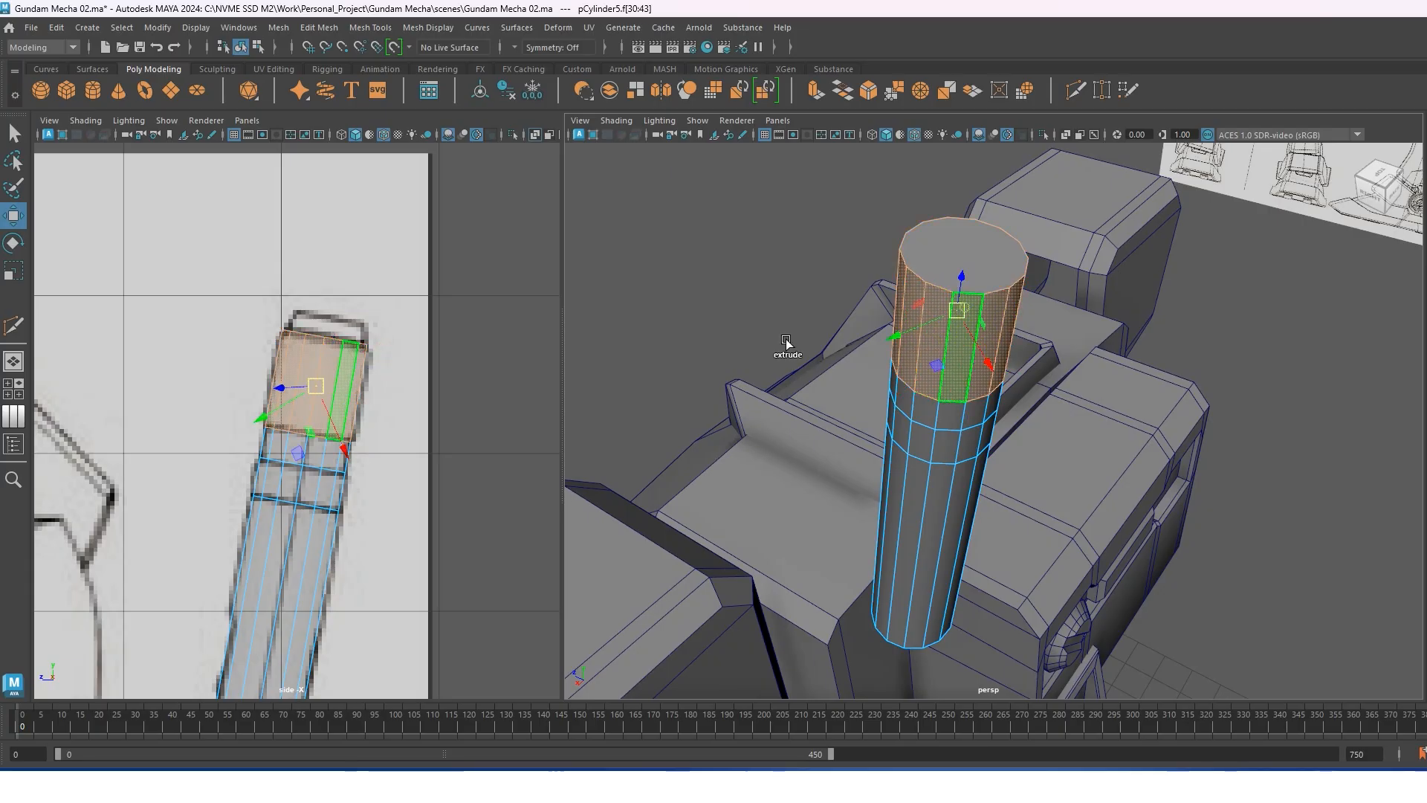
middle_click_drag(225, 481, 220, 448, "alt")
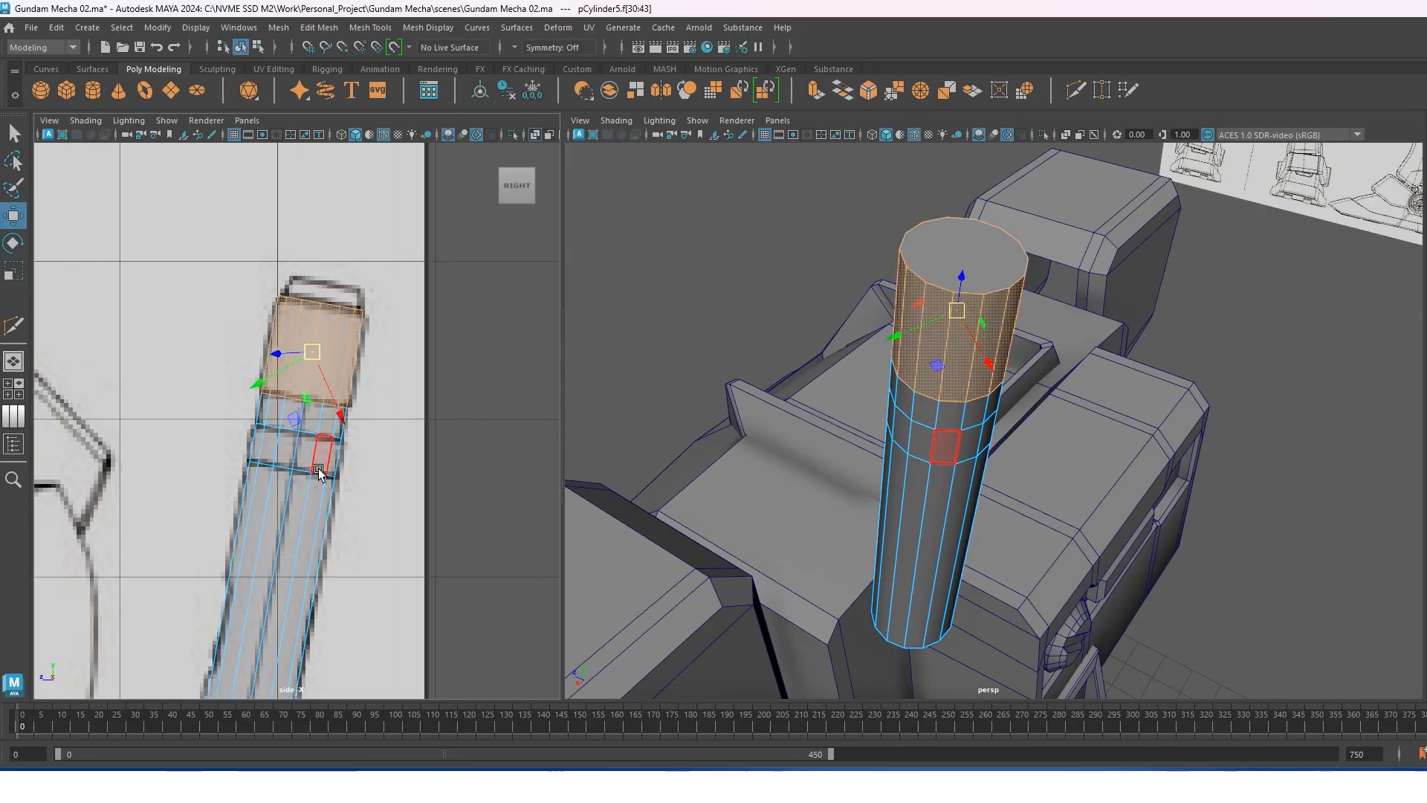
right_click(993, 258, "shift")
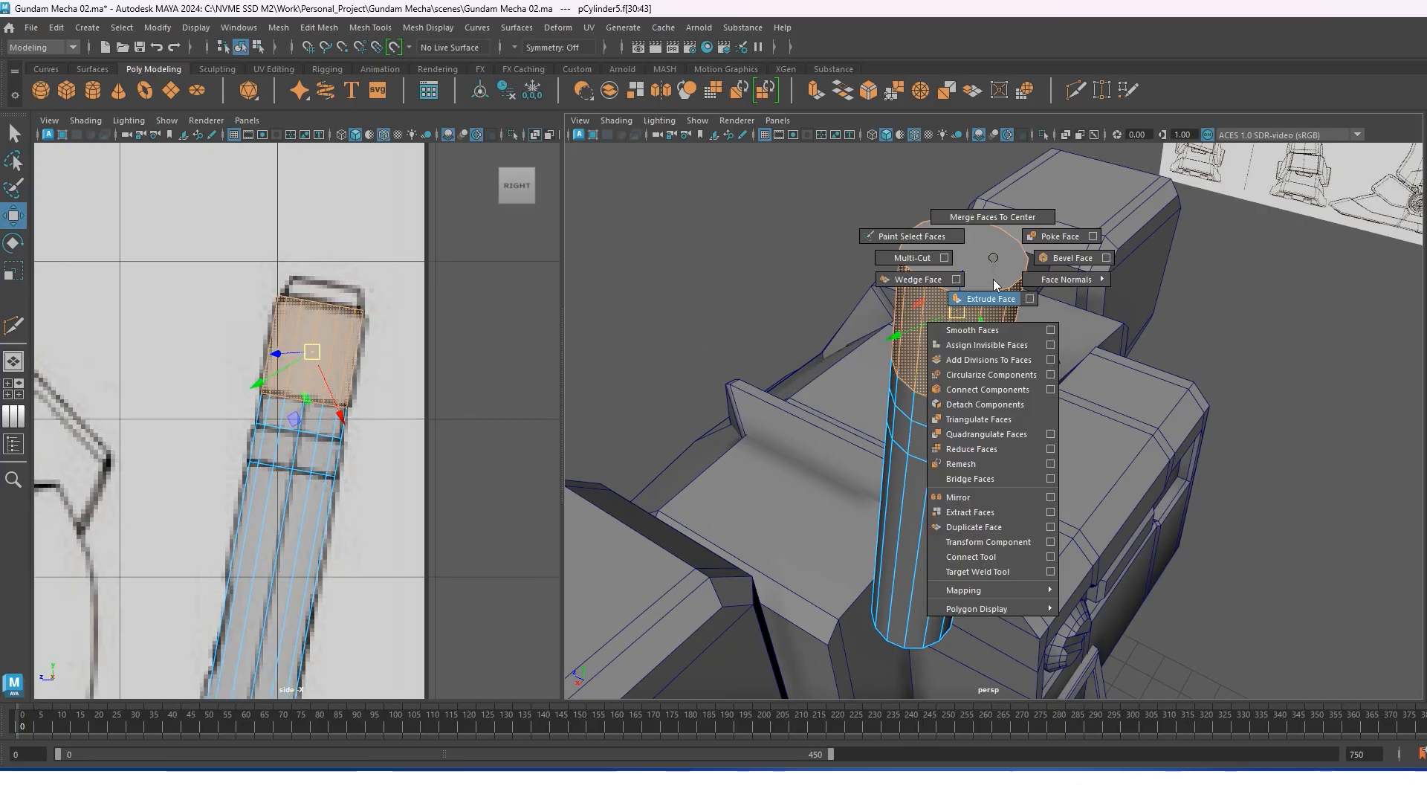
right_click_drag(993, 279, 995, 298, "shift")
left_click_drag(362, 507, 359, 507)
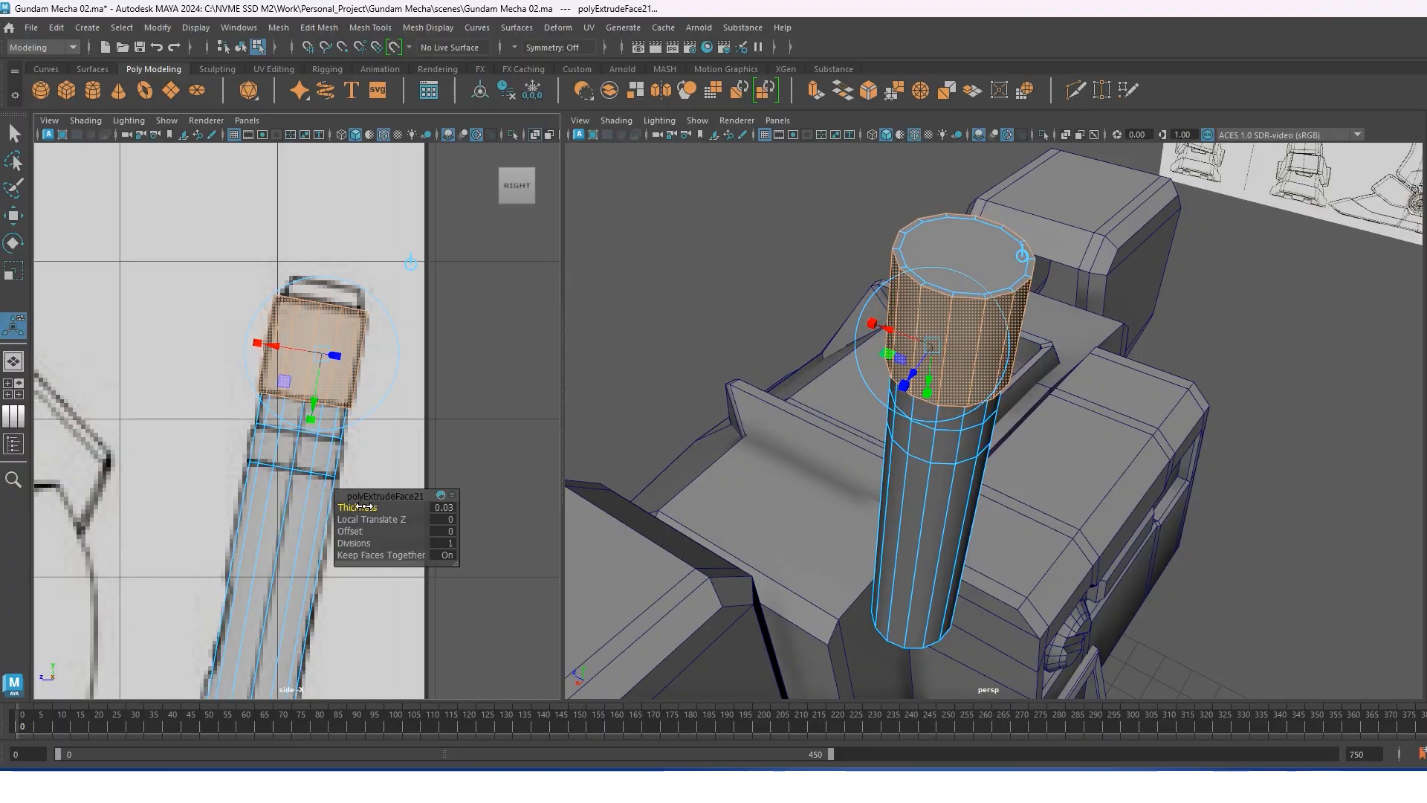
left_click_drag(829, 340, 886, 325, "alt")
key("w")
left_click_drag(944, 371, 976, 331, "alt")
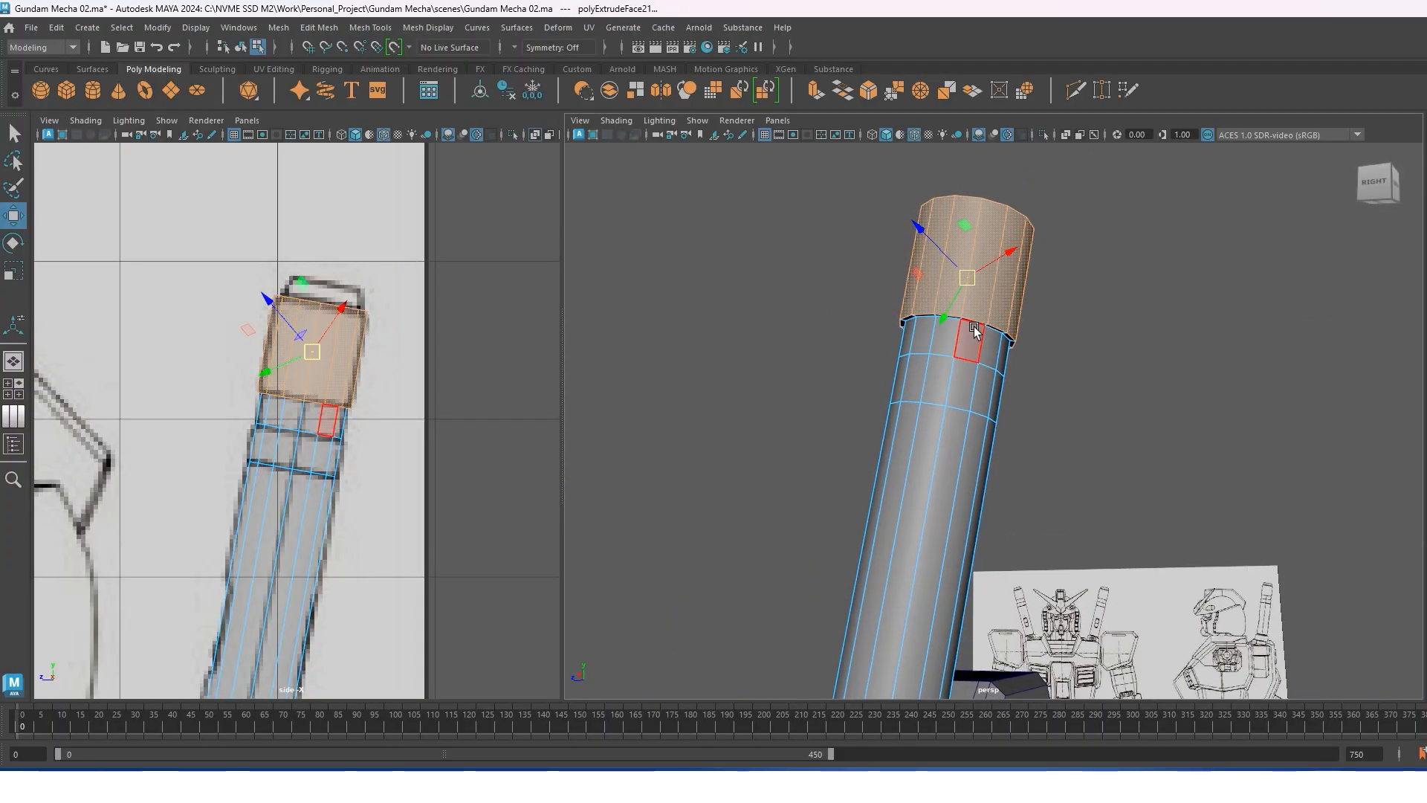
right_click_drag(975, 336, 971, 325)
left_click(971, 326)
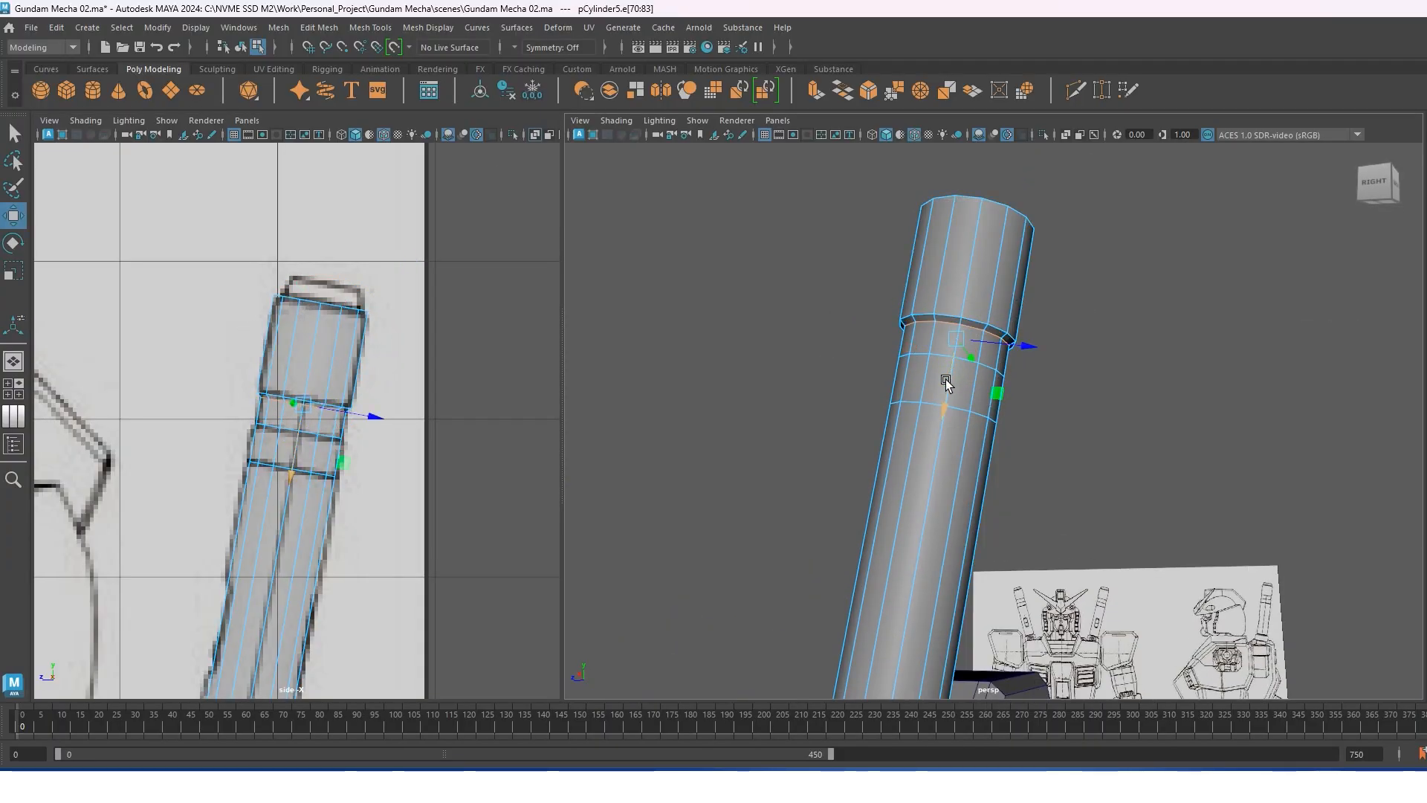
right_click_drag(921, 342, 921, 382)
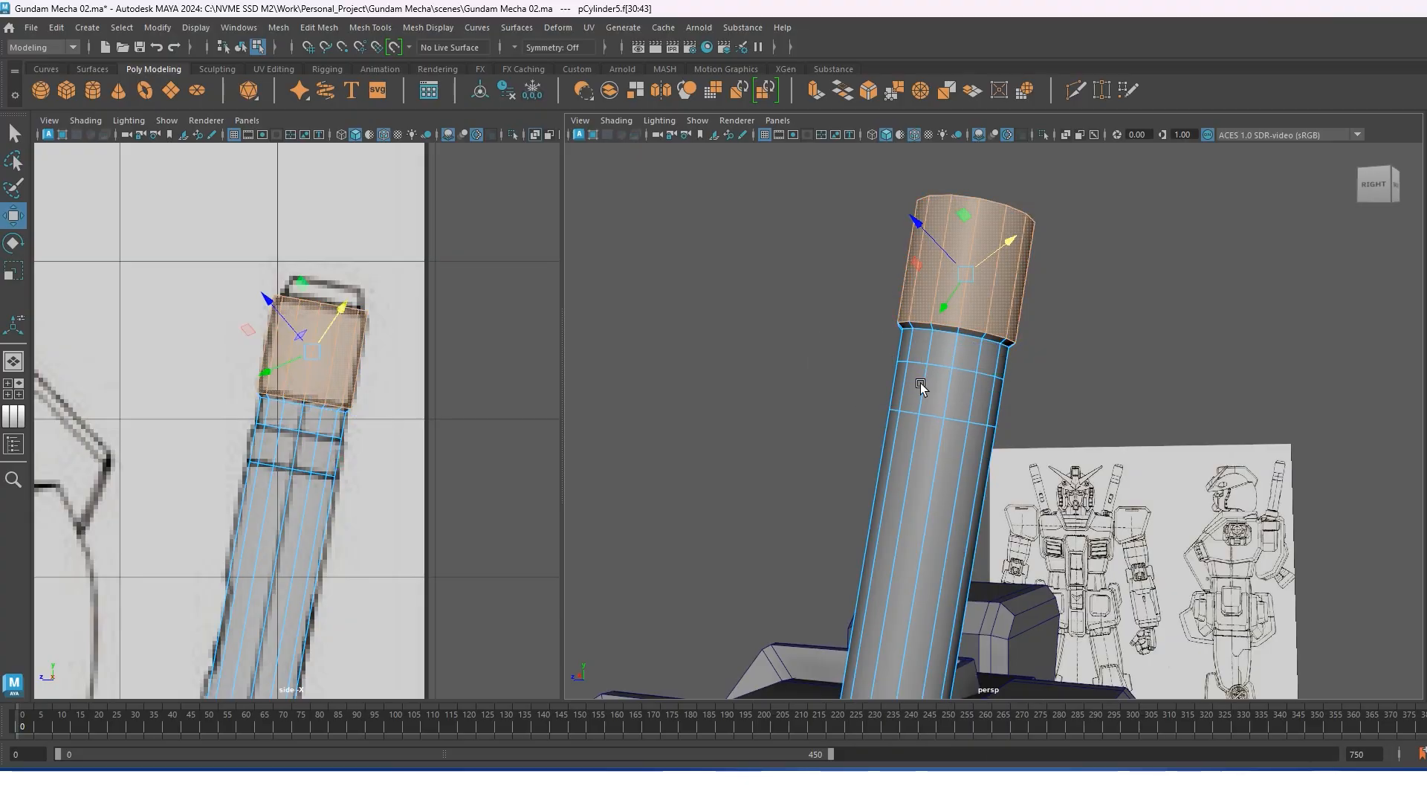
Extrude the long lower grip's ring of side faces outward with a thickness of 0.02.
scroll(921, 383, "up", 2)
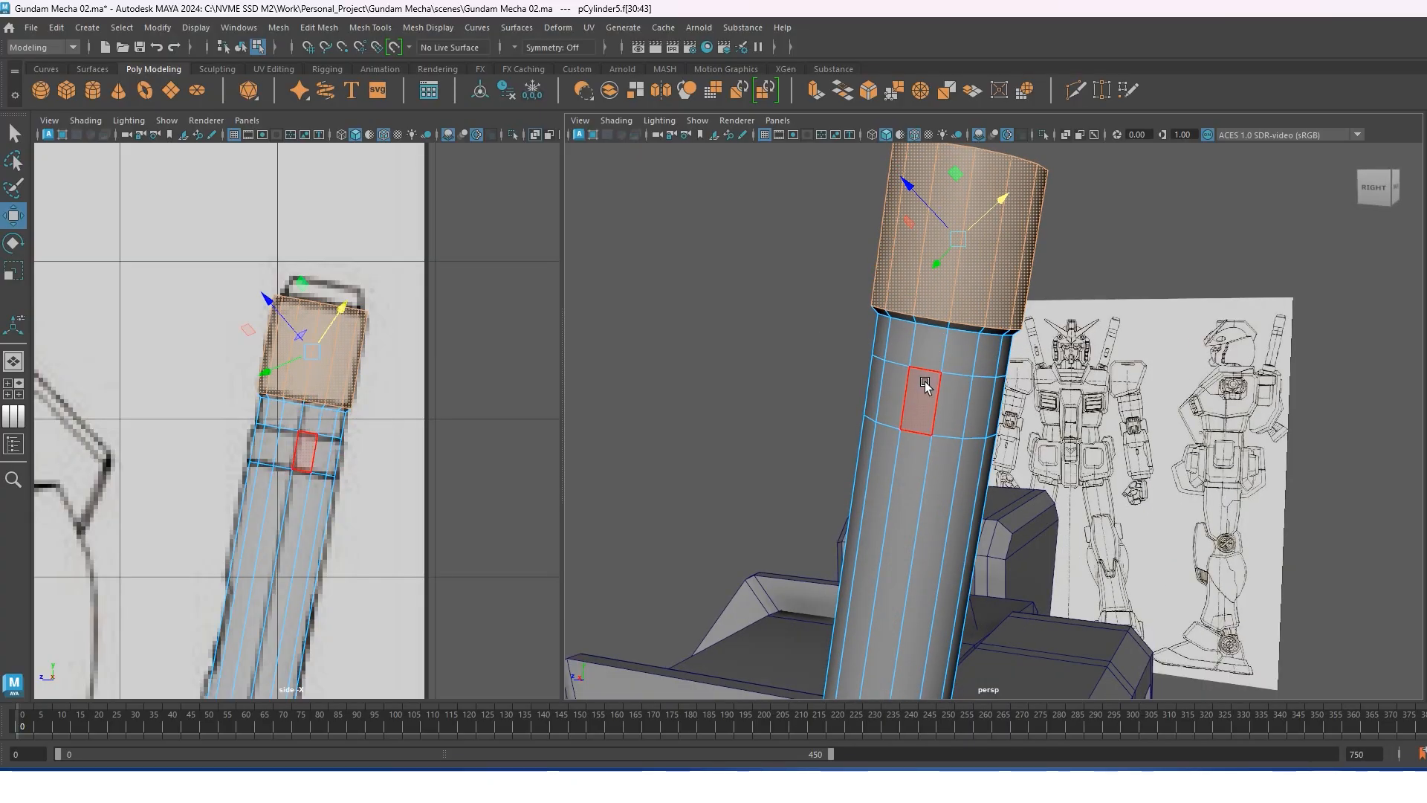
double_click(915, 478)
left_click_drag(914, 479, 900, 473, "alt")
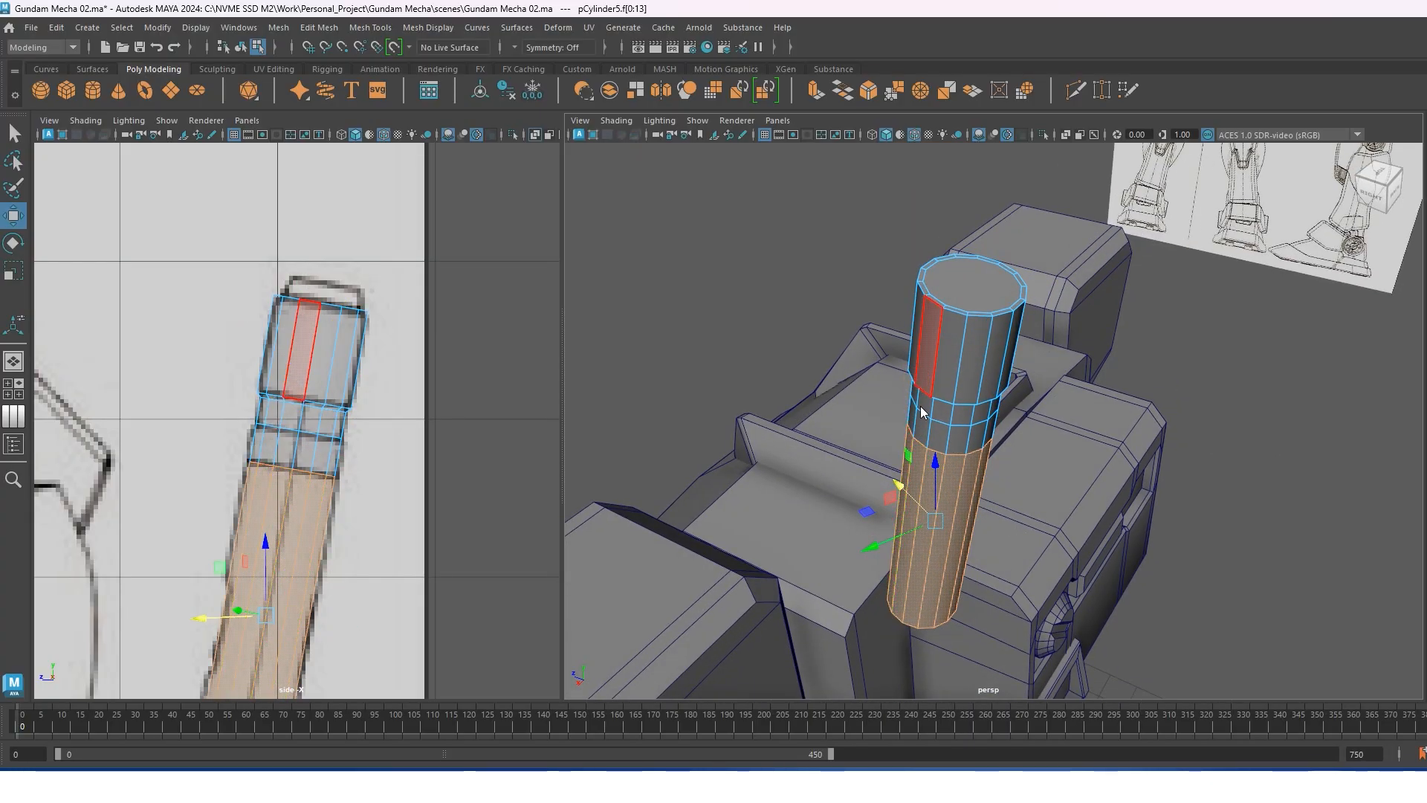
key("ctrl+e")
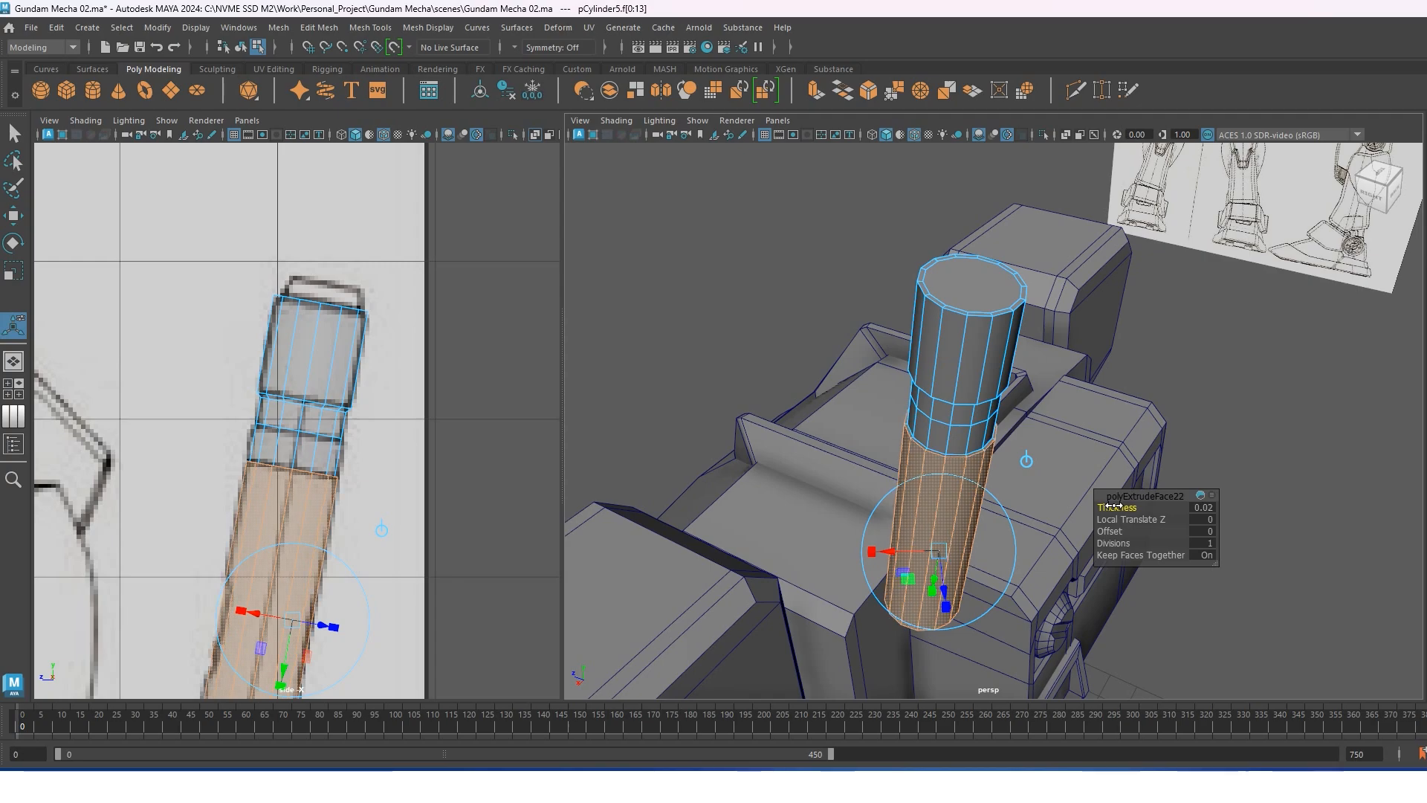
key("w")
scroll(968, 330, "up", 3)
Extrude the narrow ring of faces directly below the handle's top section inward with a thickness of -0.01.
right_click_drag(949, 334, 956, 247)
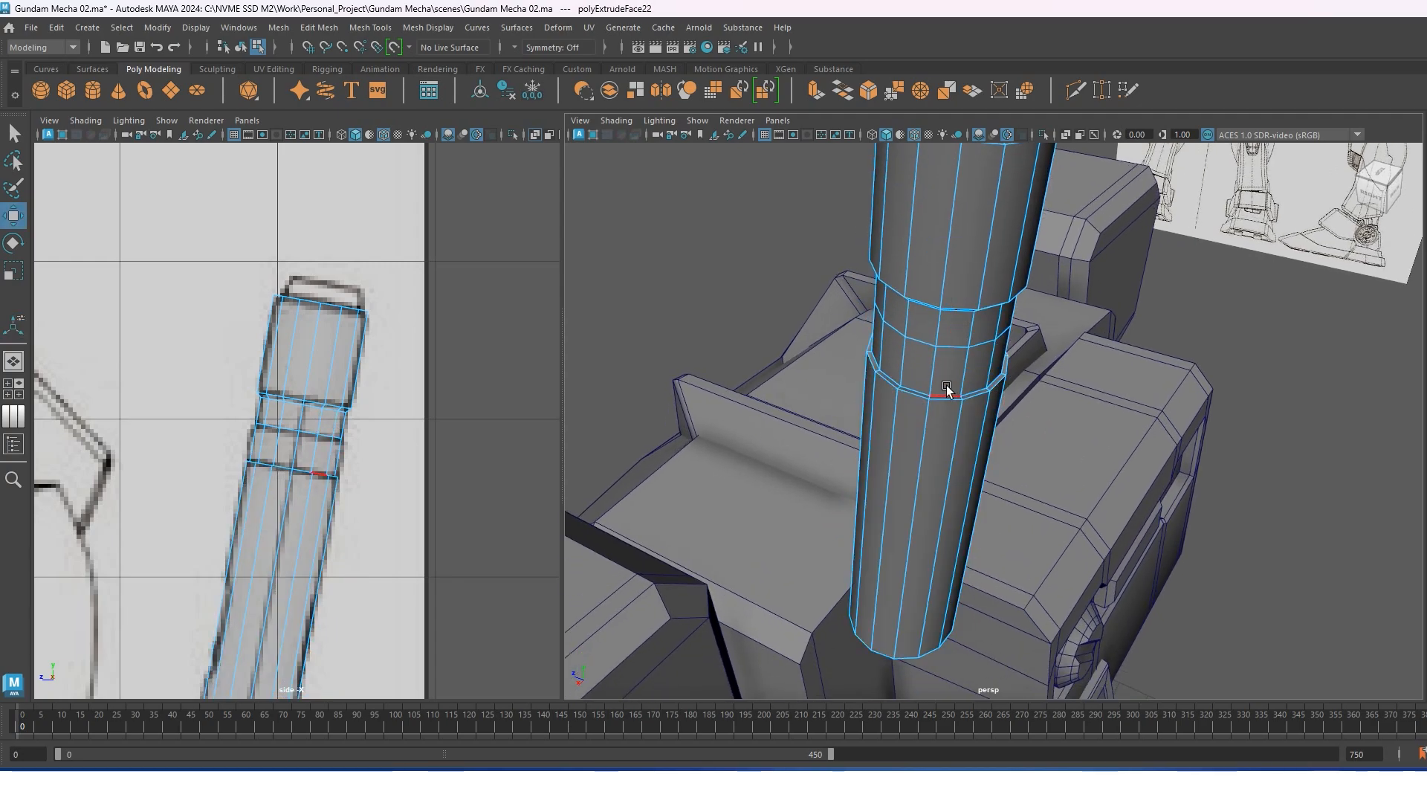
mouse_move(957, 324)
left_mouse_down("alt")
mouse_move(965, 313)
mouse_move(943, 328)
mouse_move(945, 301)
mouse_move(948, 332)
left_mouse_up("alt")
double_click(933, 297)
right_click_drag(958, 273, 961, 305)
left_click(961, 301)
double_click(902, 265, "shift")
right_click_drag(901, 264, 901, 304, "shift")
left_click_drag(1120, 507, 1115, 506)
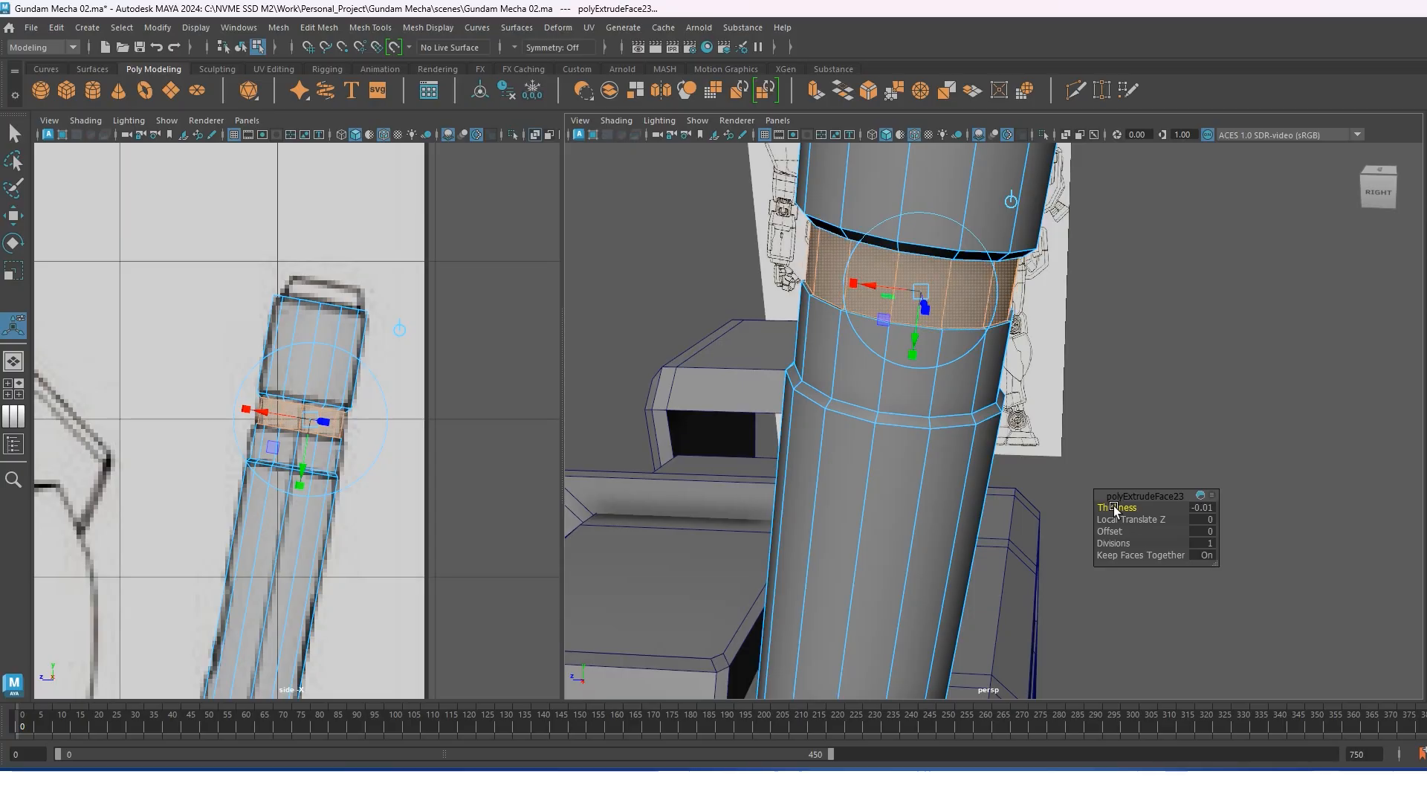
key("w")
Delete the extra edge loop under the rim of the handle's top section and save the scene.
right_click_drag(858, 294, 860, 251)
double_click(864, 329)
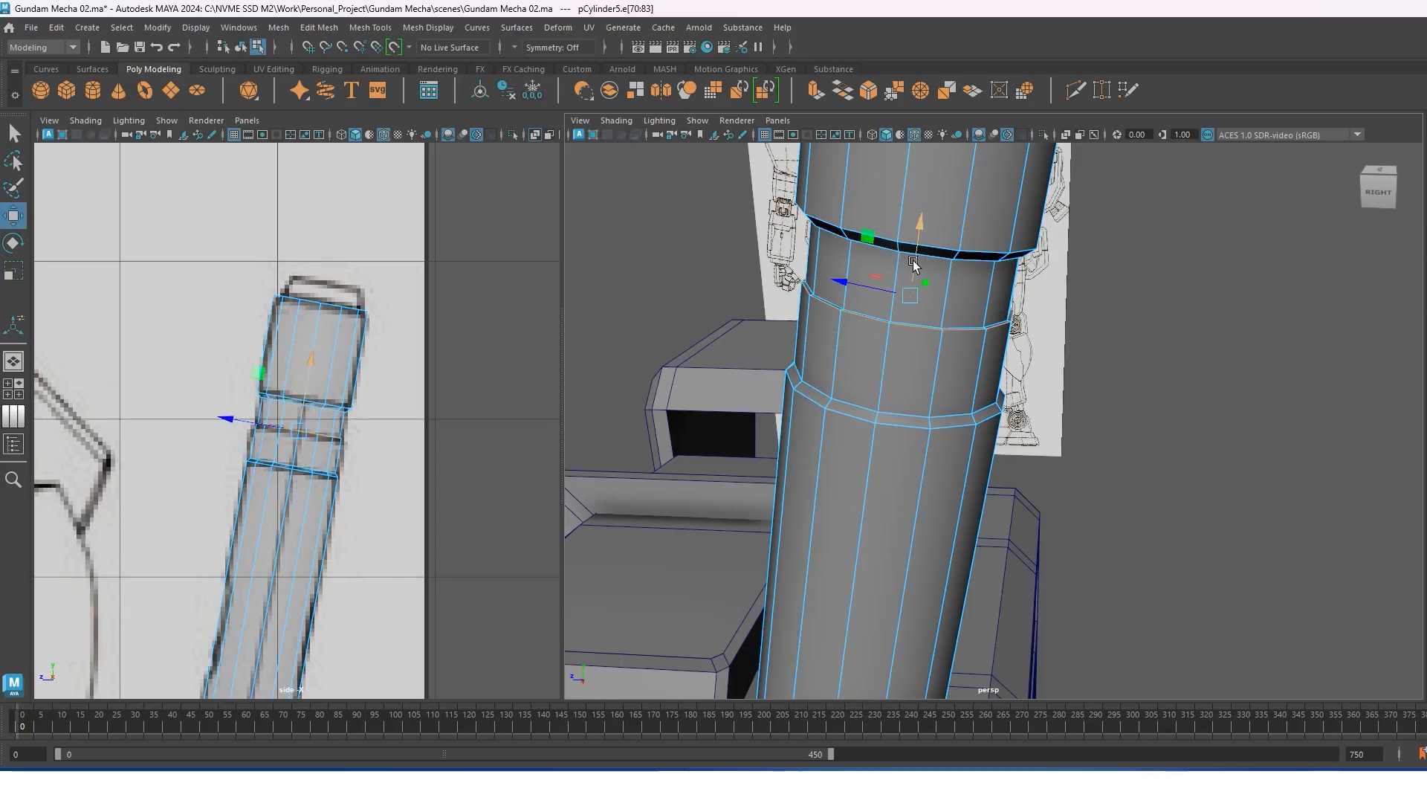
left_click_drag(913, 261, 991, 278, "alt")
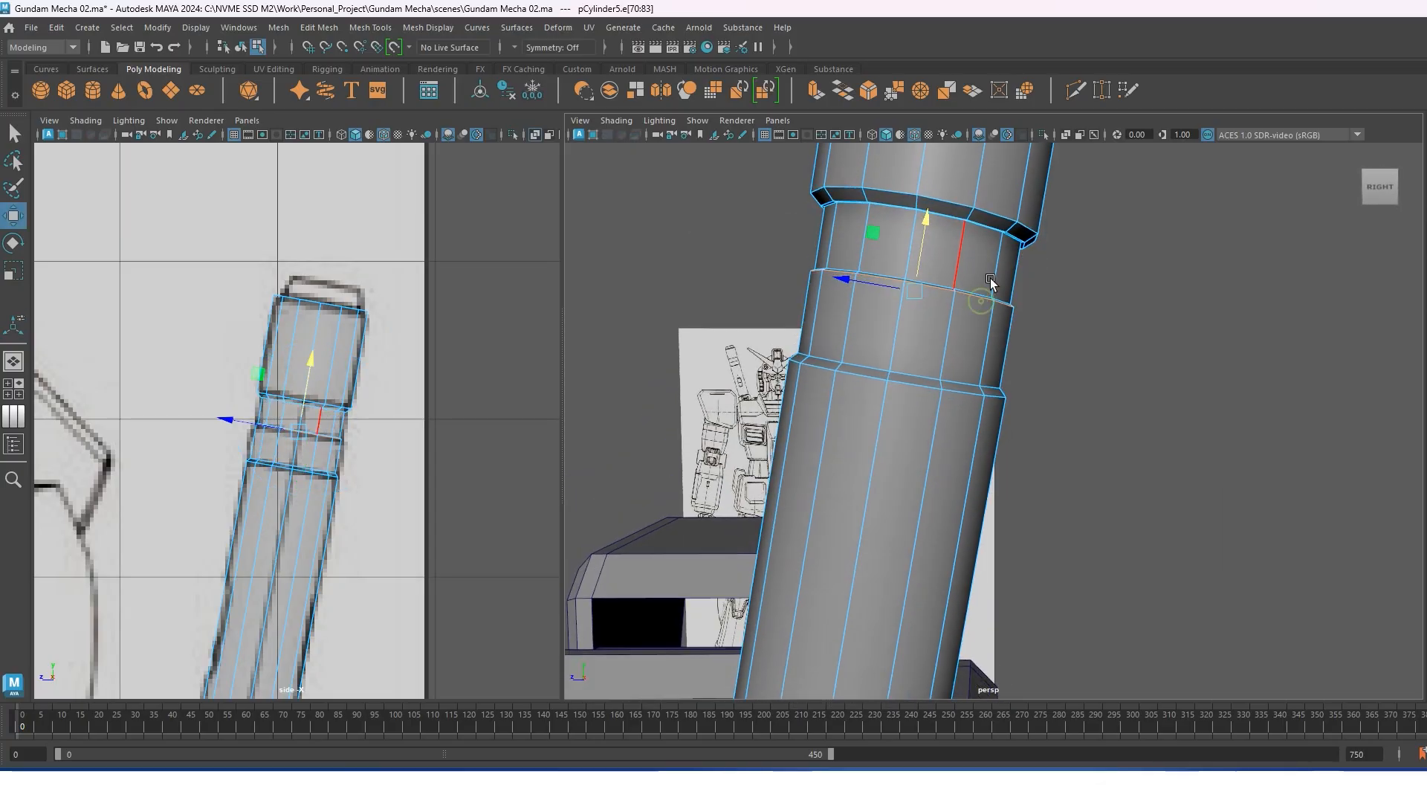
double_click(951, 212)
key("ctrl+Delete")
key("ctrl+s")
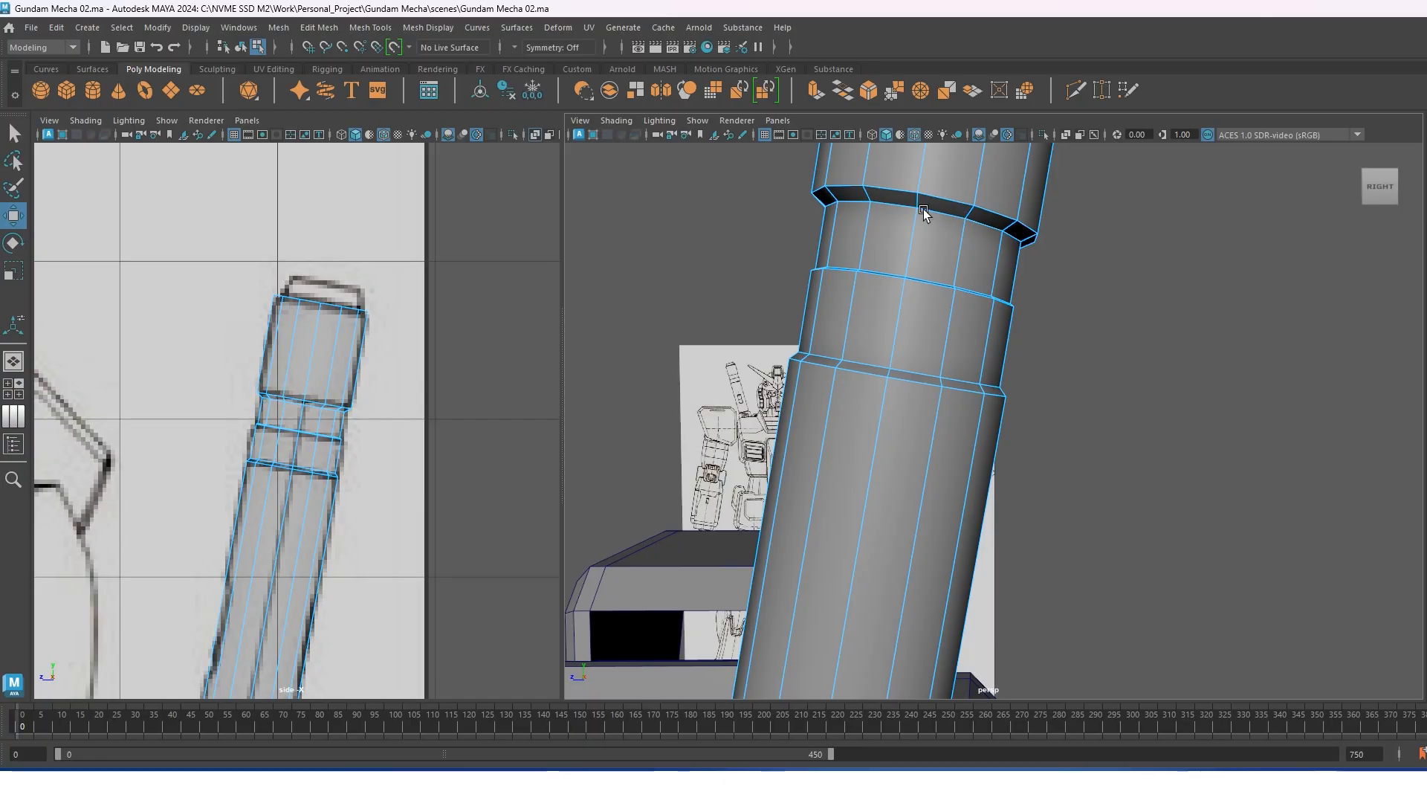
Raise the handle's top cap face to the tip in the side reference and scale it inward to taper the cap.
left_click_drag(943, 217, 1011, 317, "alt")
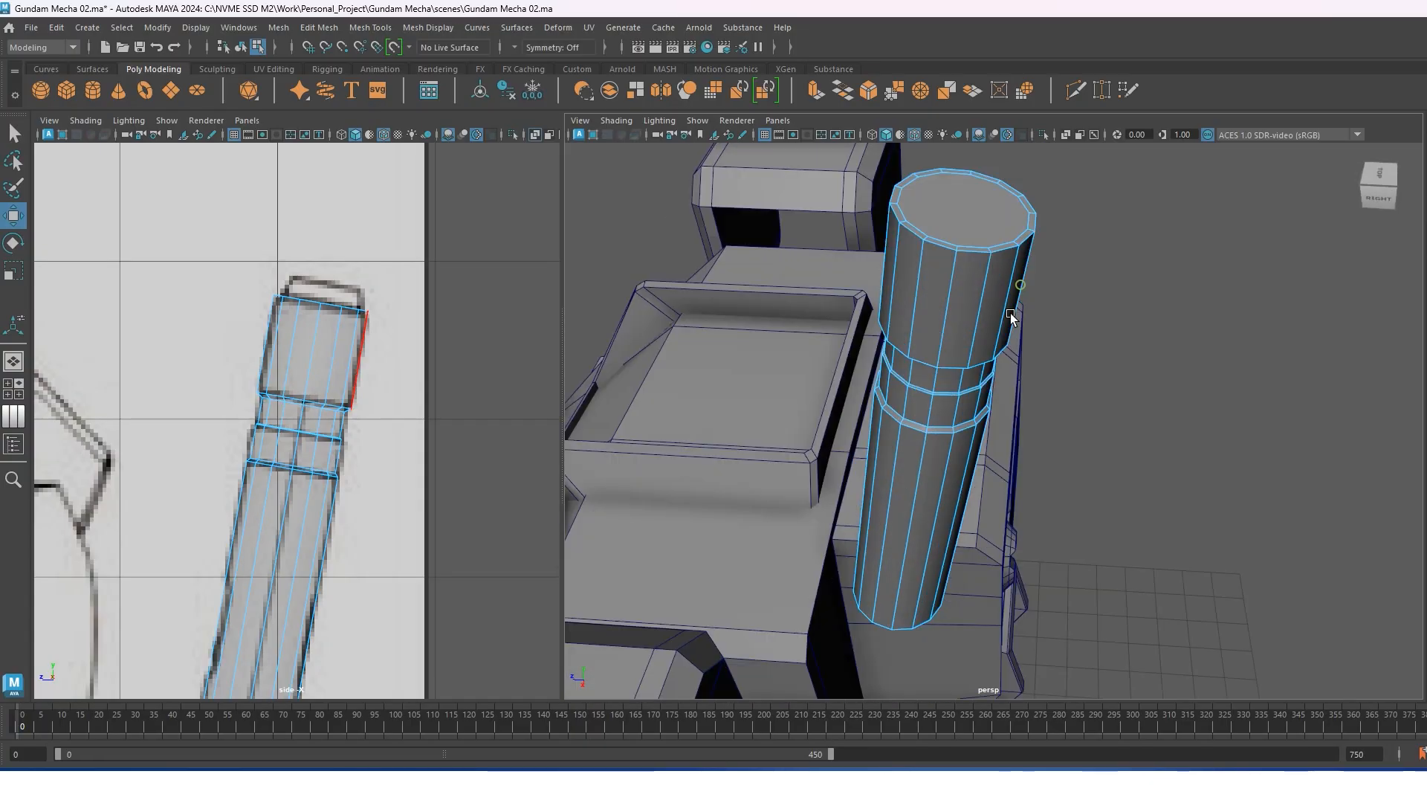
right_click_drag(967, 266, 969, 286)
left_click(973, 228)
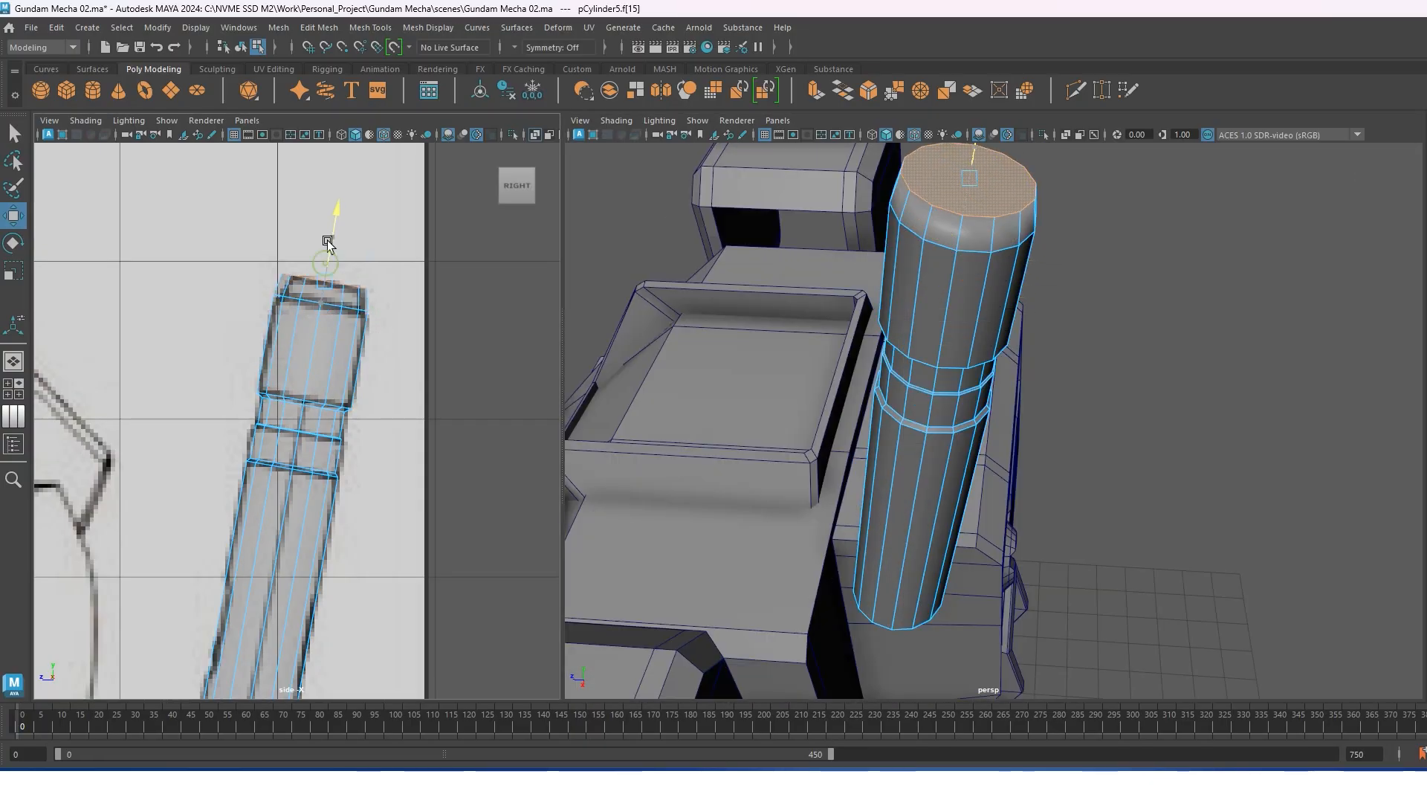
key("r")
left_click_drag(326, 281, 317, 285)
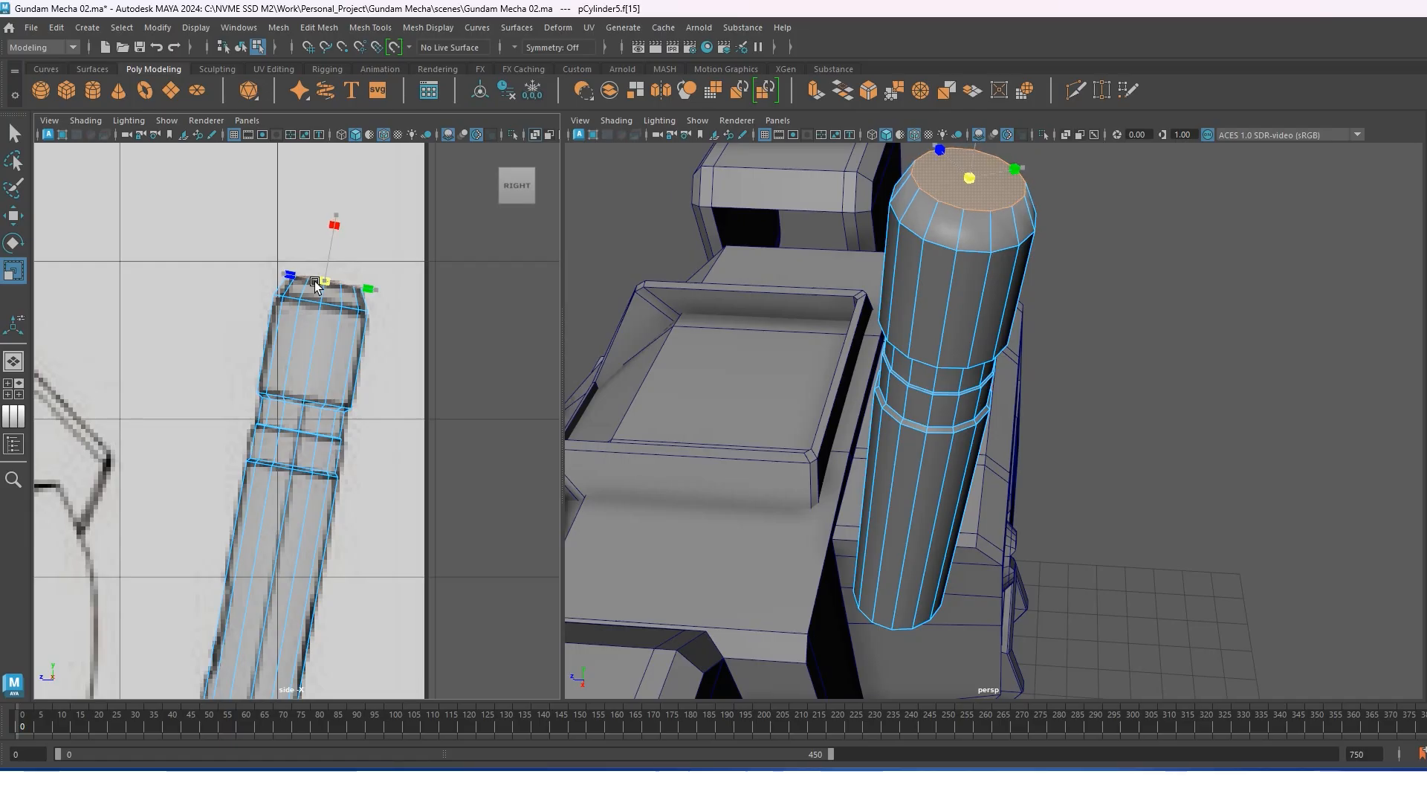
Inset the handle's top cap face by extruding it and scaling the new face inward toward the cap's centre.
key("w")
right_click_drag(930, 214, 930, 191)
double_click(944, 246)
right_click_drag(959, 260, 1049, 286, "shift")
right_click_drag(1004, 199, 1005, 219)
left_click(1003, 200)
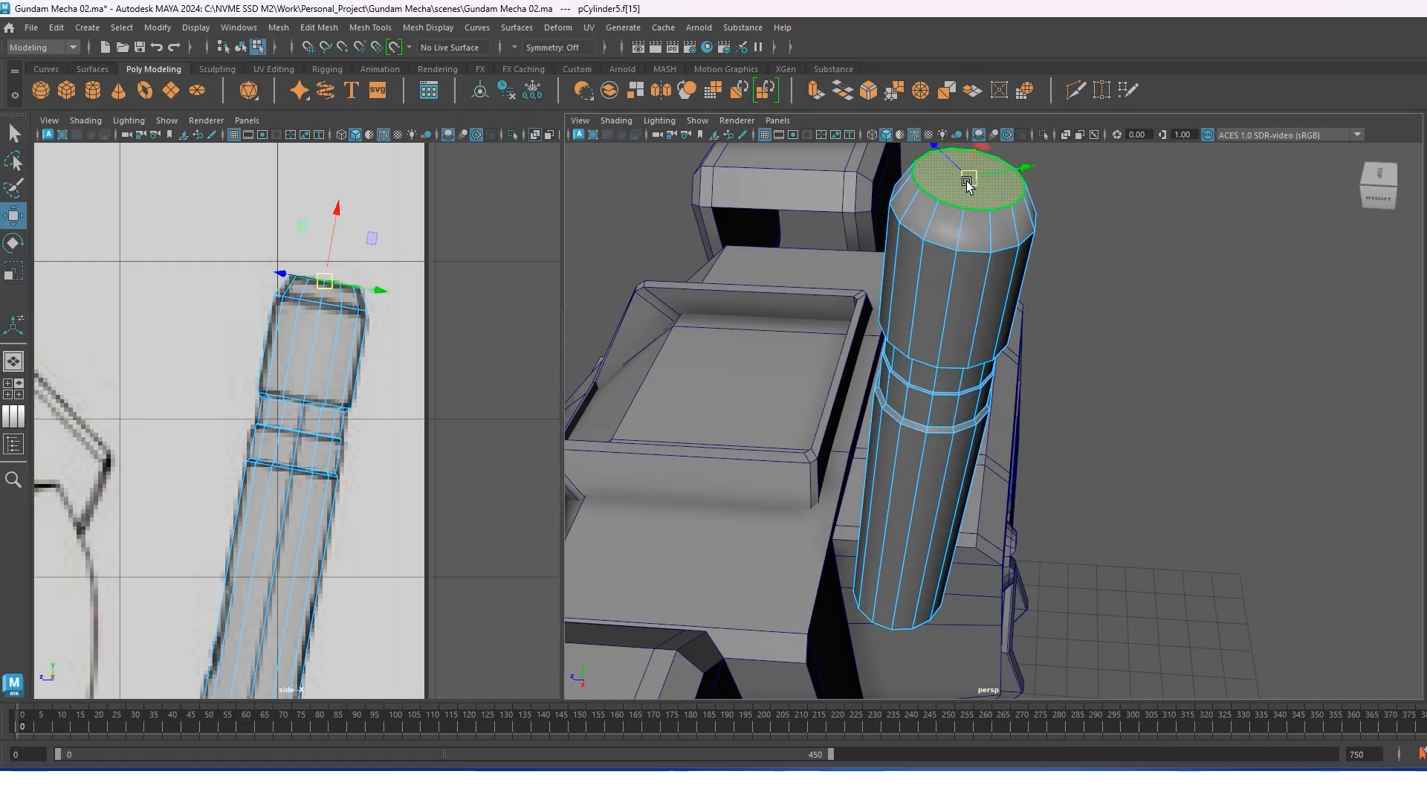
key("r")
left_click_drag(970, 181, 961, 194, "shift")
right_click_drag(977, 204, 1026, 181, "shift")
key("w")
left_click(1081, 195)
Extrude the handle's bottom cap face downward to the lower edge of the base collar in the side reference.
left_click_drag(999, 476, 988, 385, "alt")
middle_click_drag(988, 385, 1003, 249, "alt")
scroll(364, 555, "down", 7)
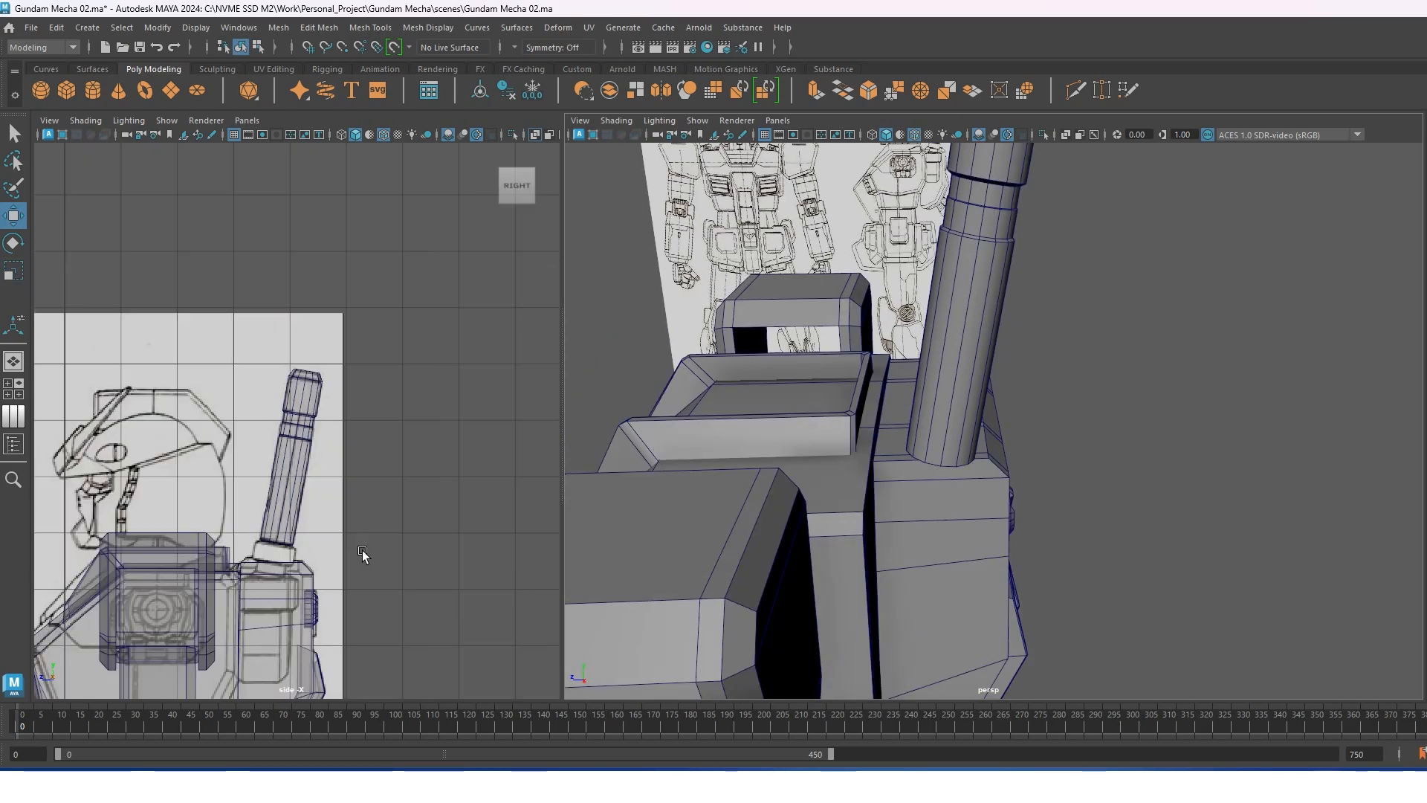
middle_click_drag(363, 555, 375, 431, "alt")
scroll(310, 424, "up", 5)
scroll(310, 424, "up", 2)
left_click(974, 394)
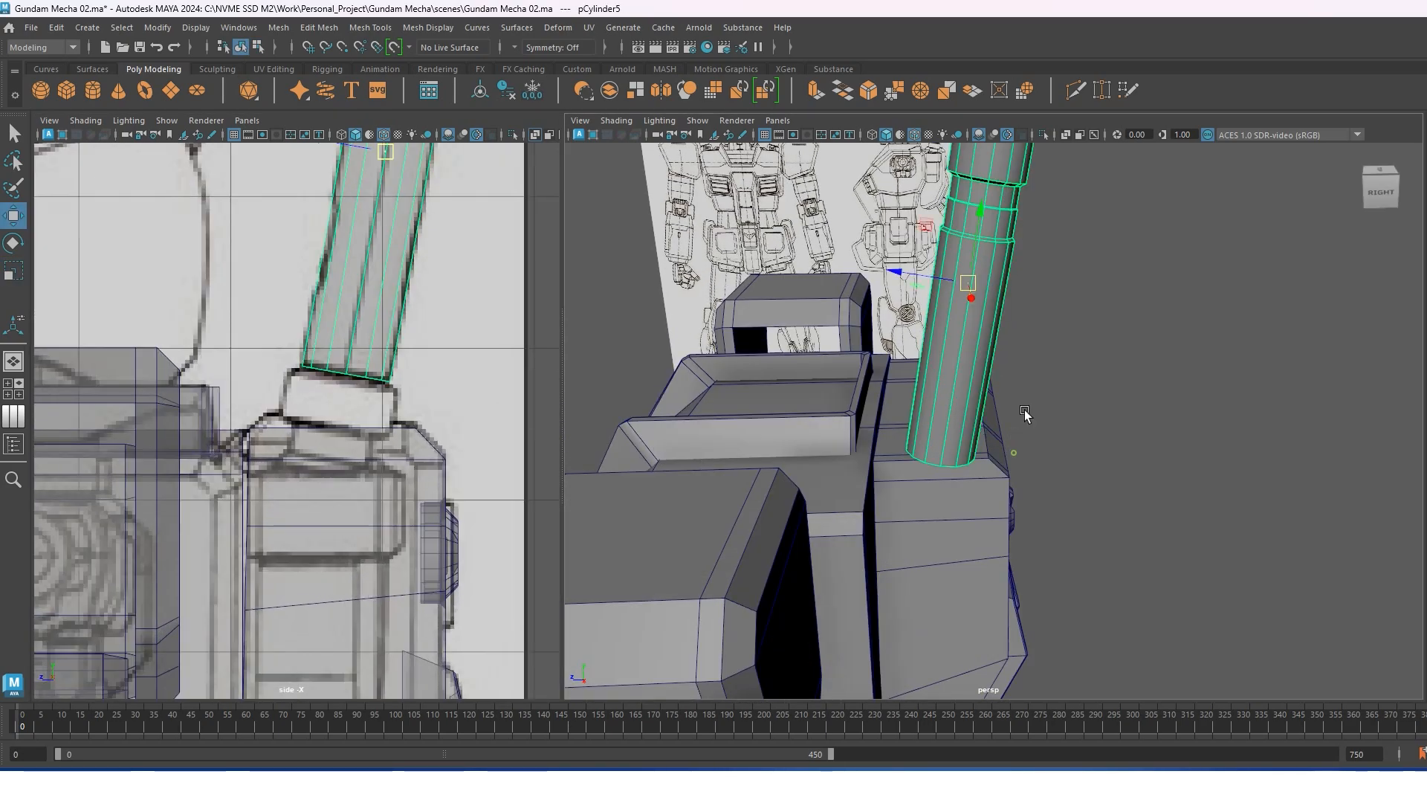
key("f")
left_click(935, 488)
scroll(938, 490, "up", 5)
middle_click_drag(964, 486, 1022, 394, "alt")
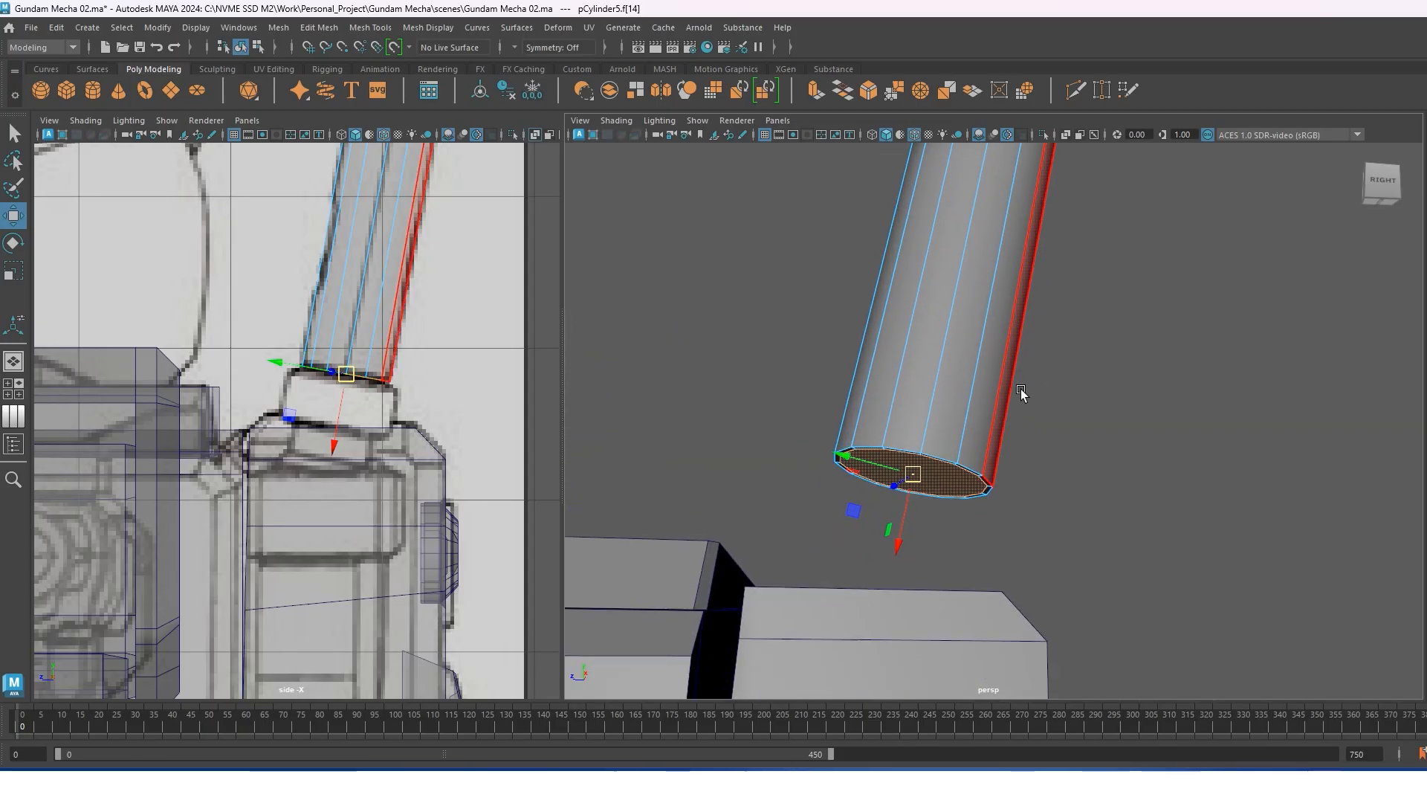
left_click_drag(1023, 394, 1019, 372, "alt")
right_click_drag(921, 434, 975, 372, "ctrl")
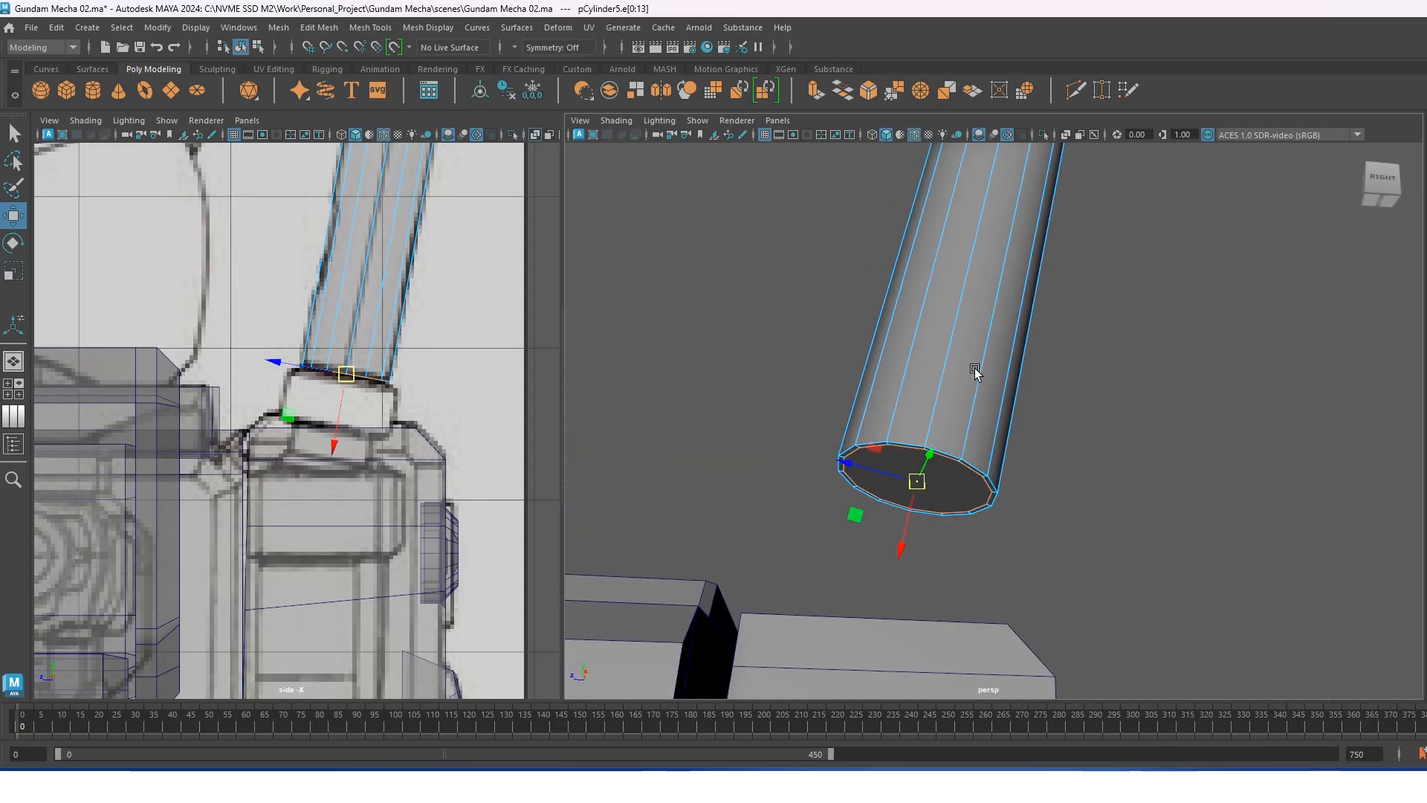
key("ctrl+z")
right_click_drag(957, 342, 956, 382)
left_click(920, 473)
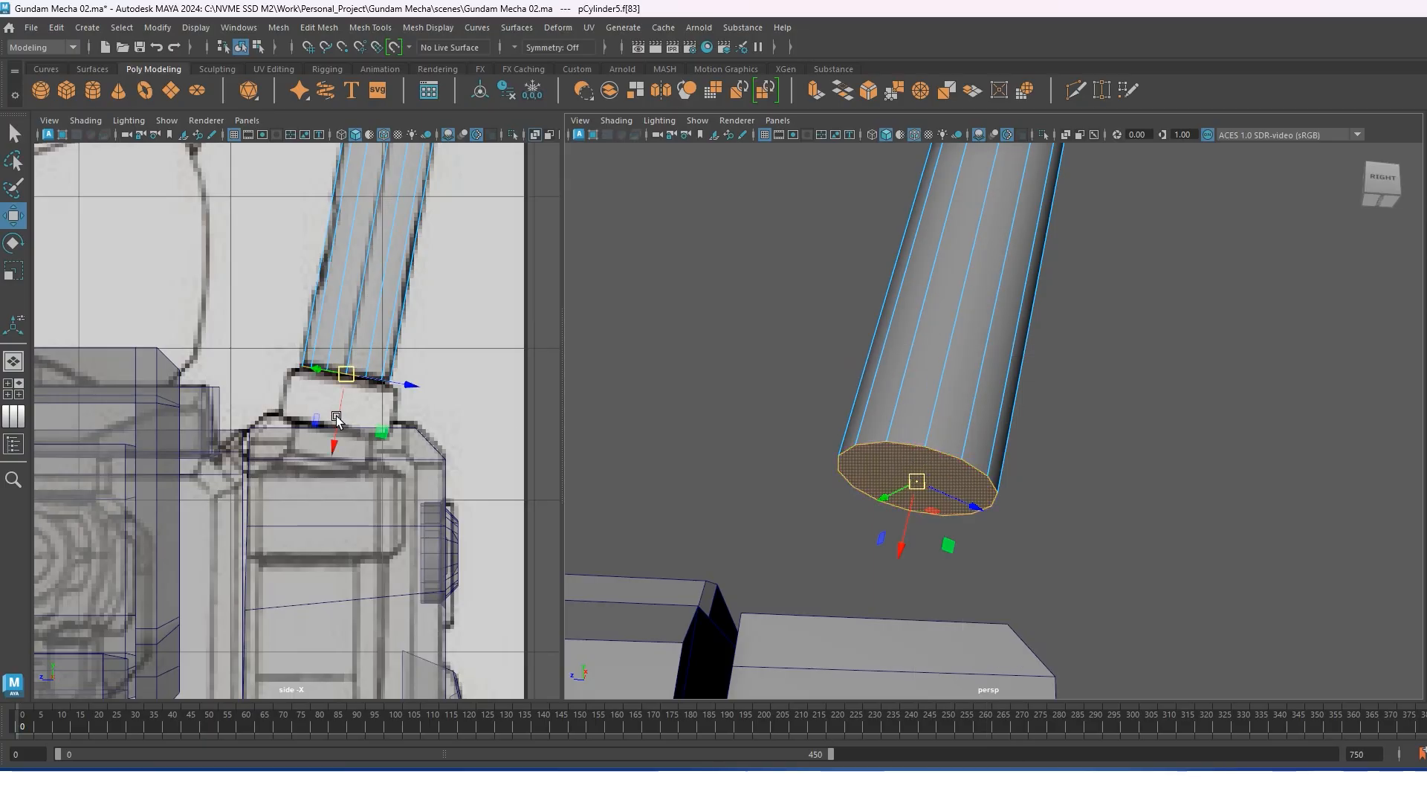
key("ctrl+e")
left_click_drag(336, 420, 330, 473)
key("ctrl+z")
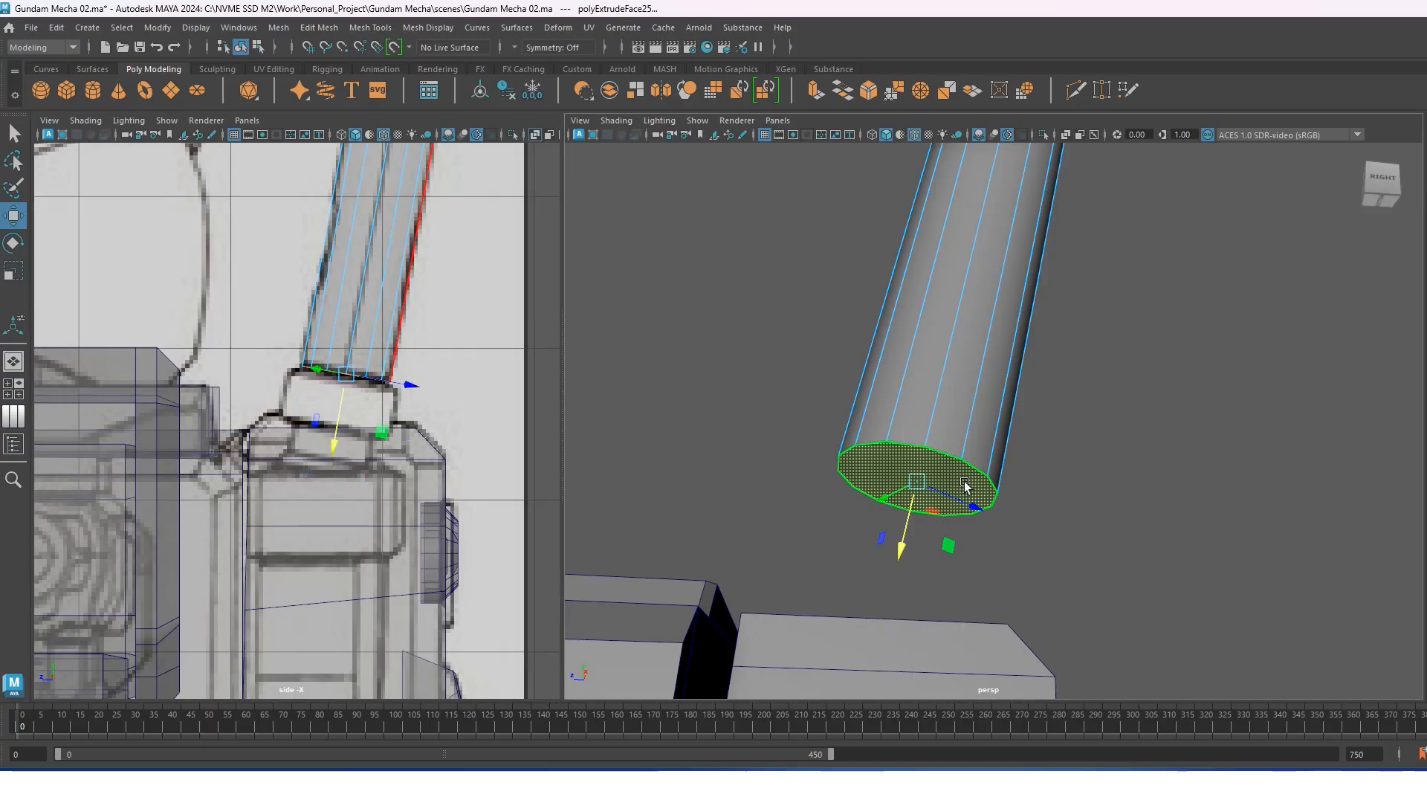
right_click_drag(987, 343, 990, 382, "shift")
left_click_drag(910, 521, 908, 615)
key("w")
Extrude the ring of side faces on the handle's bottom band outward to form the collar, and save the scene.
left_click(937, 511)
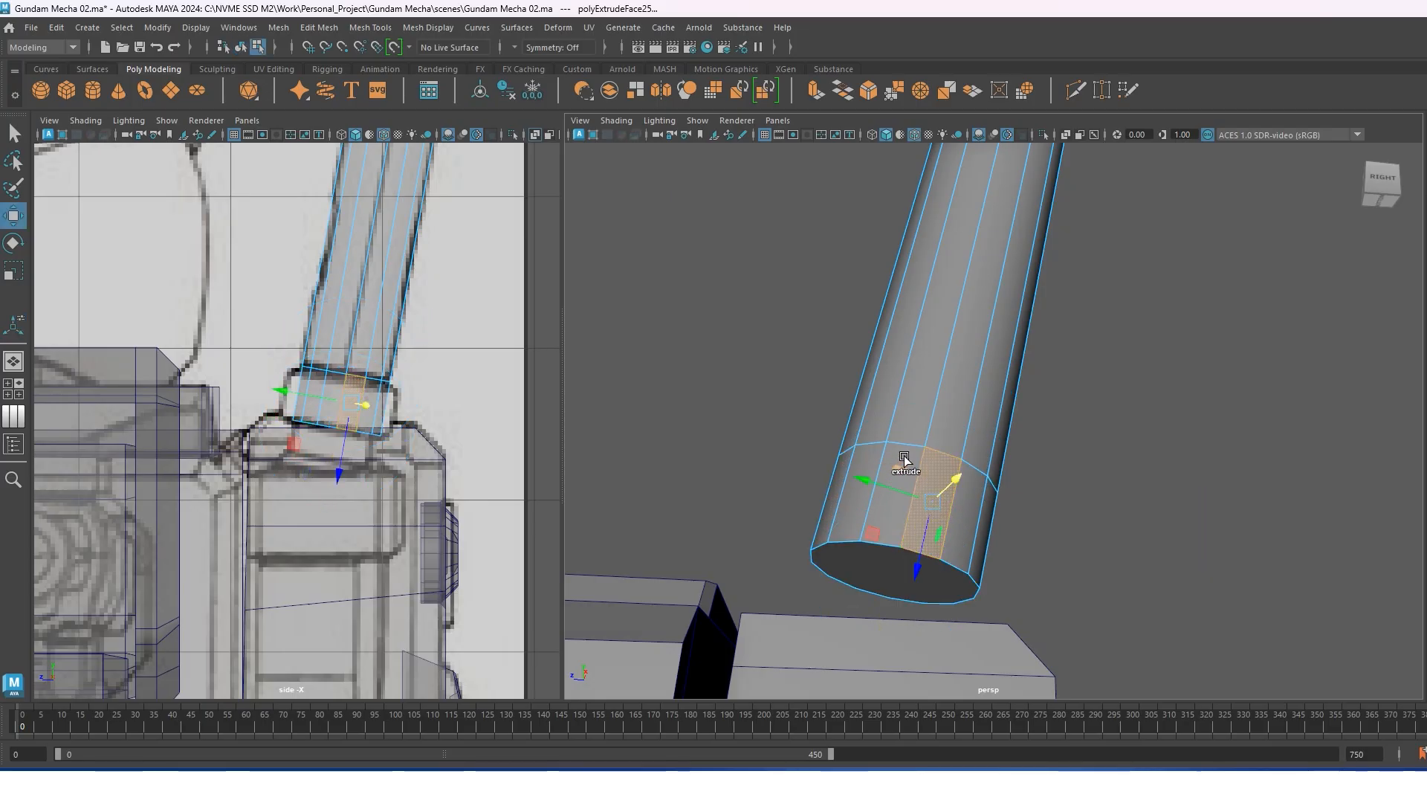
double_click(903, 464, "shift")
right_click_drag(331, 287, 330, 324, "shift")
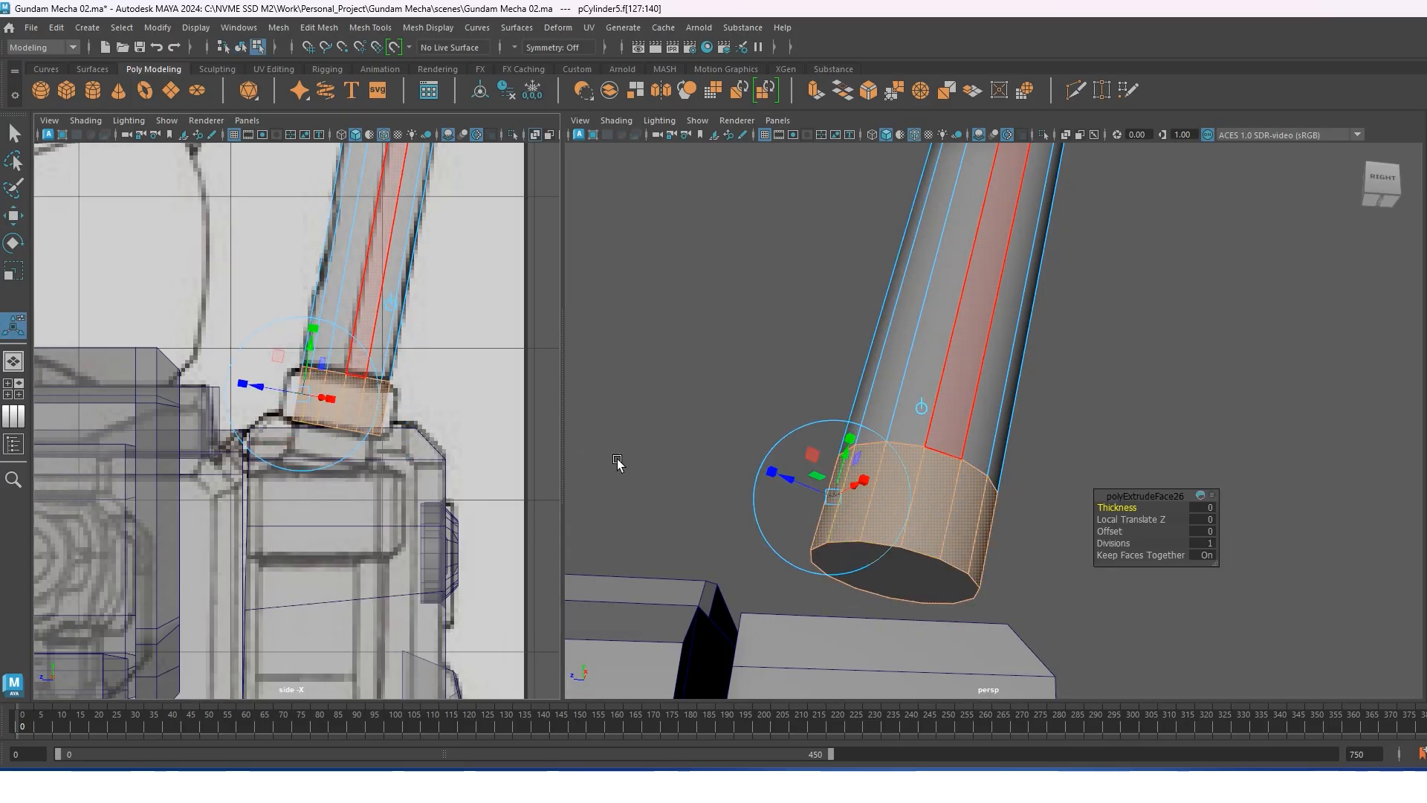
left_click_drag(278, 386, 260, 384)
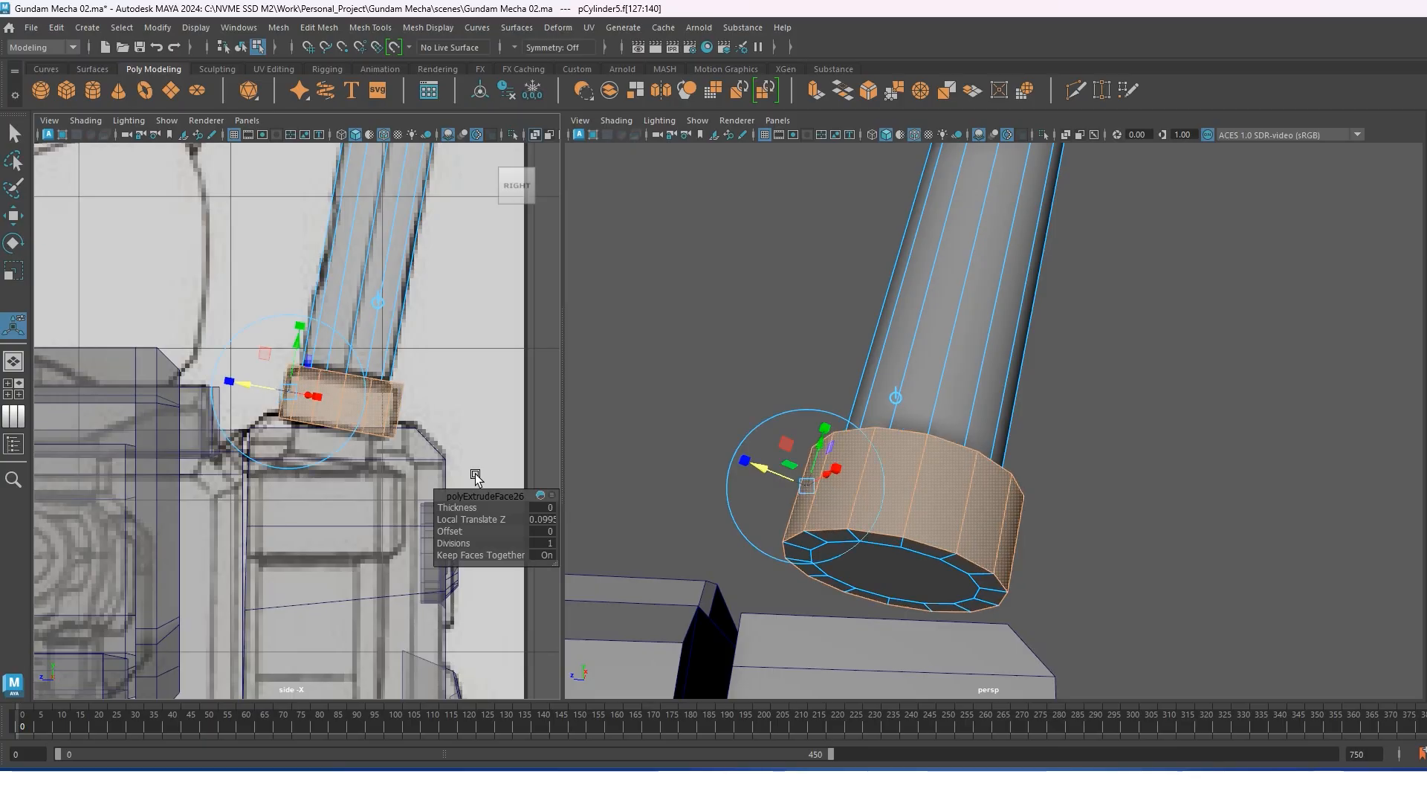
left_click_drag(1031, 437, 993, 366, "alt")
key("w")
key("ctrl+s")
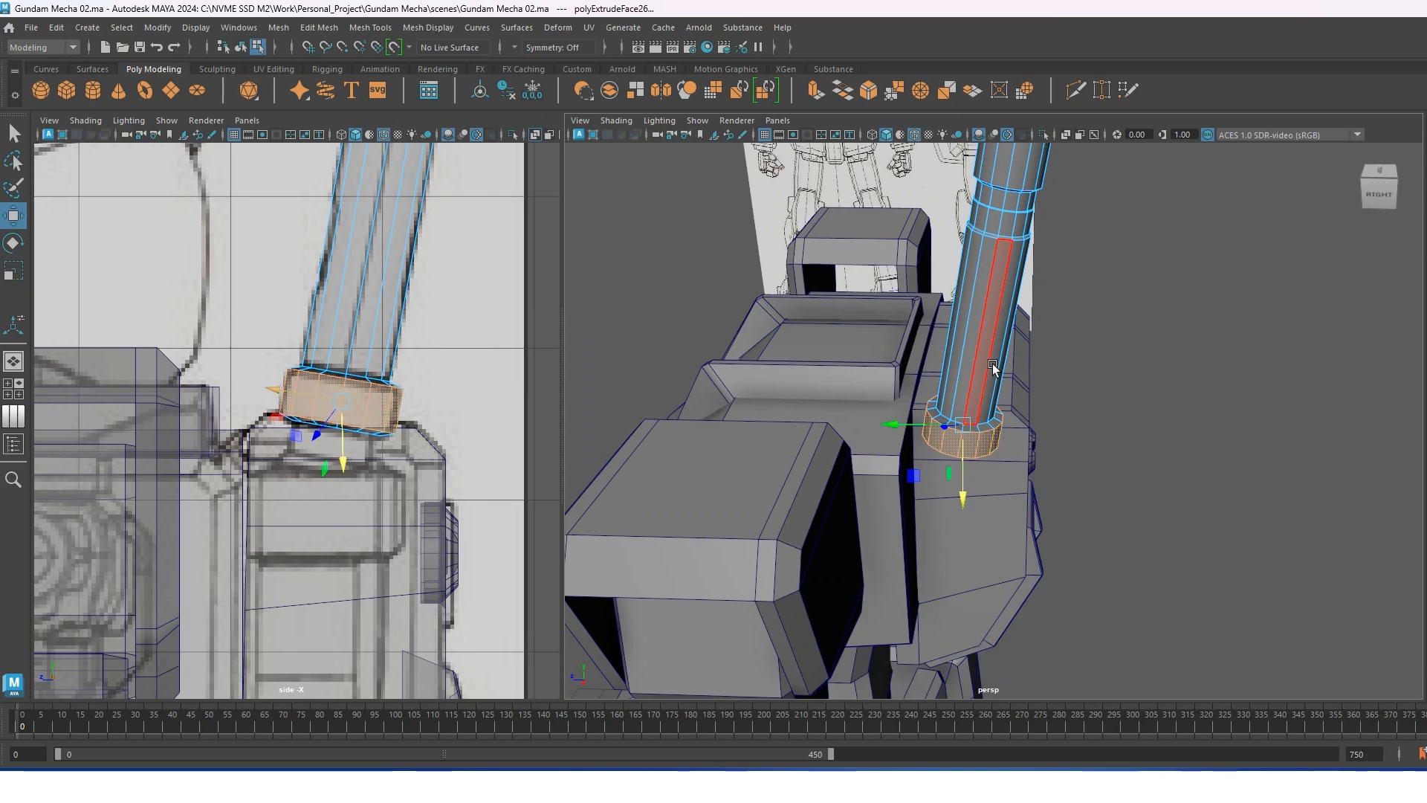
left_click(1098, 295)
middle_click_drag(272, 468, 250, 270, "alt")
key("ctrl+s")
Create a box in the side view over the panel outline drawn below the handle's collar.
right_click_drag(529, 345, 453, 345, "shift")
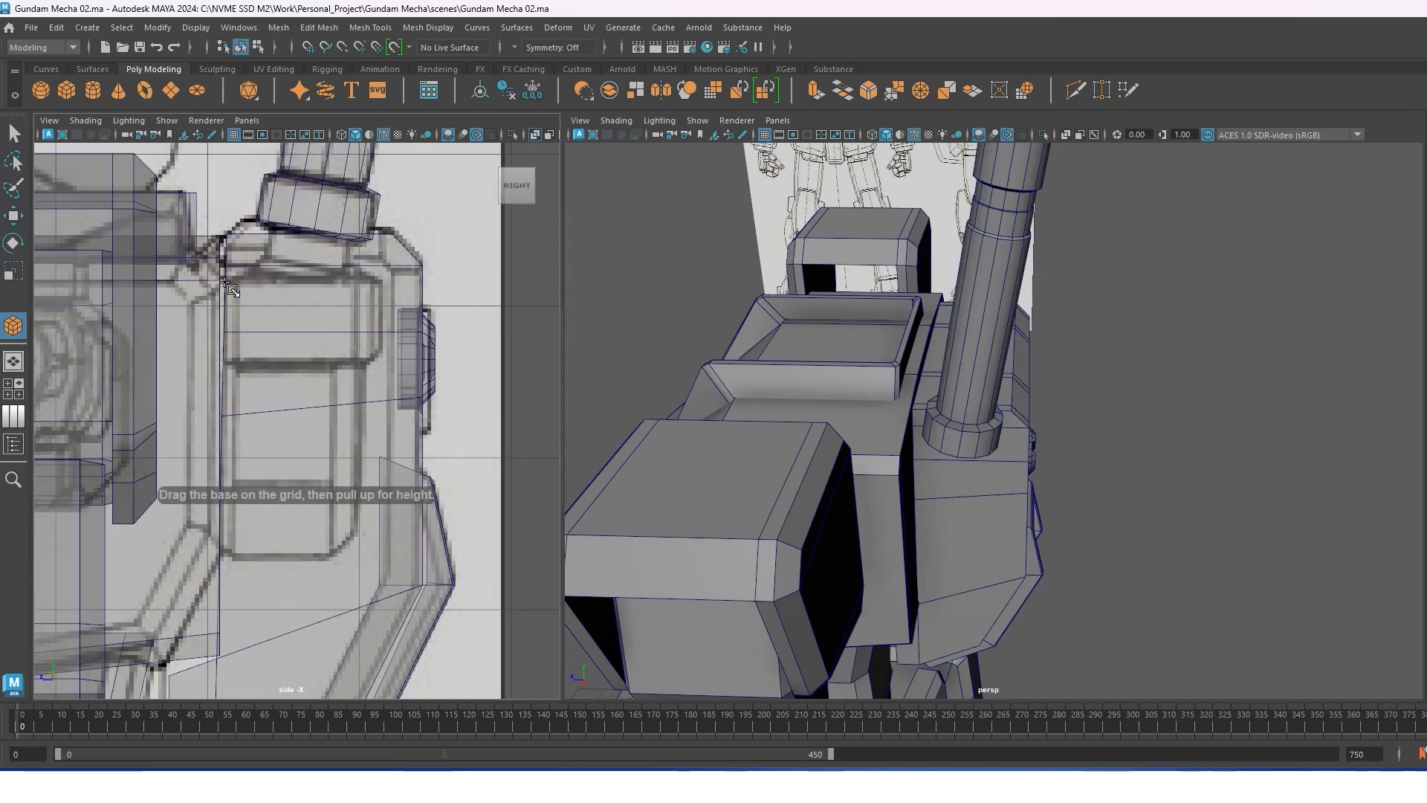
left_click_drag(225, 283, 332, 559)
key("w")
scroll(779, 514, "down", 5)
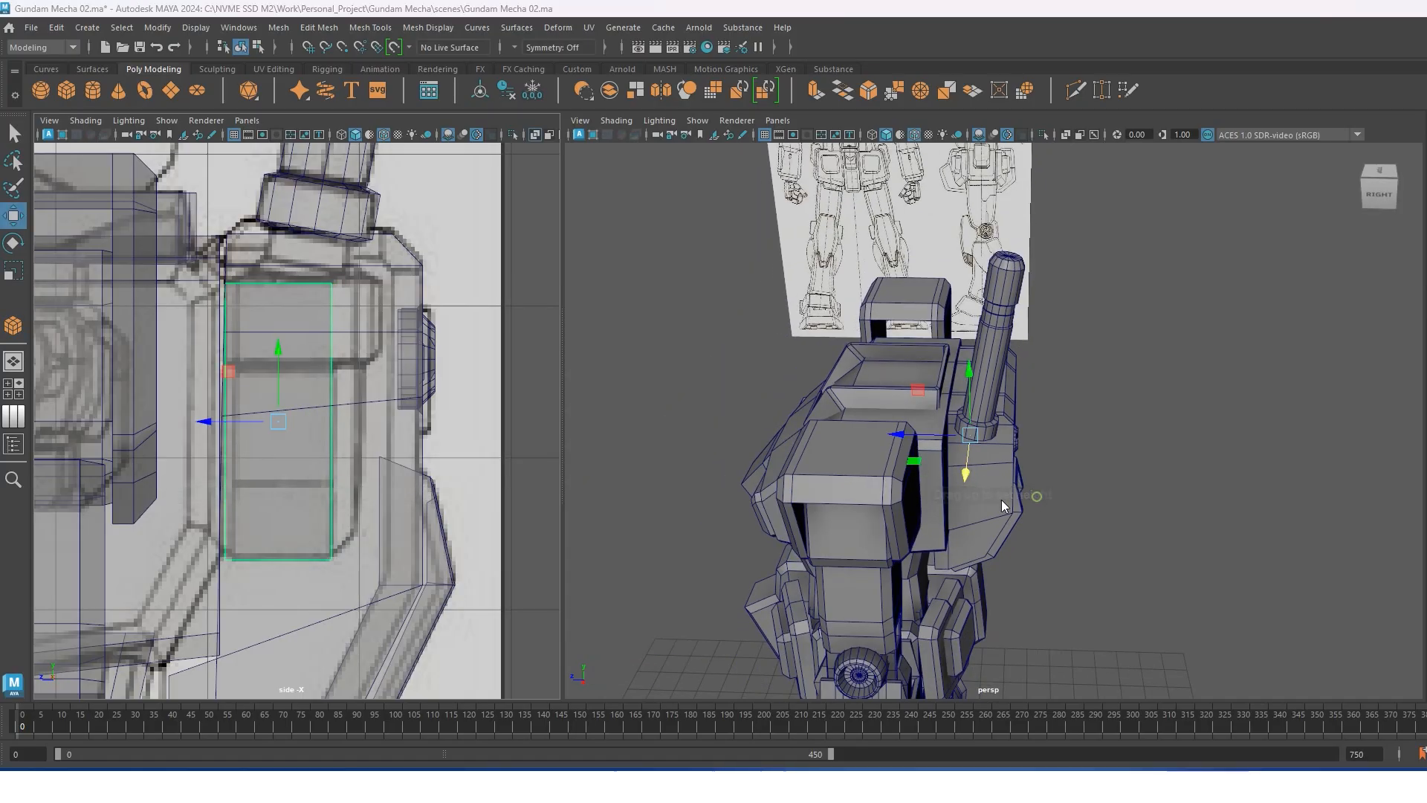
Move the new box out to the outer side of the backpack beneath the handle and scale it narrower across its width.
left_click_drag(996, 468, 922, 487, "alt")
left_click_drag(987, 477, 964, 496)
key("f")
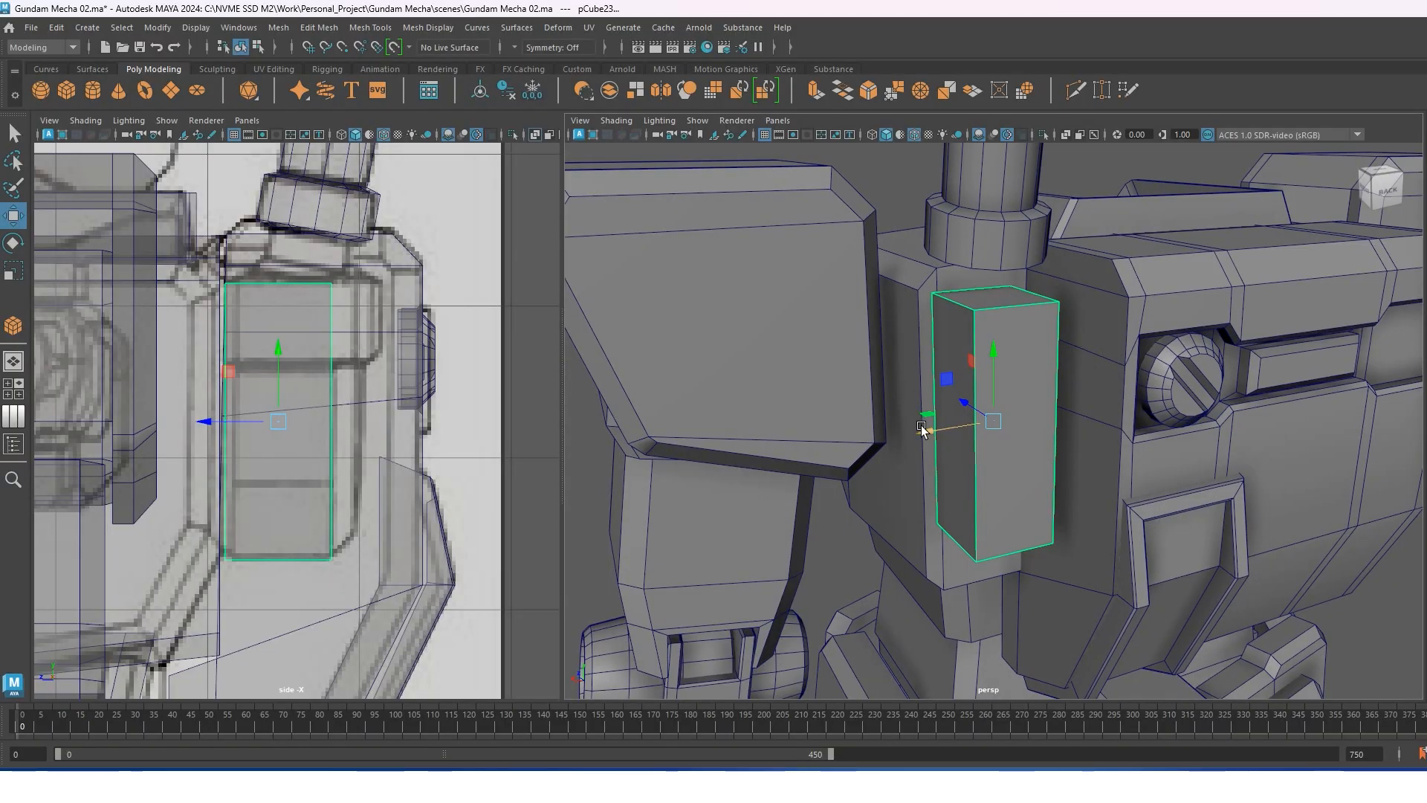
key("r")
left_click_drag(926, 432, 950, 431)
key("w")
scroll(993, 421, "down", 2)
scroll(993, 422, "down", 5)
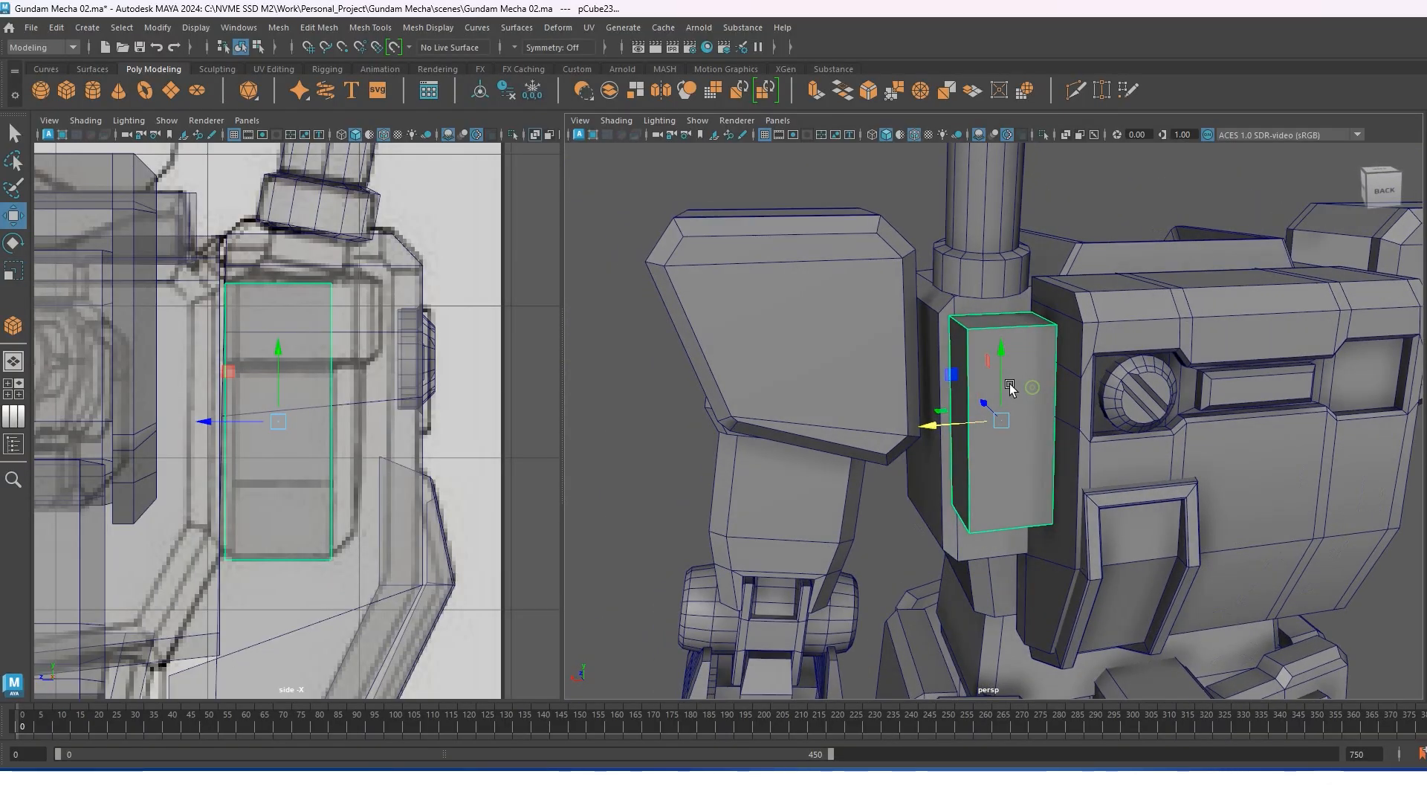
Rotate the beam saber handle in the front view so it tilts outward like the handle in the front reference.
left_click(979, 290)
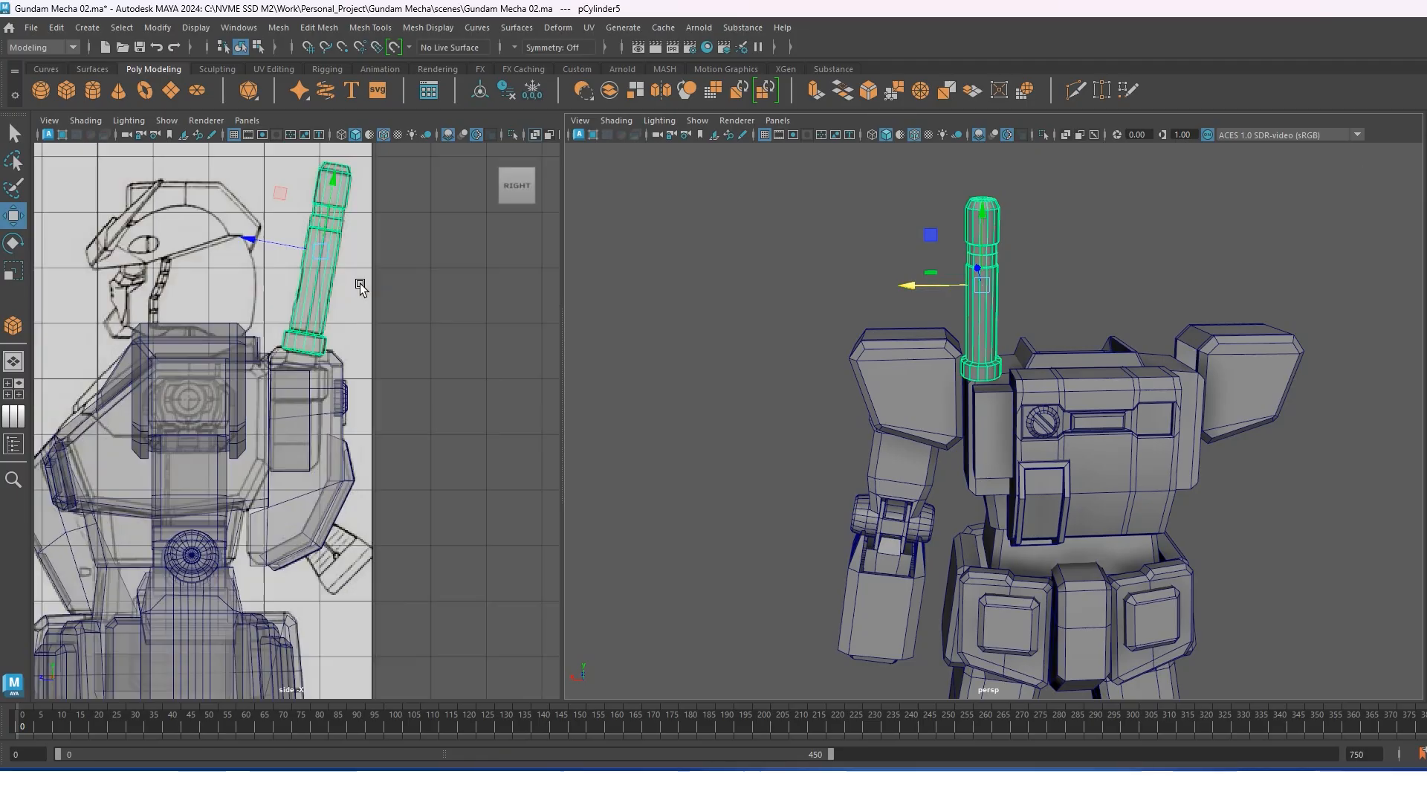
scroll(359, 283, "down", 5)
key("space")
left_click_drag(479, 324, 480, 374)
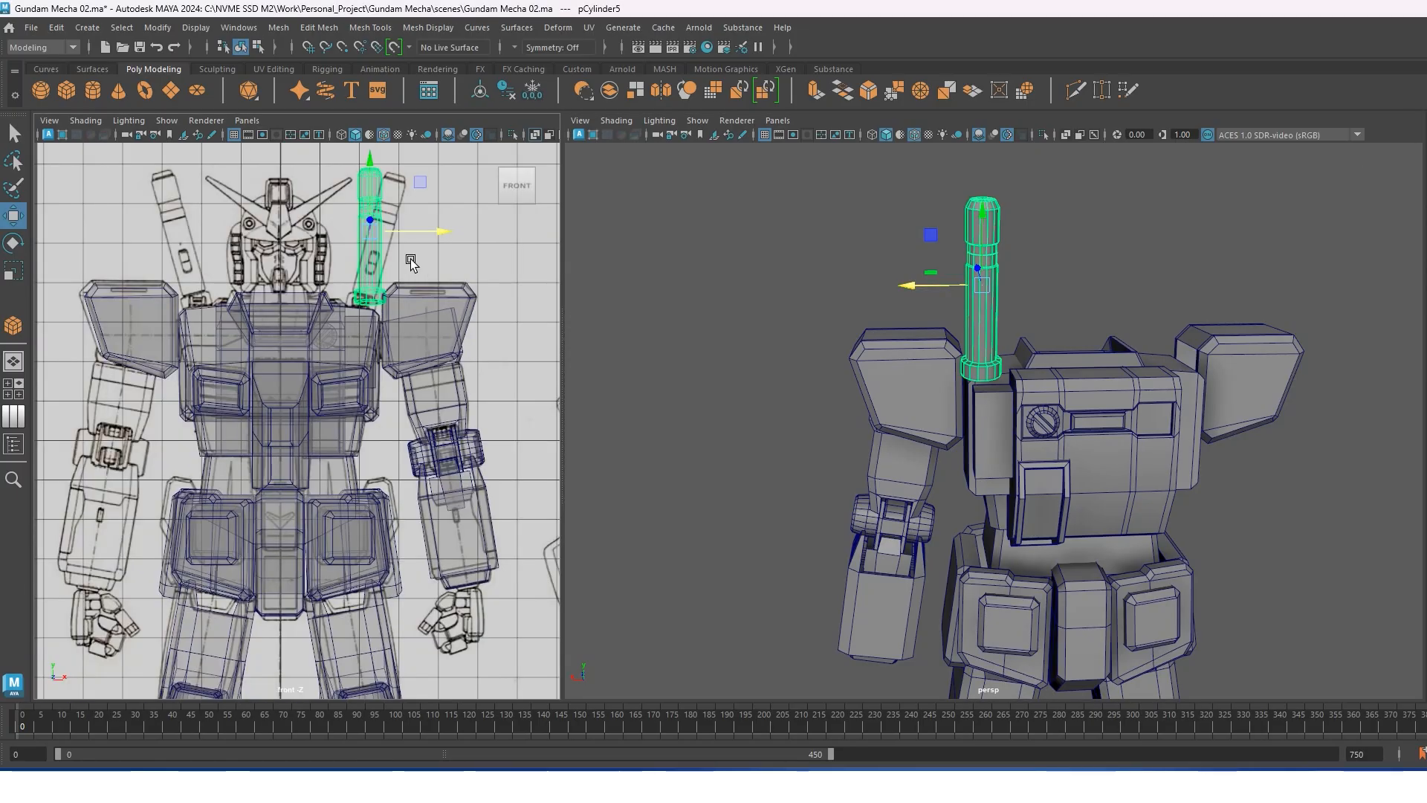
scroll(386, 360, "up", 5)
scroll(386, 360, "down", 3)
key("e")
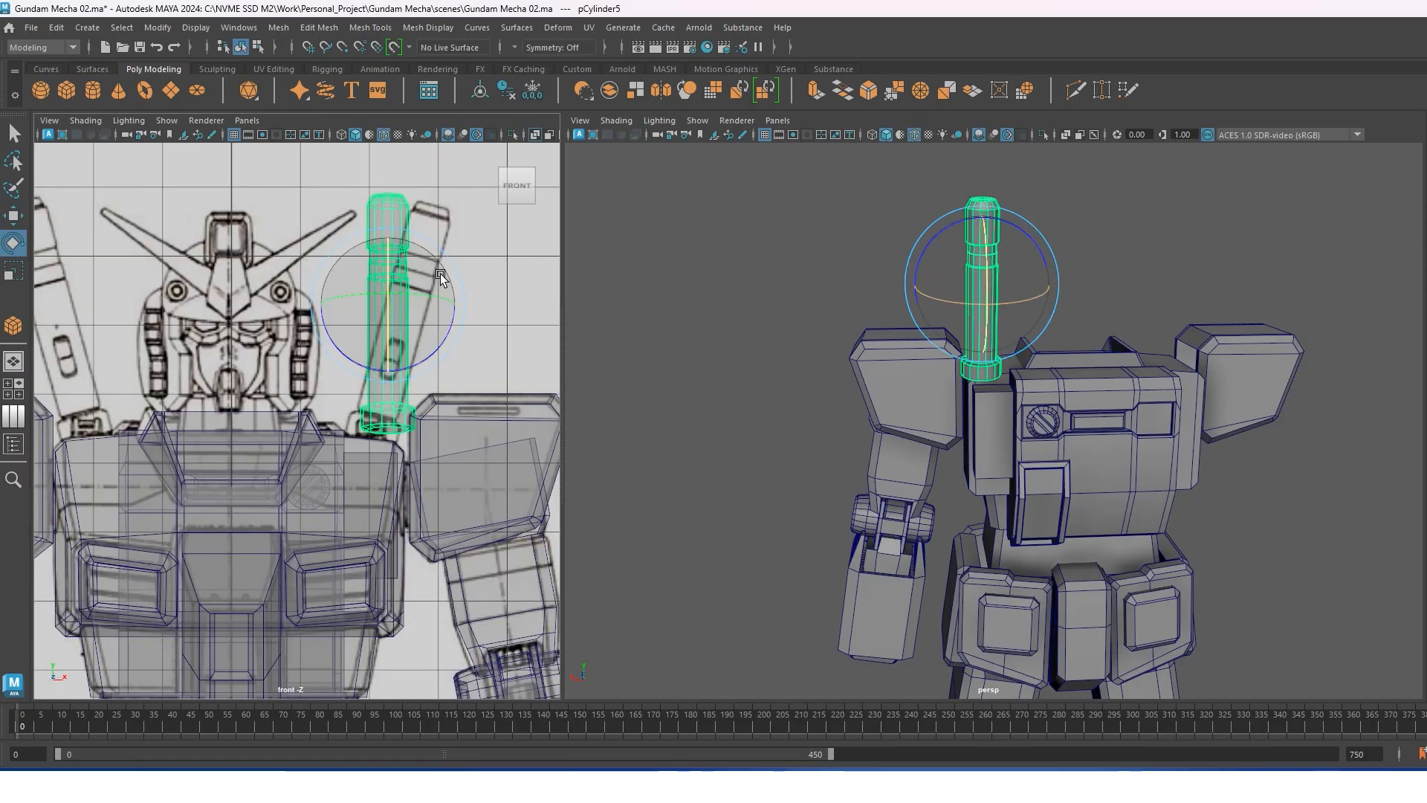
left_click_drag(451, 306, 385, 305)
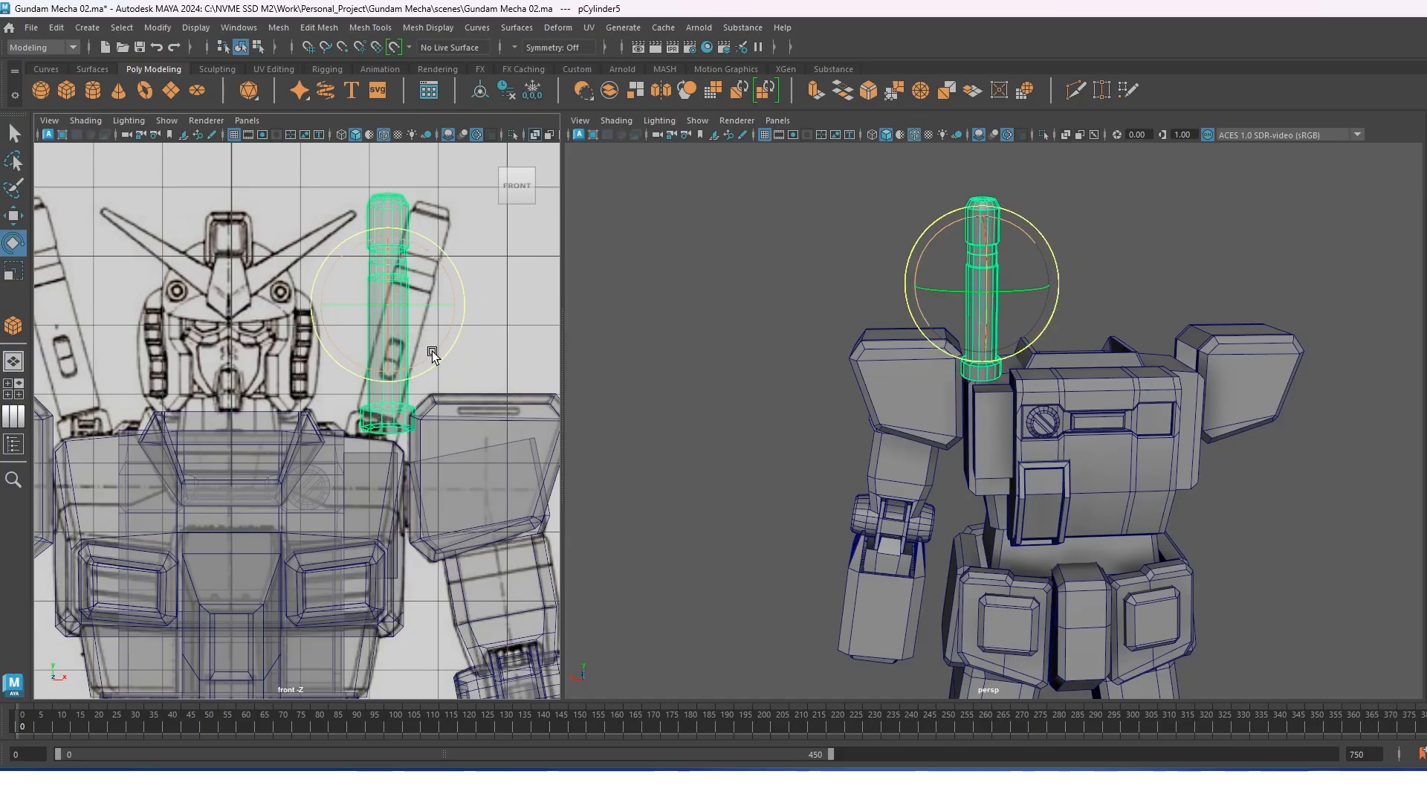
left_click_drag(436, 351, 419, 360)
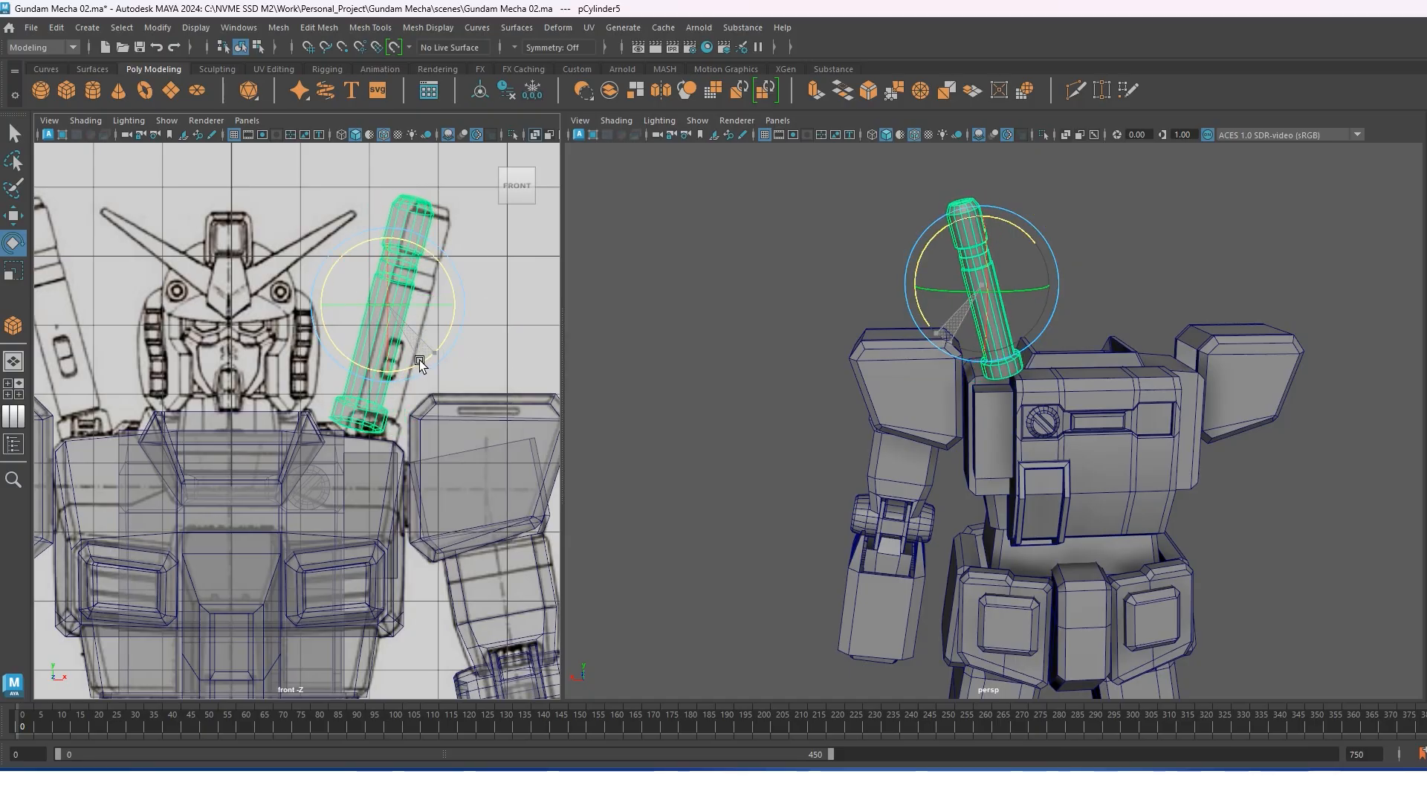
Move the tilted handle over its outline in the front reference and save the scene from the side view.
key("w")
left_click_drag(417, 305, 432, 321)
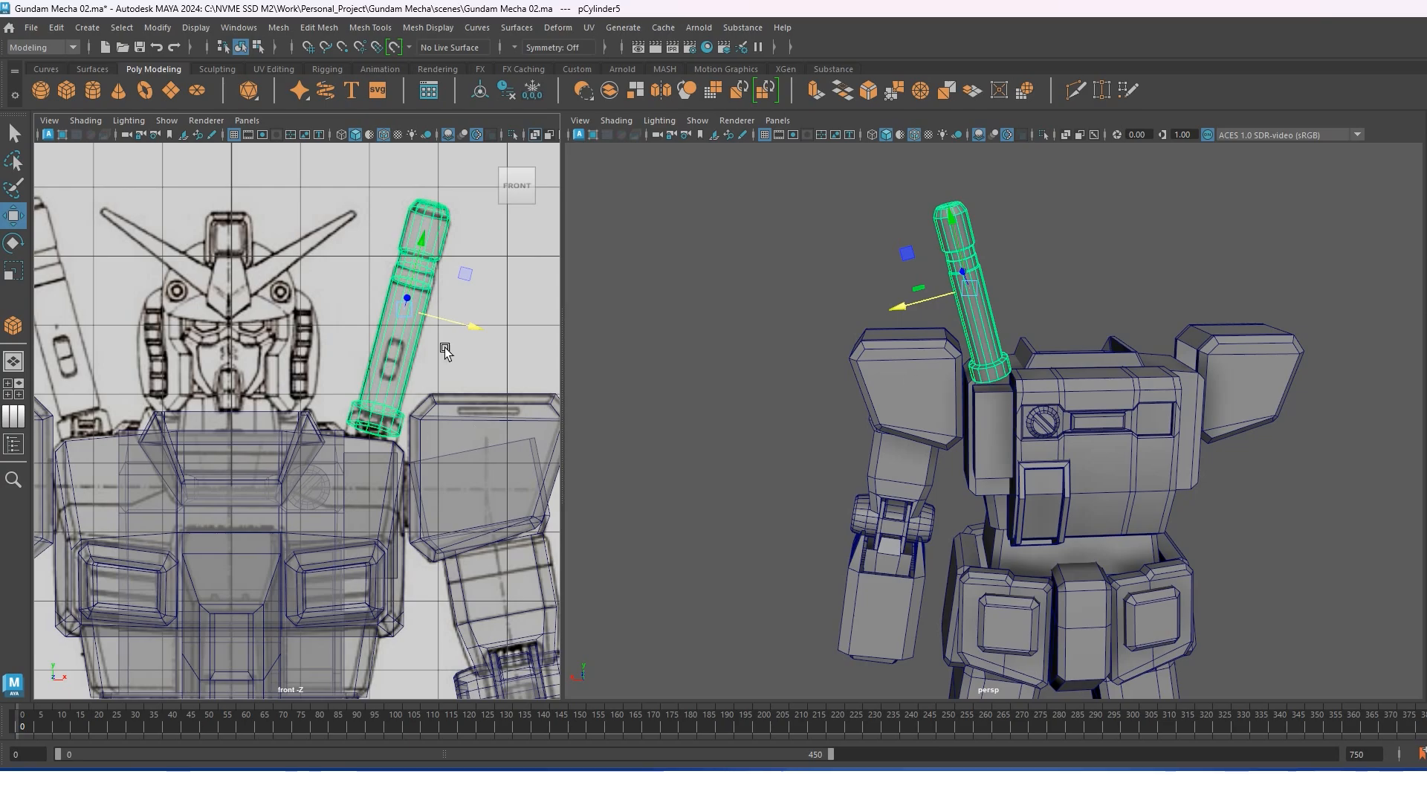
key("space")
left_click_drag(428, 345, 502, 351)
key("ctrl+s")
Scale the box below the handle deeper front to back to match the panel's depth in the side reference.
scroll(976, 378, "up", 2)
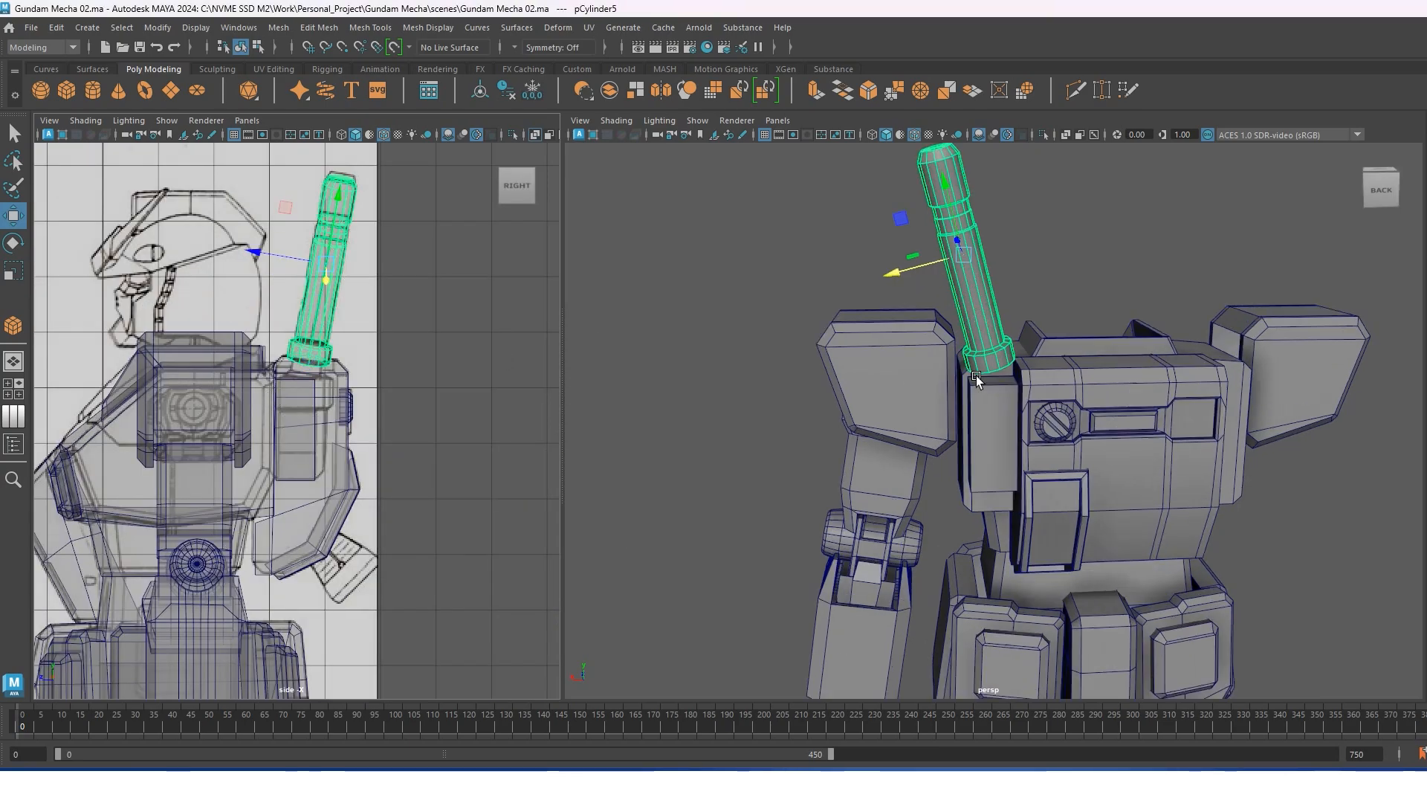
scroll(976, 377, "up", 3)
left_click_drag(976, 377, 1109, 415, "alt")
left_click(1004, 392)
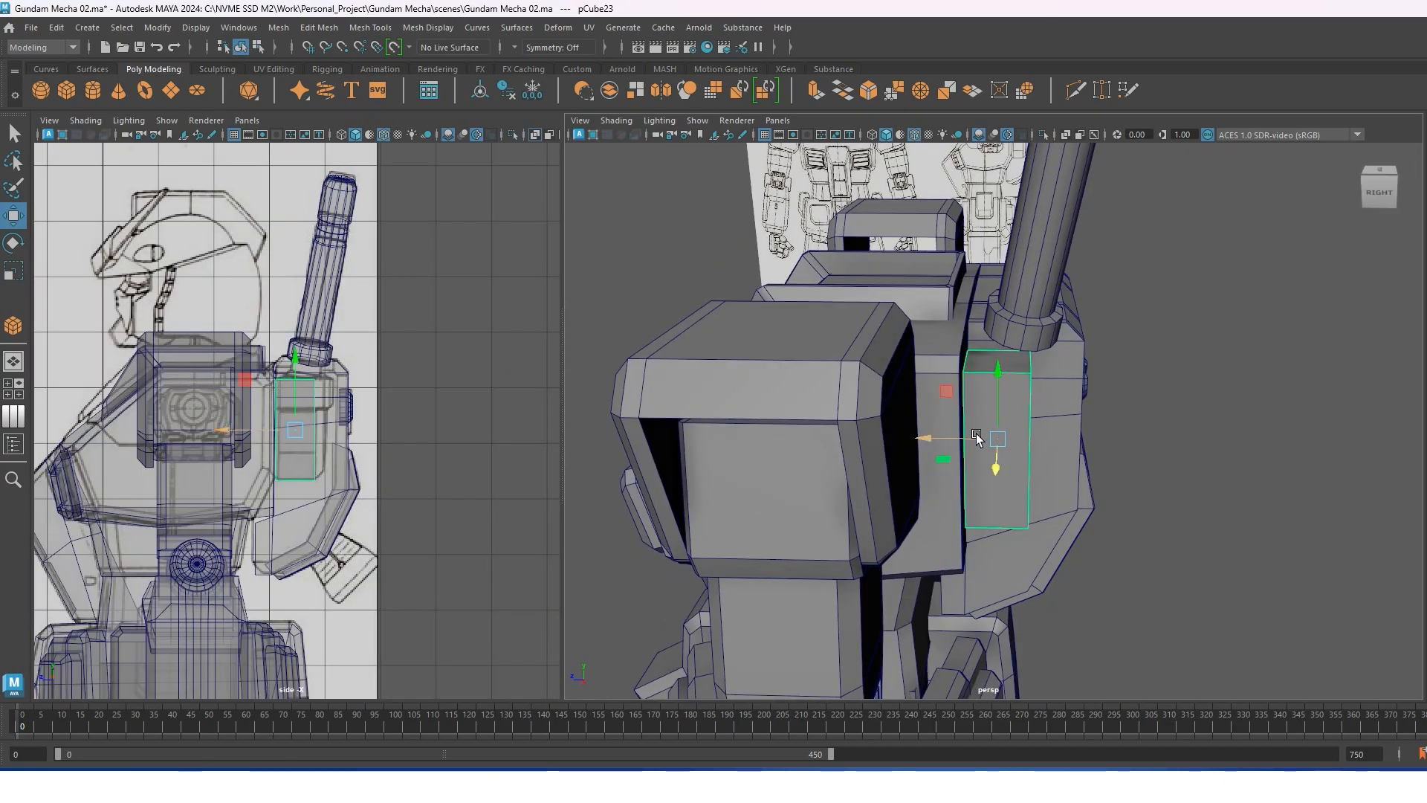
mouse_move(977, 436)
left_mouse_down()
mouse_move(995, 439)
mouse_move(955, 439)
mouse_move(972, 441)
left_mouse_up()
key("r")
key("w")
scroll(1049, 408, "up", 3)
left_click_drag(1049, 407, 1015, 374, "alt")
scroll(320, 462, "up", 3)
scroll(1039, 342, "up", 3)
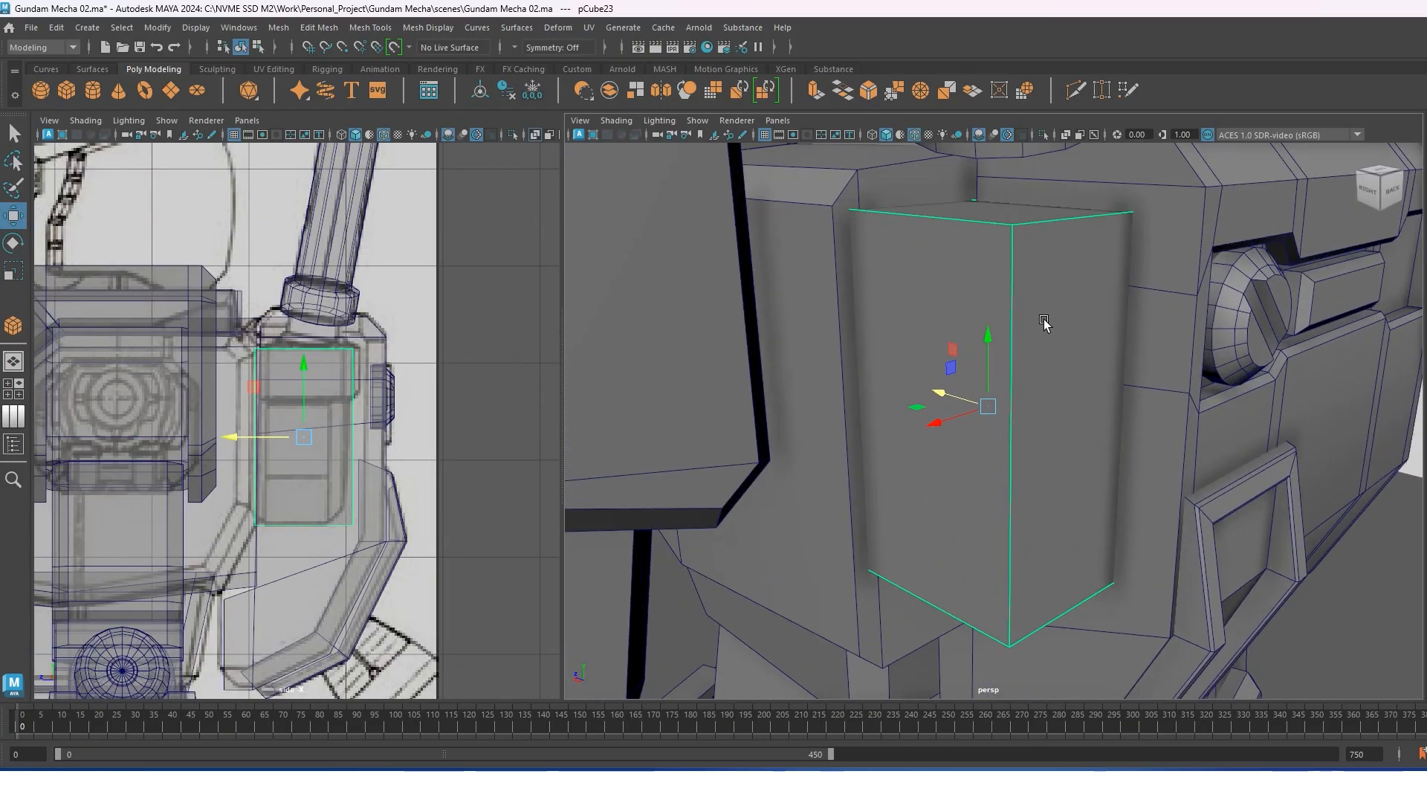
Insert a horizontal edge loop around the box at the lower edge of the upper block in the side reference.
right_click_drag(1052, 328, 1023, 327, "shift")
scroll(1022, 327, "up", 2)
middle_click_drag(281, 407, 273, 403, "alt")
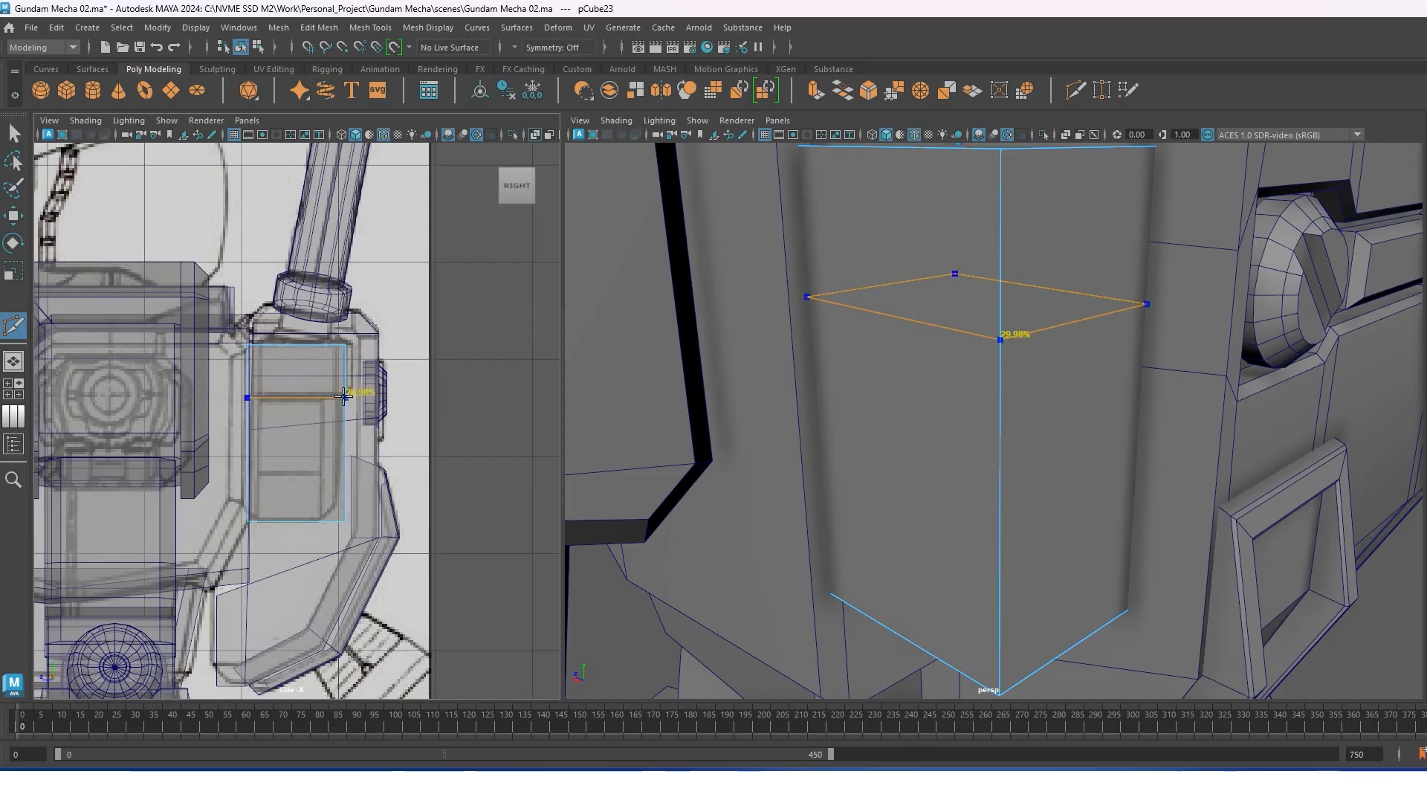
left_click(343, 395, "ctrl")
left_click(343, 395, "ctrl")
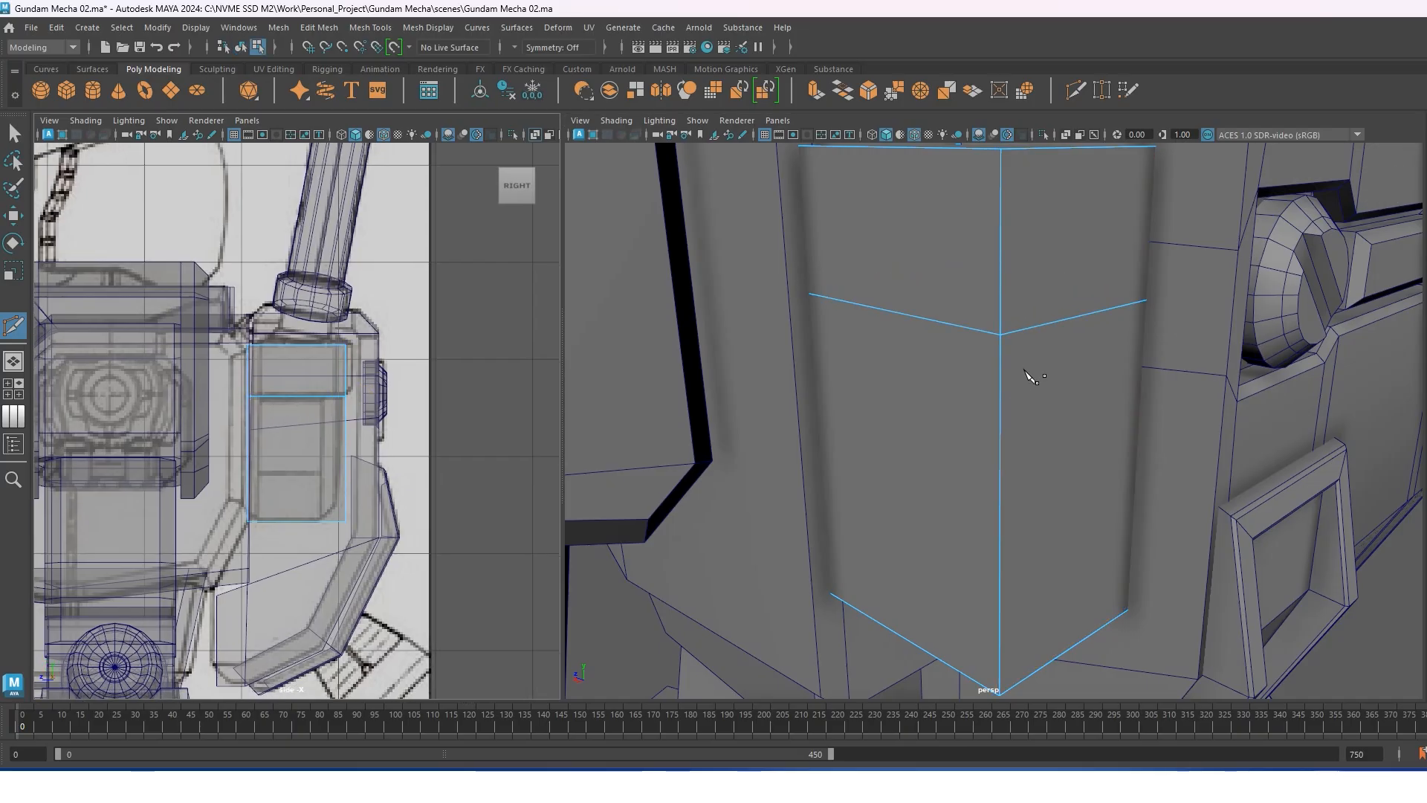
key("w")
Insert a second horizontal edge loop around the box at the lower panel line in the side reference.
scroll(1043, 246, "down", 2)
right_click_drag(1042, 338, 1011, 337, "shift")
middle_click_drag(344, 475, 334, 472, "alt")
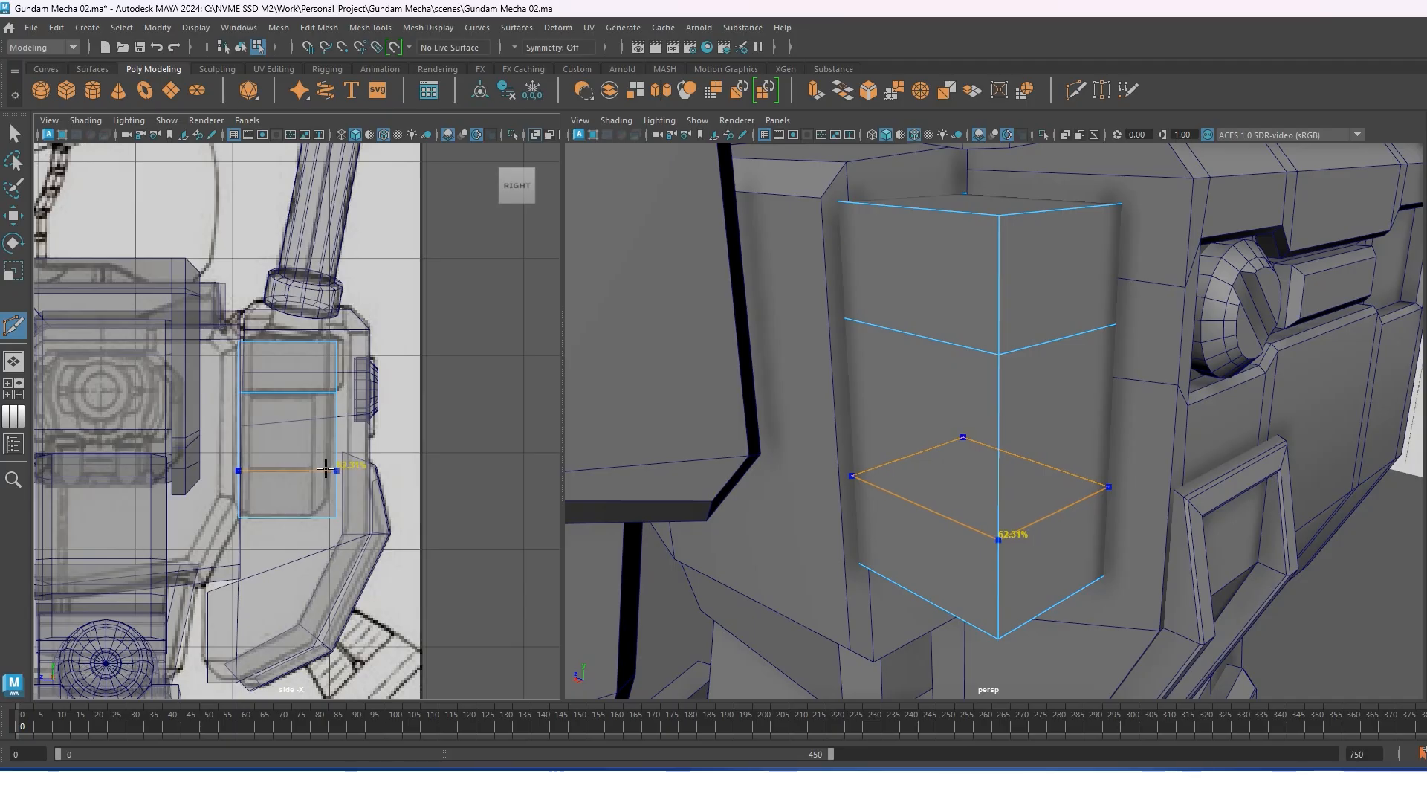
left_click(326, 469, "ctrl")
key("w")
Extrude the side faces of the box's top band outward with a thickness of 0.06.
left_click(1000, 283)
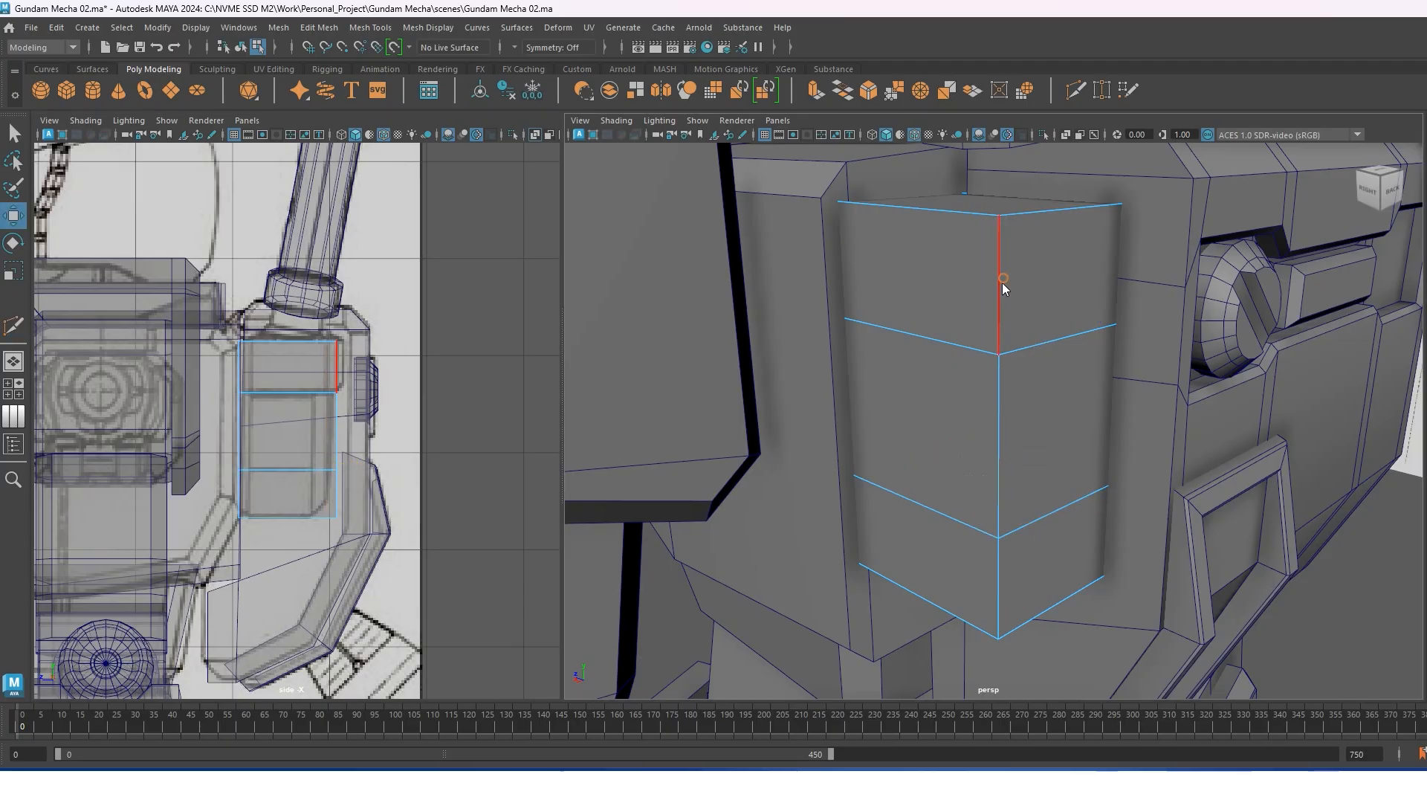
key("ctrl+F11")
right_click_drag(917, 255, 1127, 465, "shift")
left_click_drag(1115, 507, 1121, 507)
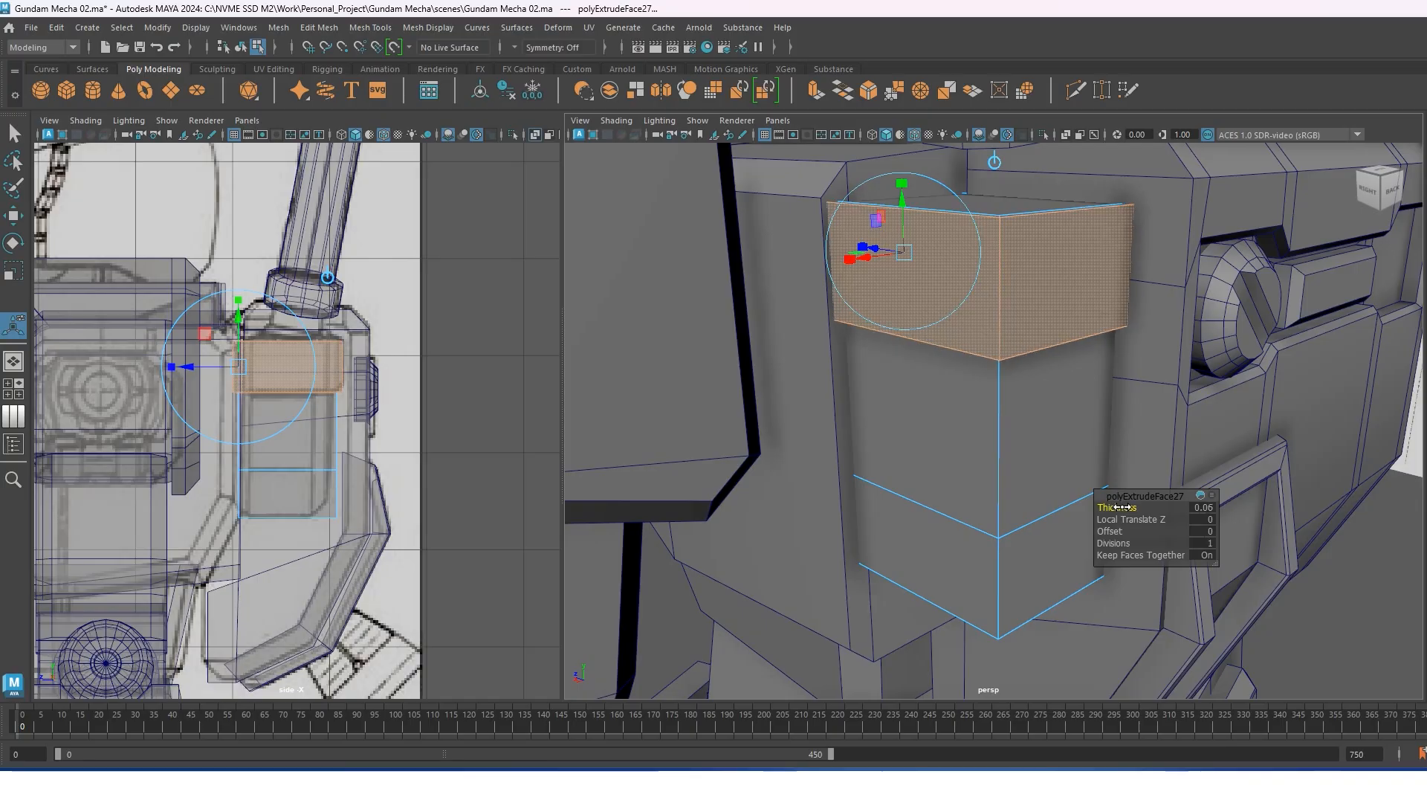
key("w")
Lower the inner edge loop beneath the box's top band slightly to slant the band's underside.
right_click_drag(1063, 327, 1064, 284)
left_click_drag(1060, 372, 980, 367, "alt")
double_click(1044, 332)
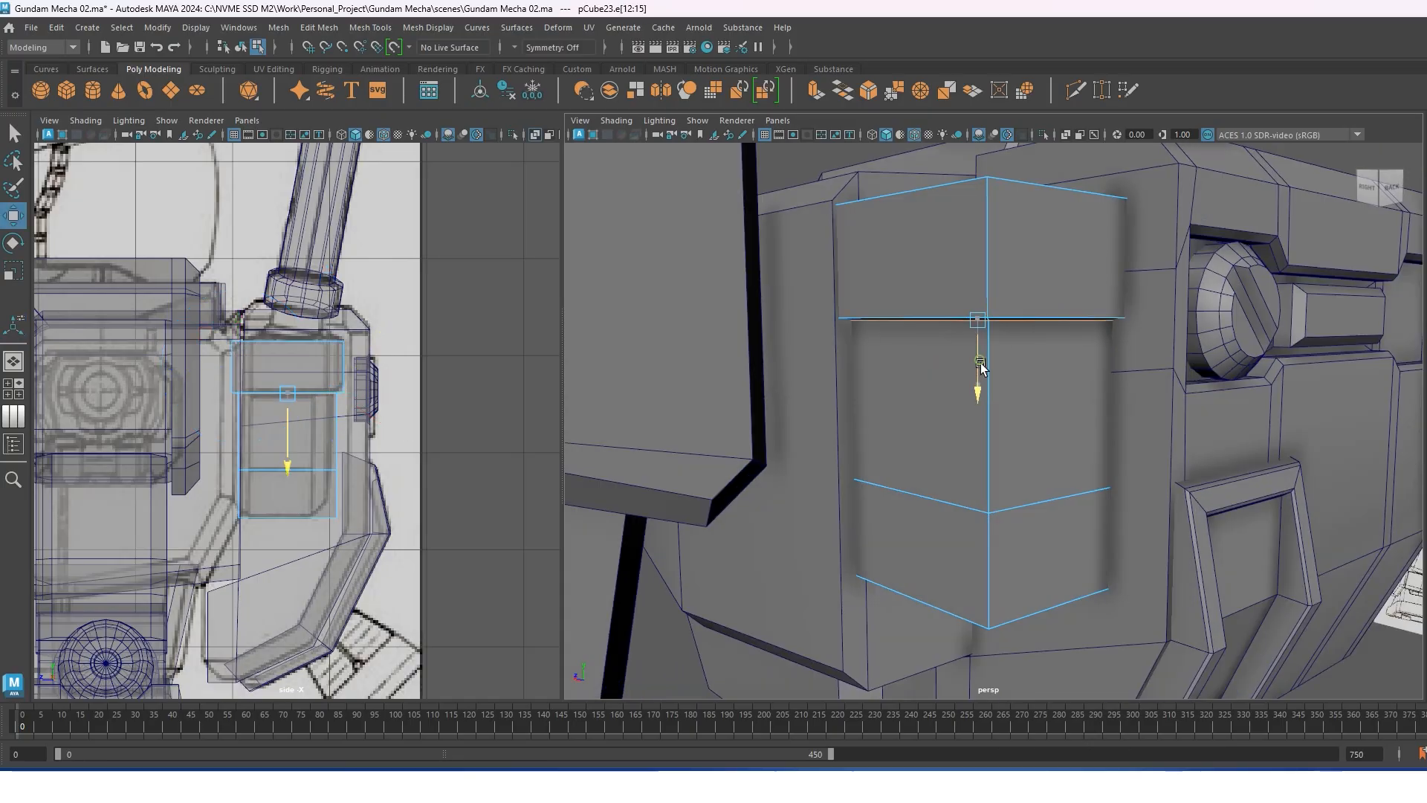
middle_click_drag(1083, 471, 1068, 414, "alt")
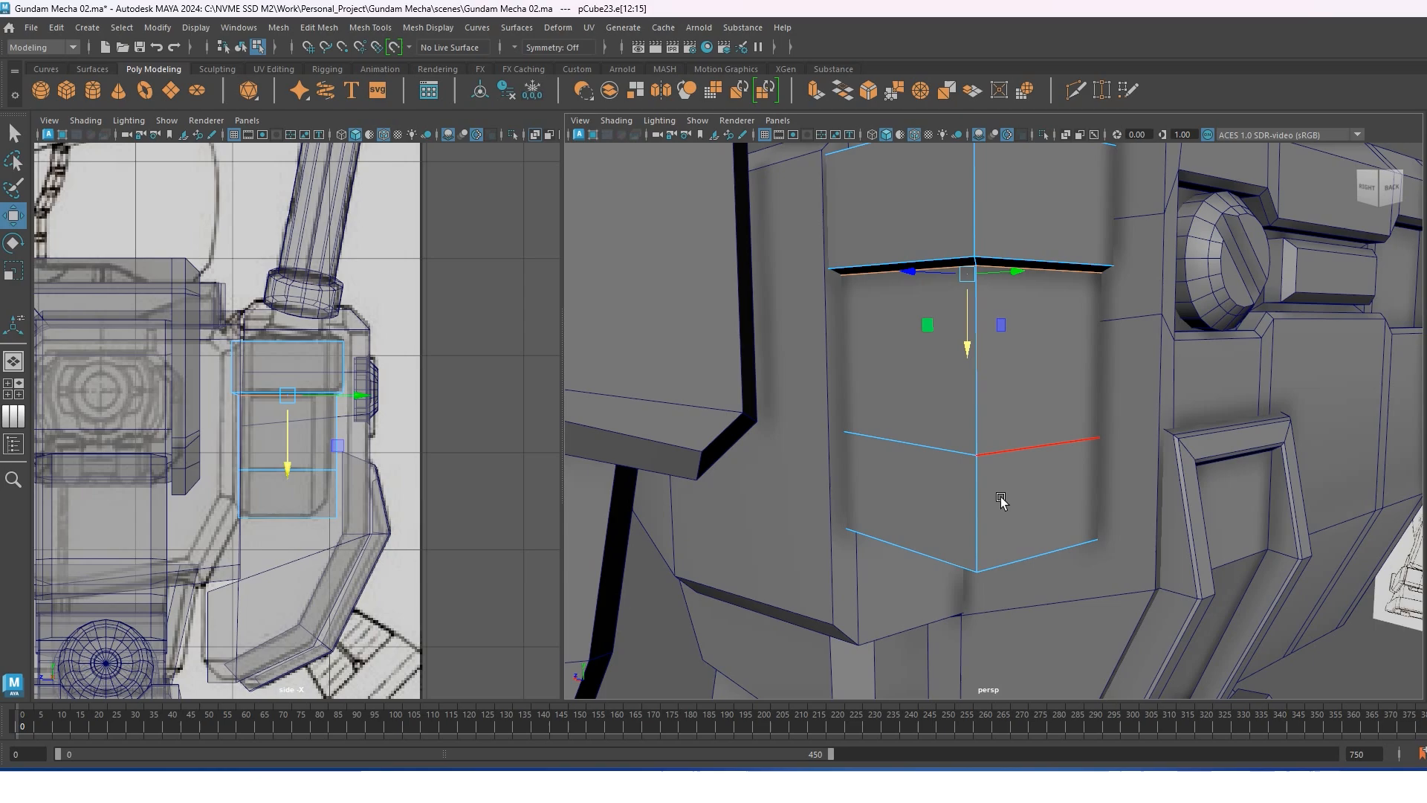
Move the box's bottom outer edge inward toward the backpack to taper its lower section.
left_click(943, 562)
left_click_drag(947, 562, 926, 485, "alt")
key("w")
left_click_drag(937, 428, 877, 429)
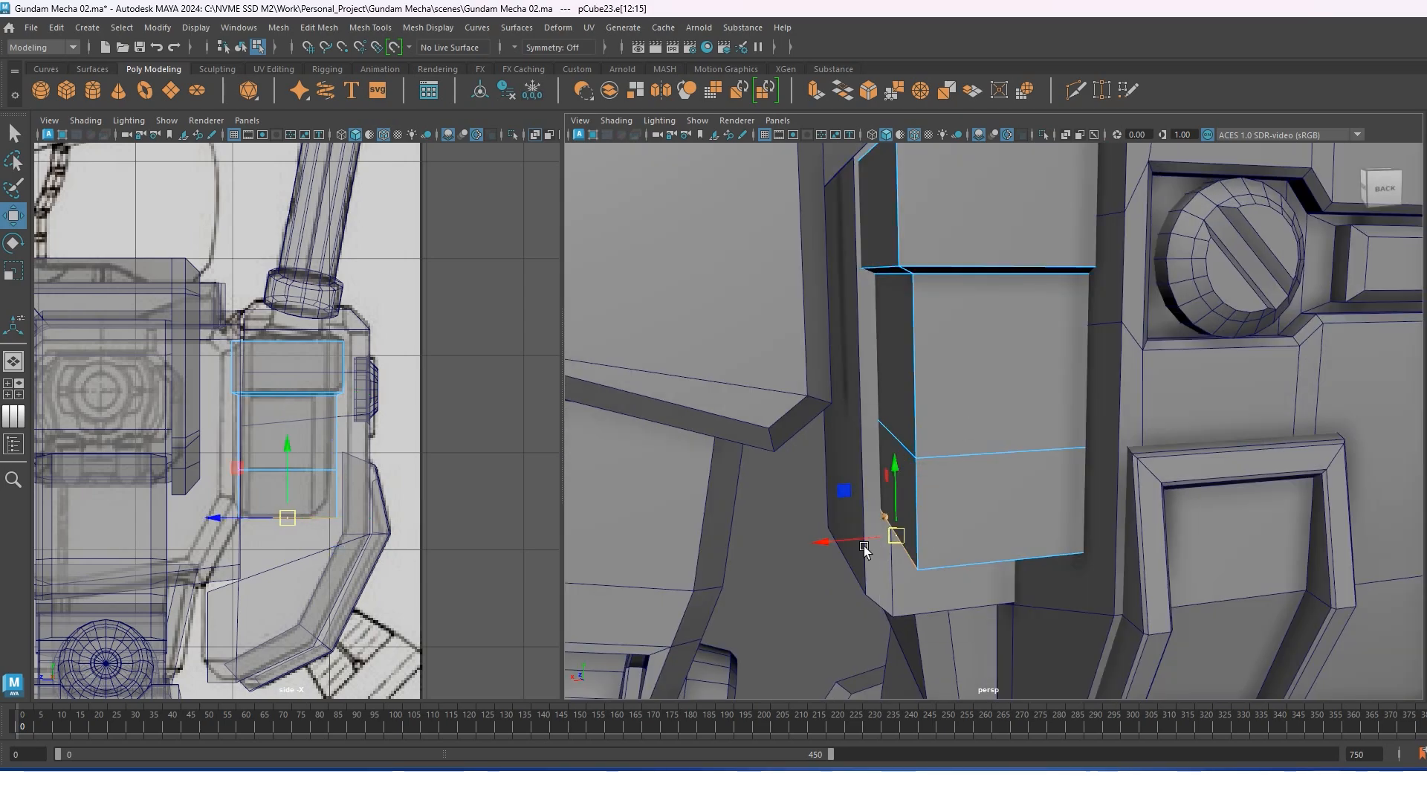
left_click_drag(861, 546, 931, 556)
Shift the box's middle and bottom outer edges further inward to give the angled lower profile, using the back reference as a guide.
key("space")
left_click_drag(387, 373, 440, 394)
scroll(235, 347, "up", 5)
middle_click_drag(289, 366, 305, 408, "alt")
left_click_drag(958, 476, 902, 455, "alt")
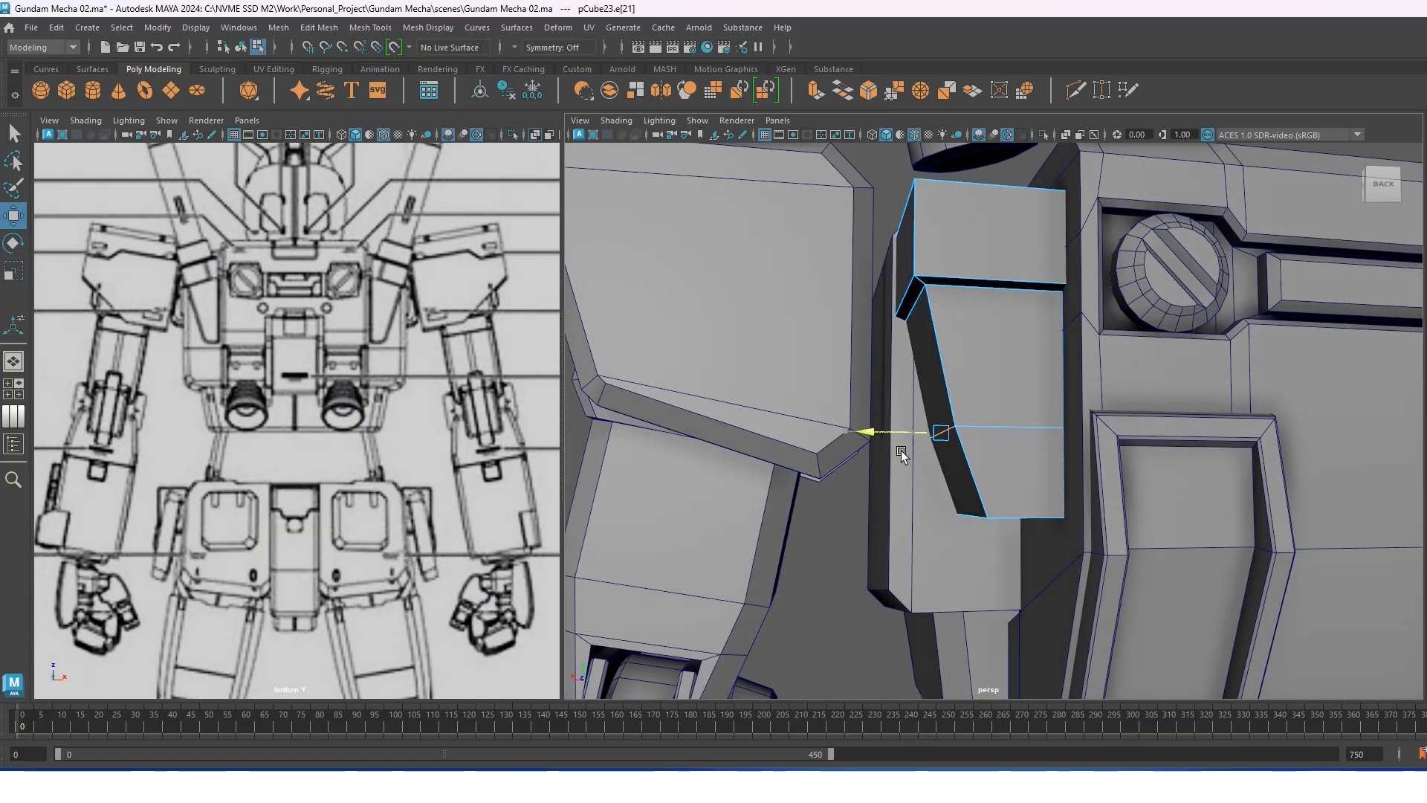
left_click(980, 526)
left_click_drag(927, 512, 950, 524)
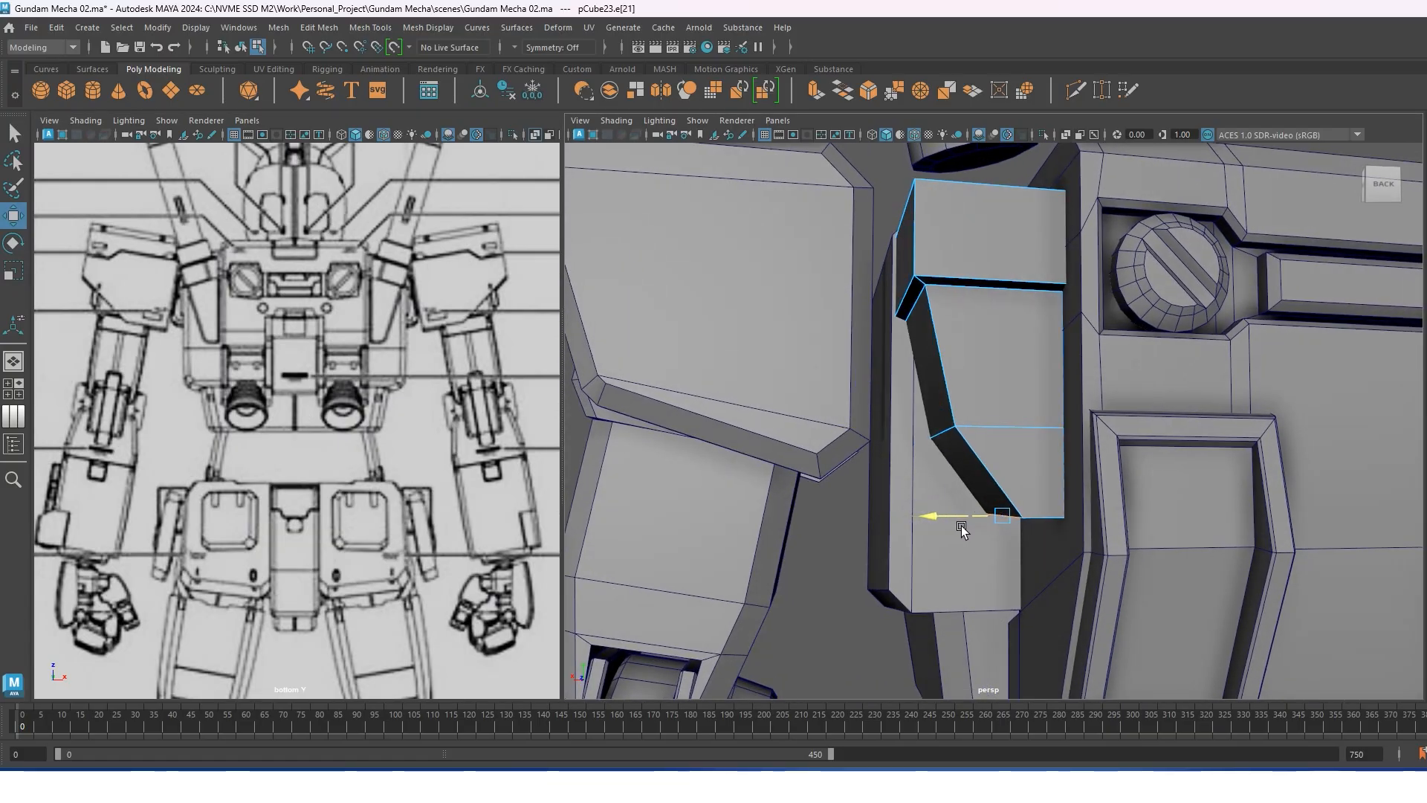
left_click_drag(929, 409, 959, 406, "alt")
scroll(991, 344, "down", 3)
scroll(970, 351, "down", 2)
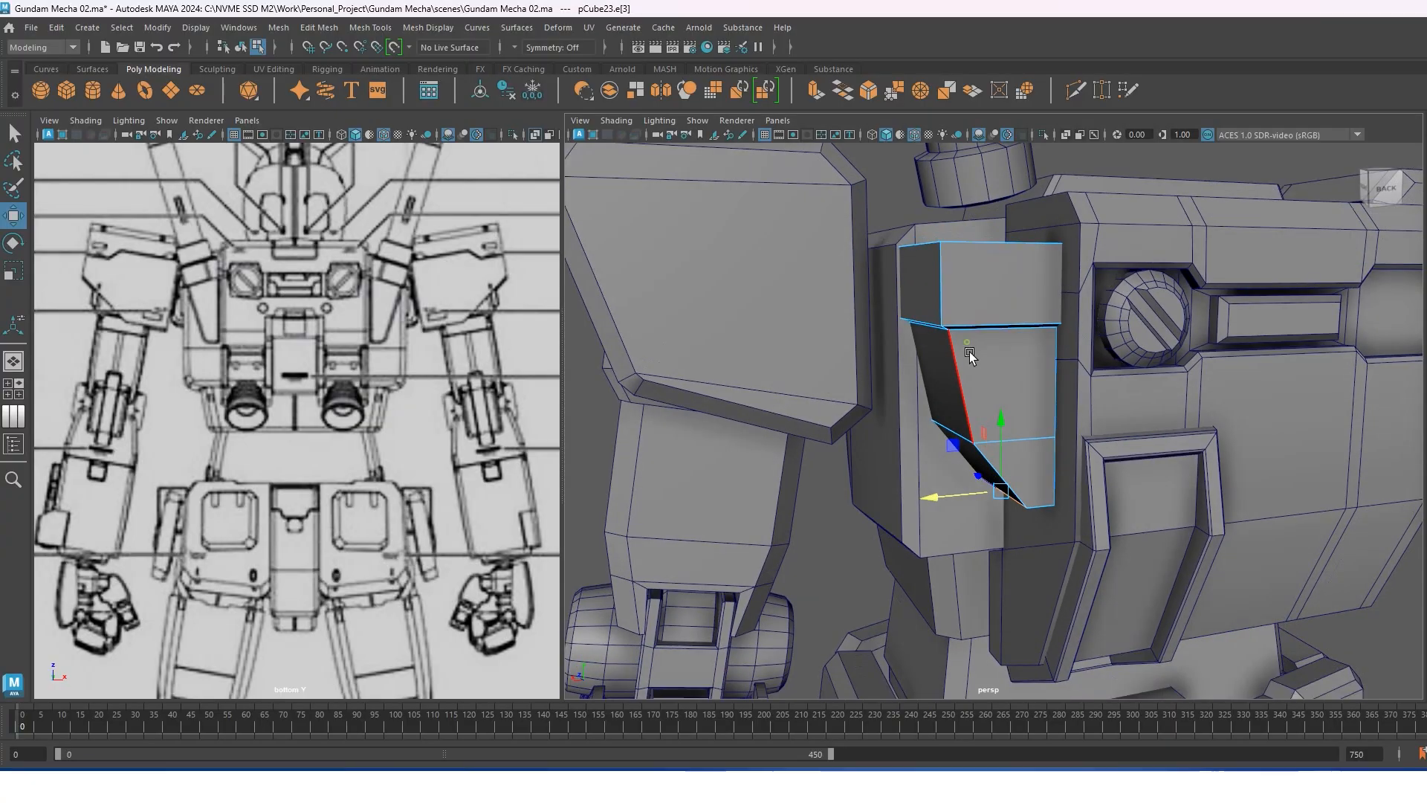
Using the right-side reference, move the holder box's lower rear edges forward and shift the bottom edge further to angle its lower section.
key("space")
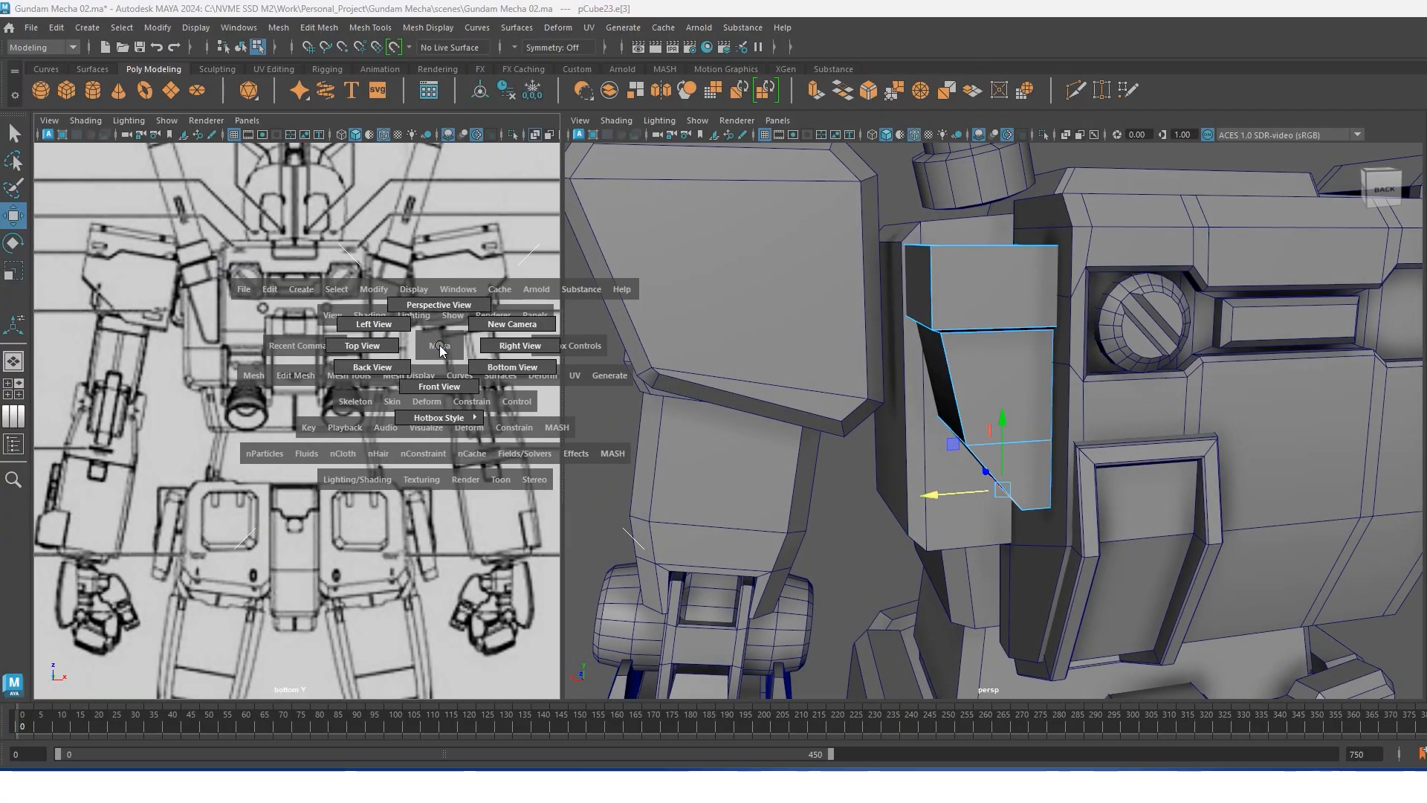
left_click(507, 350)
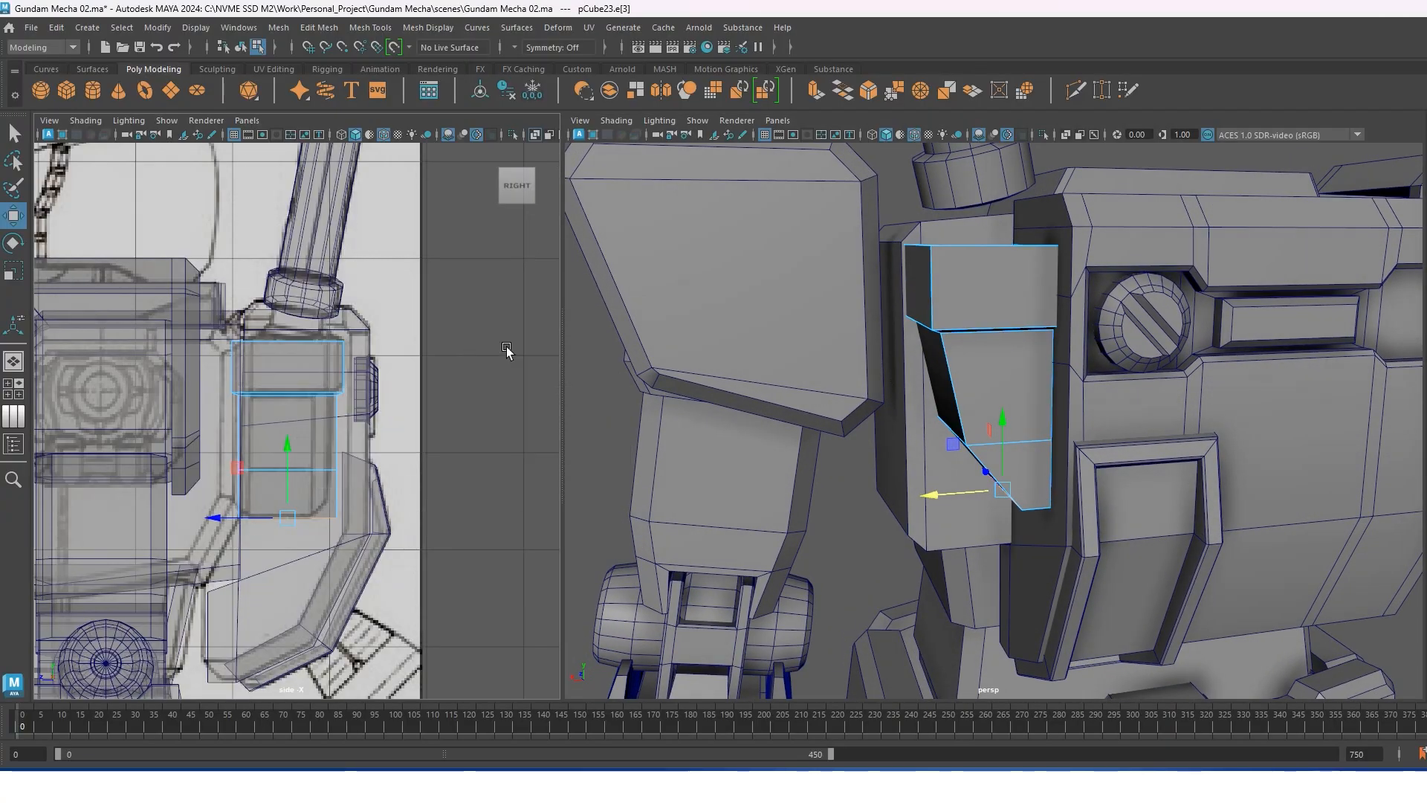
left_click_drag(1039, 447, 1033, 331, "alt")
left_click(1033, 327)
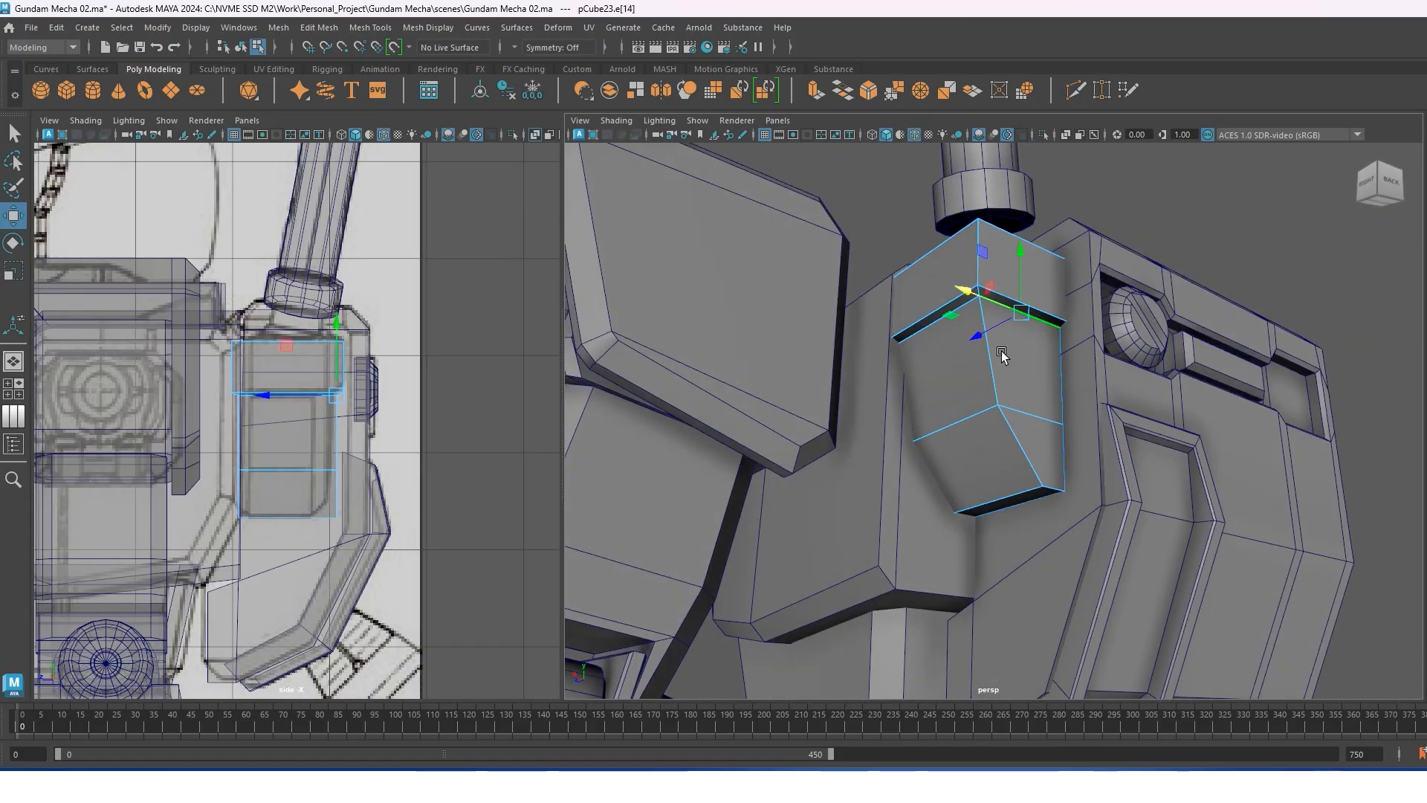
left_click(1038, 415, "shift")
left_click(1057, 489, "shift")
scroll(318, 462, "up", 1)
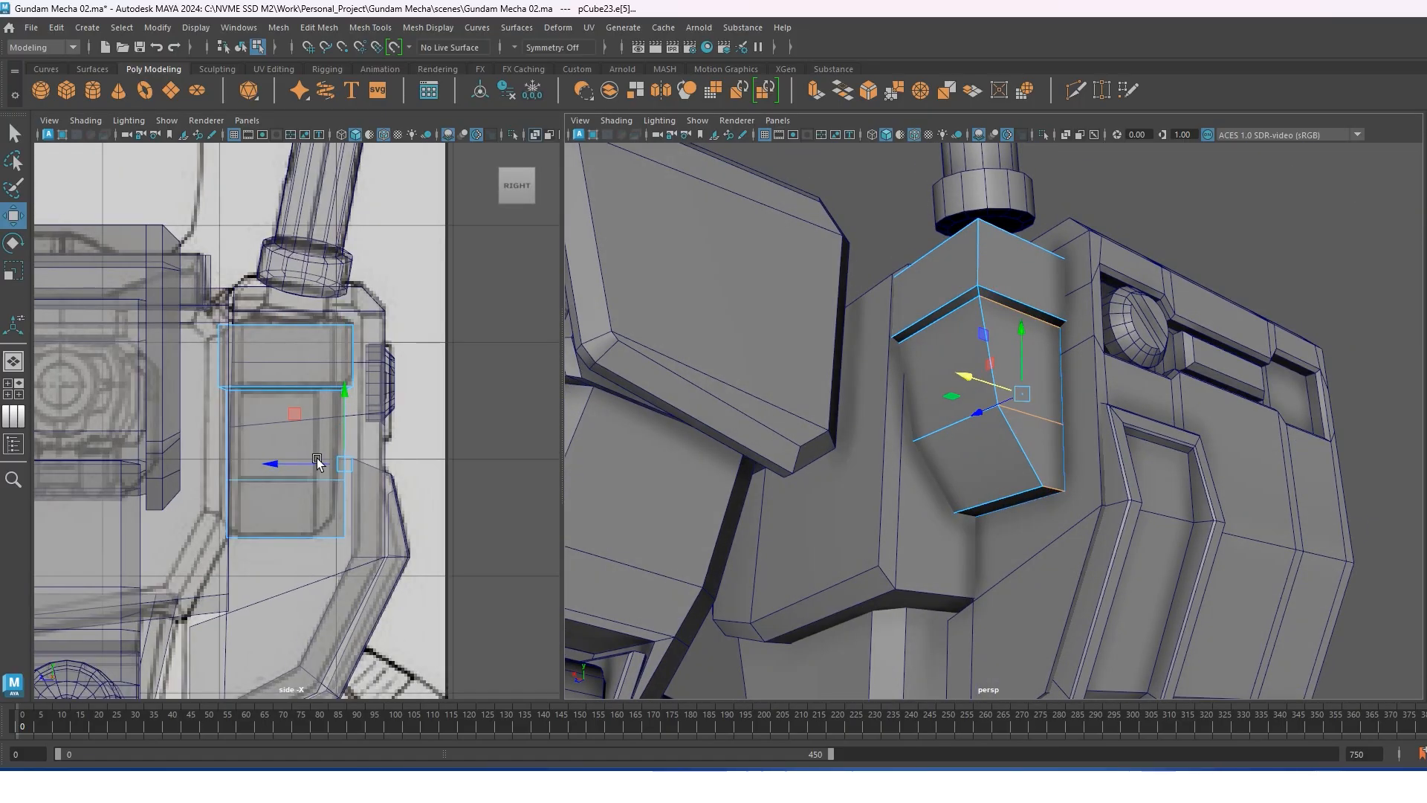
left_click_drag(319, 462, 316, 463)
left_click_drag(994, 415, 938, 434, "ctrl")
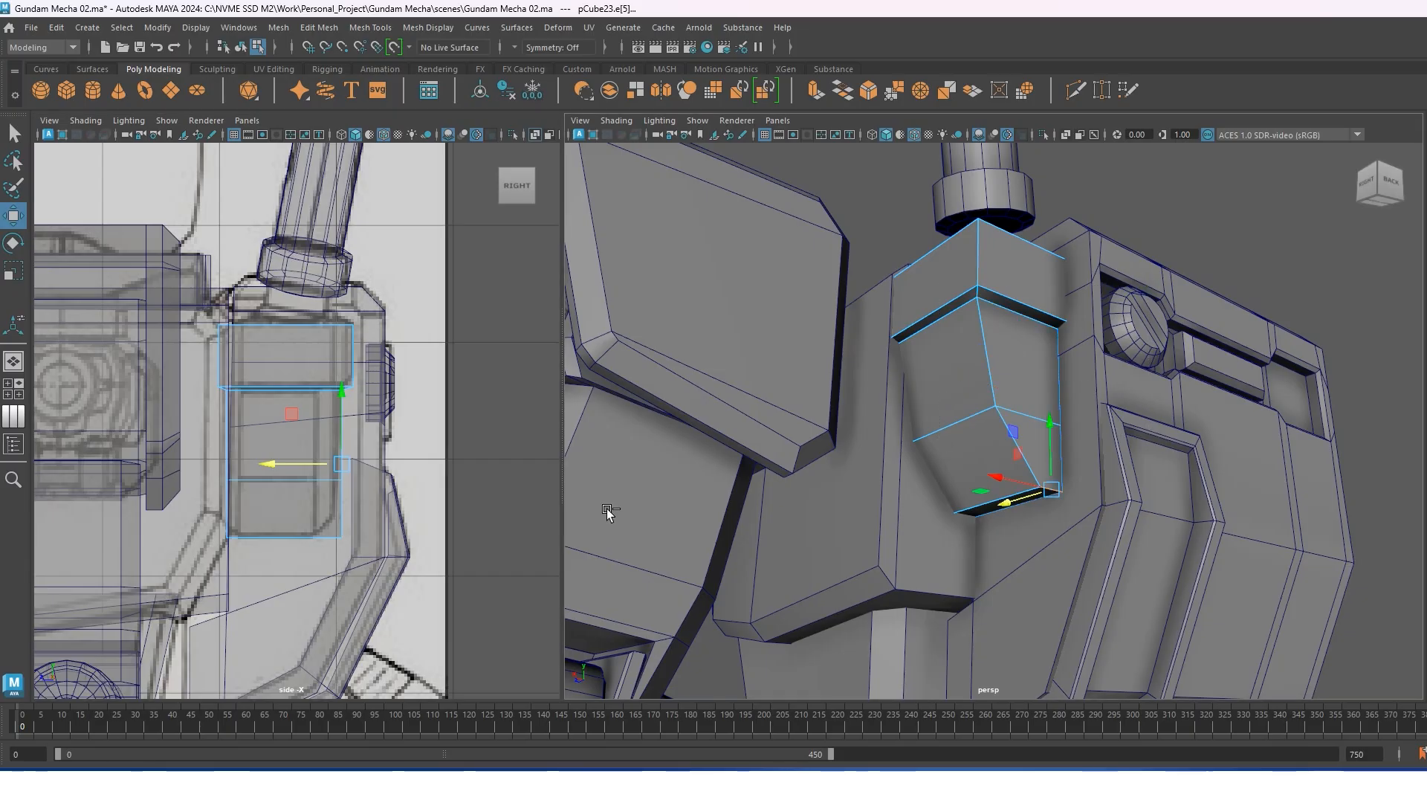
left_click_drag(307, 537, 281, 538)
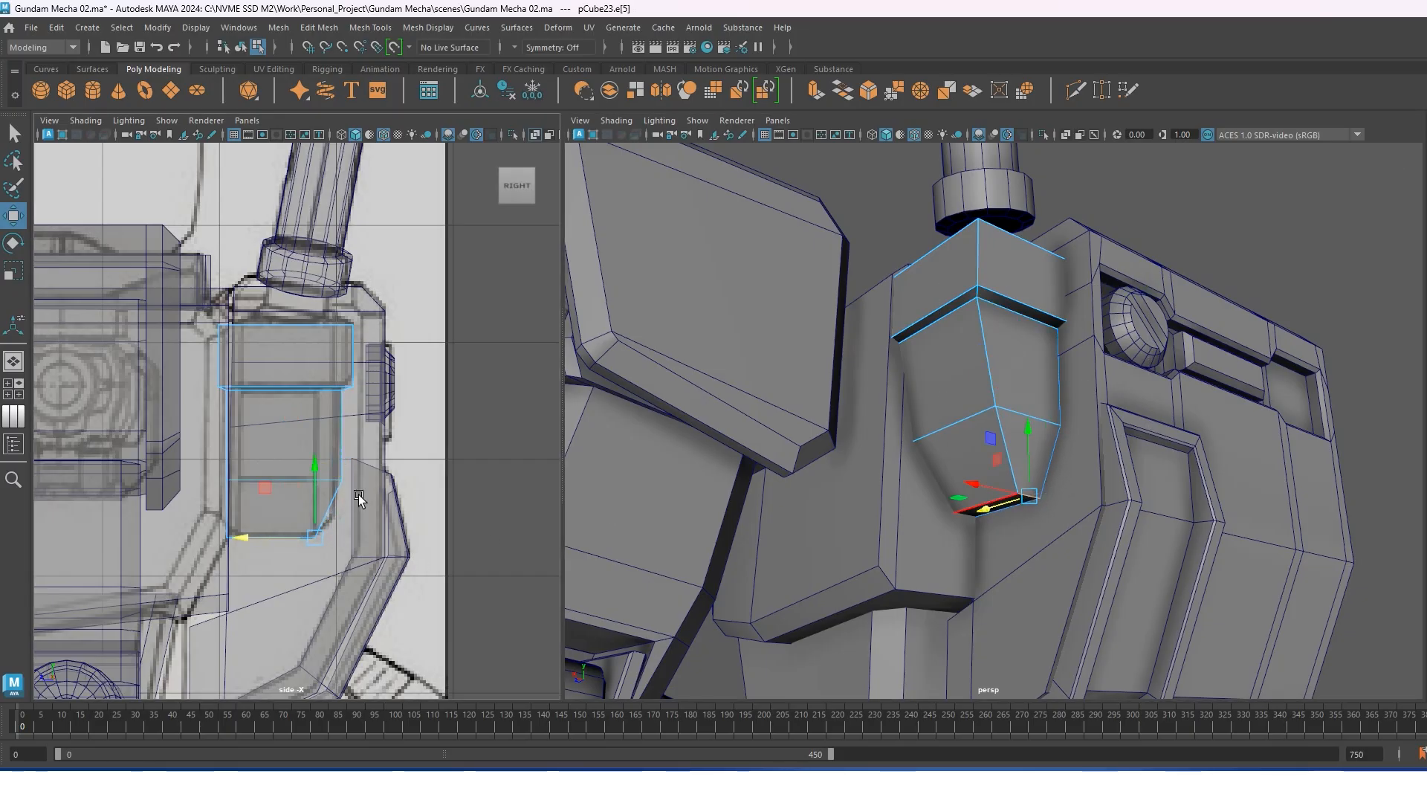
Bevel the holder box's outer vertical corner edges from the top band to the base, widening the bevel fraction slightly.
left_click_drag(1055, 499, 998, 327, "alt")
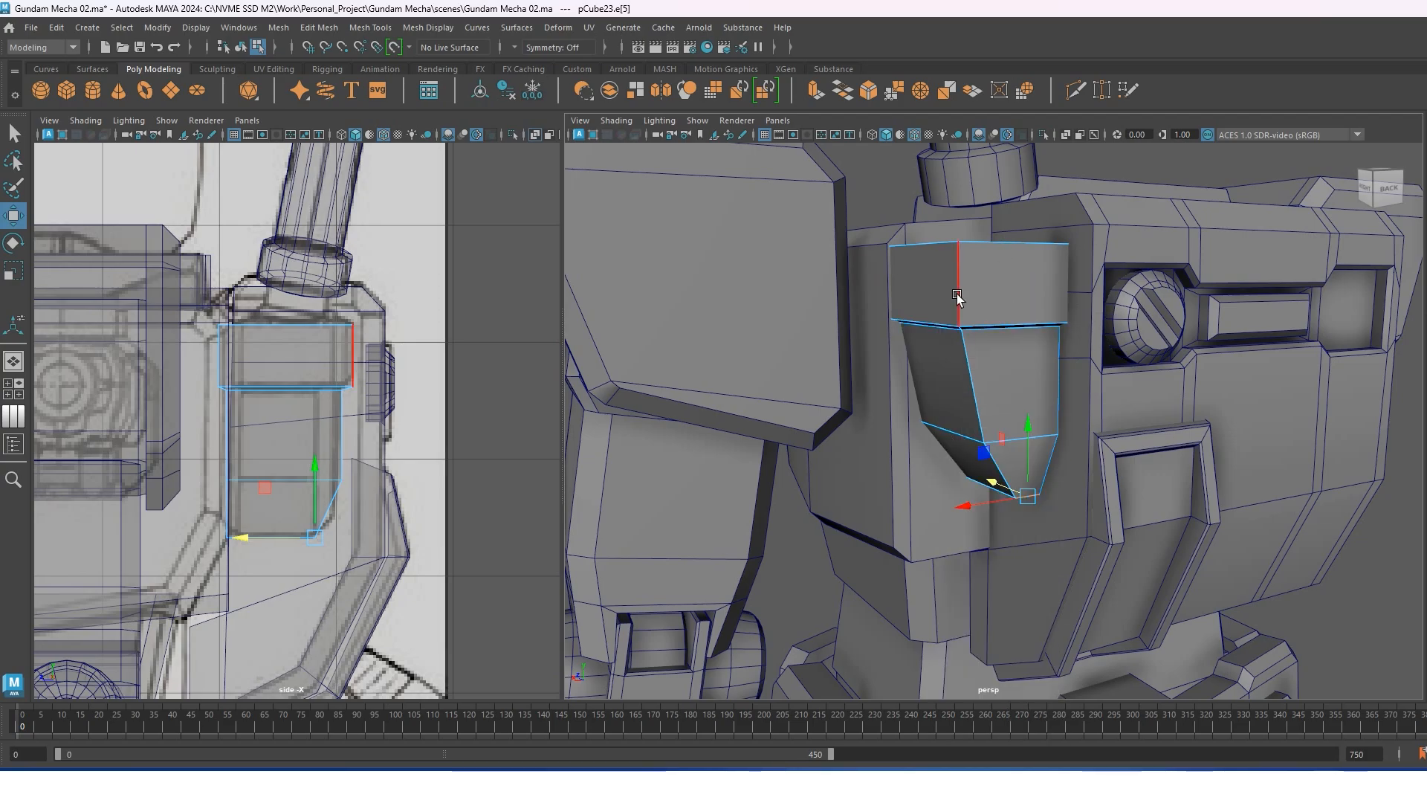
right_click_drag(956, 294, 1028, 343, "shift")
left_click_drag(1029, 343, 1069, 399, "alt")
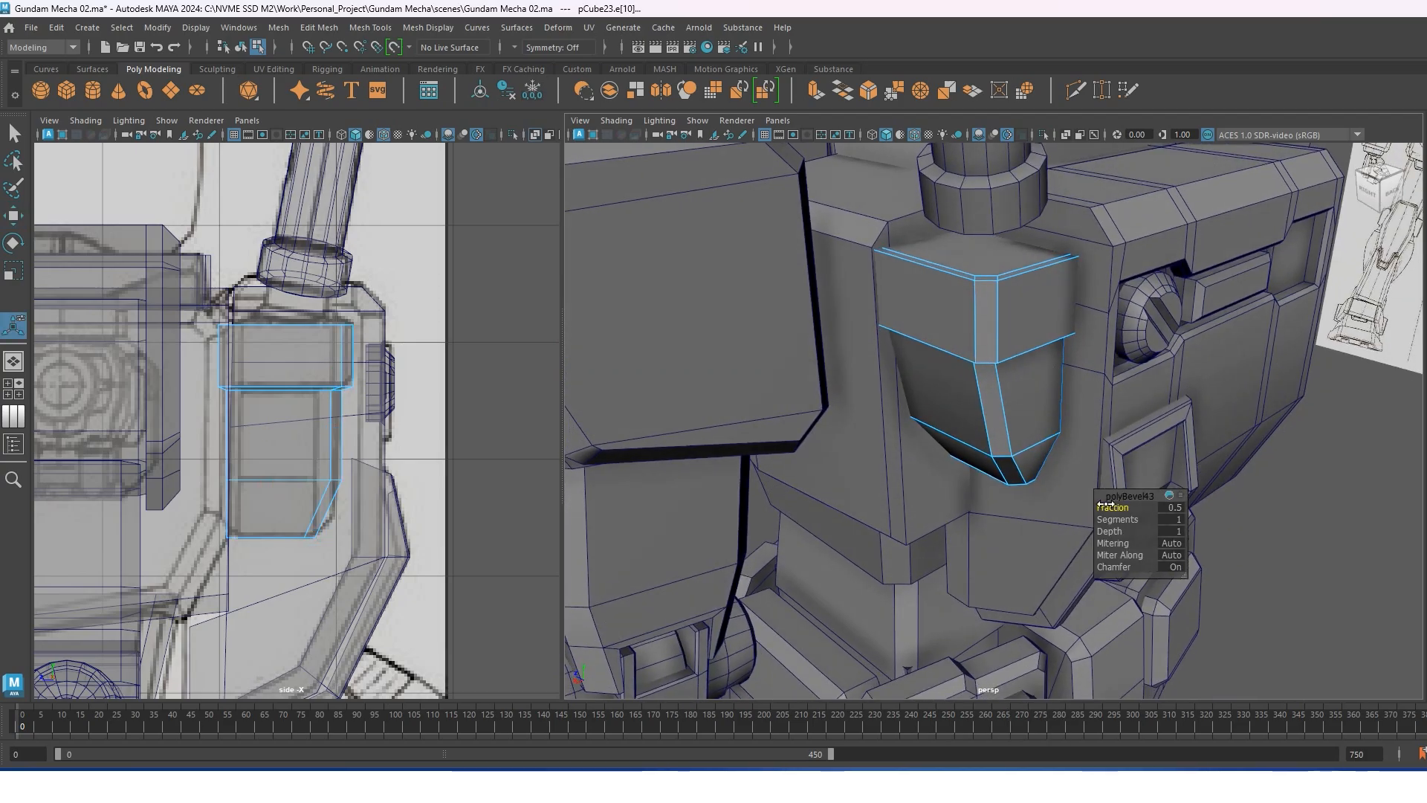
left_click_drag(1106, 505, 1123, 506)
key("w")
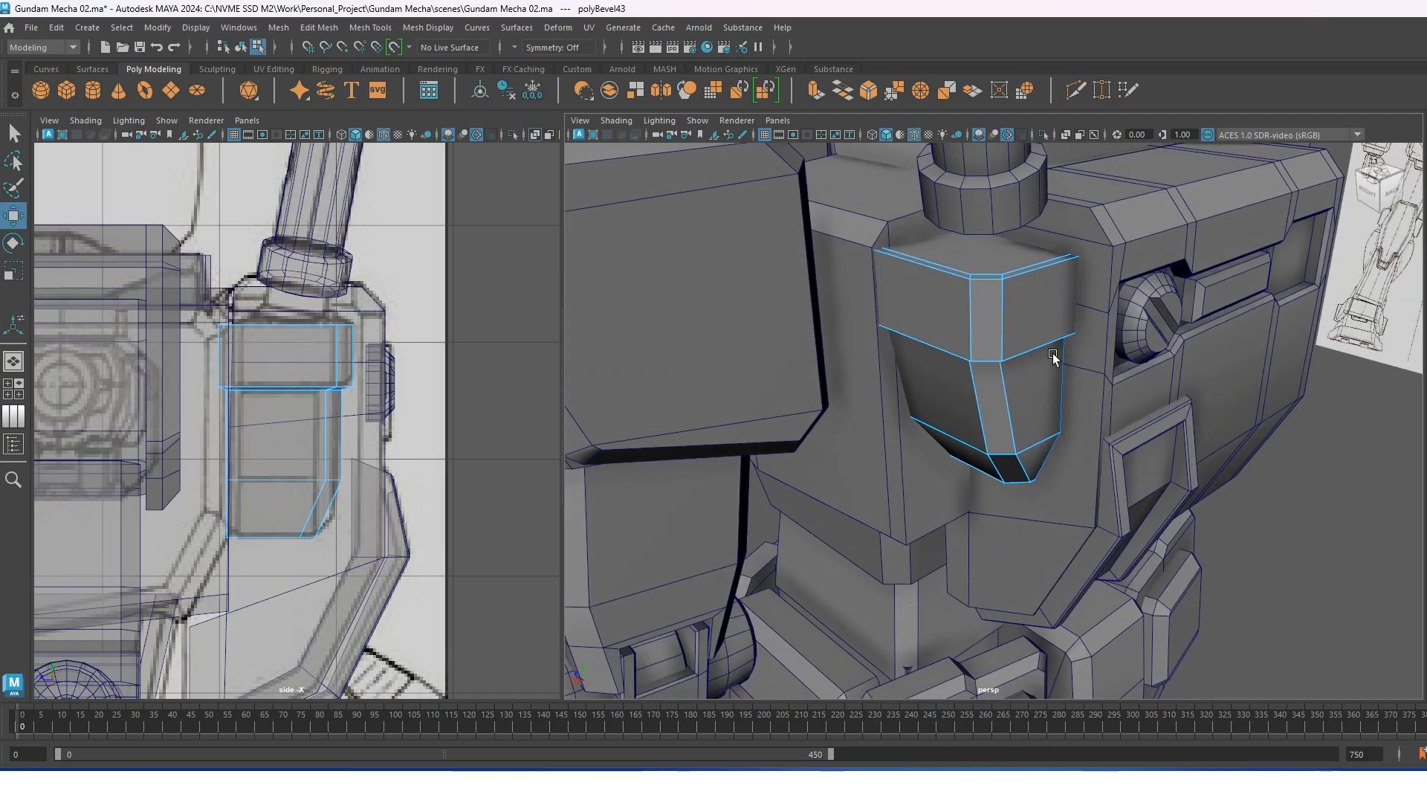
left_click_drag(1053, 354, 1013, 344, "alt")
Isolate the holder box and delete its hidden faces on the inner side and the front.
right_click_drag(1016, 293, 1067, 272)
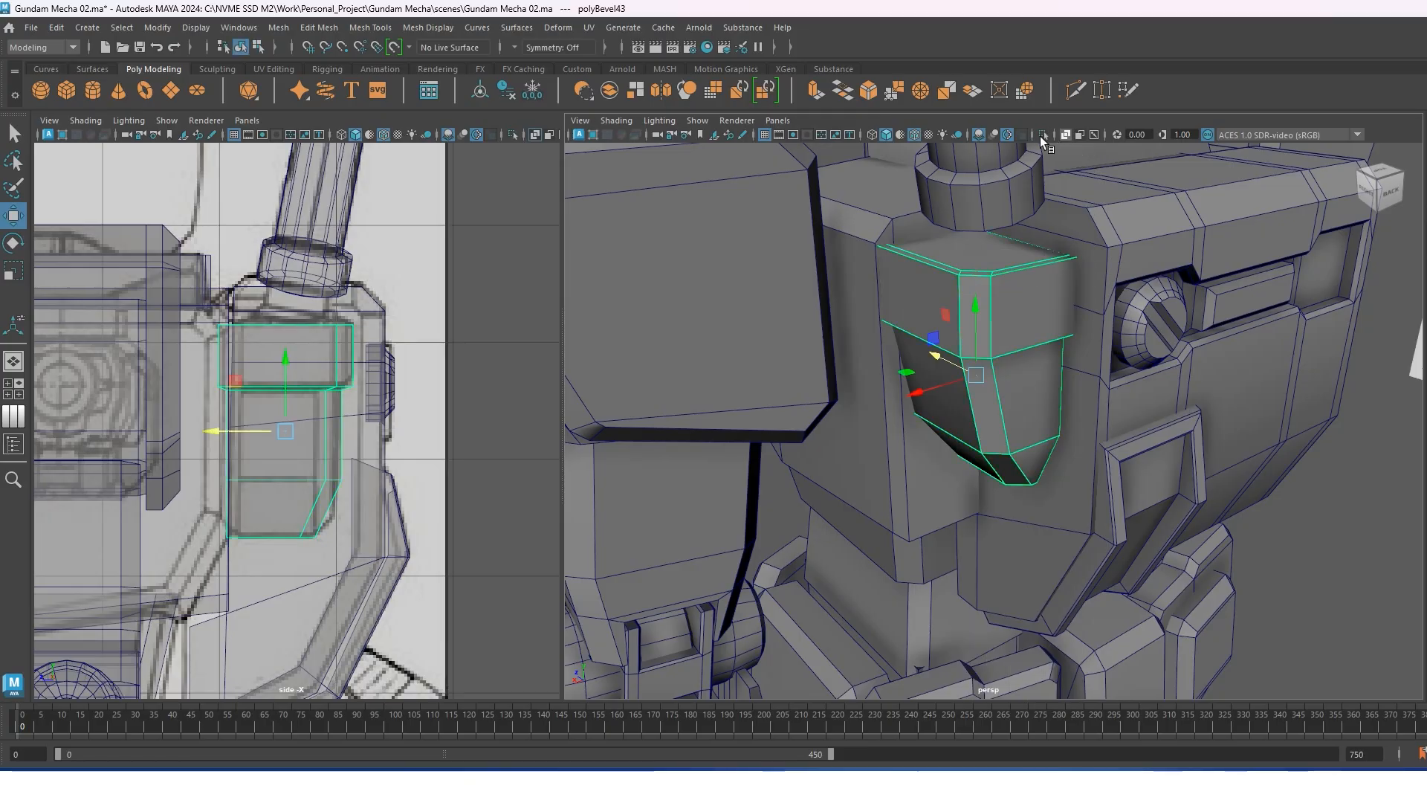
left_click(1043, 135)
left_click_drag(962, 262, 919, 261, "alt")
right_click_drag(1073, 231, 1077, 269)
left_click_drag(1100, 284, 1055, 312, "alt")
left_click(1056, 312)
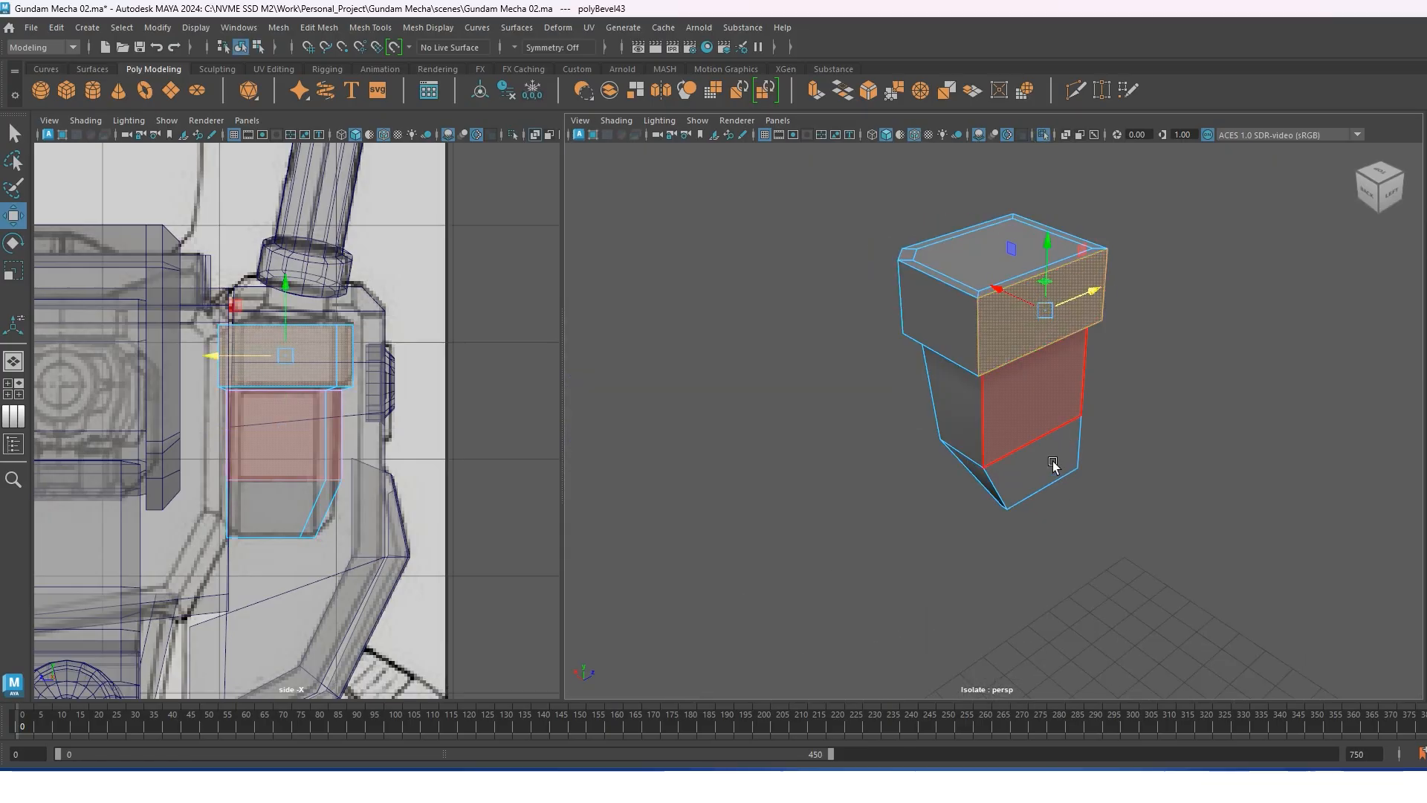
left_click(1051, 468, "shift")
left_click_drag(1189, 414, 989, 523, "alt")
double_click(984, 521, "shift")
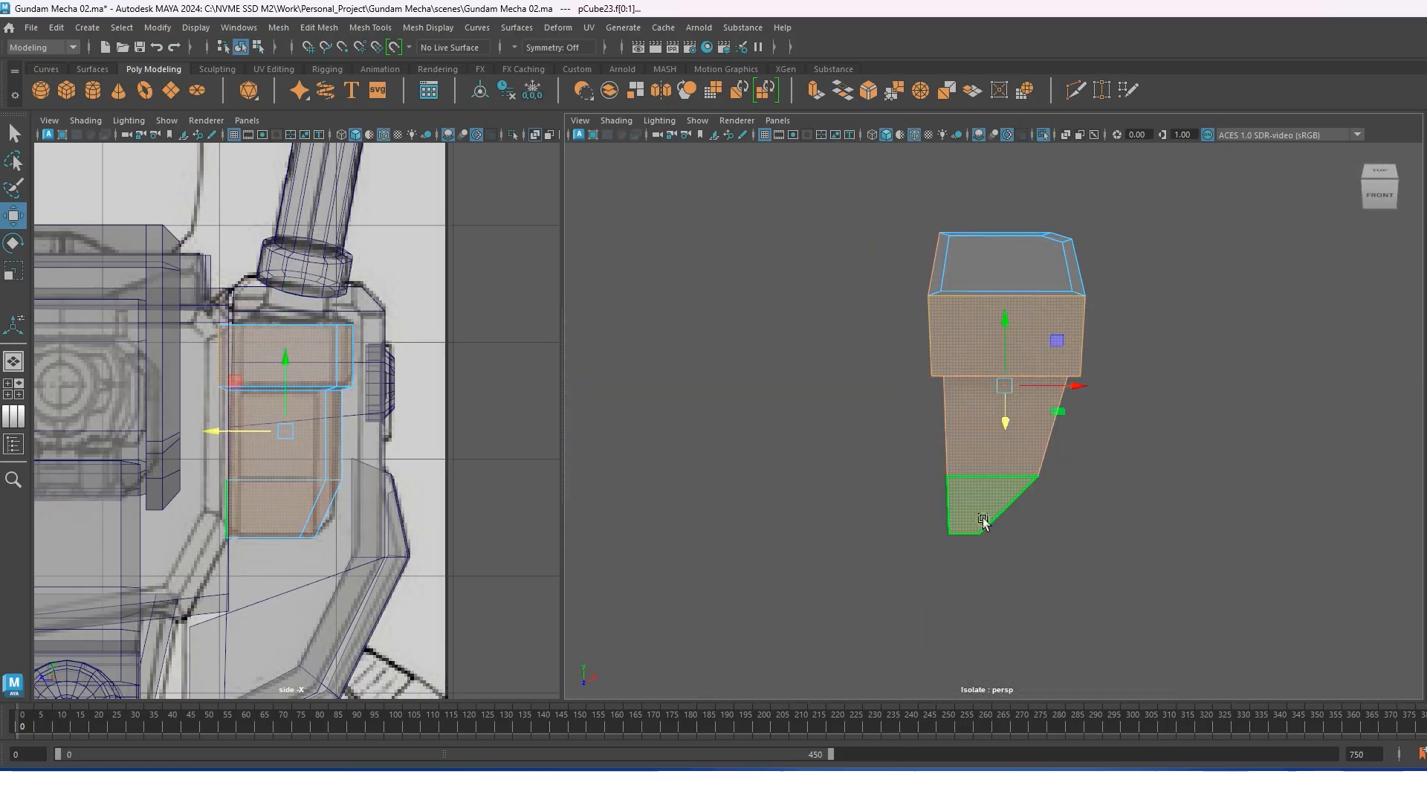
key("Delete")
Check the opened holder box from several angles and bring the rest of the model back into view.
left_click_drag(988, 271, 838, 327, "alt")
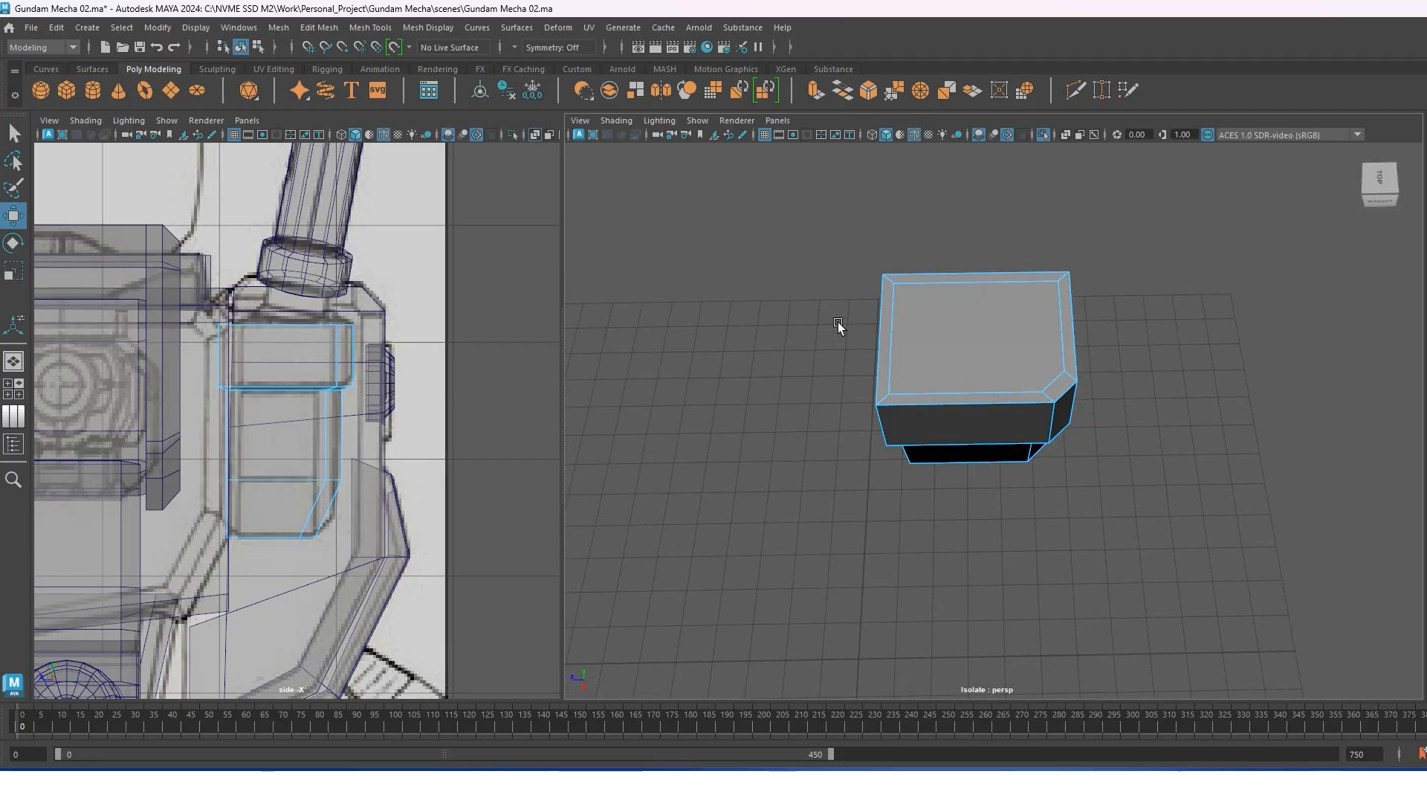
left_click_drag(981, 349, 998, 280, "alt")
left_click(998, 280)
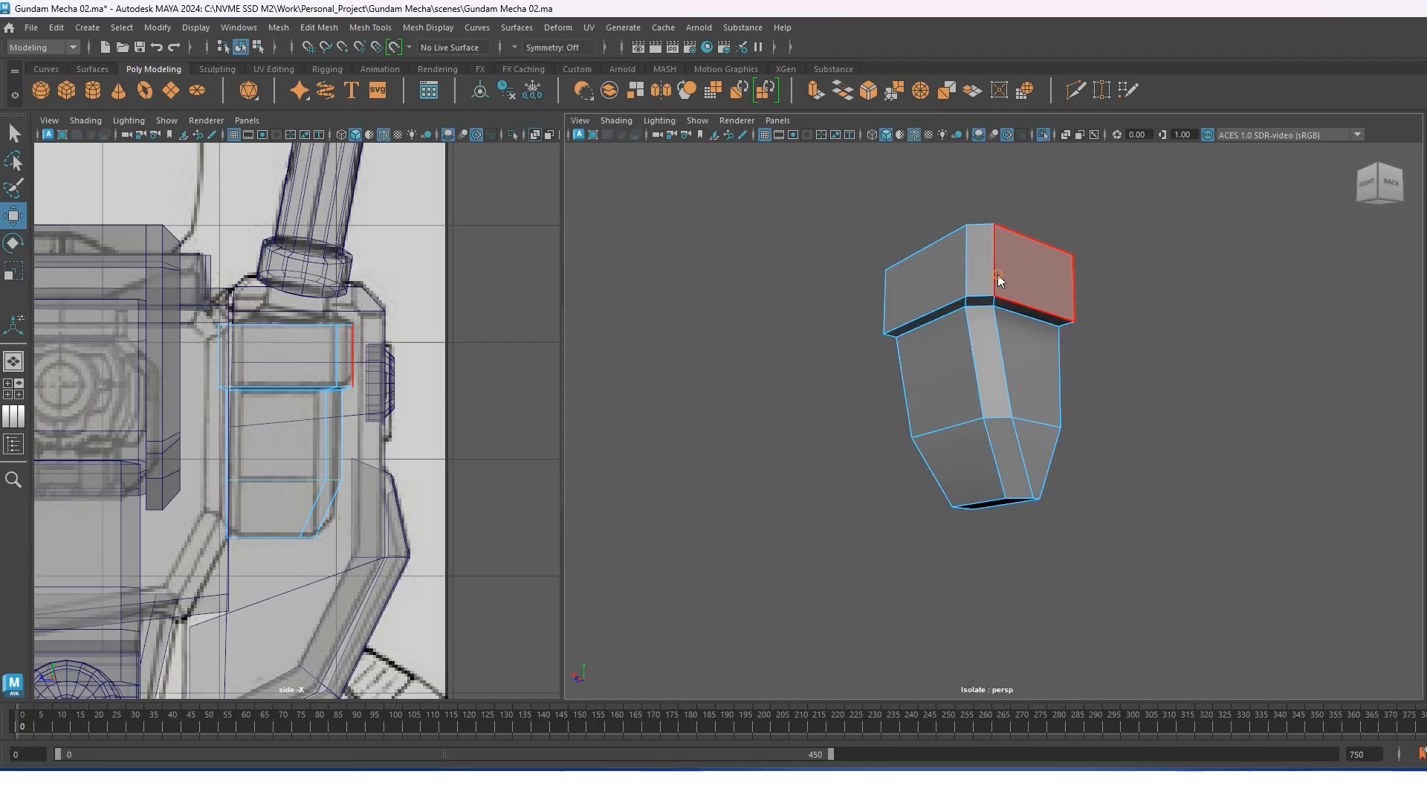
left_click(1056, 461, "shift")
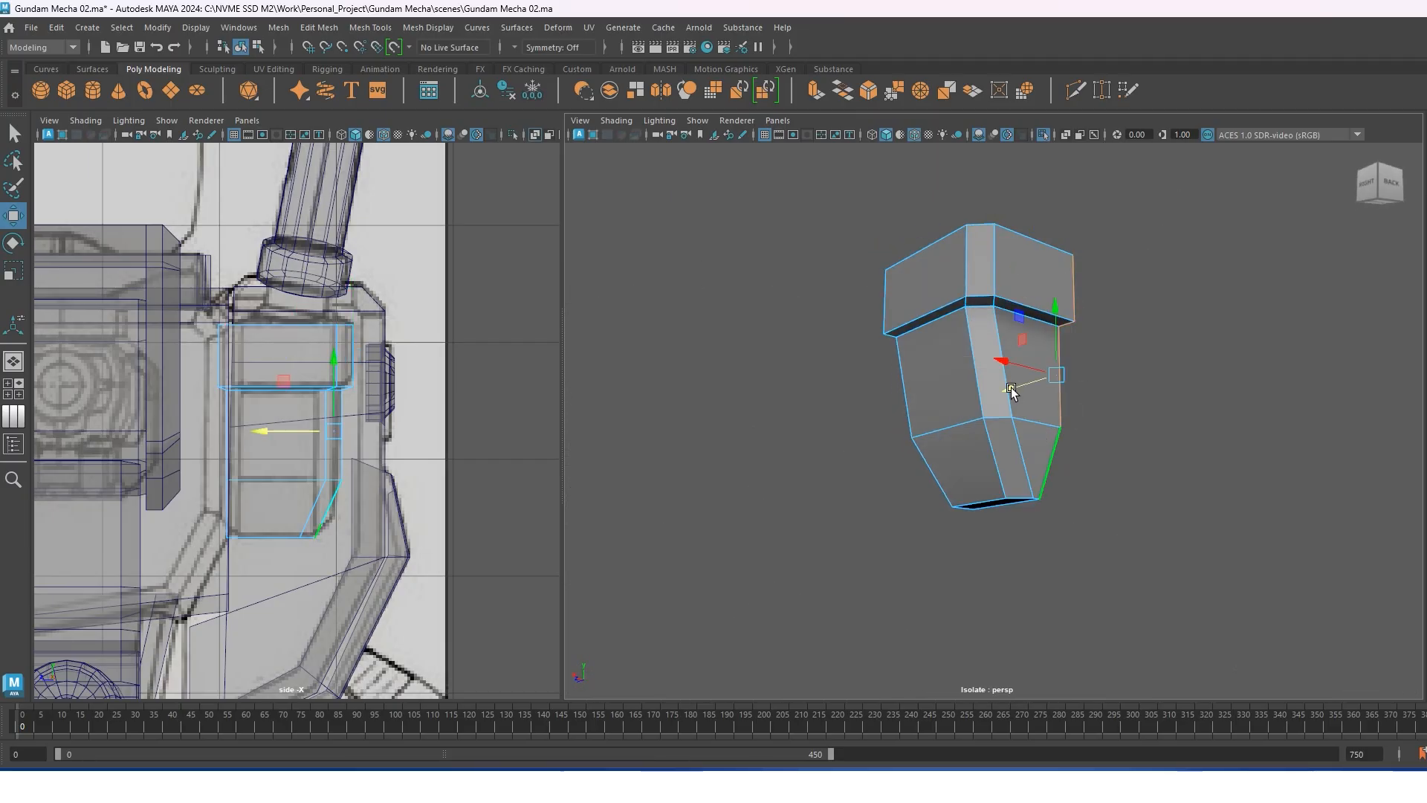
key("ctrl+1")
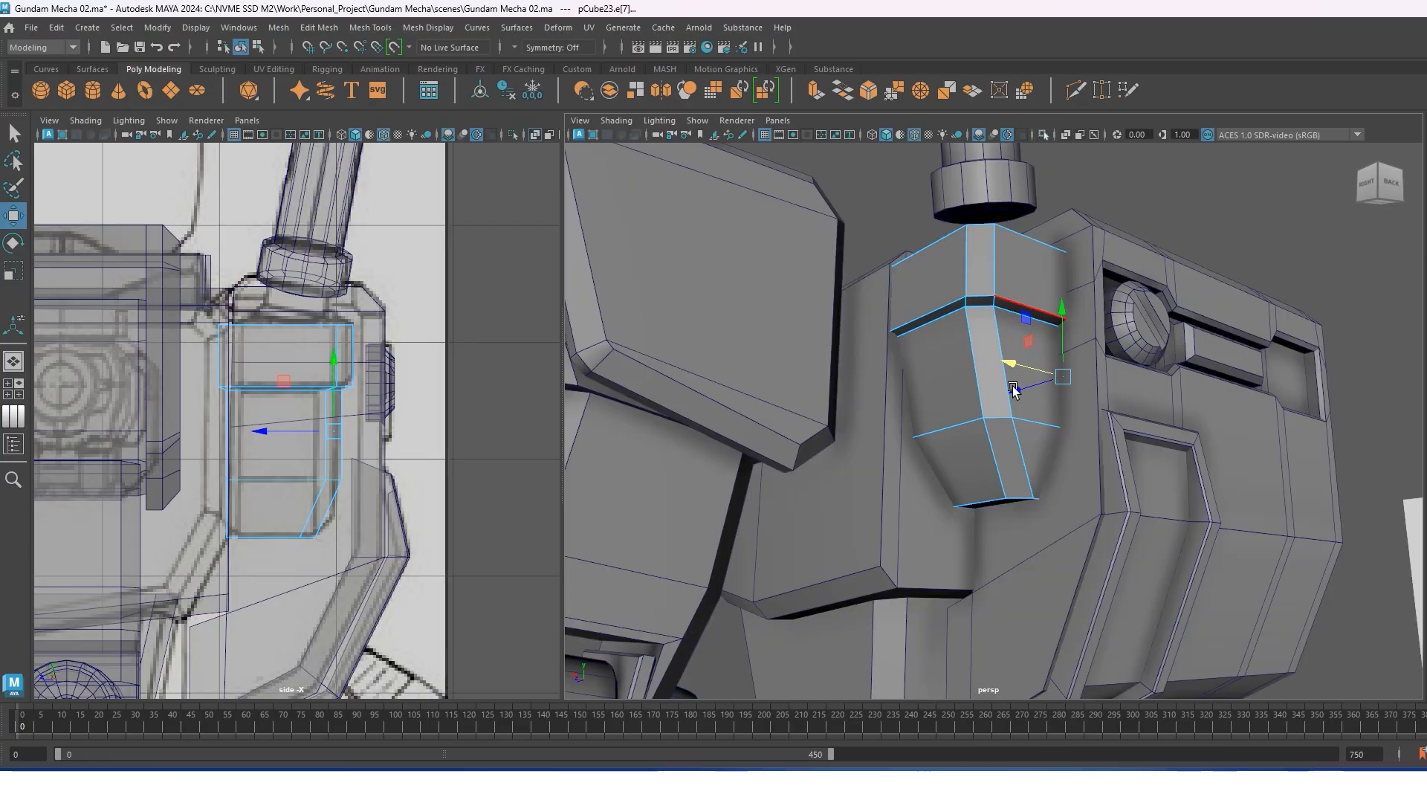
Try to shift the beveled corner's lower edges forward on the holder box and undo the moves.
left_click_drag(1031, 448, 1060, 470, "alt")
key("d")
left_click(1017, 502)
left_click_drag(1003, 513, 977, 520, "alt")
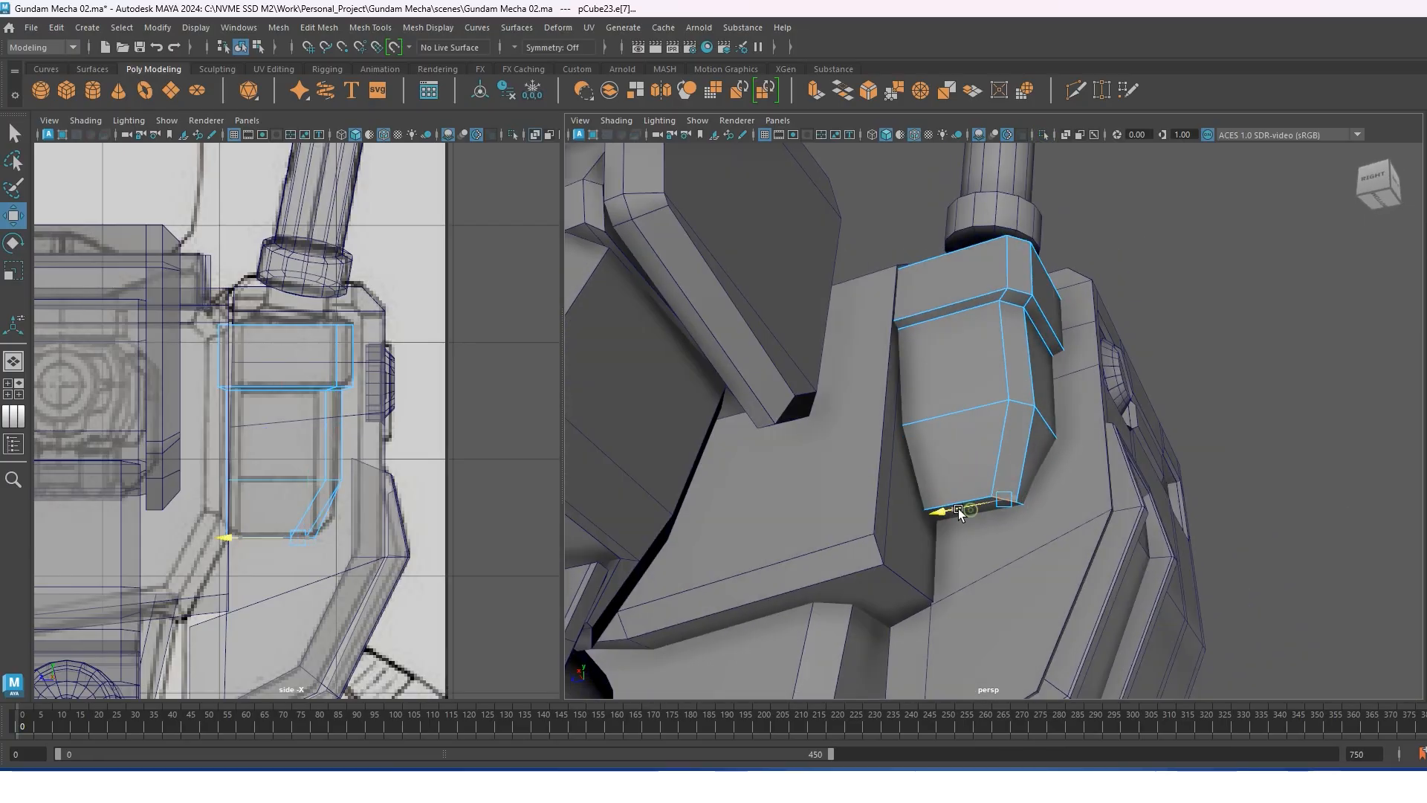
key("ctrl+z")
left_click_drag(1019, 471, 1026, 484, "alt")
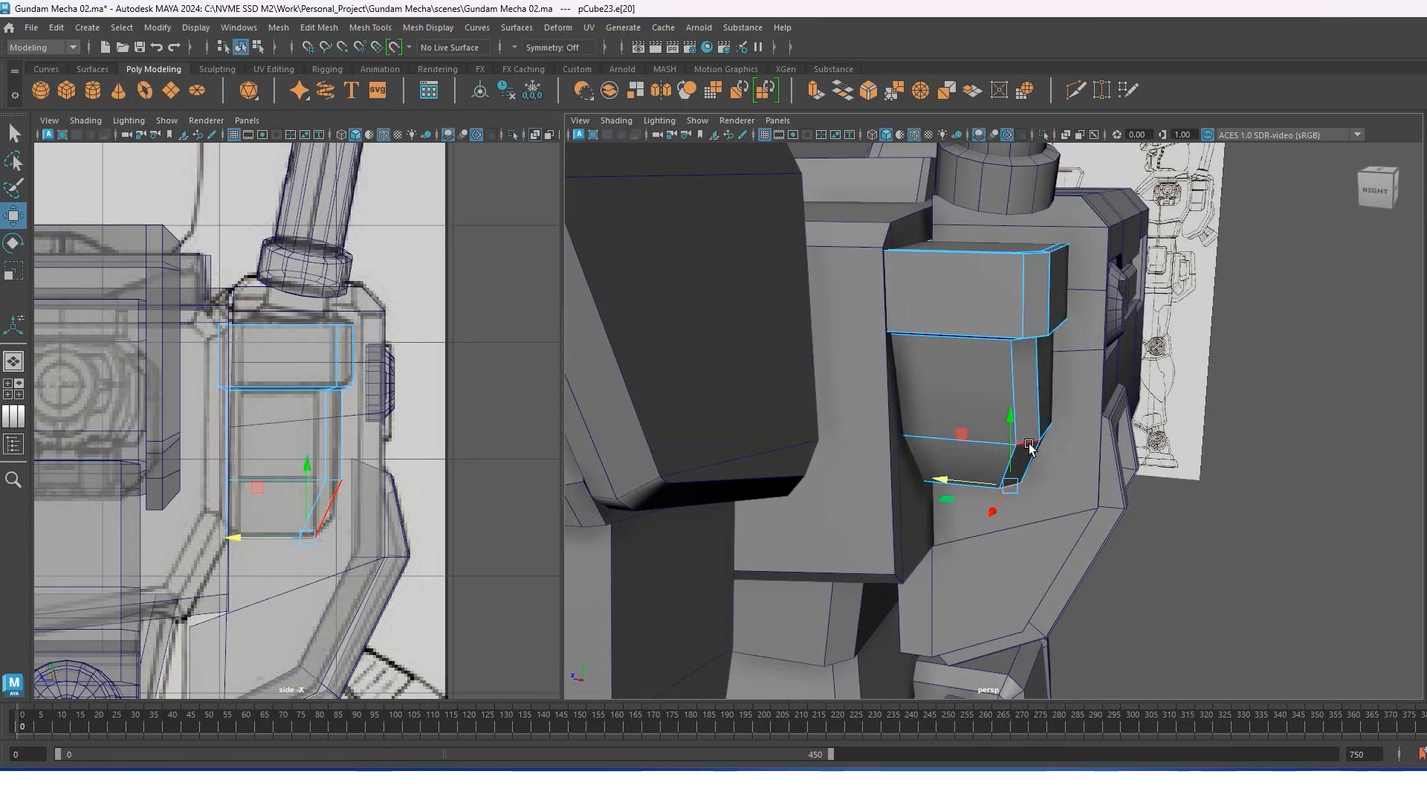
left_click(1030, 444)
left_click_drag(987, 439, 976, 438)
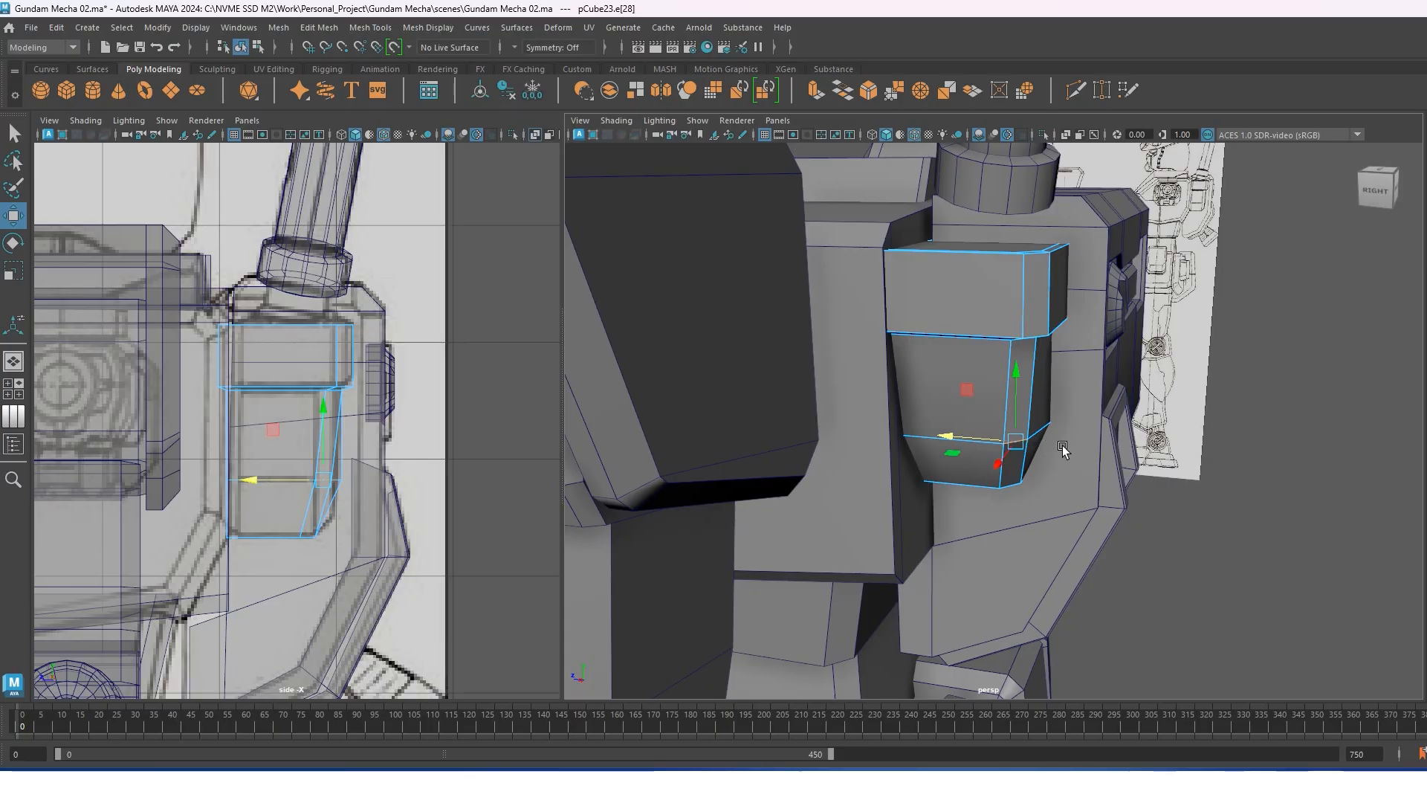
key("ctrl+z")
left_click_drag(1034, 291, 1005, 314, "alt")
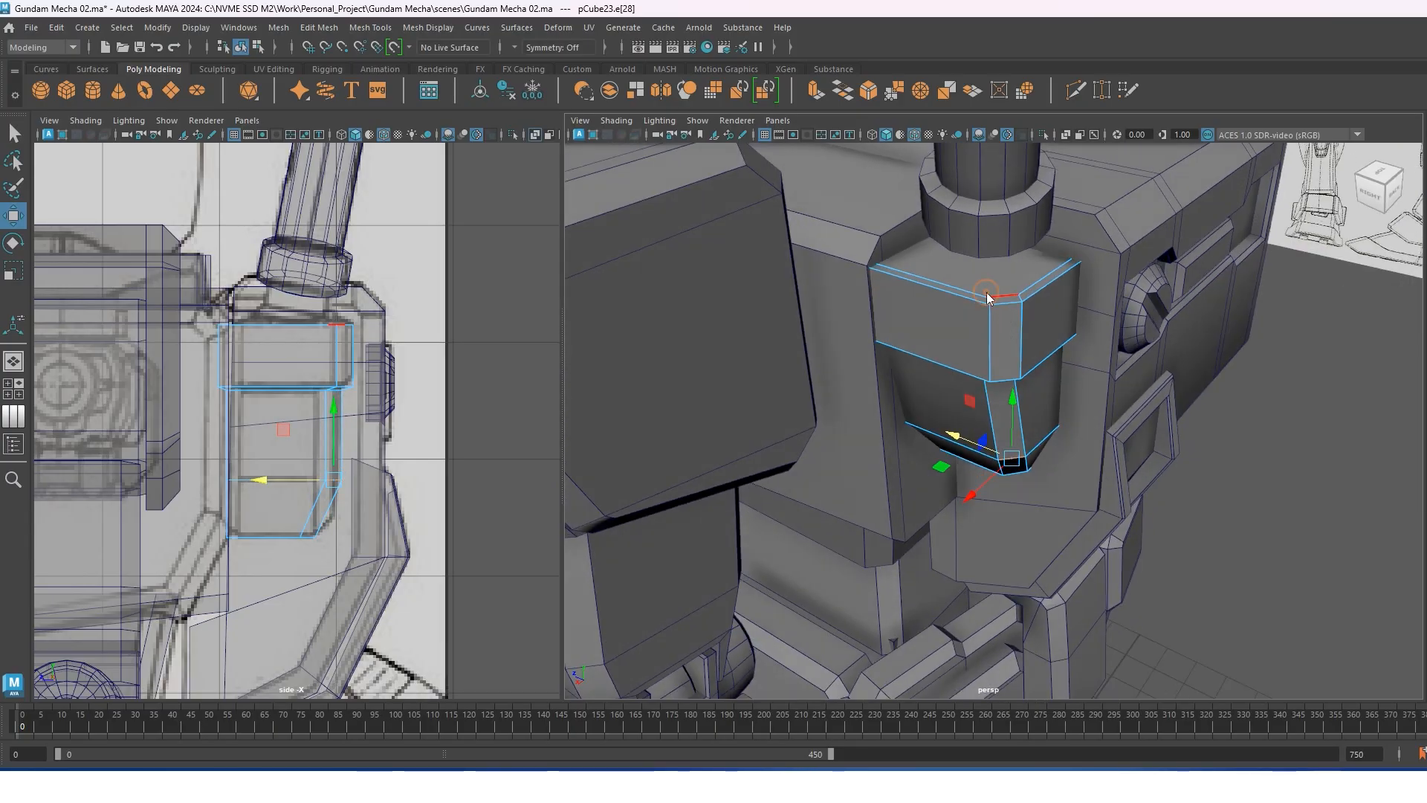
Extrude the beam saber handle's lower end face downward so the handle reaches into the holder box.
right_click_drag(987, 297, 1013, 280)
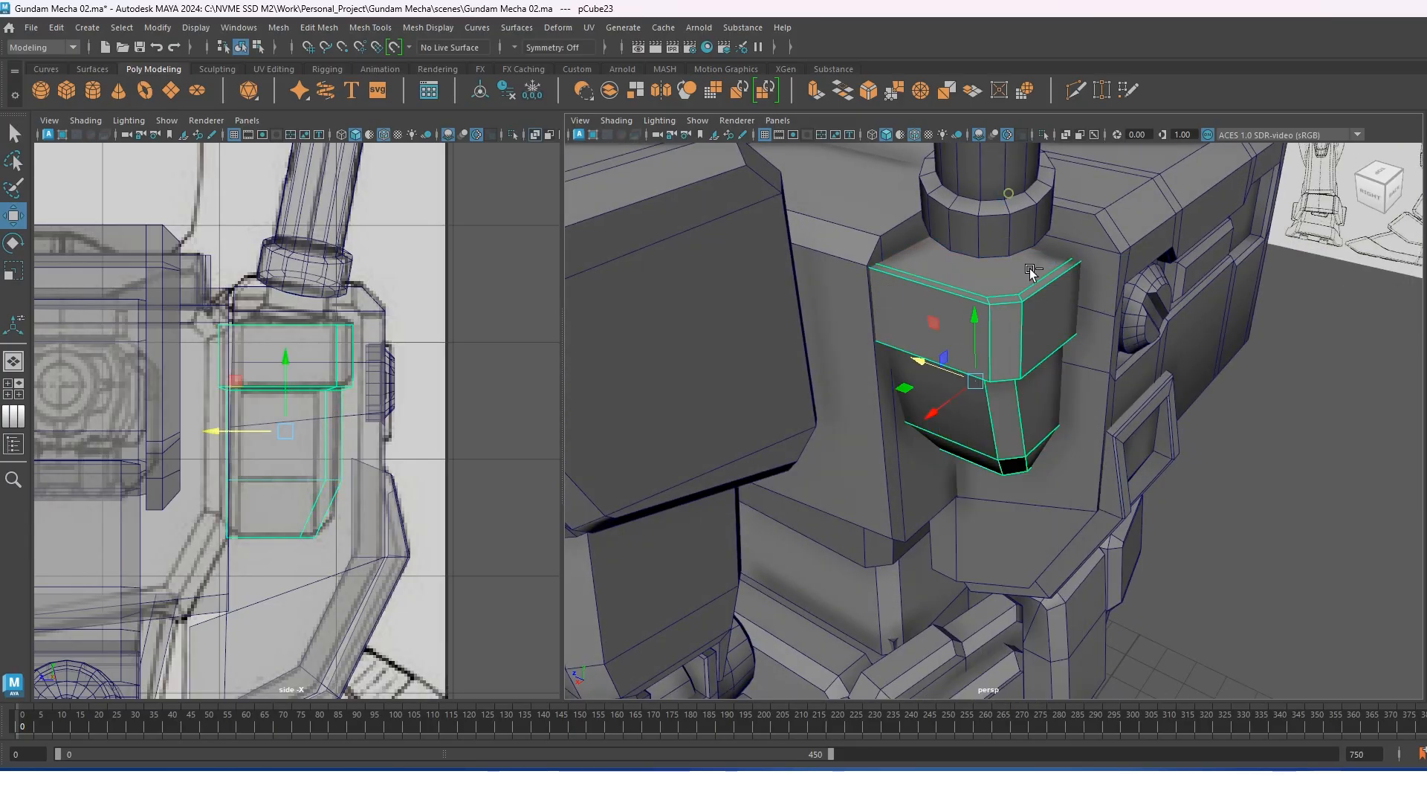
left_click(1010, 208)
left_click_drag(1010, 238, 972, 175, "alt")
right_click_drag(972, 179, 970, 283)
left_click_drag(1117, 506, 1141, 510)
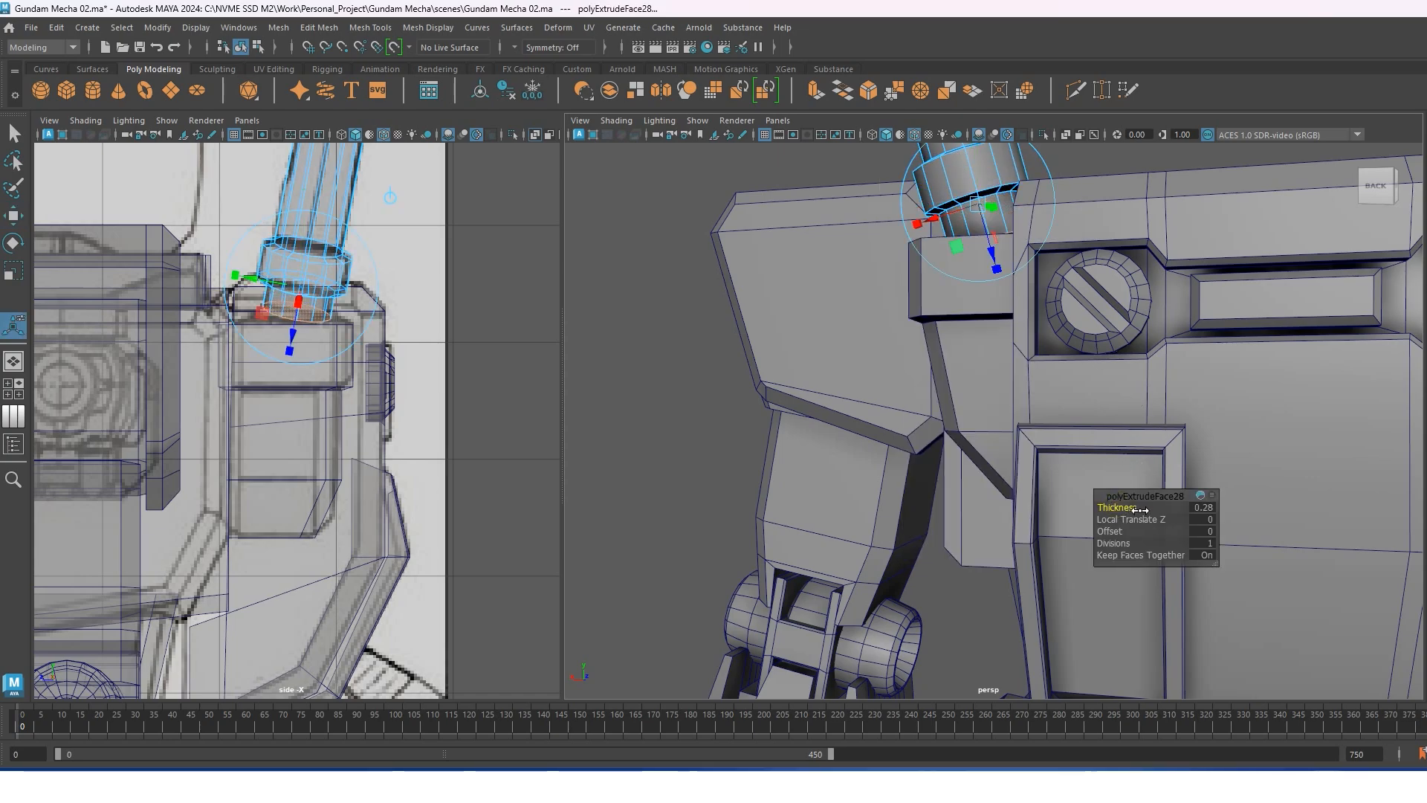
key("w")
left_click(1047, 287)
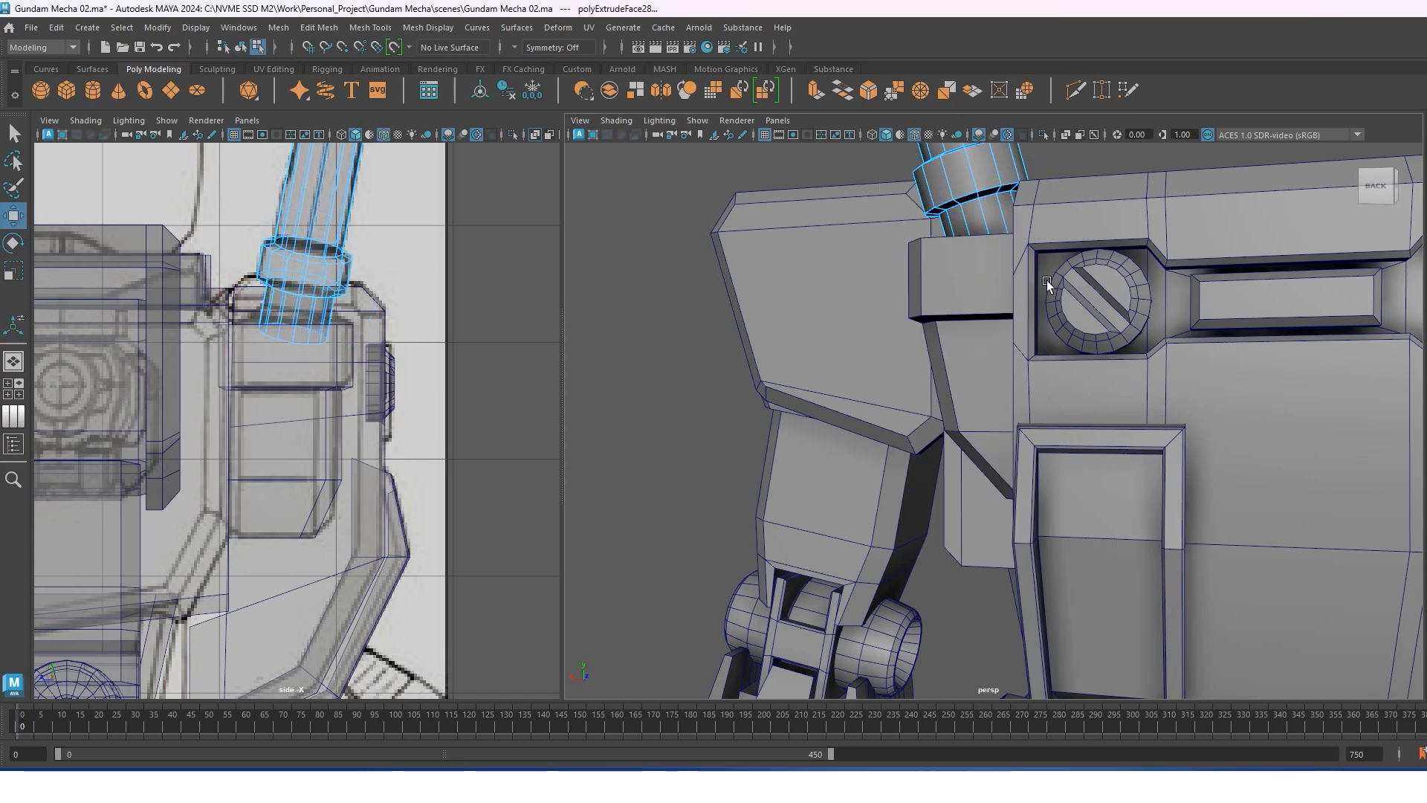
Deselect the handle, check the whole mecha from behind, and save the scene.
scroll(1040, 289, "down", 6)
left_click_drag(980, 298, 1011, 311, "alt")
right_click_drag(984, 295, 1073, 244)
left_click(1072, 243)
scroll(1029, 316, "down", 6)
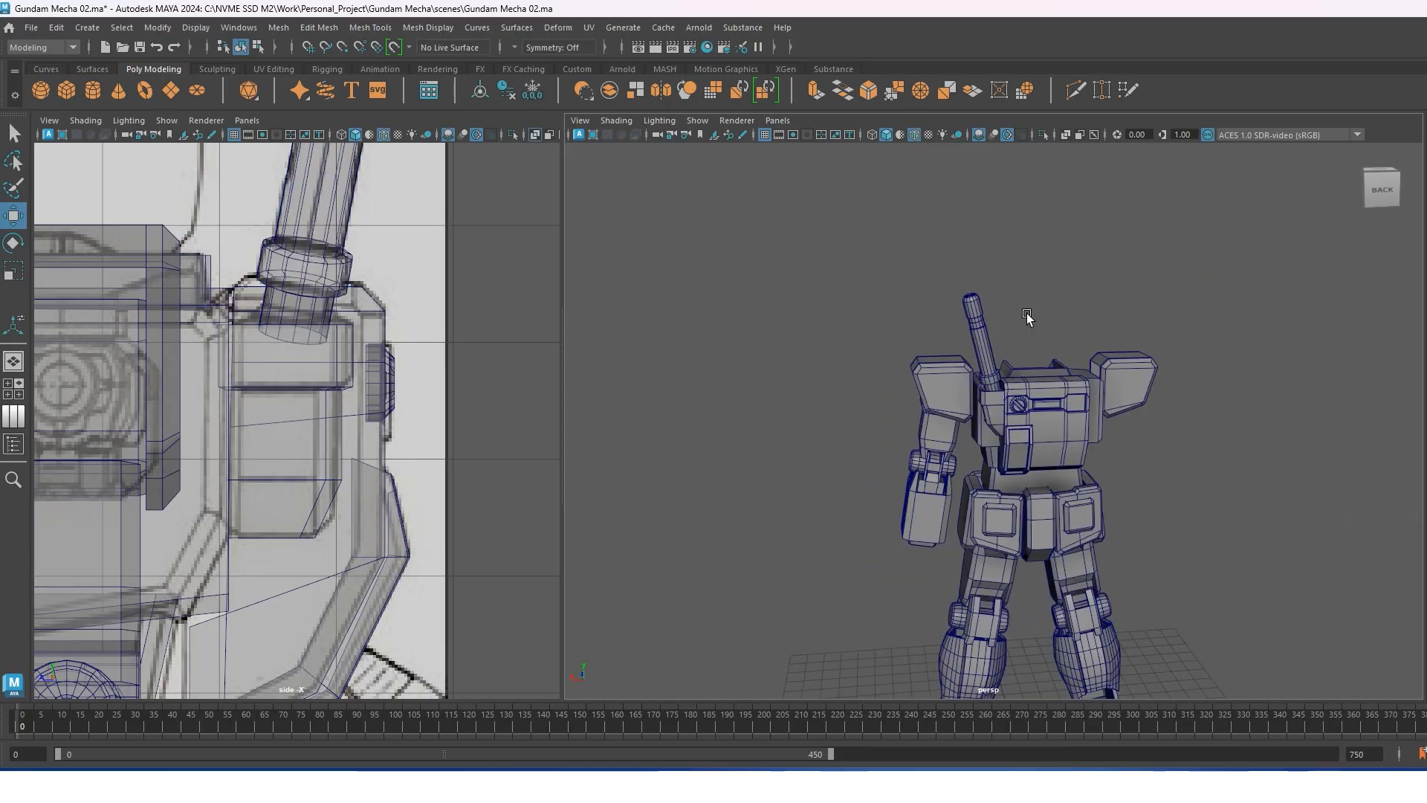
left_click_drag(1026, 317, 1047, 333, "alt")
key("ctrl+s")
With X-ray shading in the front view, create a polygon cylinder of about 0.467 radius and 1.309 height below the chest vent.
scroll(347, 378, "down", 6)
middle_click_drag(385, 648, 379, 507, "alt")
middle_click_drag(1093, 498, 1064, 408, "alt")
left_click_drag(1064, 408, 1146, 355, "alt")
key("space")
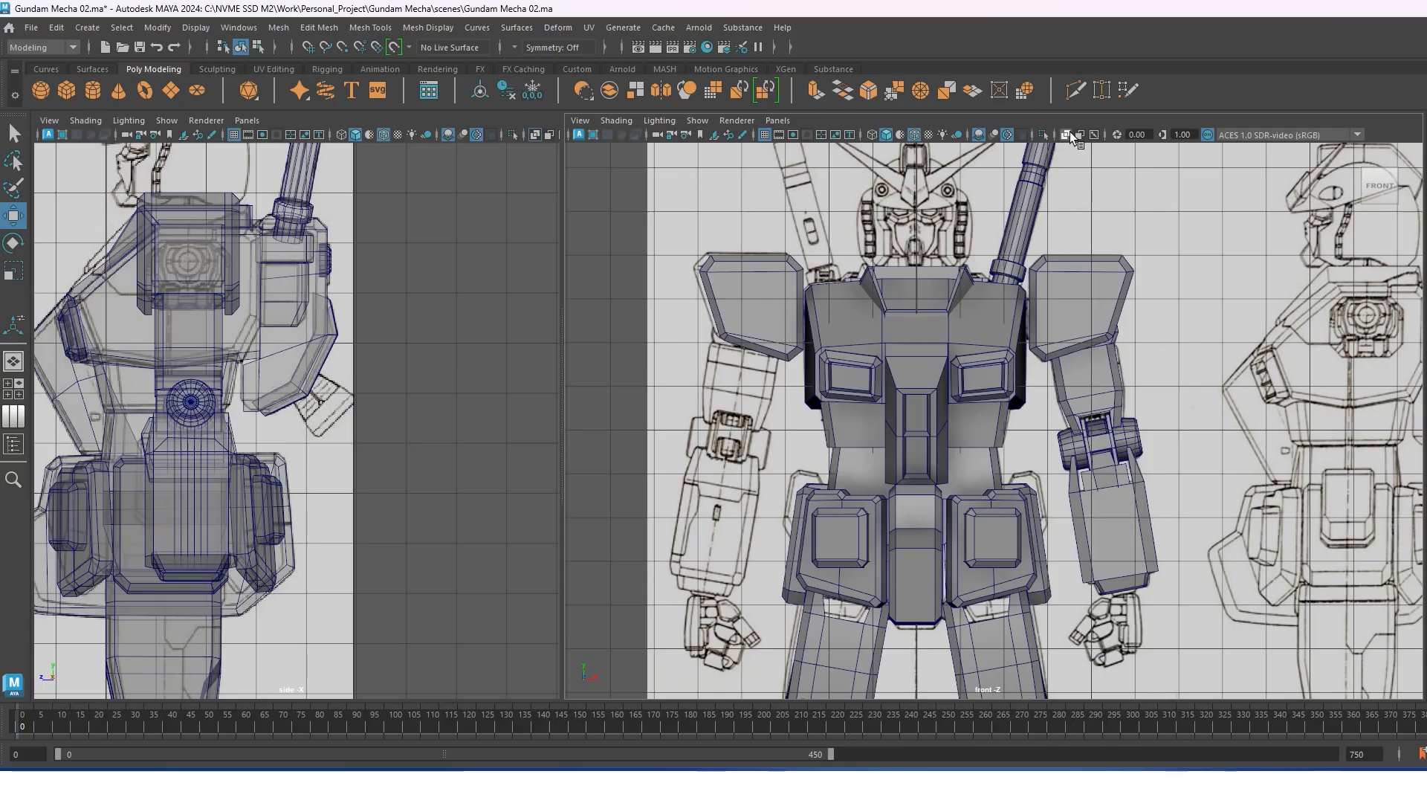
left_click(1070, 136)
right_click_drag(1076, 213, 965, 252, "shift")
key("w")
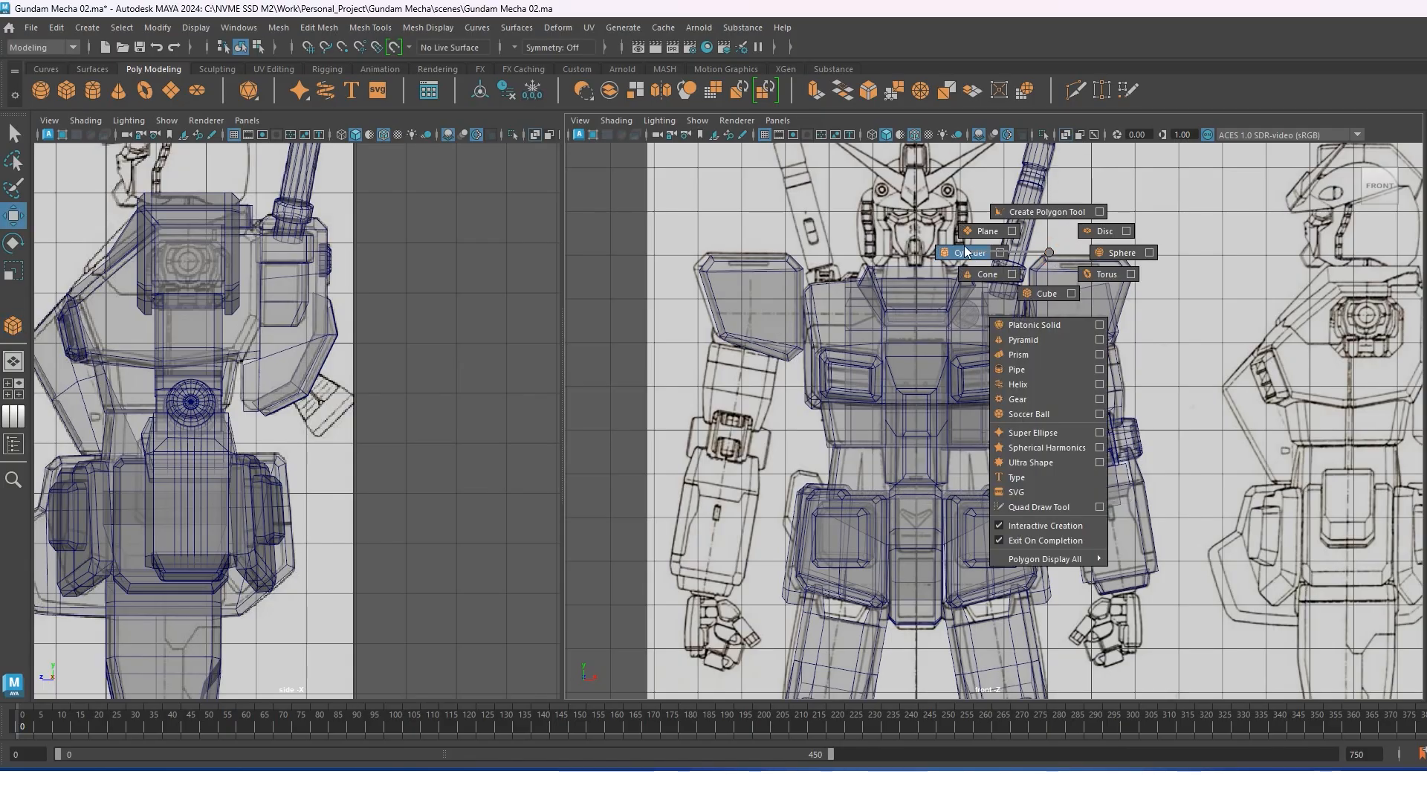
right_click_drag(1143, 261, 1062, 303, "shift")
right_click_drag(979, 260, 981, 269, "shift")
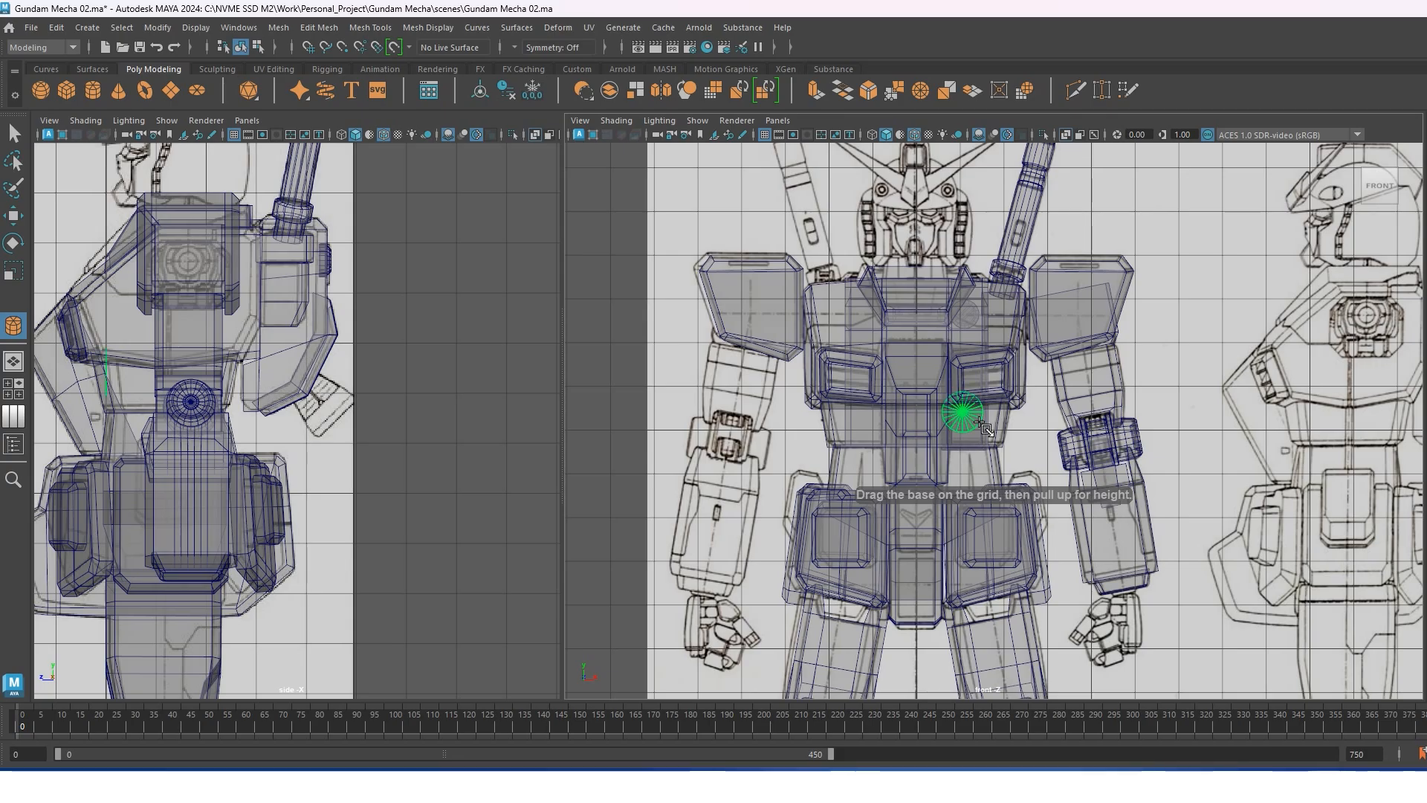
key("w")
Move the cylinder backward to the thruster position beneath the backpack and frame it in shaded perspective without X-ray.
left_click_drag(75, 381, 314, 400)
key("space")
left_click_drag(730, 385, 735, 342)
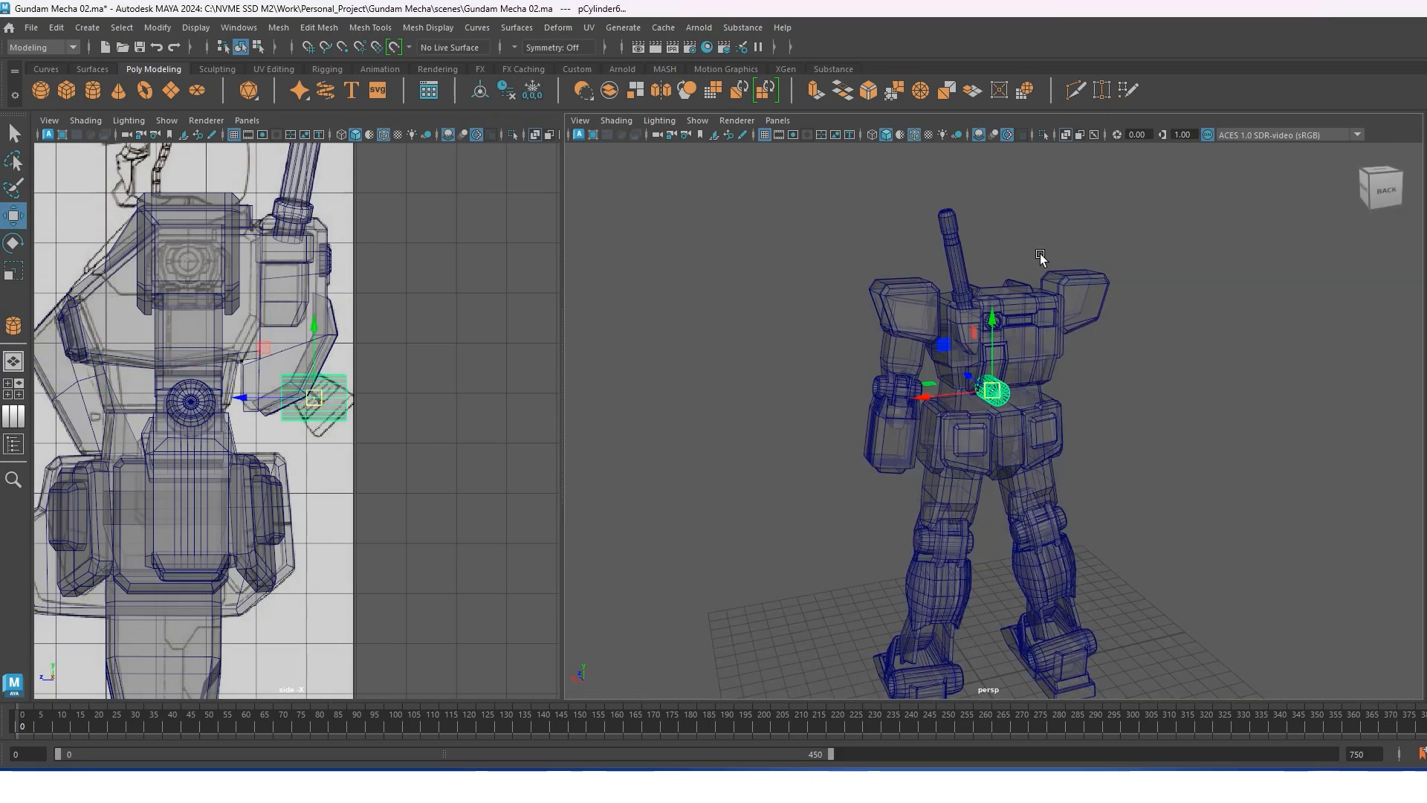
left_click(1066, 136)
key("f")
left_click_drag(1040, 412, 1219, 398, "alt")
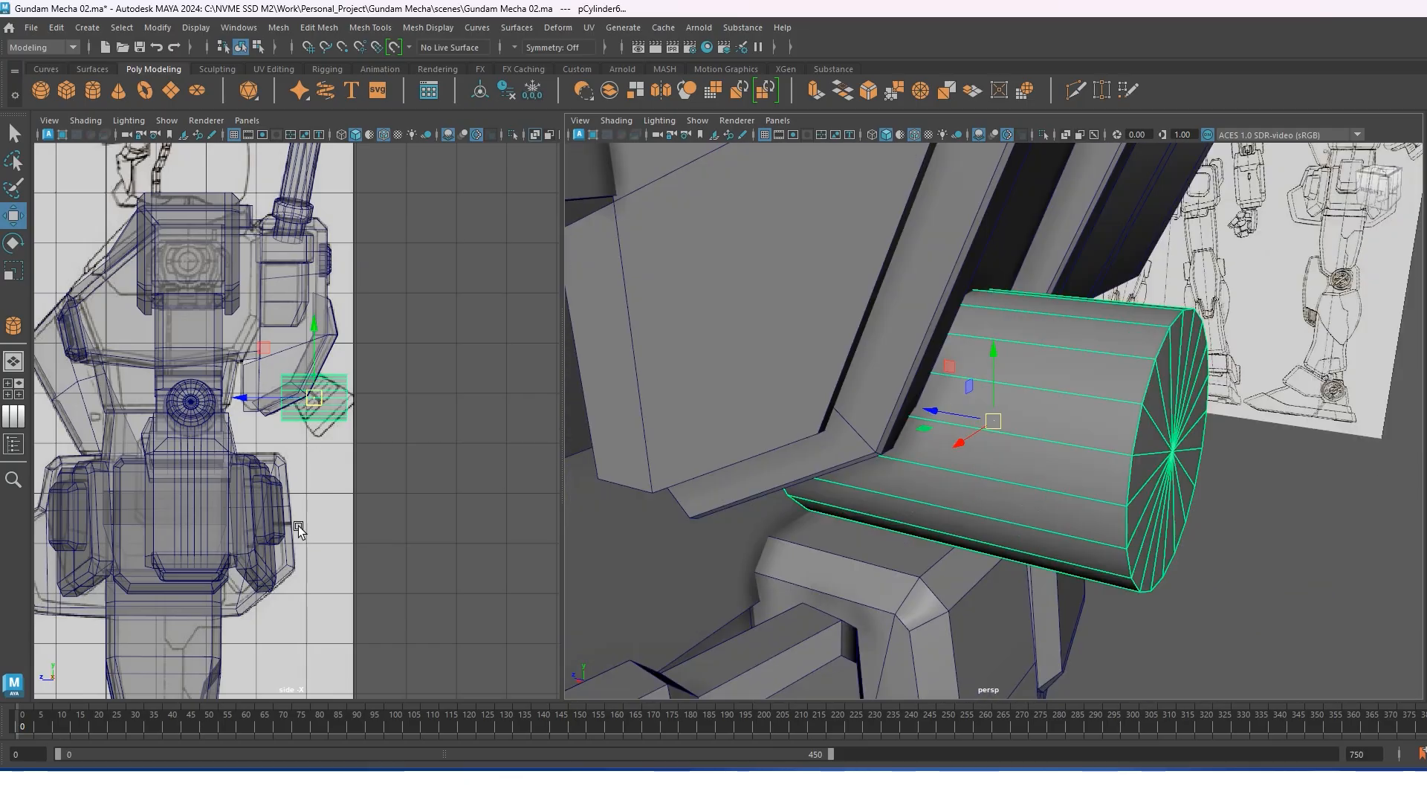
Rotate the cylinder in the side view to match the downward tilt of the thruster in the reference.
scroll(354, 358, "up", 5)
scroll(354, 357, "up", 3)
middle_click_drag(447, 407, 375, 463, "alt")
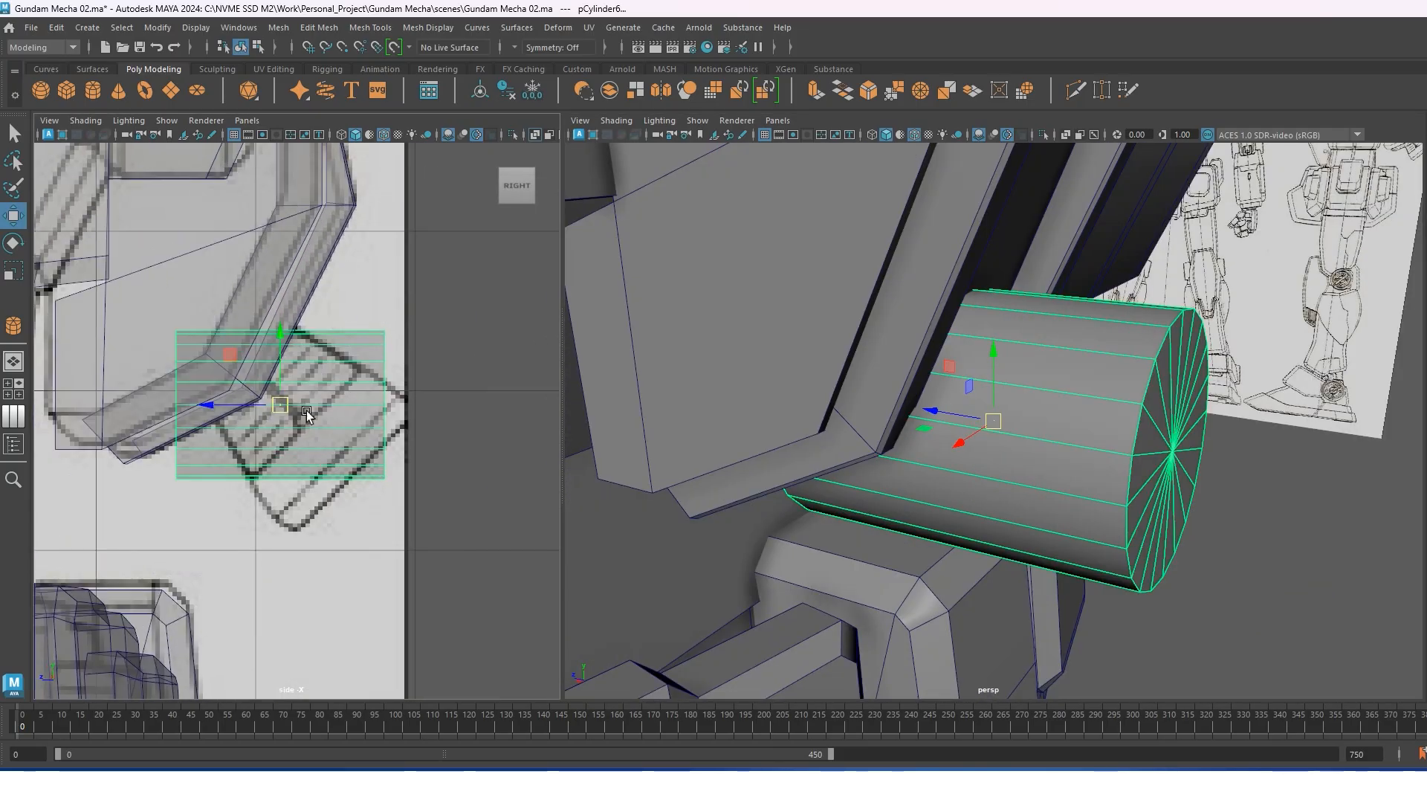
key("e")
left_click_drag(325, 357, 258, 407)
key("r")
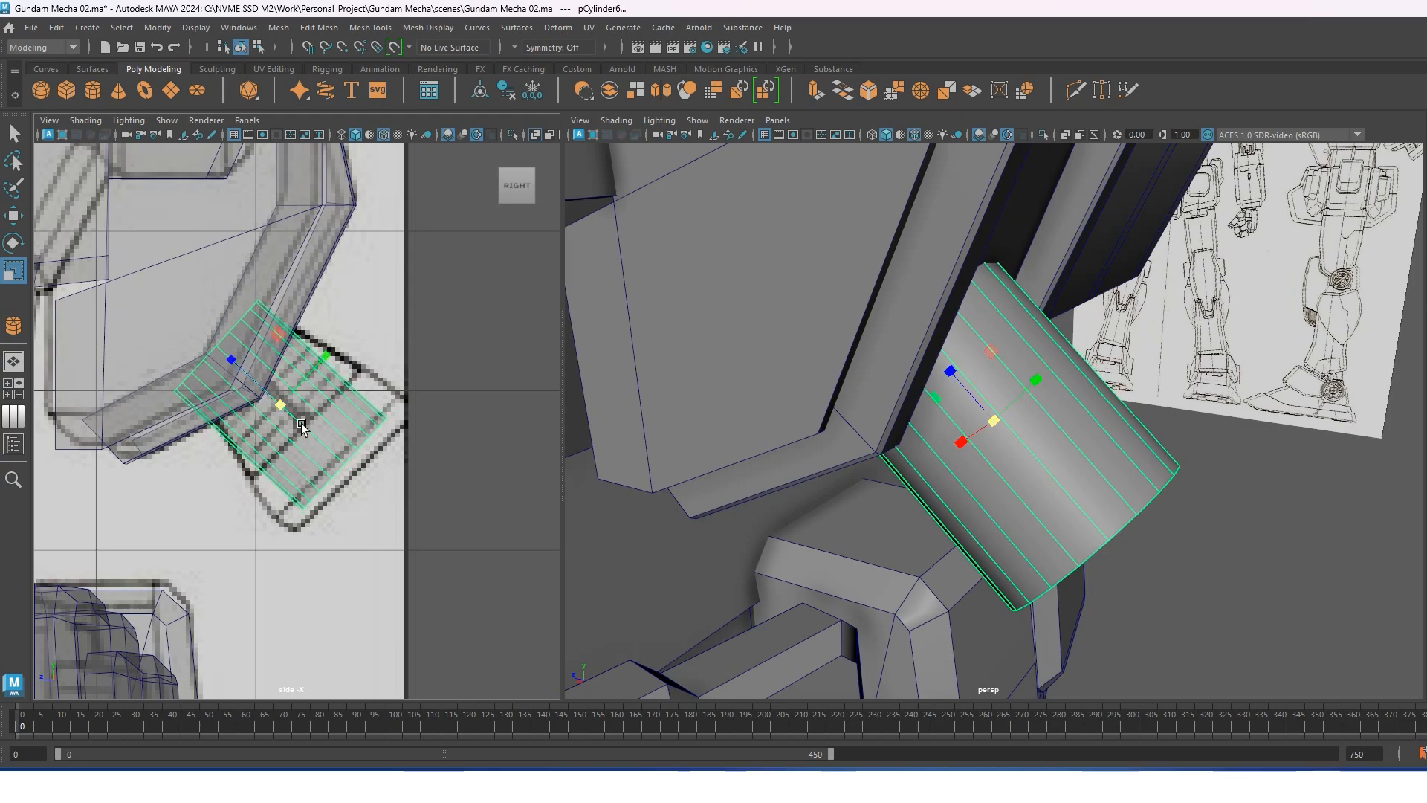
Shift the tilted cylinder slightly down and back to line it up with the thruster outline.
key("w")
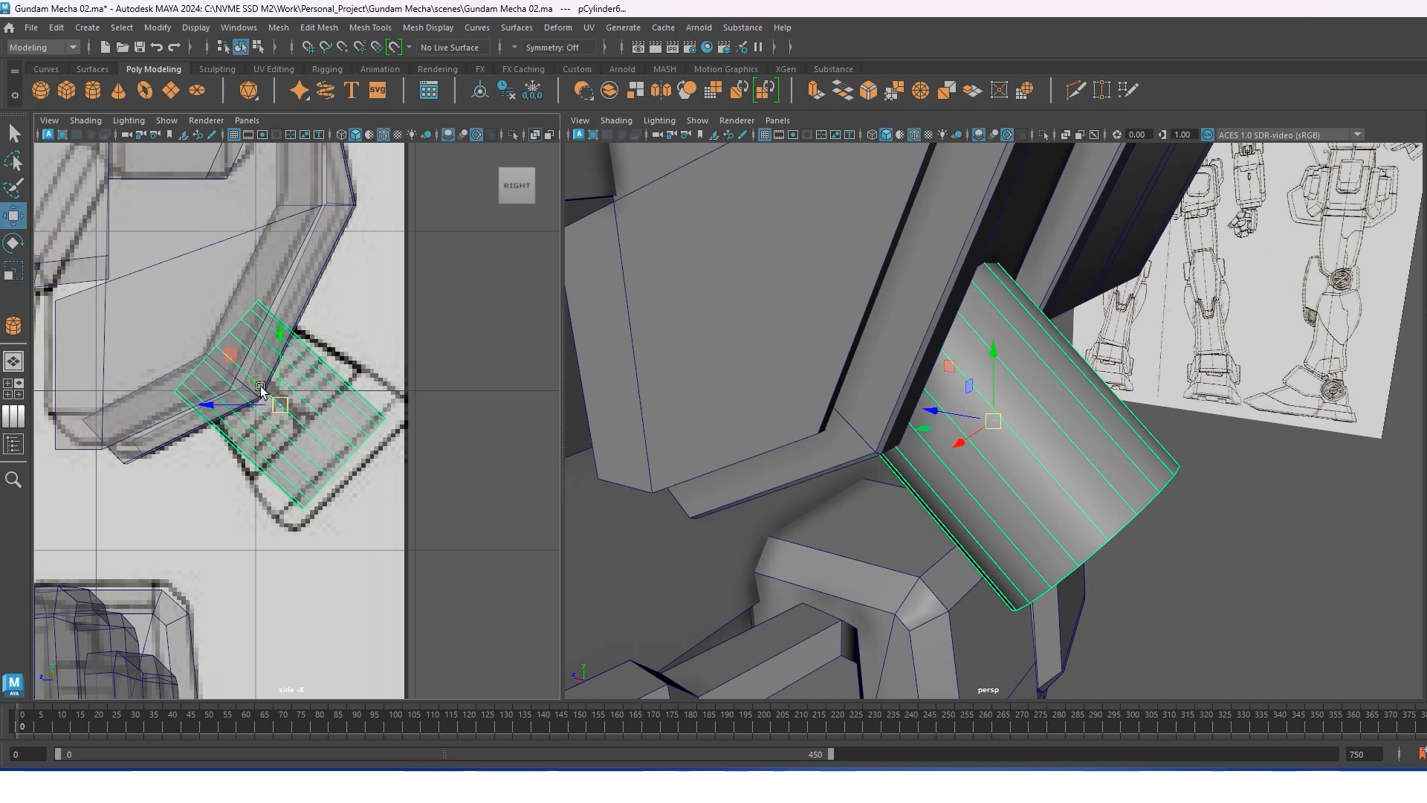
mouse_move(281, 408)
left_mouse_down()
mouse_move(302, 425)
mouse_move(289, 417)
left_mouse_up()
left_click_drag(1064, 349, 927, 353, "alt")
left_click_drag(921, 435, 918, 437)
middle_click_drag(314, 409, 292, 387, "alt")
Set the thruster cylinder to 16 axis subdivisions and 0 cap subdivisions.
left_click_drag(1023, 486, 1063, 492, "alt")
scroll(1028, 476, "down", 4)
key("t")
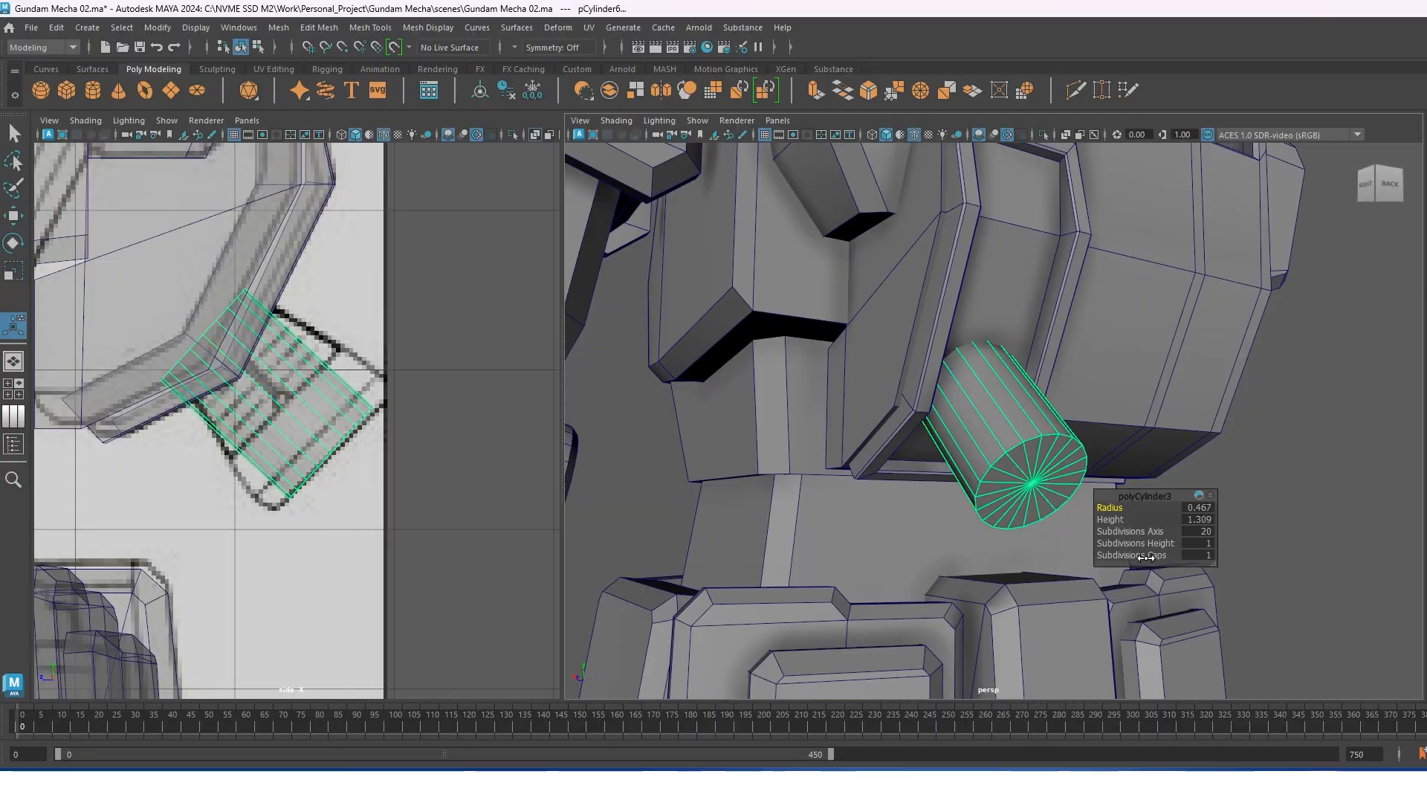
left_click_drag(1146, 557, 1111, 530)
key("w")
key("t")
key("w")
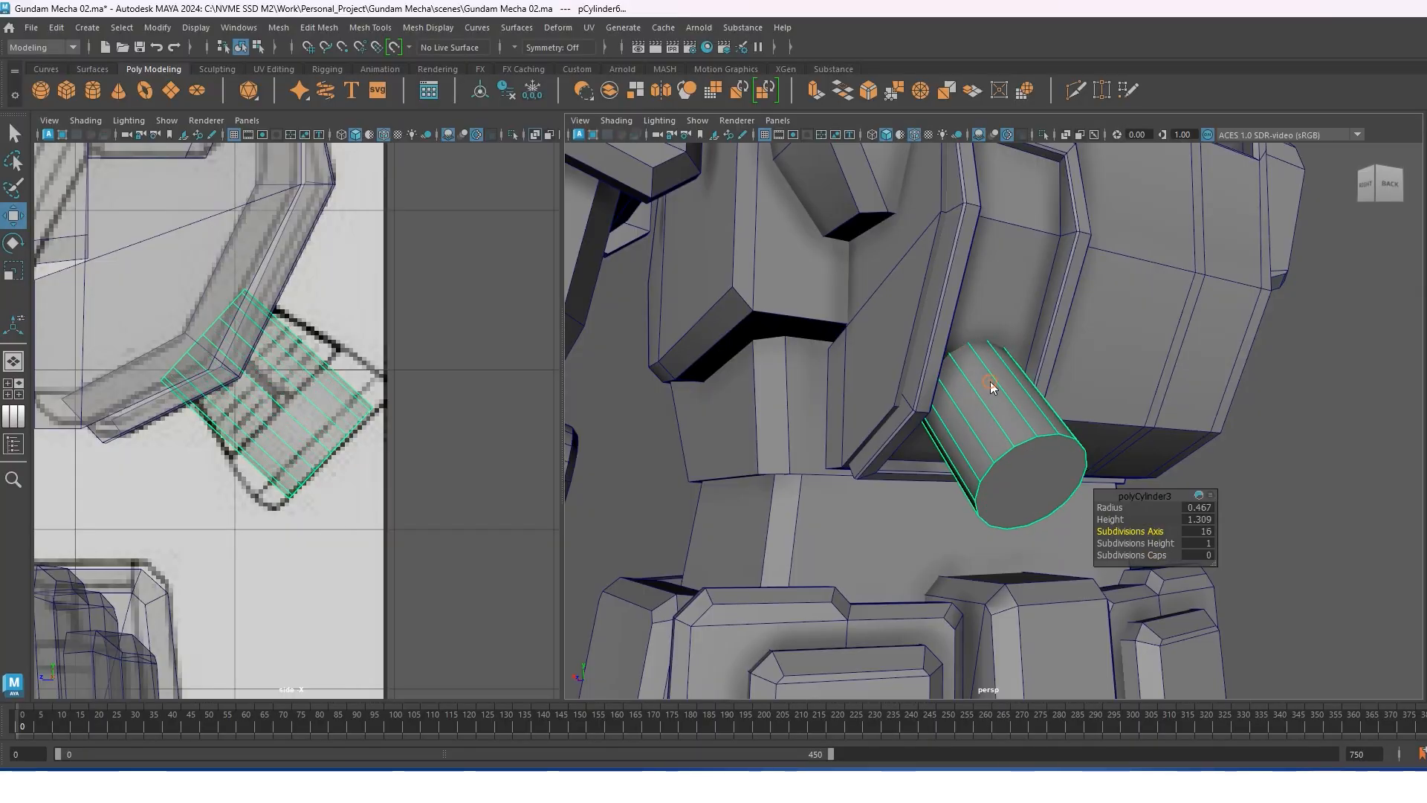
Scale up the thruster cylinder's exposed end face to flare it to the nozzle outline in the side reference.
right_click_drag(992, 386, 993, 411)
left_click(1037, 480)
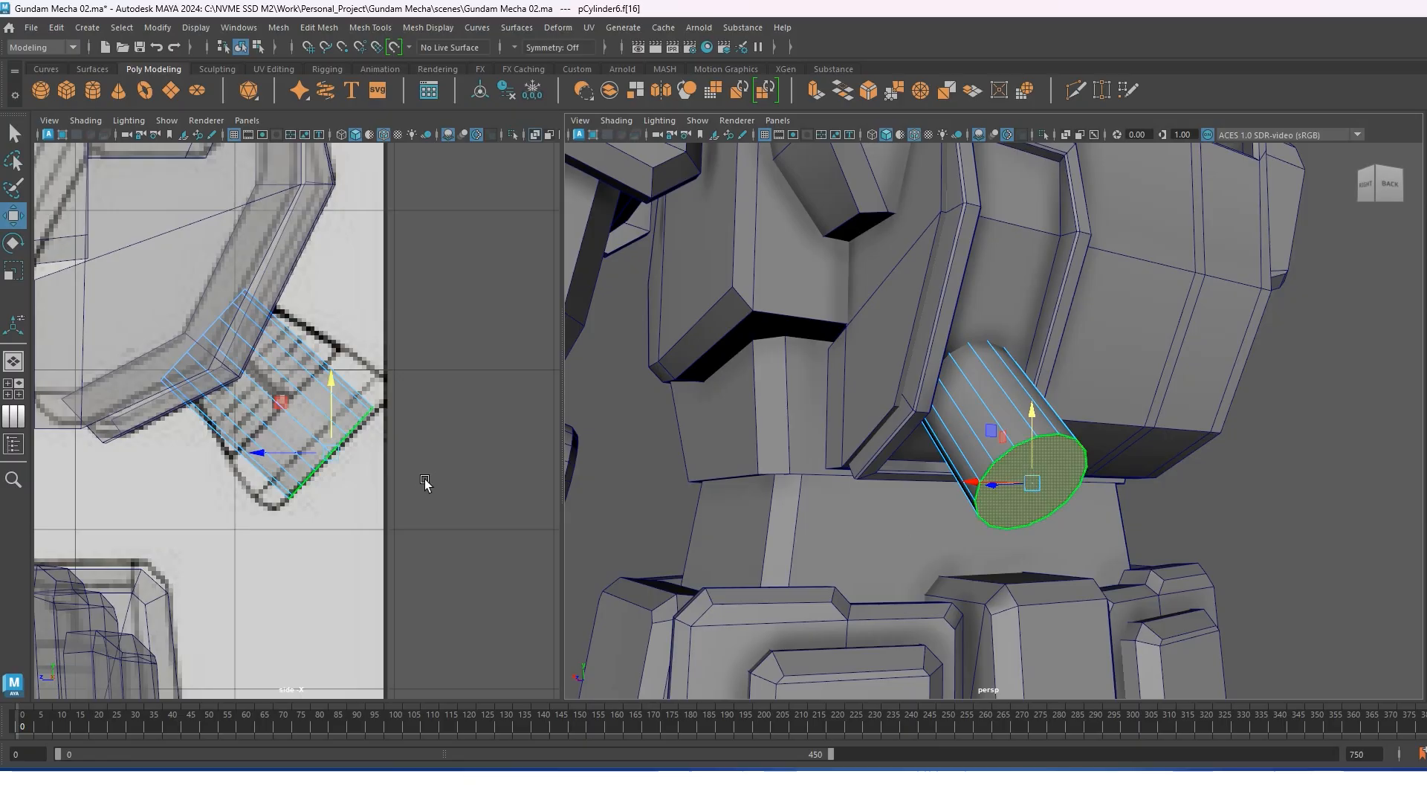
key("r")
middle_click_drag(351, 471, 379, 462)
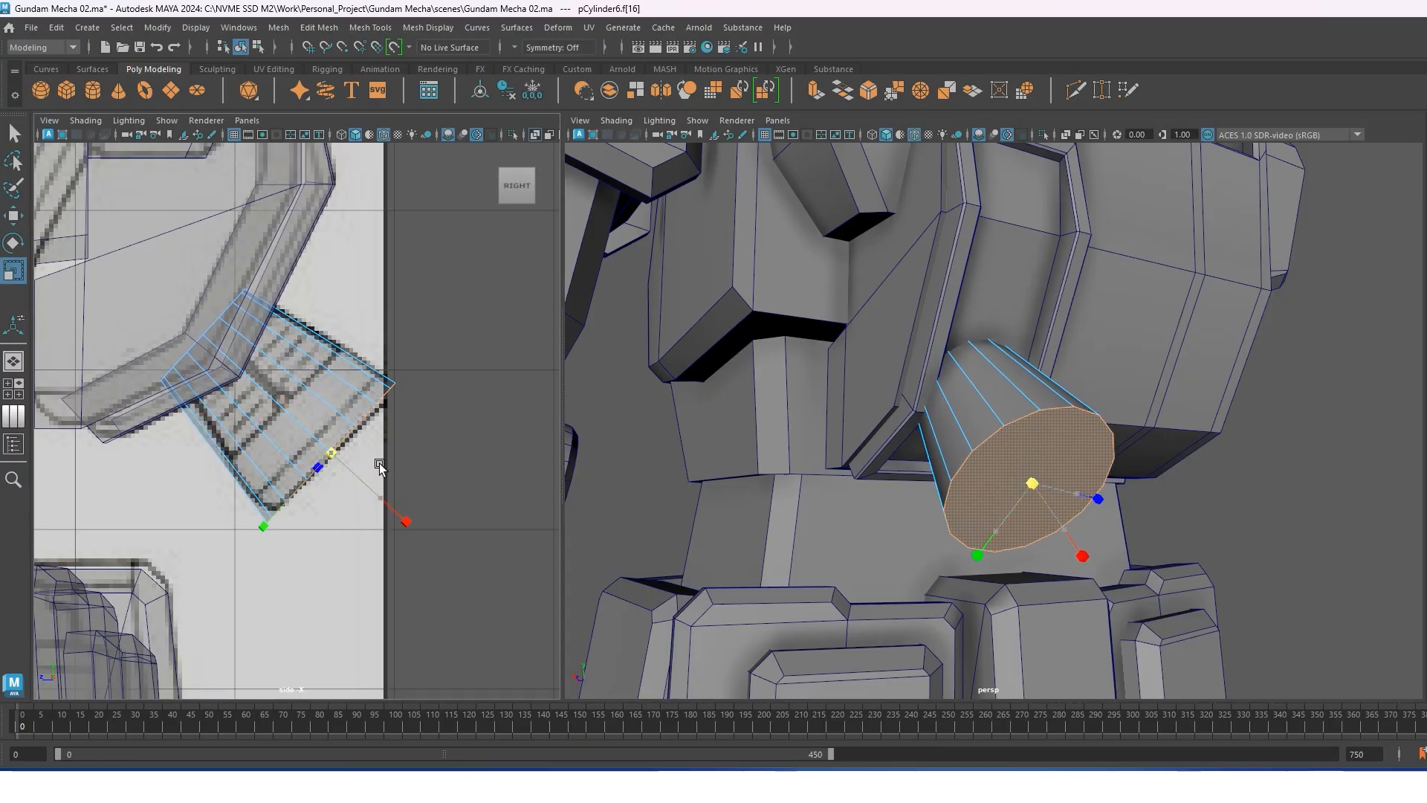
key("w")
middle_click_drag(320, 420, 313, 420, "alt")
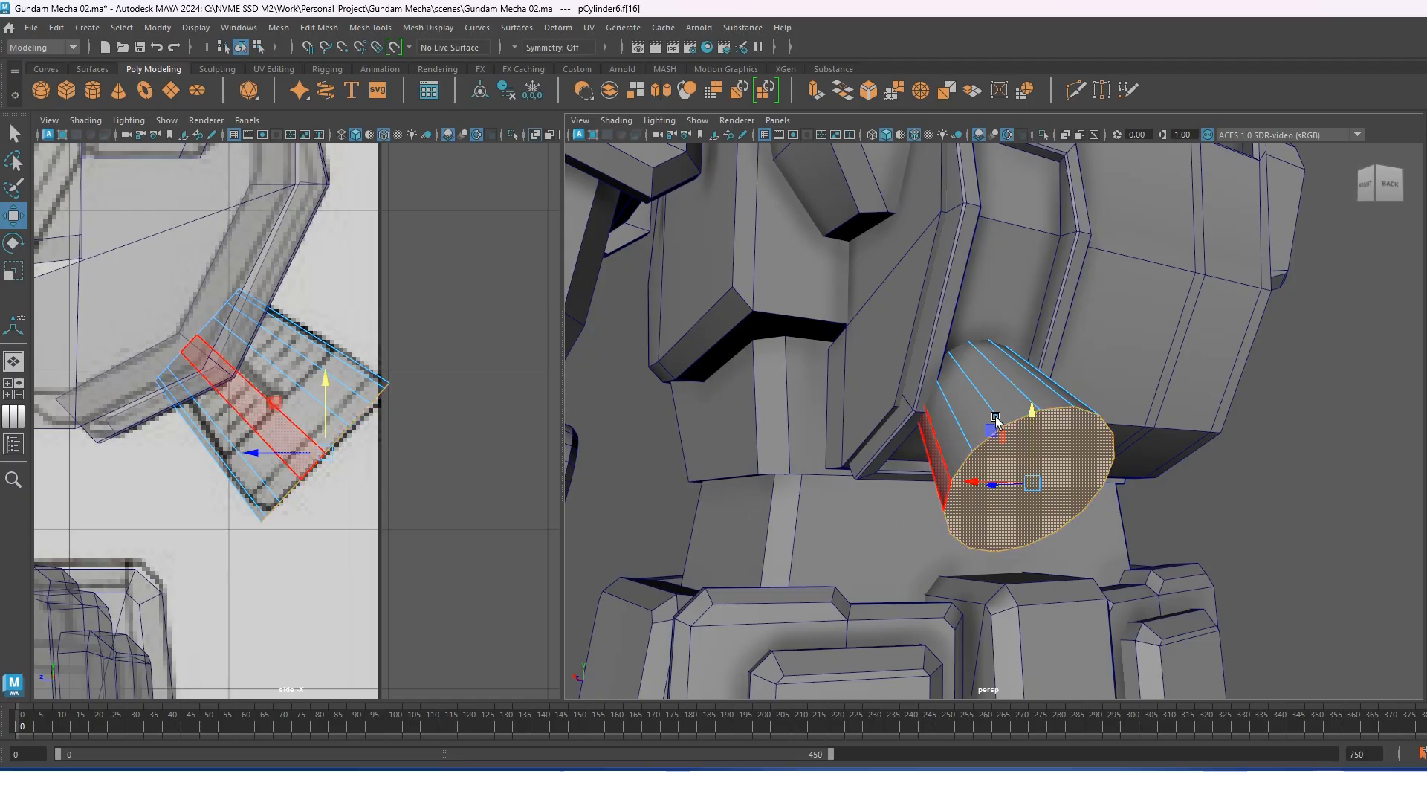
Extrude the nozzle's end face inward with an offset of 0.07 to form the rim.
left_click_drag(959, 405, 977, 408, "alt")
key("space")
left_click_drag(439, 343, 494, 362)
left_click_drag(1100, 434, 1046, 416, "alt")
right_click(1029, 425, "shift")
left_click(1025, 443)
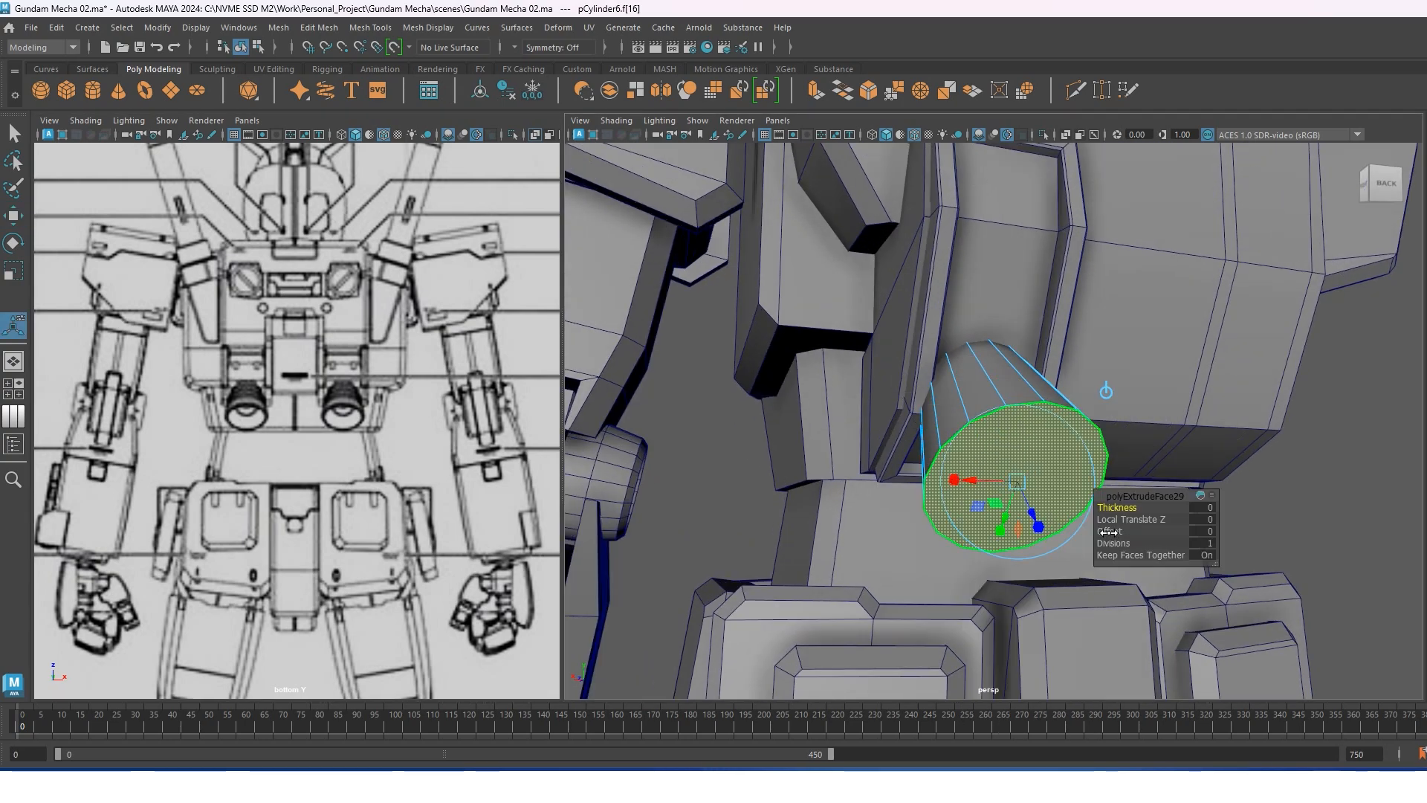
left_click_drag(1107, 531, 1114, 532)
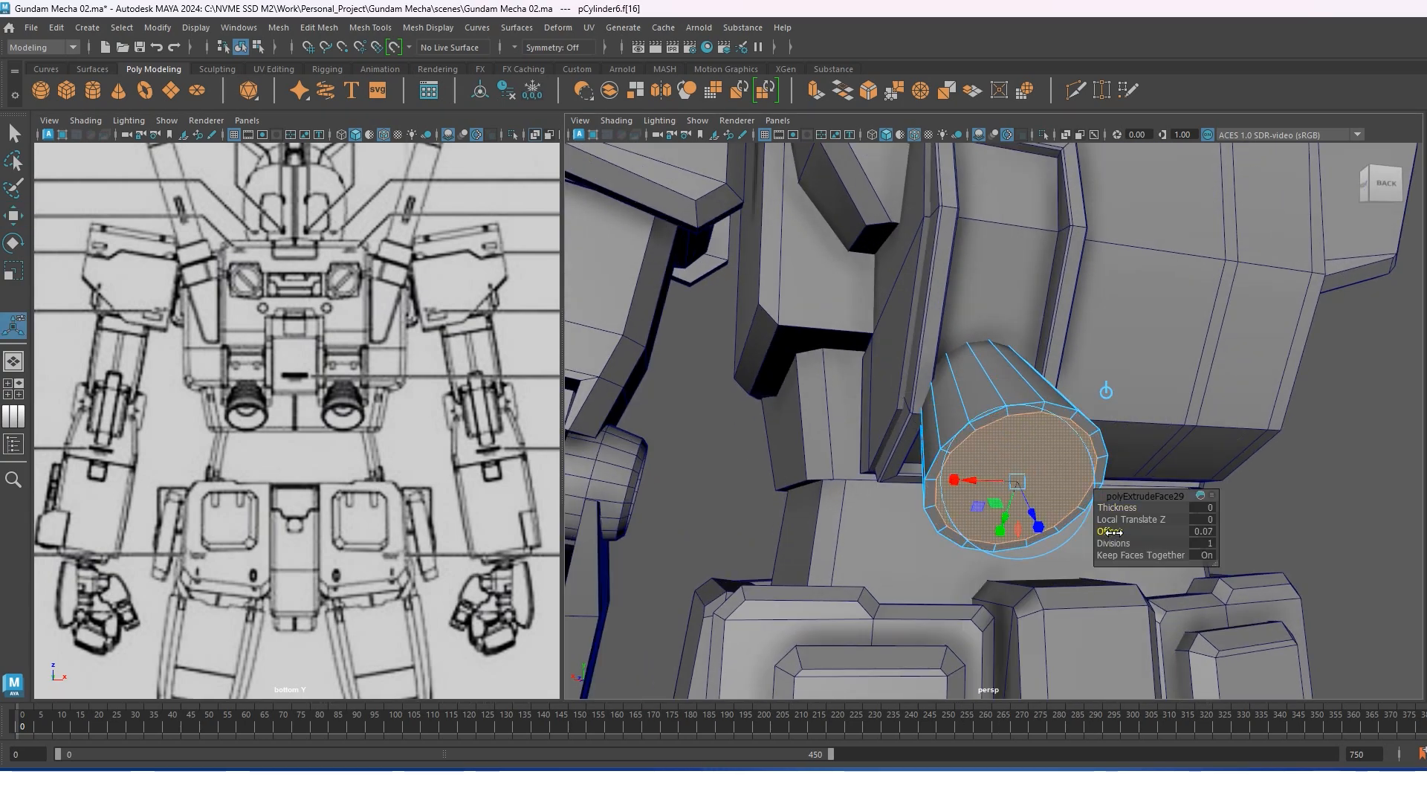
Extrude the inner end face with thickness -0.49 and offset 0.12 to hollow out the nozzle.
right_click(1007, 383, "shift")
left_click(1007, 402)
mouse_move(1126, 507)
left_mouse_down()
mouse_move(1087, 496)
mouse_move(1127, 530)
left_mouse_up()
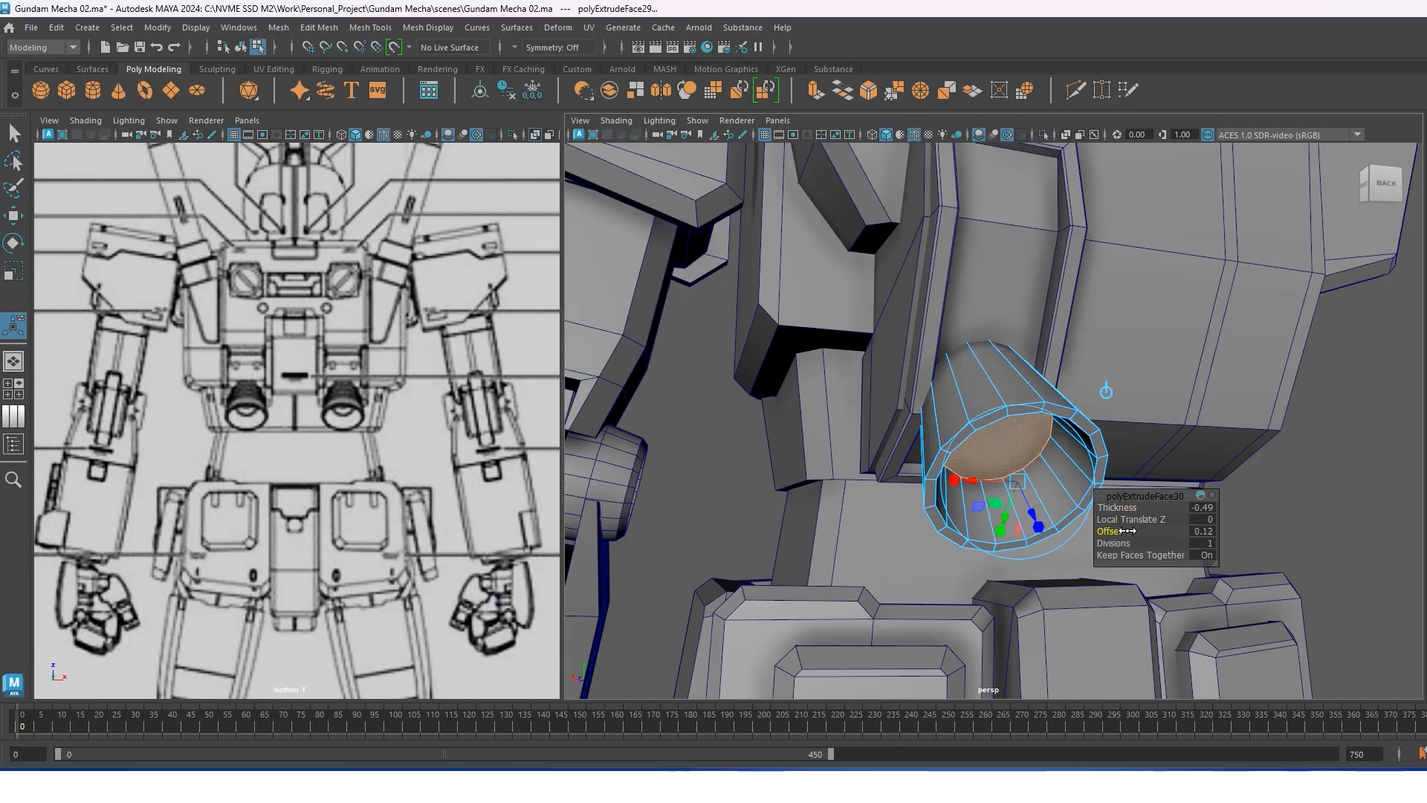
key("w")
left_click_drag(1068, 478, 1086, 497, "alt")
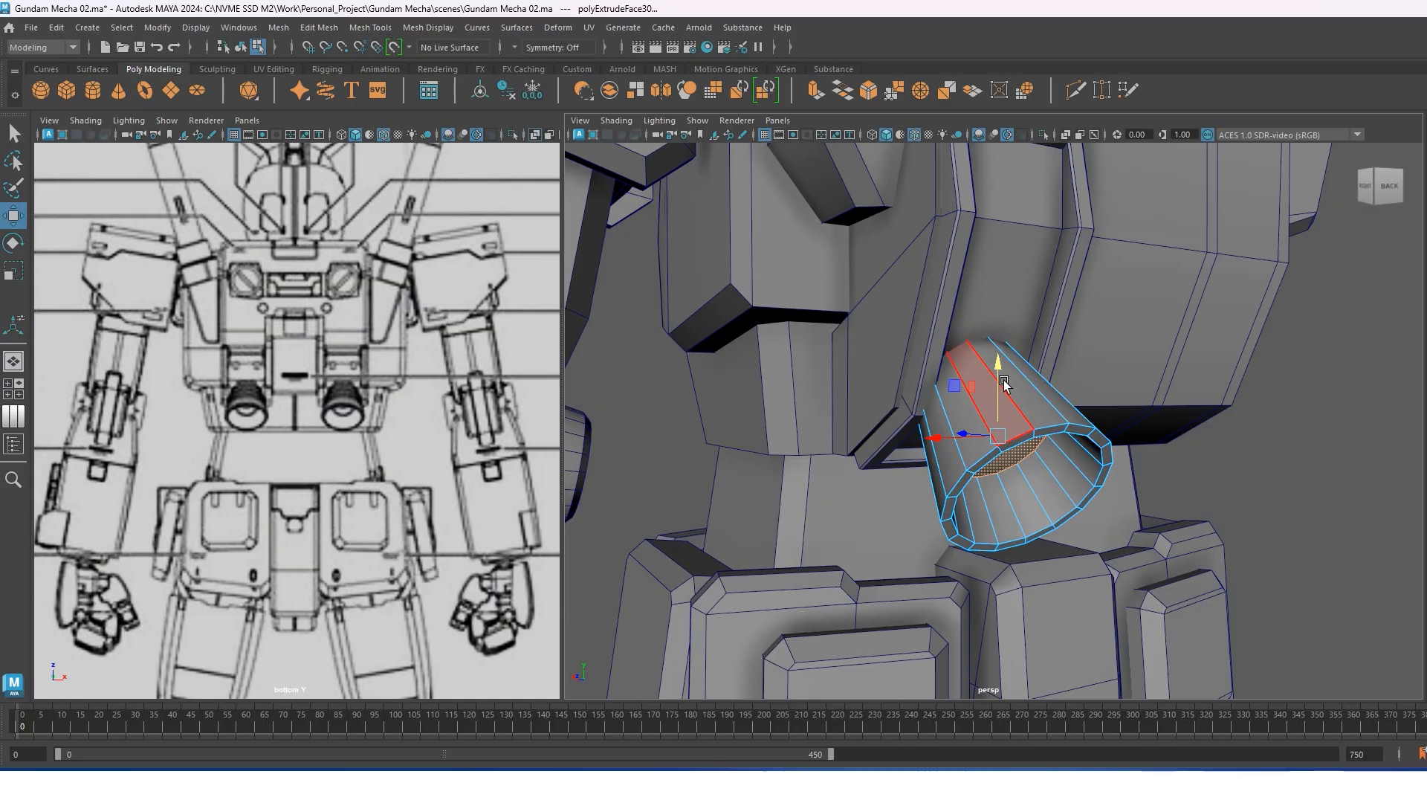
Add an edge loop around the middle of the nozzle's outer wall and scale it up so the profile bulges like the reference.
right_click_drag(1007, 346, 1004, 317)
left_click(1005, 386)
double_click(1035, 384, "shift")
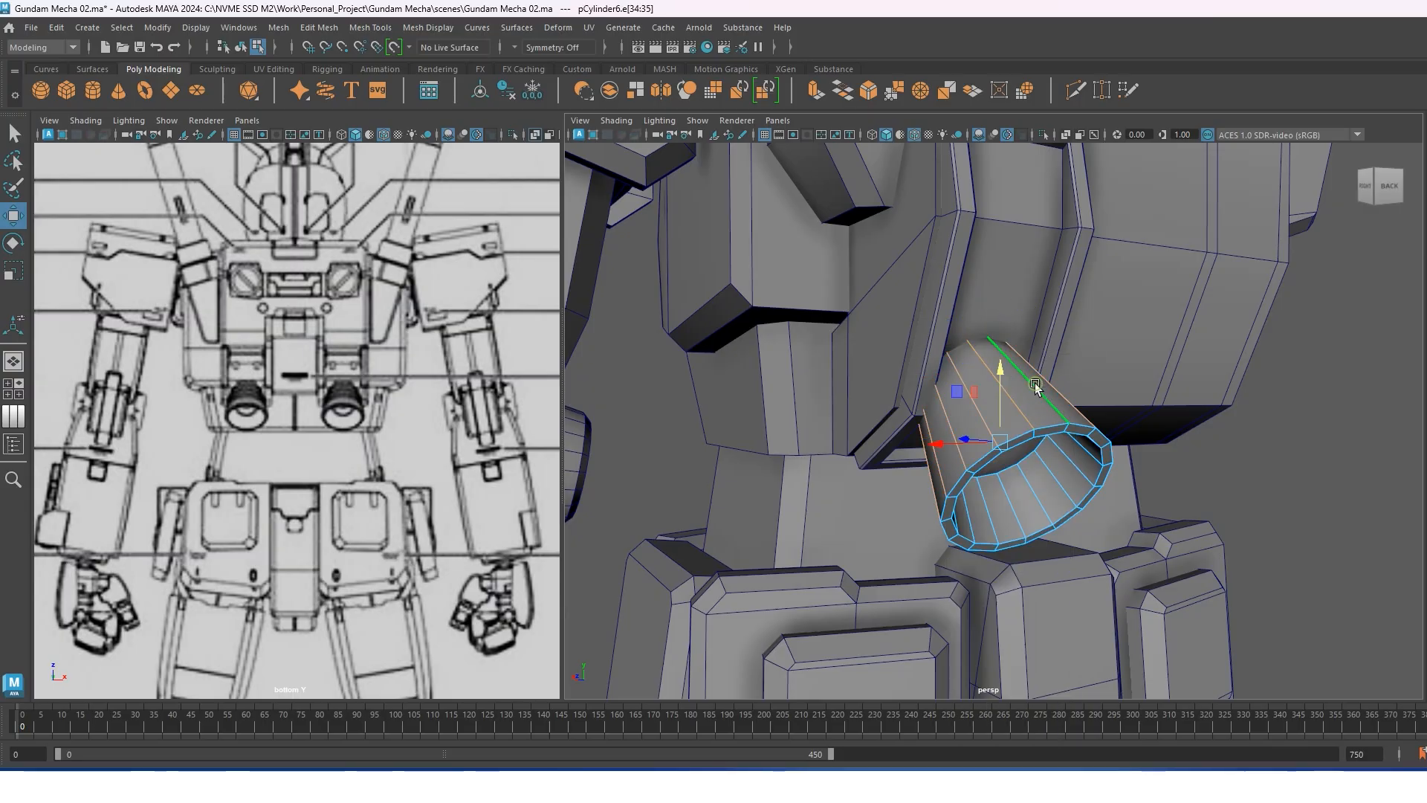
key("space")
left_click_drag(332, 389, 377, 387)
left_click_drag(1028, 407, 1010, 420, "alt")
right_click_drag(1011, 420, 1027, 671, "shift")
key("r")
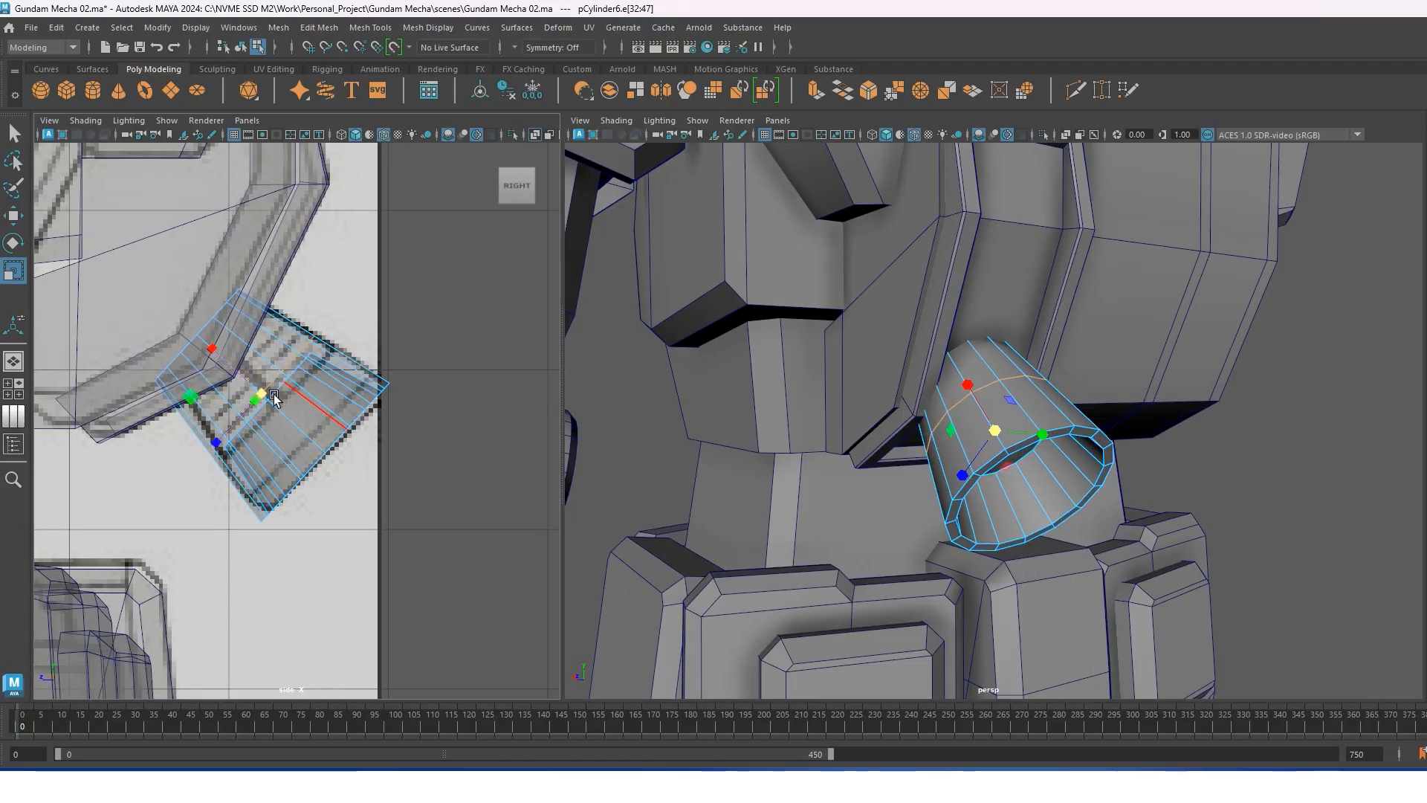
left_click_drag(270, 395, 281, 402)
key("w")
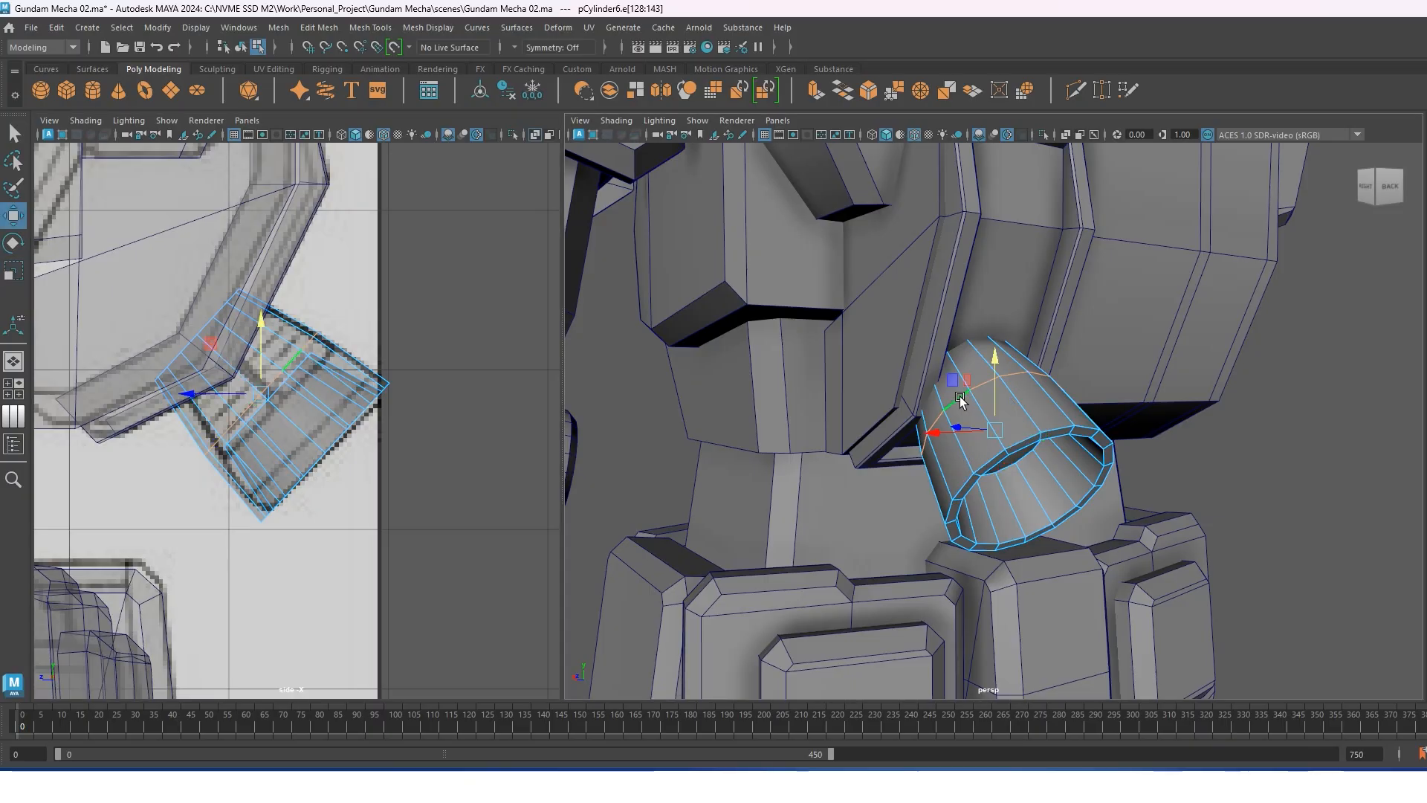
Bevel the nozzle's rim with a fraction of 0.4.
left_click_drag(1019, 407, 1029, 388, "alt")
scroll(1028, 388, "up", 4)
middle_click_drag(1027, 386, 1029, 375, "alt")
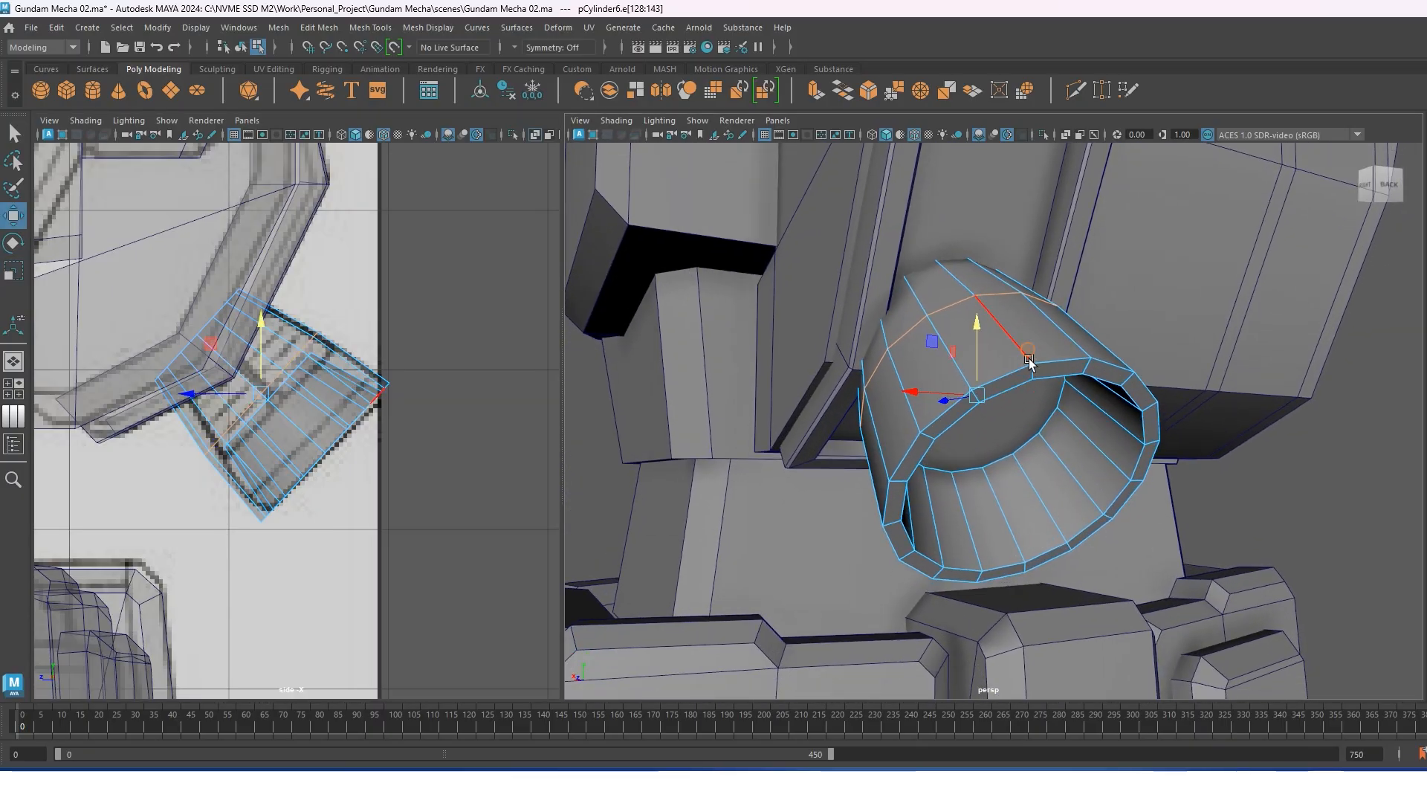
right_click_drag(1028, 341, 1113, 377)
left_click(1030, 404)
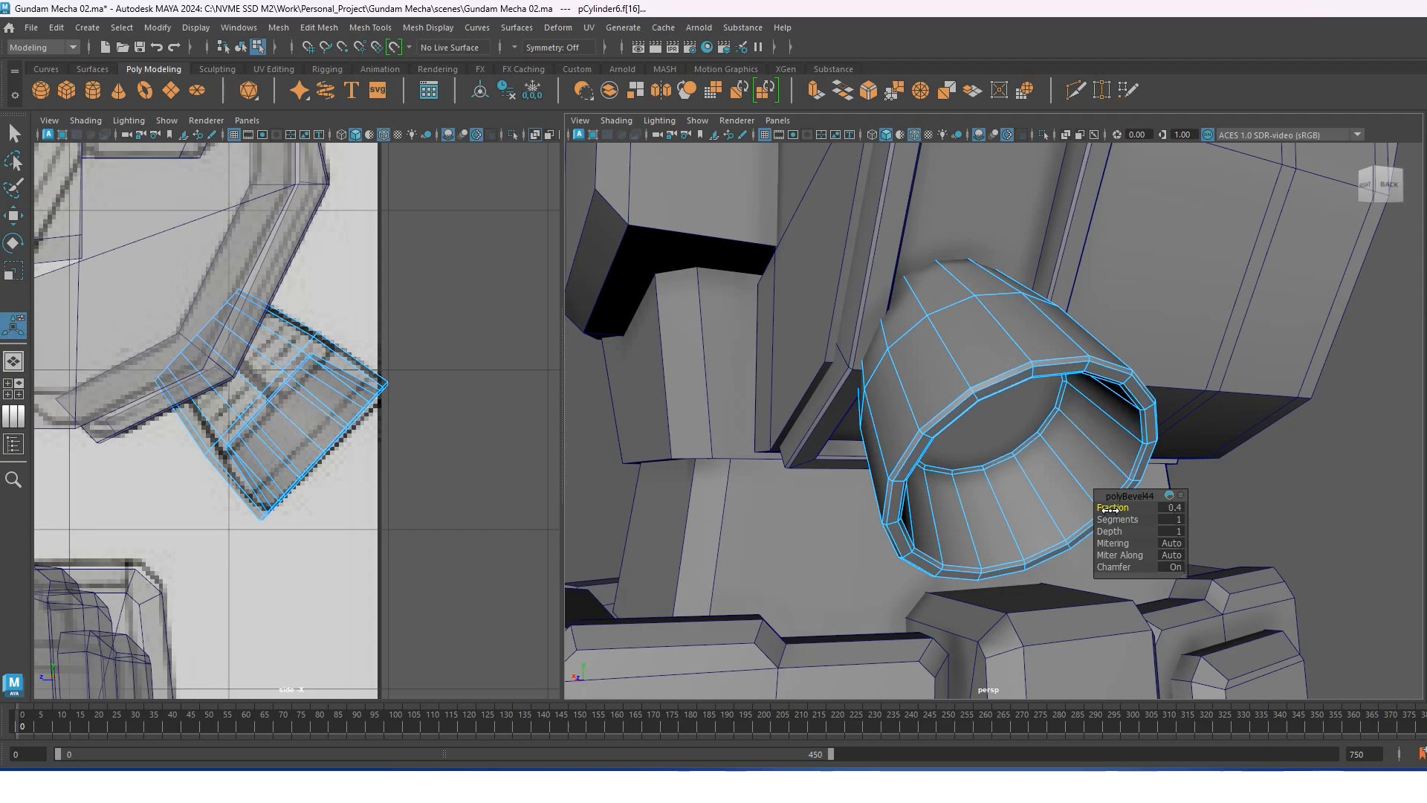
key("w")
Preview the nozzle smoothed and delete the end face hidden inside the backpack.
key("3")
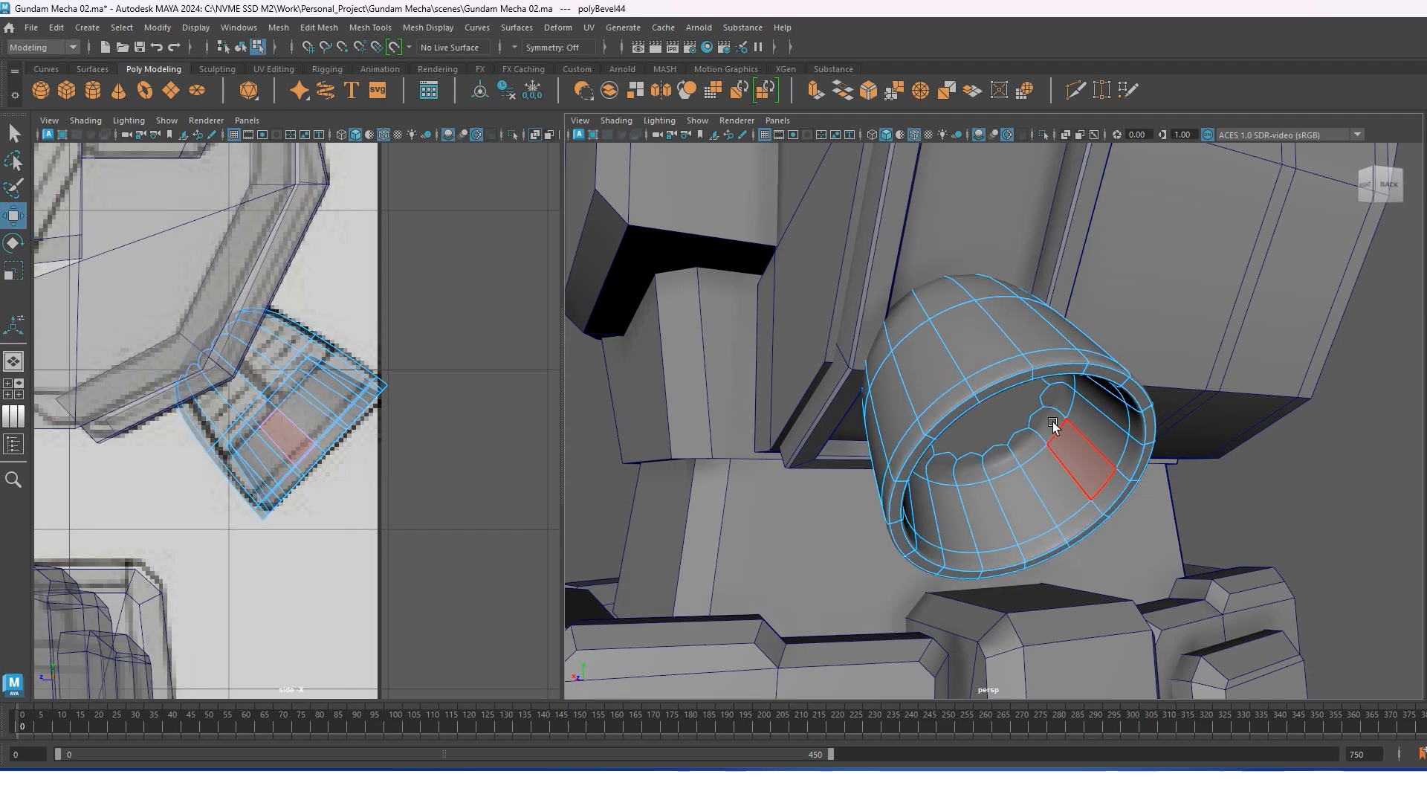
left_click_drag(975, 341, 1021, 480, "alt")
left_click(965, 289)
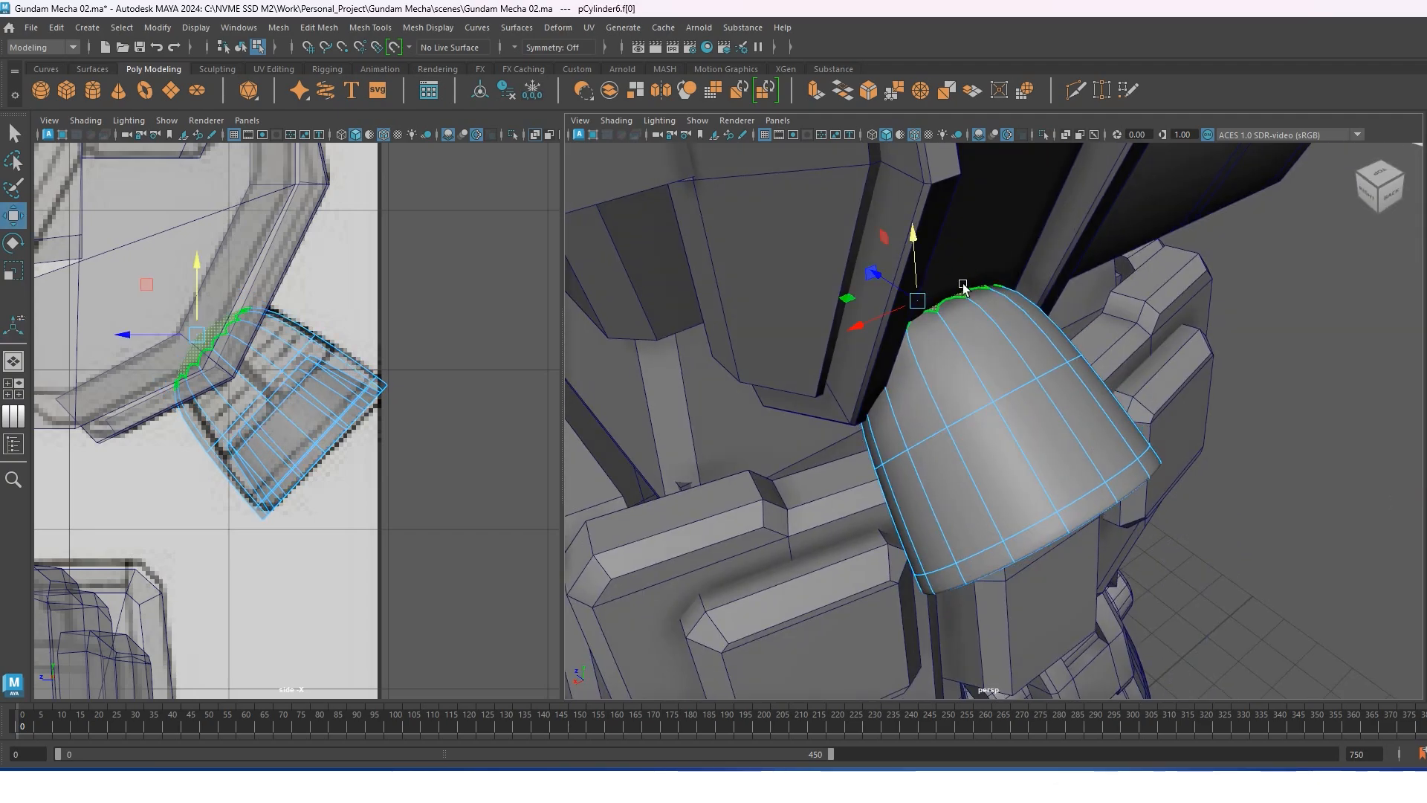
key("Delete")
mouse_move(991, 317)
left_mouse_down("alt")
mouse_move(971, 303)
mouse_move(1026, 328)
mouse_move(991, 319)
left_mouse_up("alt")
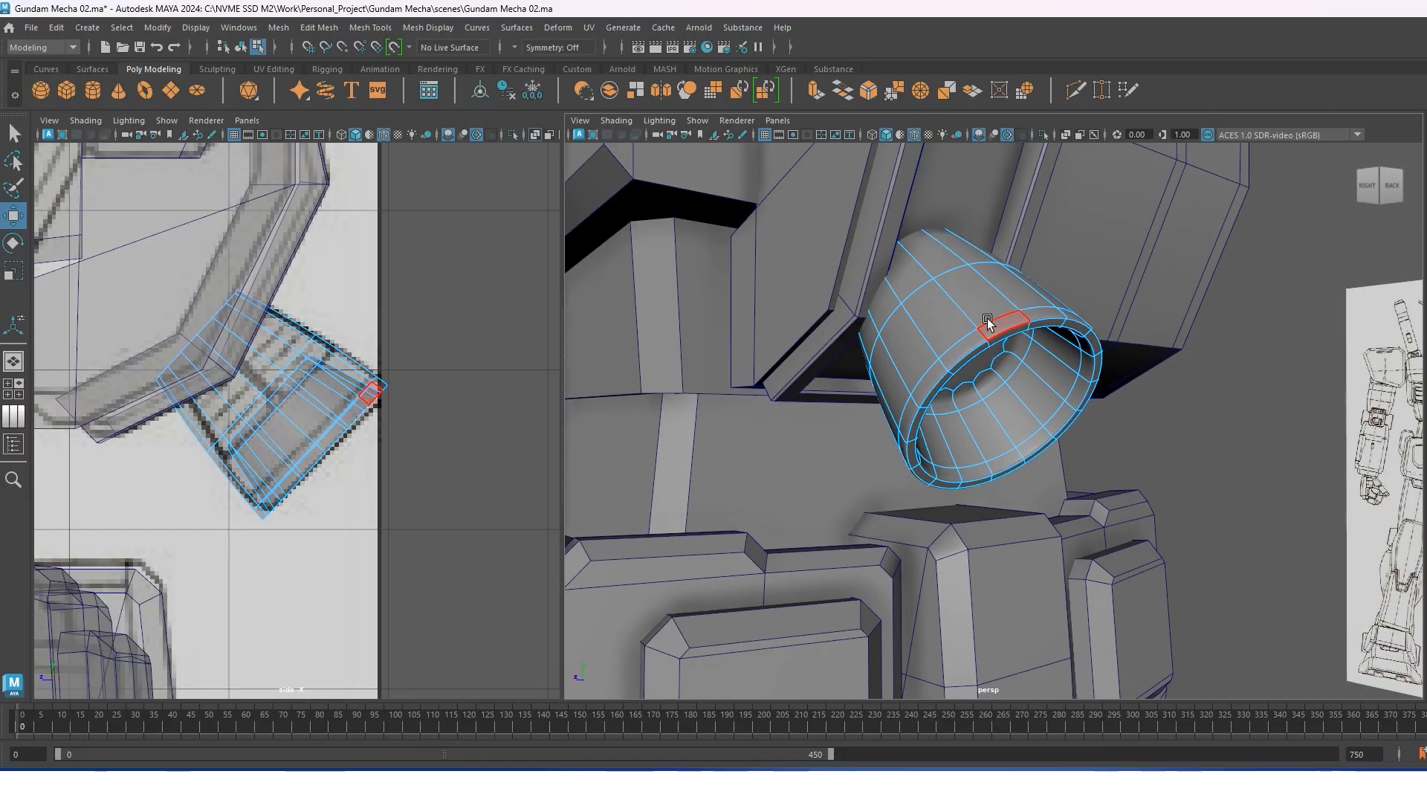
Insert an edge loop midway along the nozzle's outer wall between the bulge and the rim.
right_click_drag(987, 318, 961, 568)
left_click(963, 303)
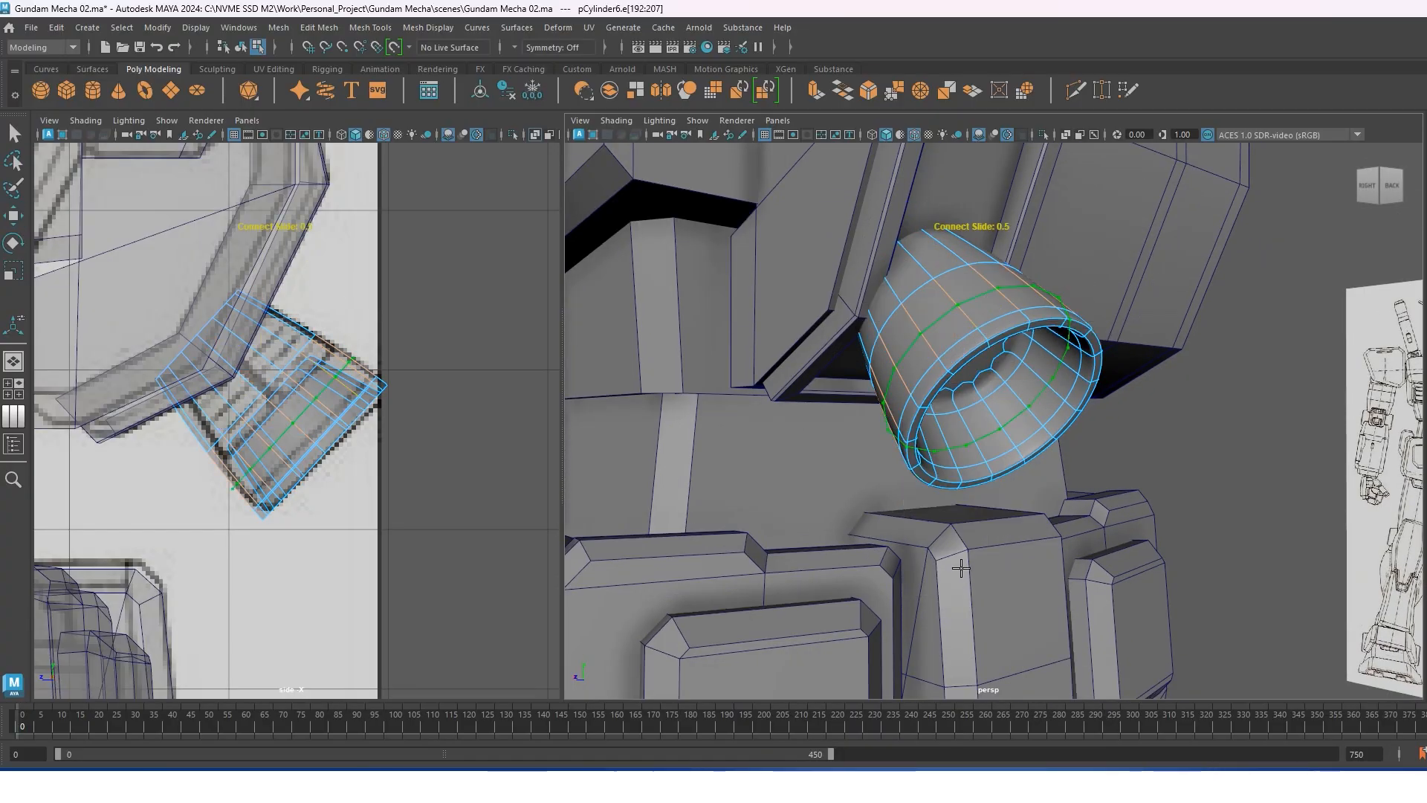
key("w")
key("r")
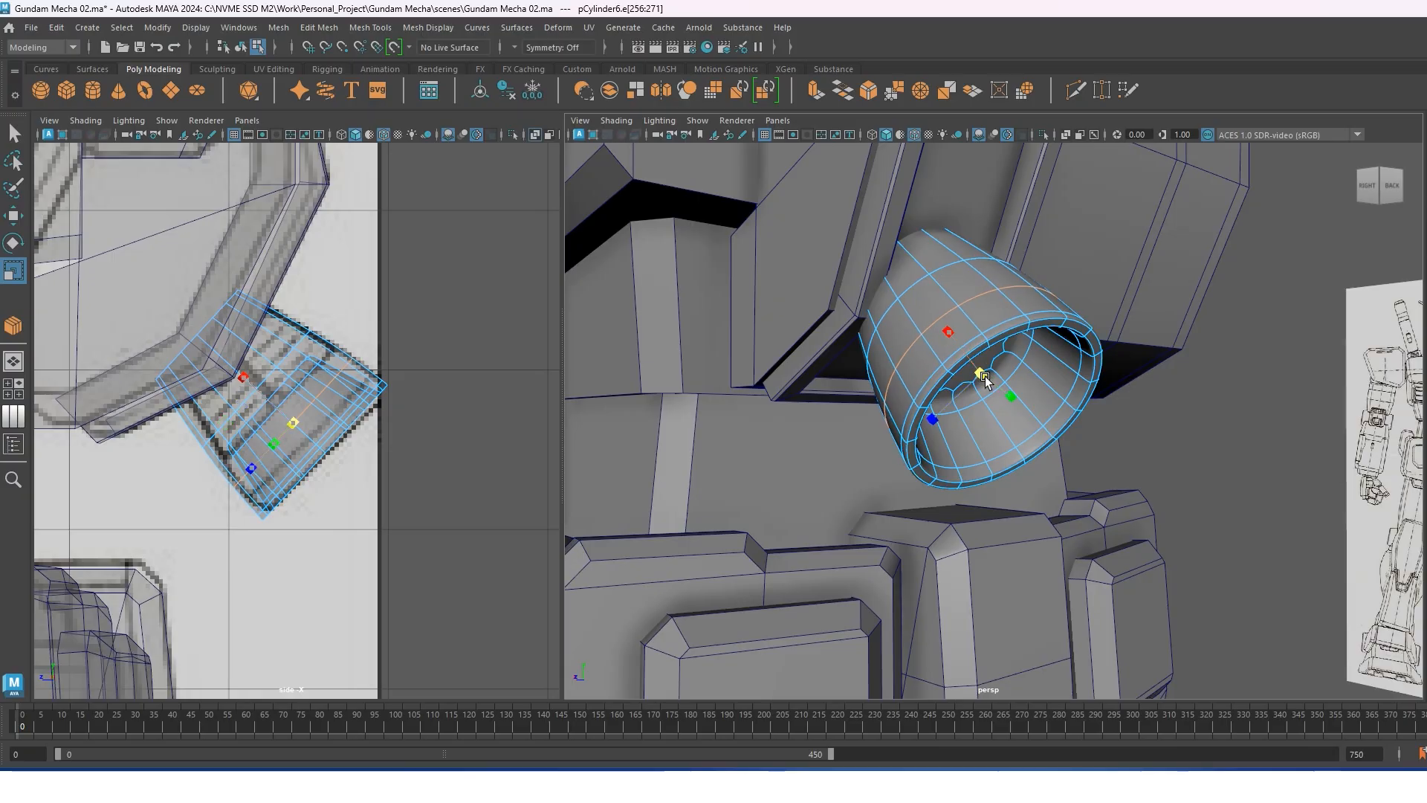
key("w")
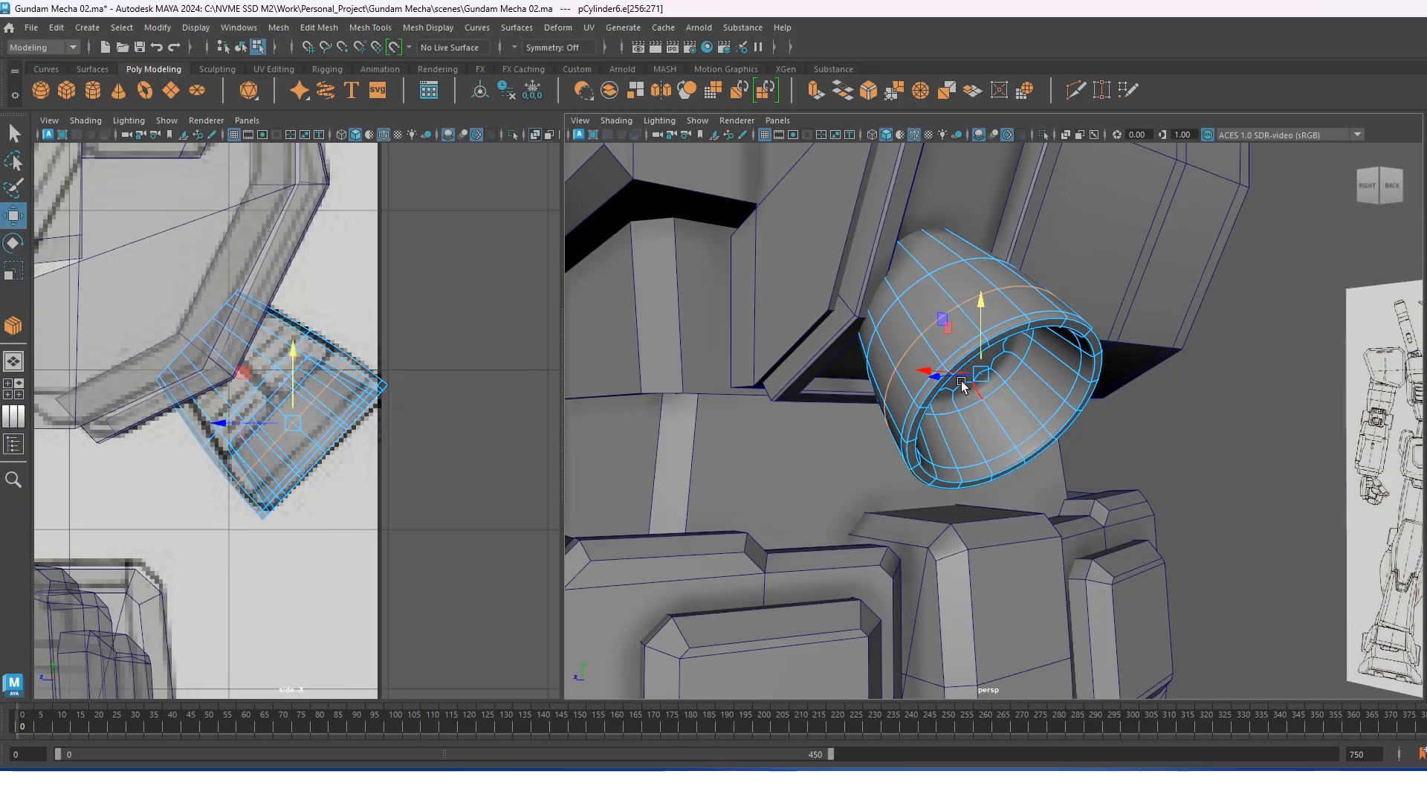
Delete an edge loop from the nozzle's outer wall, save the scene, and return to object mode with nothing selected.
left_click_drag(961, 384, 1023, 334, "alt")
double_click(1031, 318)
key("ctrl+Delete")
key("ctrl+s")
key("ctrl+s")
right_click_drag(1018, 357, 1063, 317)
left_click(1099, 434)
Examine the nozzle against the side reference and the whole mecha's proportions, saving the scene during the review.
scroll(1063, 433, "down", 5)
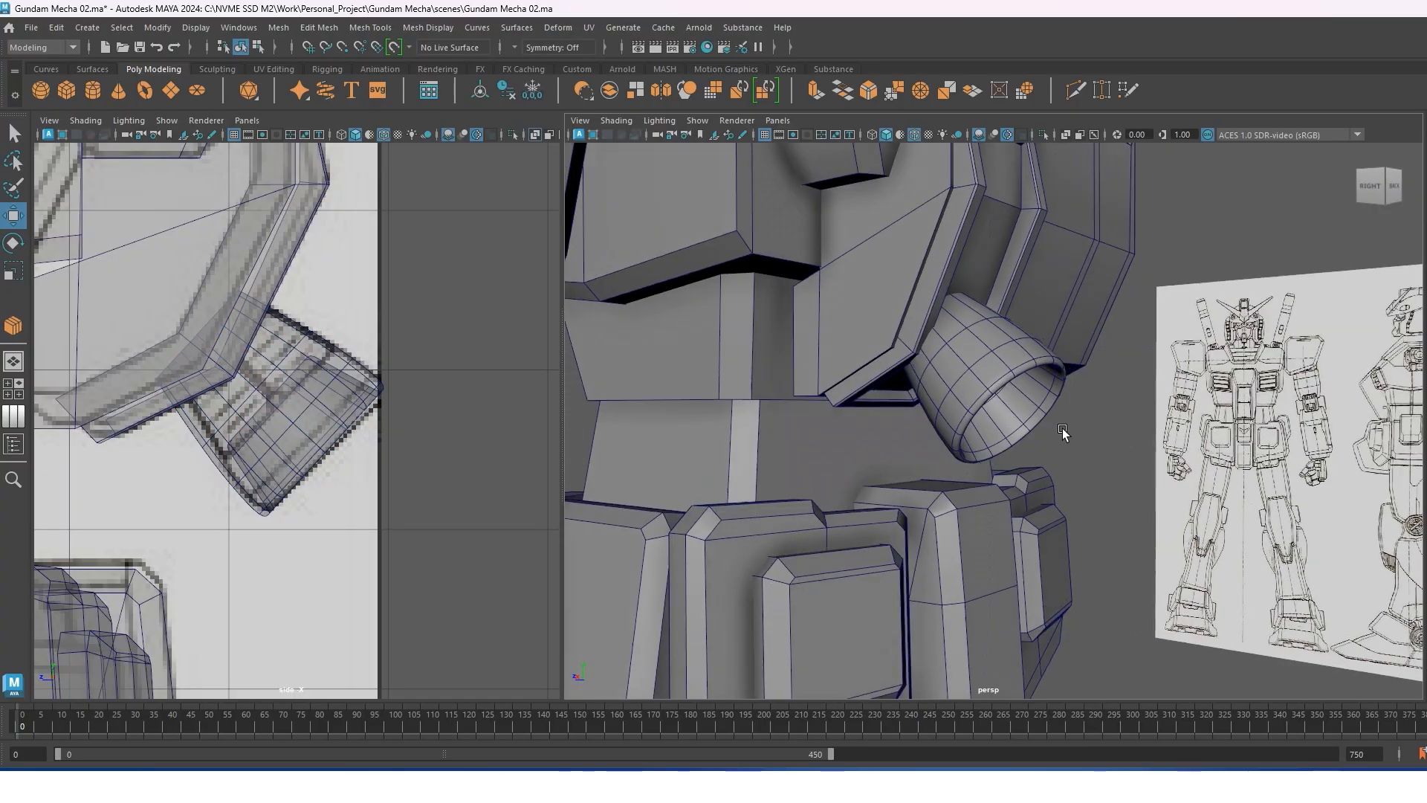
mouse_move(1063, 434)
left_mouse_down("alt")
mouse_move(1046, 431)
mouse_move(1062, 447)
left_mouse_up("alt")
scroll(1051, 431, "down", 4)
scroll(330, 391, "down", 6)
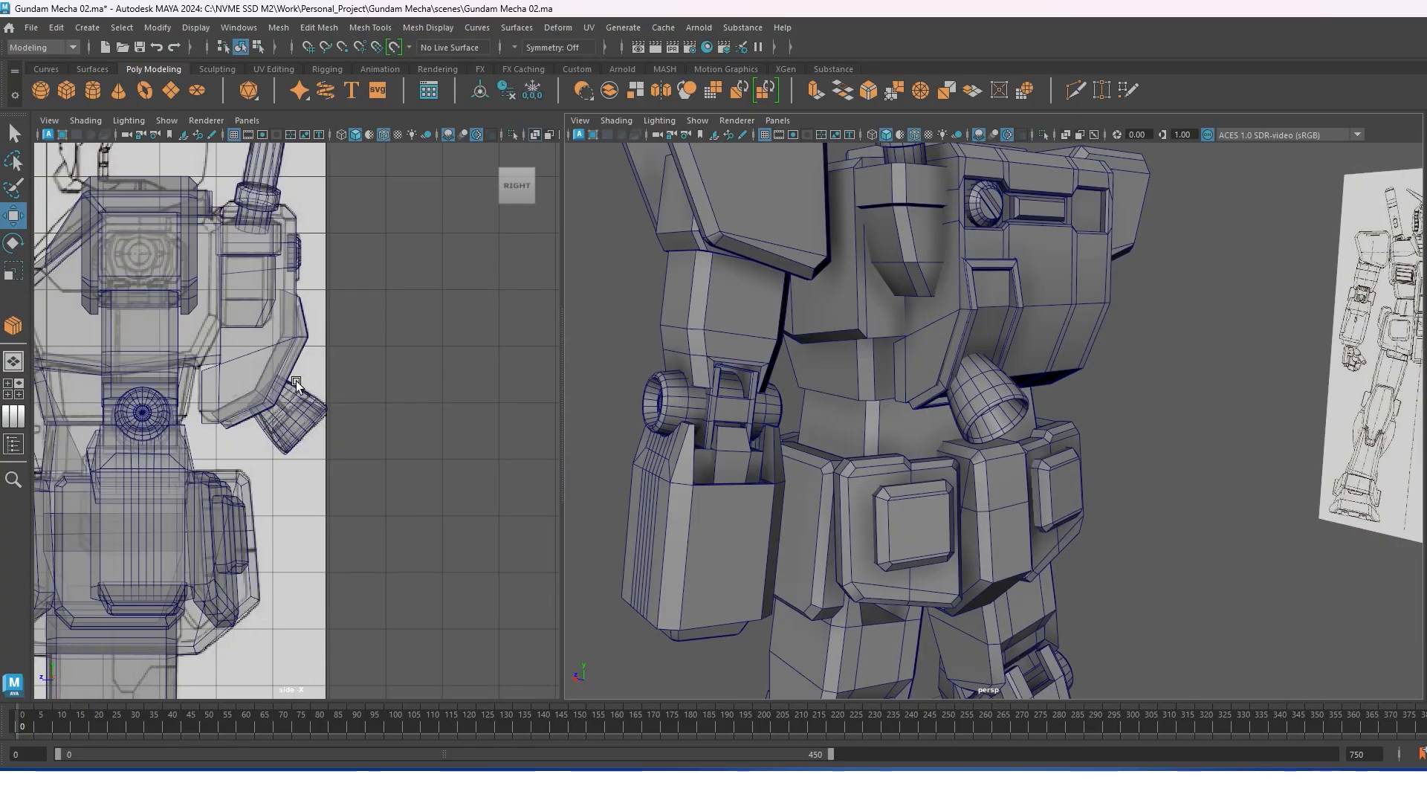
middle_click_drag(284, 376, 308, 432, "alt")
key("ctrl+s")
scroll(966, 340, "down", 4)
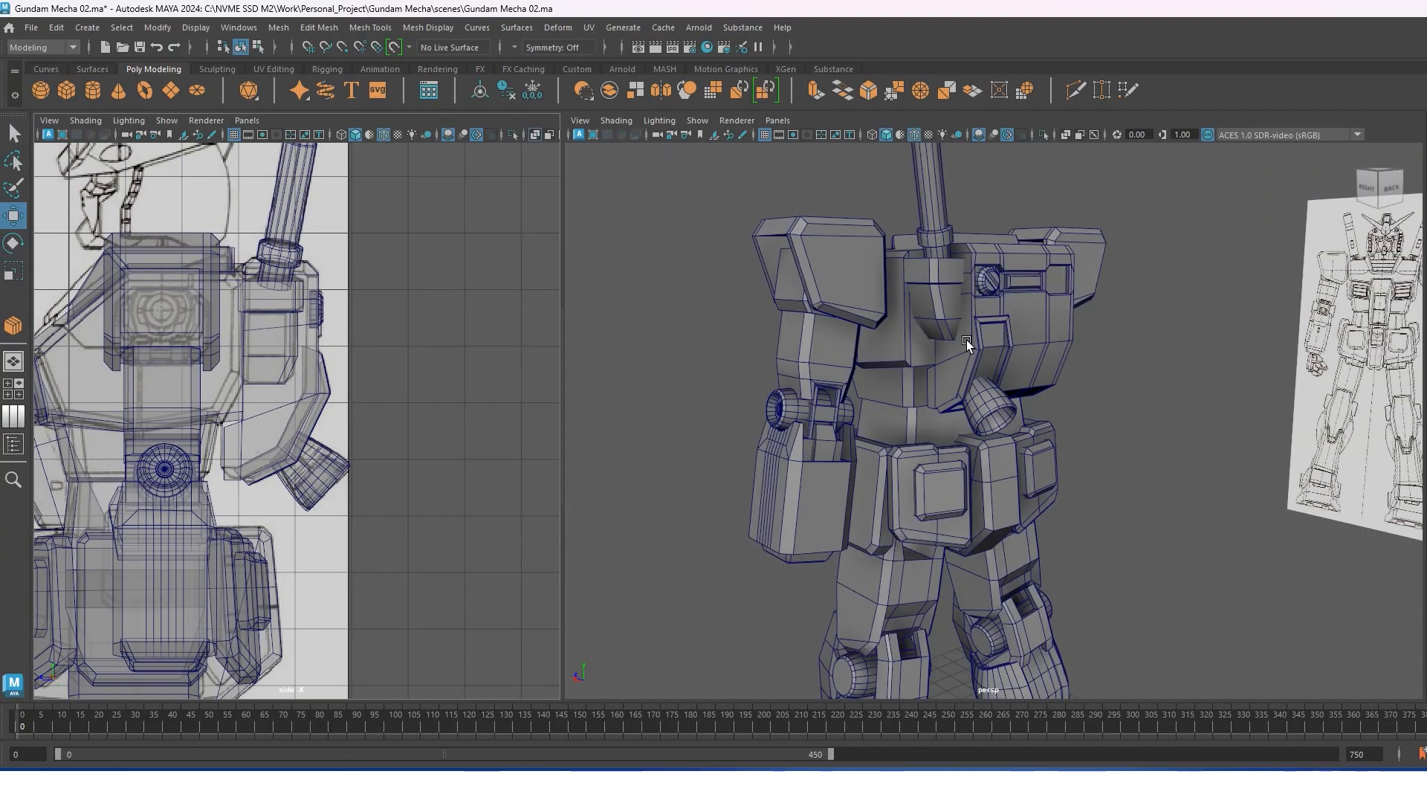
left_click_drag(966, 340, 996, 355, "alt")
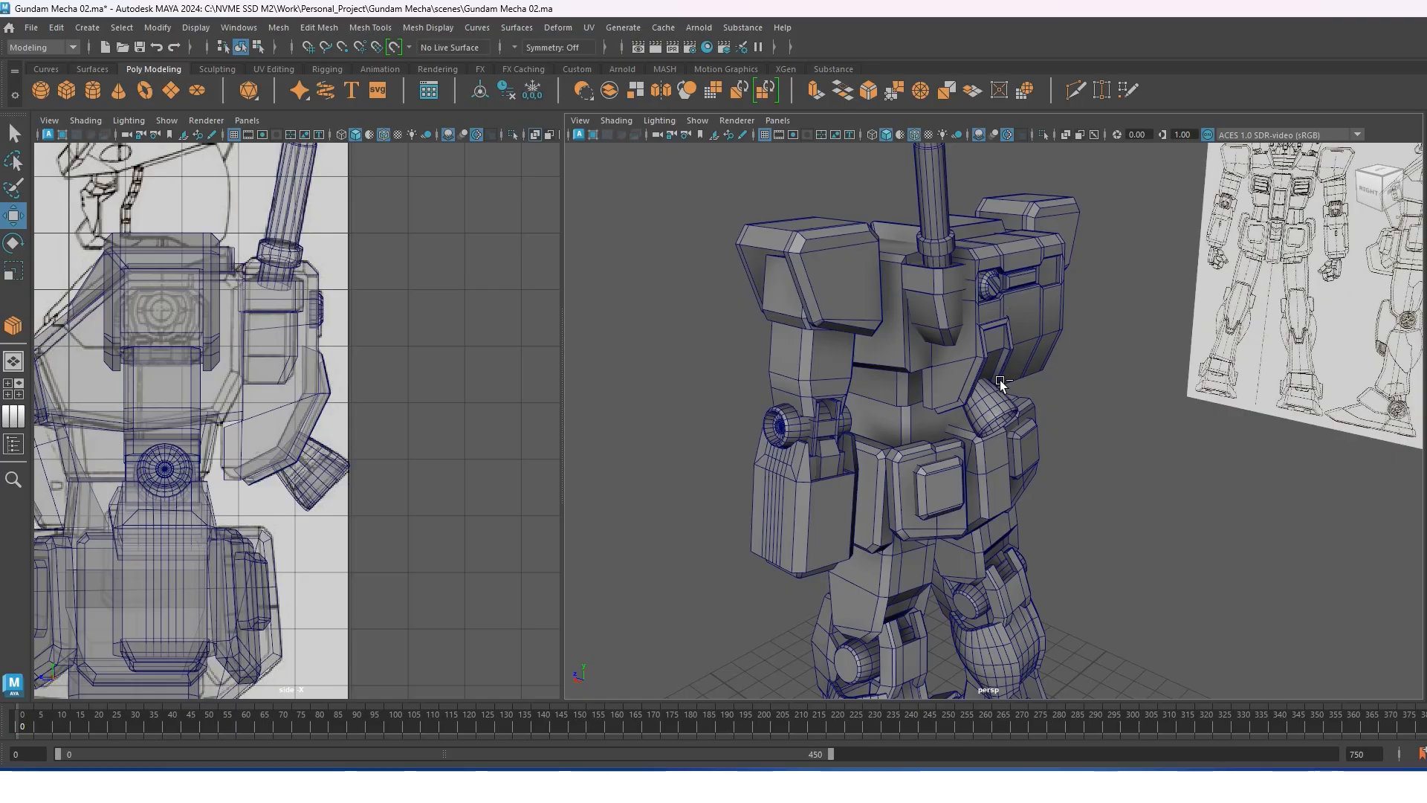
scroll(999, 380, "down", 5)
left_click_drag(1005, 381, 1256, 387, "alt")
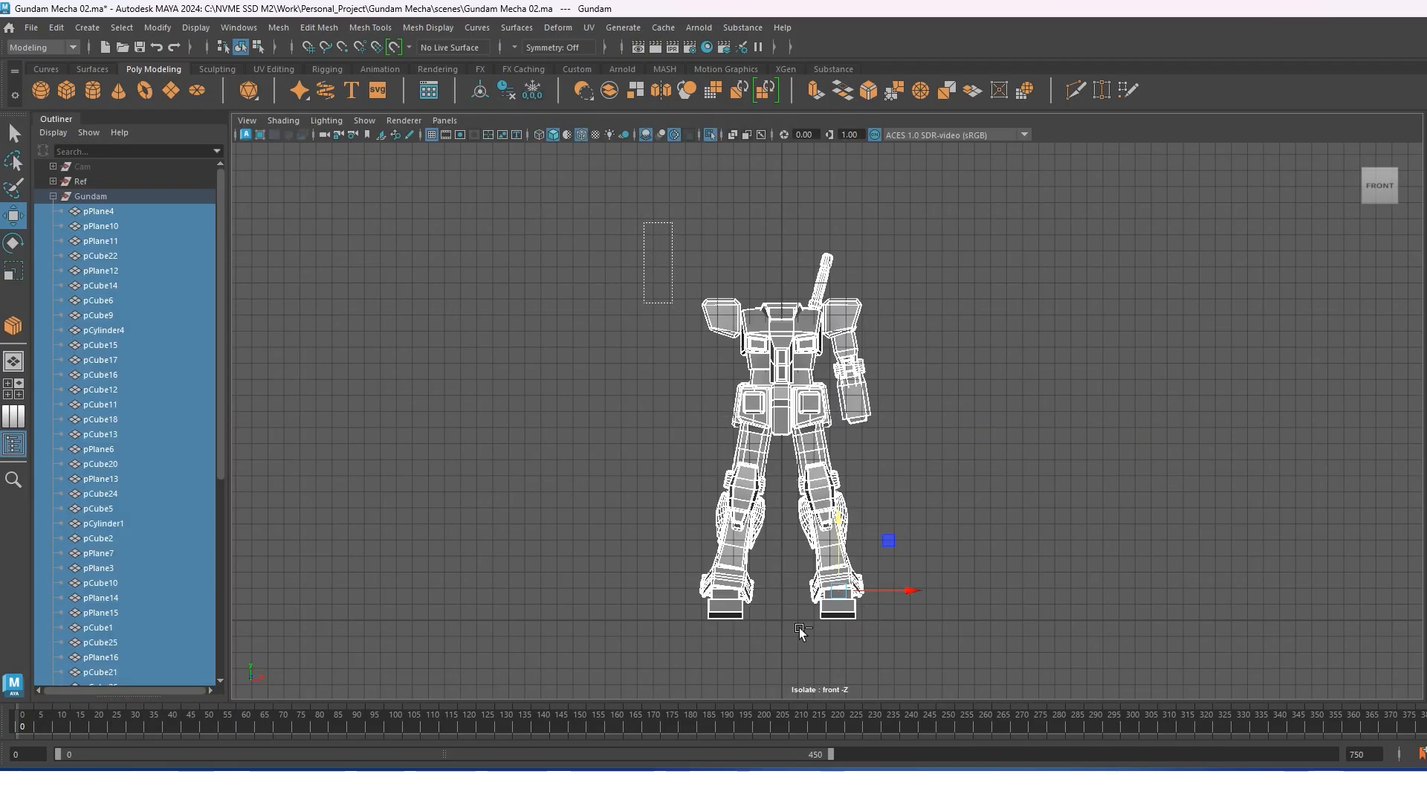
Narrow the selection to the arm, leg, saber and backpack parts on one side of the mecha and group them.
left_click_drag(801, 631, 784, 671)
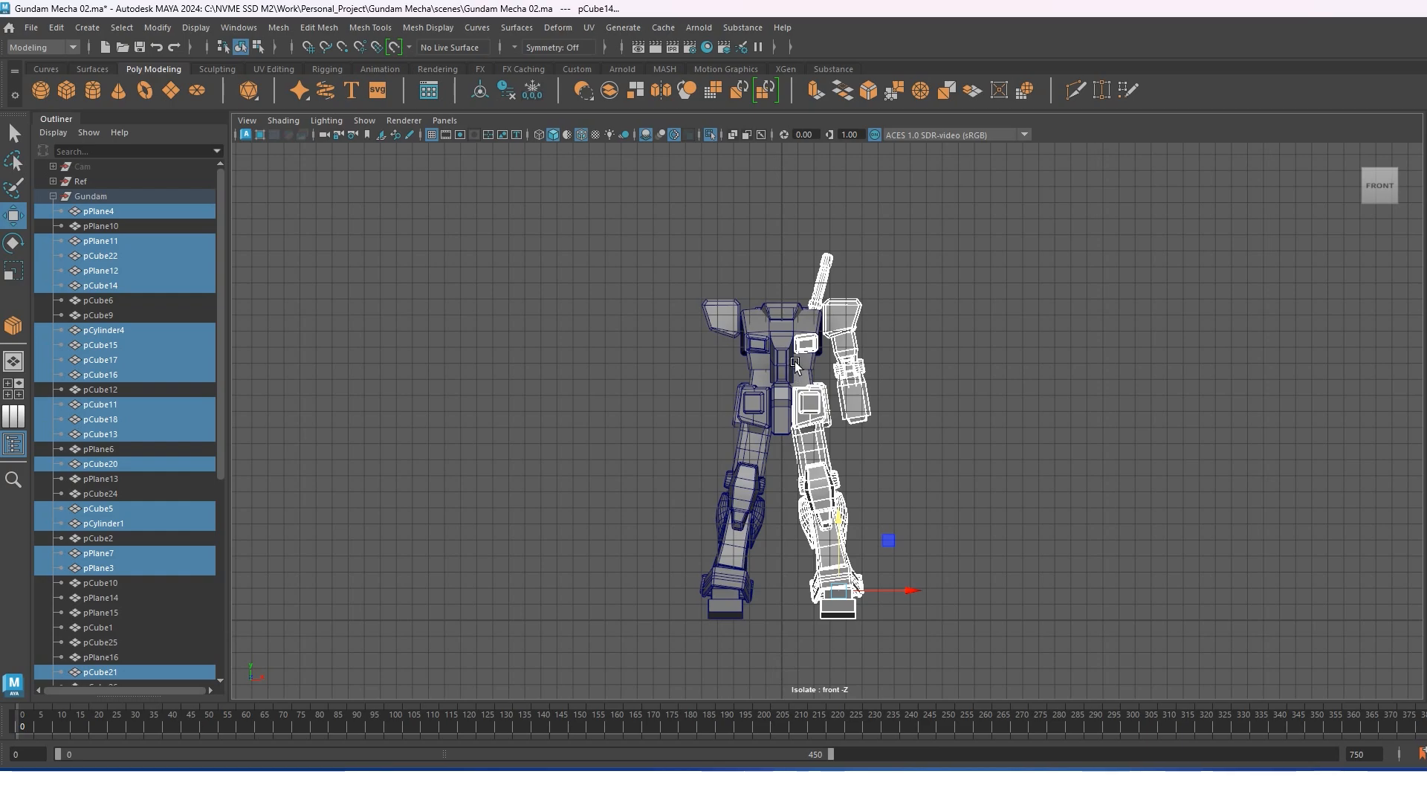
key("space")
left_click_drag(794, 358, 794, 321)
key("ctrl+z")
key("space")
left_click_drag(858, 385, 839, 388, "alt")
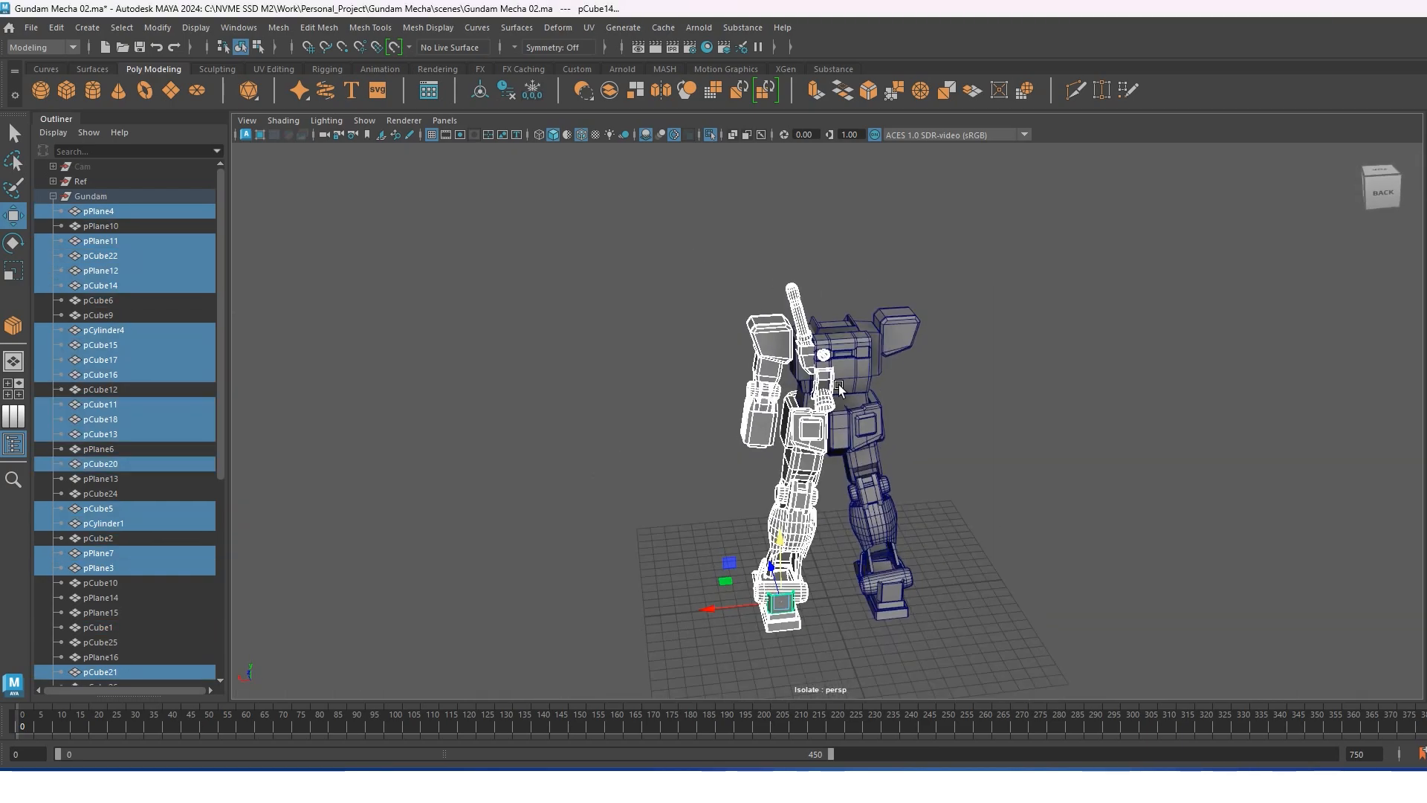
left_click(55, 27)
left_click(111, 344)
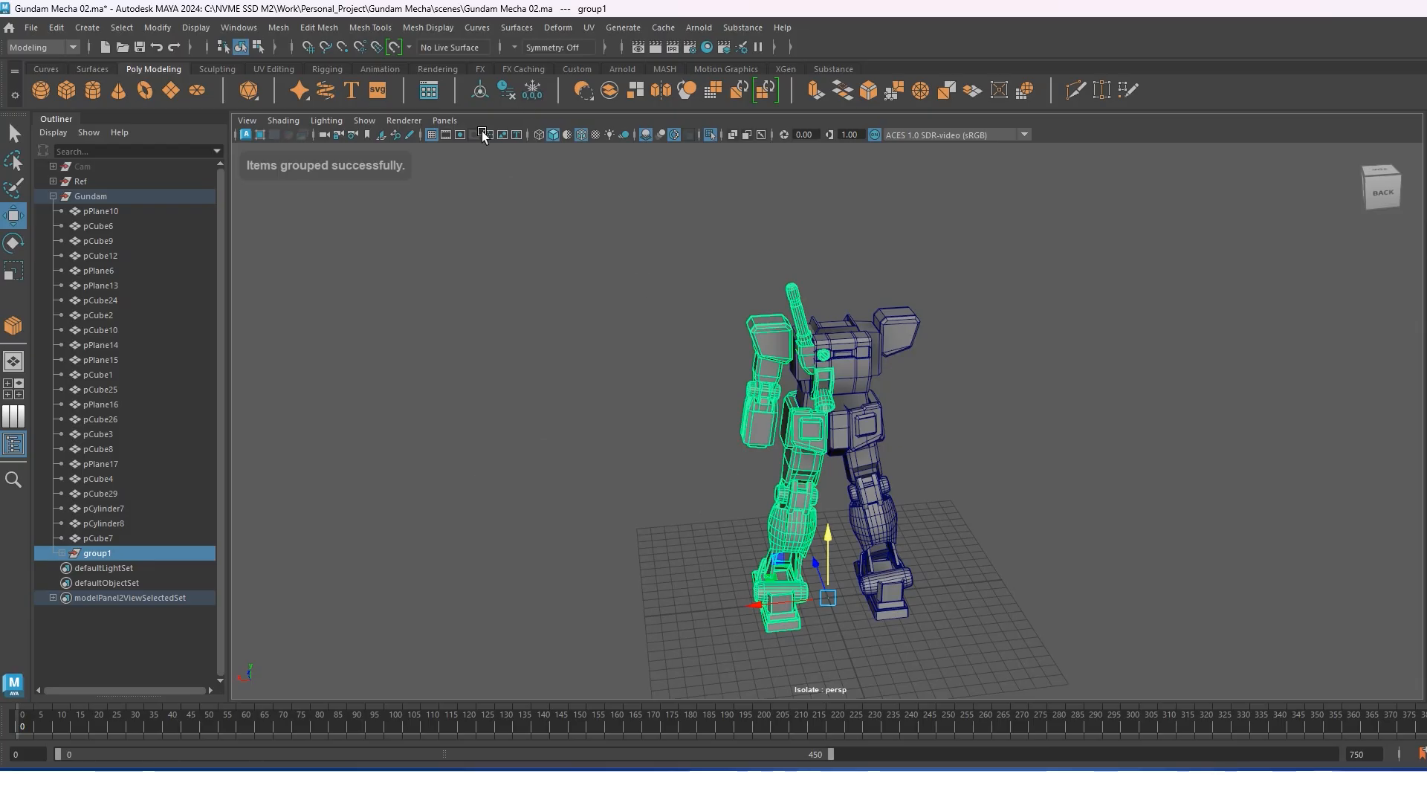
Mirror the grouped parts to the mecha's other side with Duplicate Special.
left_click(62, 30)
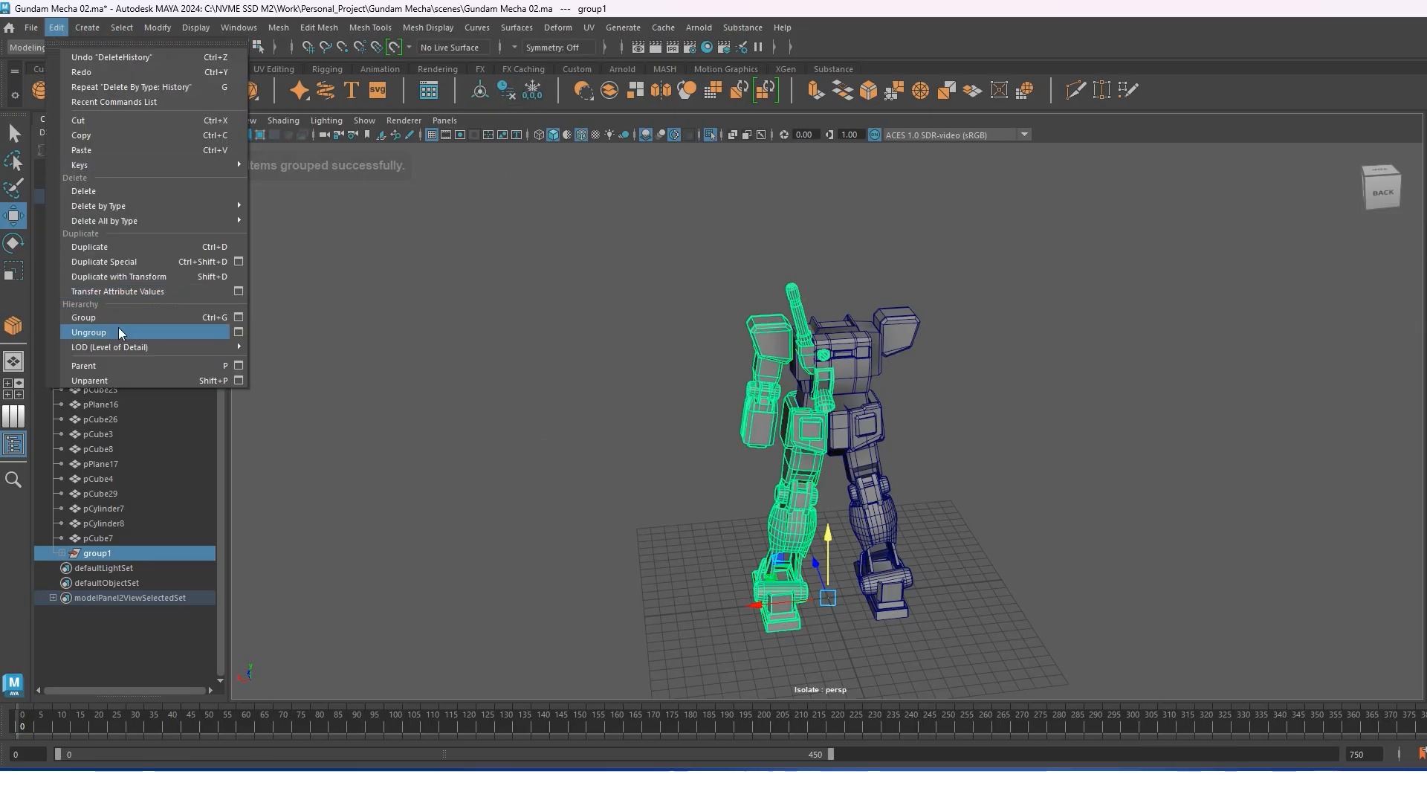
left_click(127, 263)
left_click(944, 436)
scroll(932, 438, "up", 4)
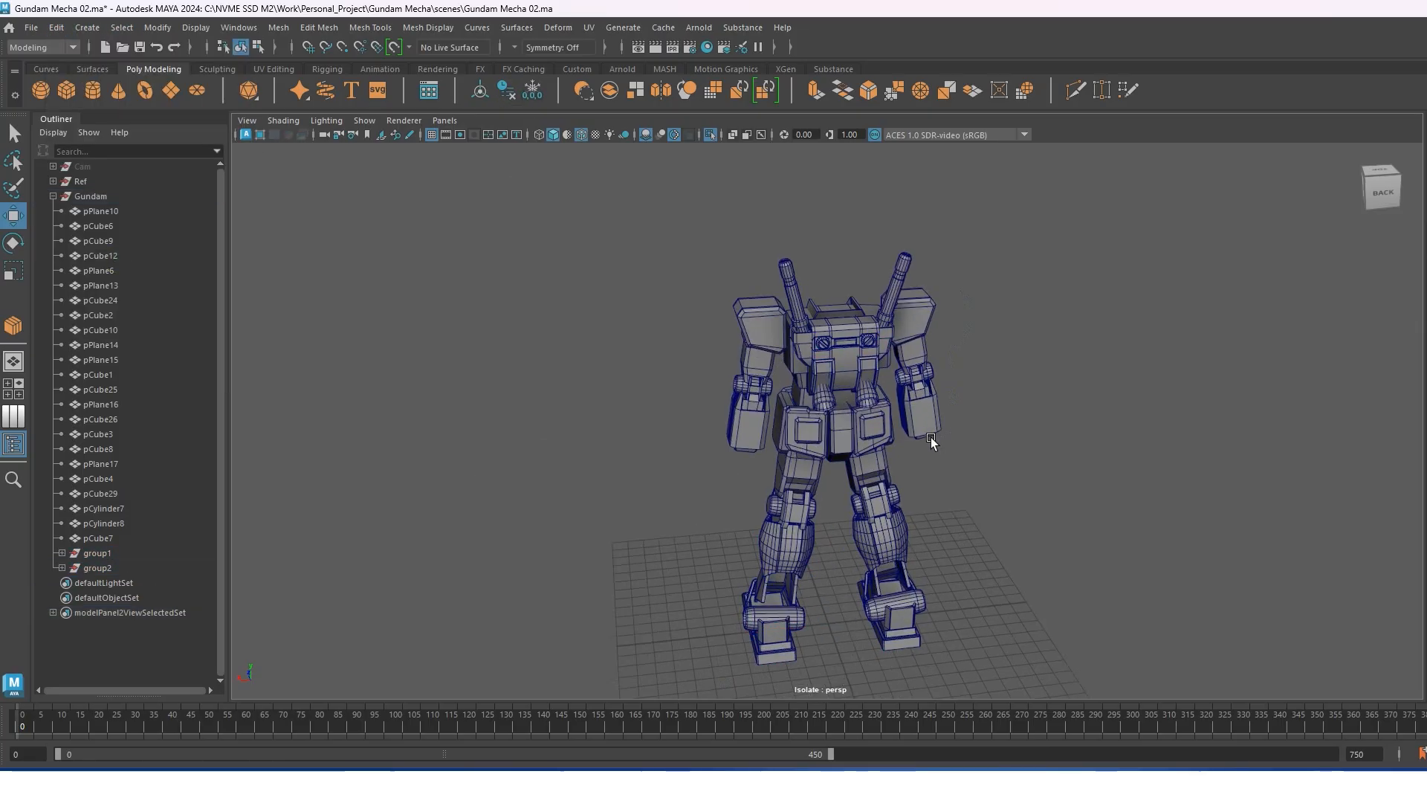
Check the mirrored mecha from the front with the wireframe overlay hidden, restore the overlay, and save the scene.
left_click_drag(932, 437, 1177, 423, "alt")
left_click_drag(954, 411, 915, 439, "alt")
middle_click_drag(915, 439, 898, 372, "alt")
left_click(582, 135)
mouse_move(723, 341)
left_mouse_down("alt")
mouse_move(793, 347)
mouse_move(751, 349)
left_mouse_up("alt")
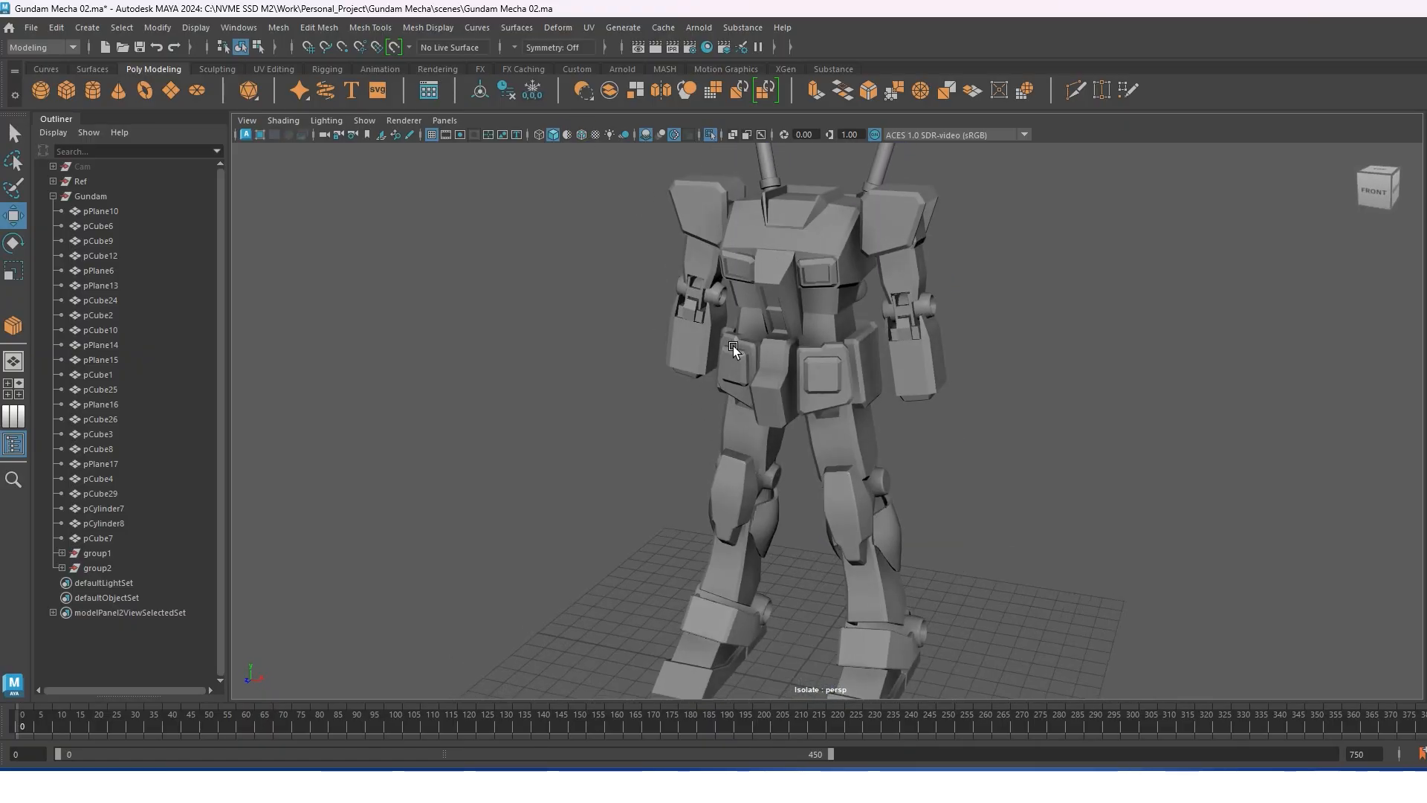
left_click(582, 135)
key("ctrl+s")
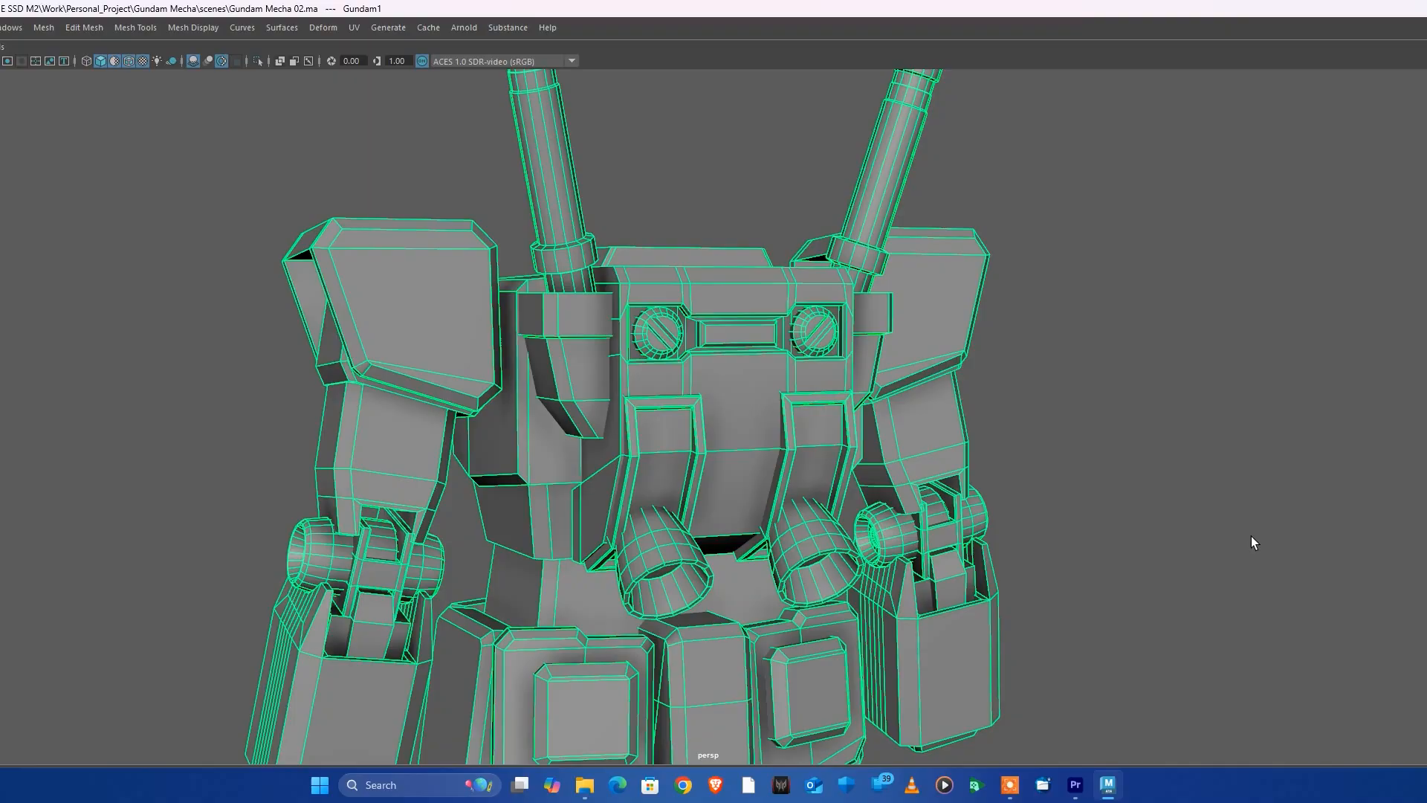
Examine the completed mecha body from behind, from the front and up close.
left_click_drag(1158, 528, 1200, 522, "alt")
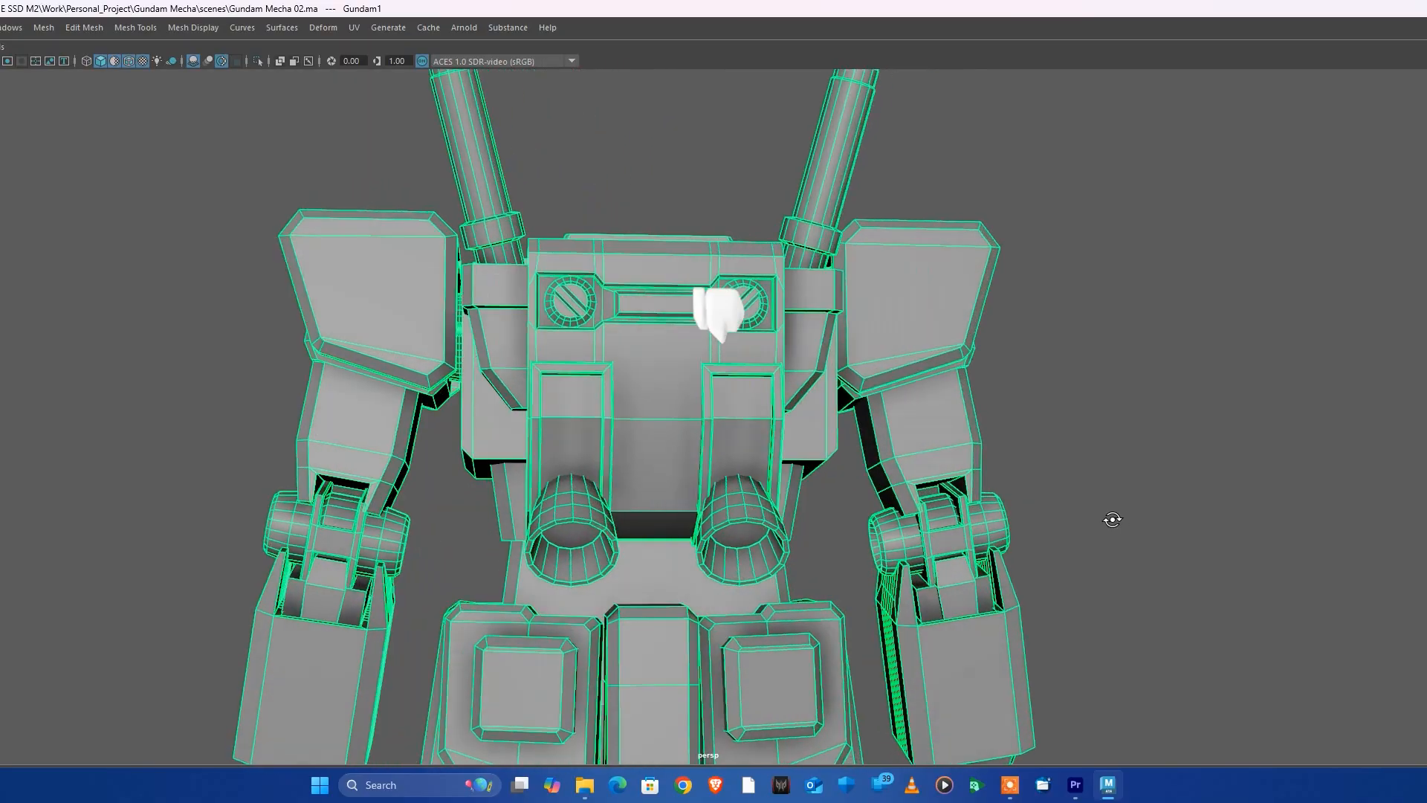
left_click_drag(1108, 516, 711, 539, "alt")
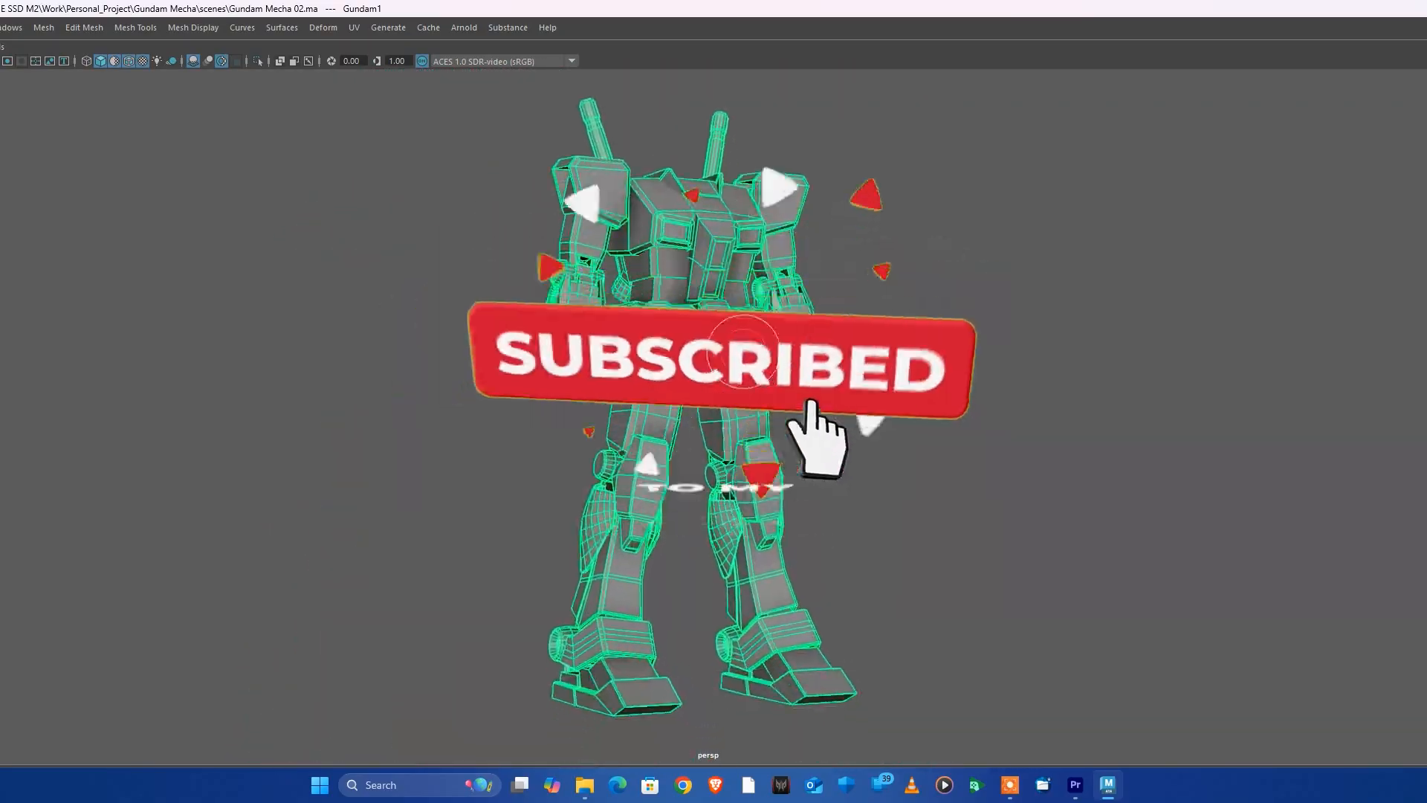
left_click_drag(818, 353, 988, 352, "alt")
right_click_drag(988, 352, 1364, 482, "alt")
middle_click_drag(1027, 311, 1010, 652, "alt")
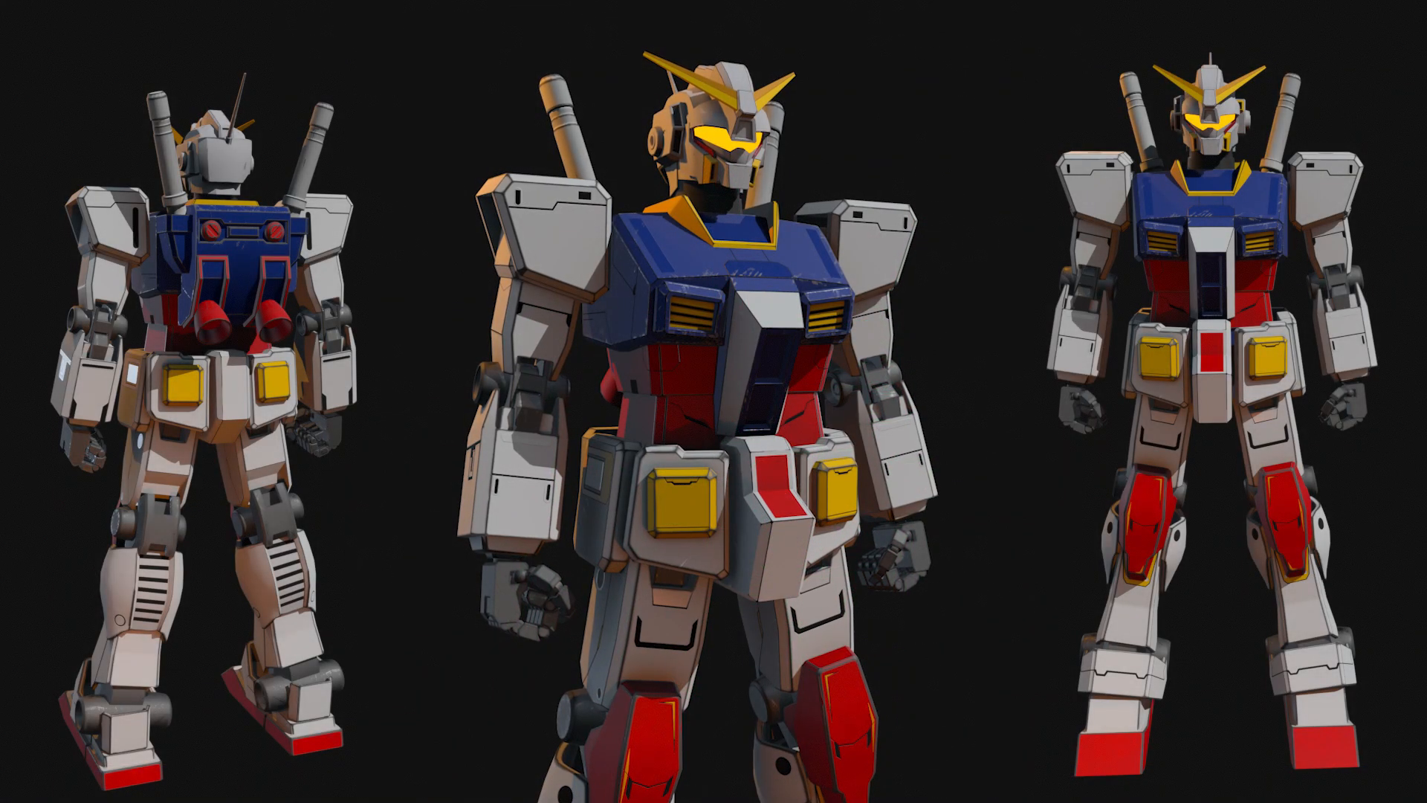